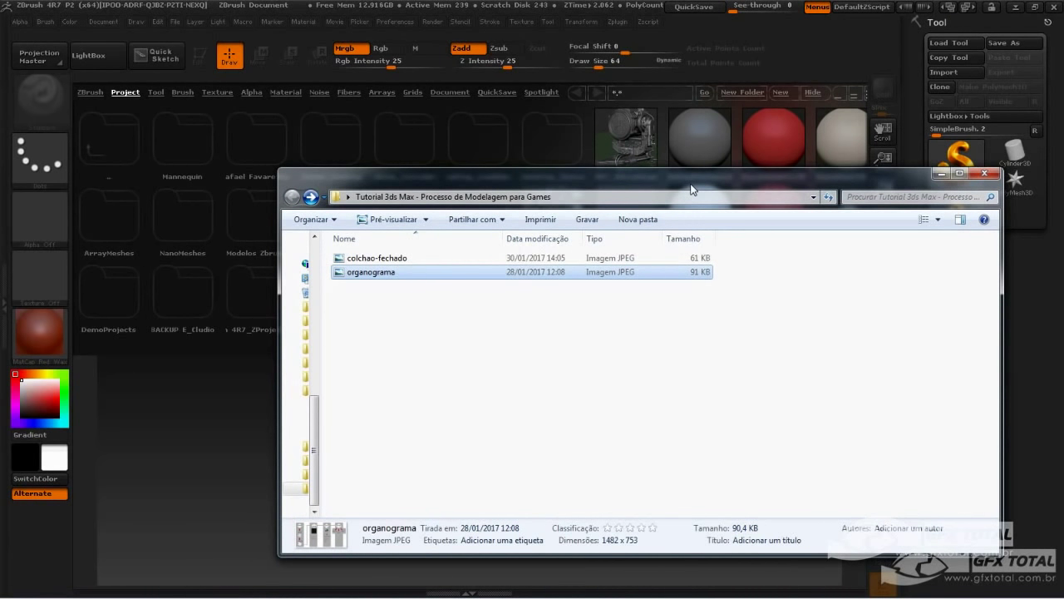
Step: View the reference photo colchao-fechado, then minimise the photo viewer and the folder window to get back to ZBrush
double_click(387, 258)
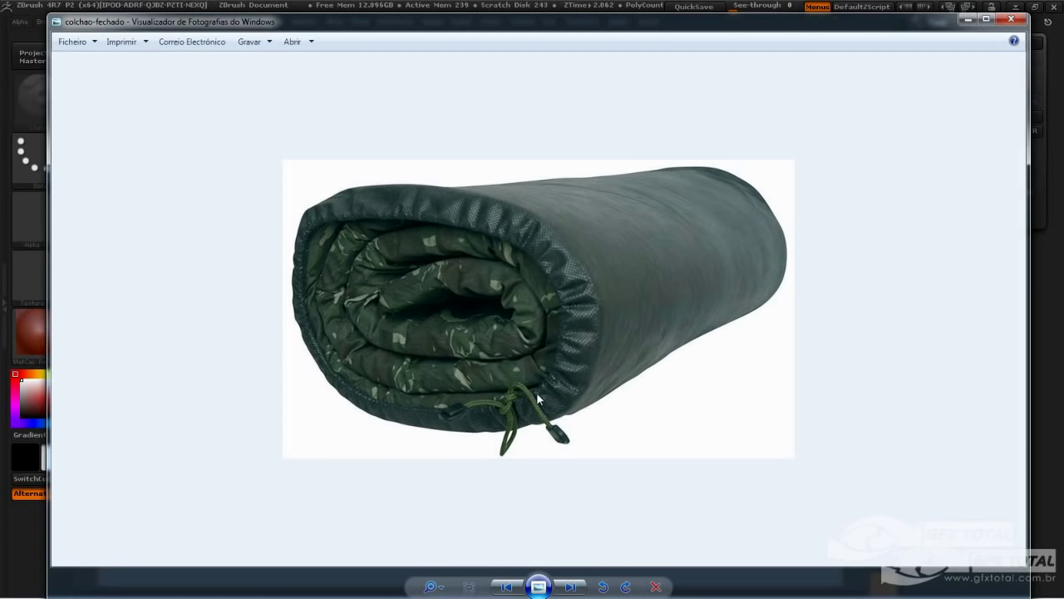
left_click(969, 21)
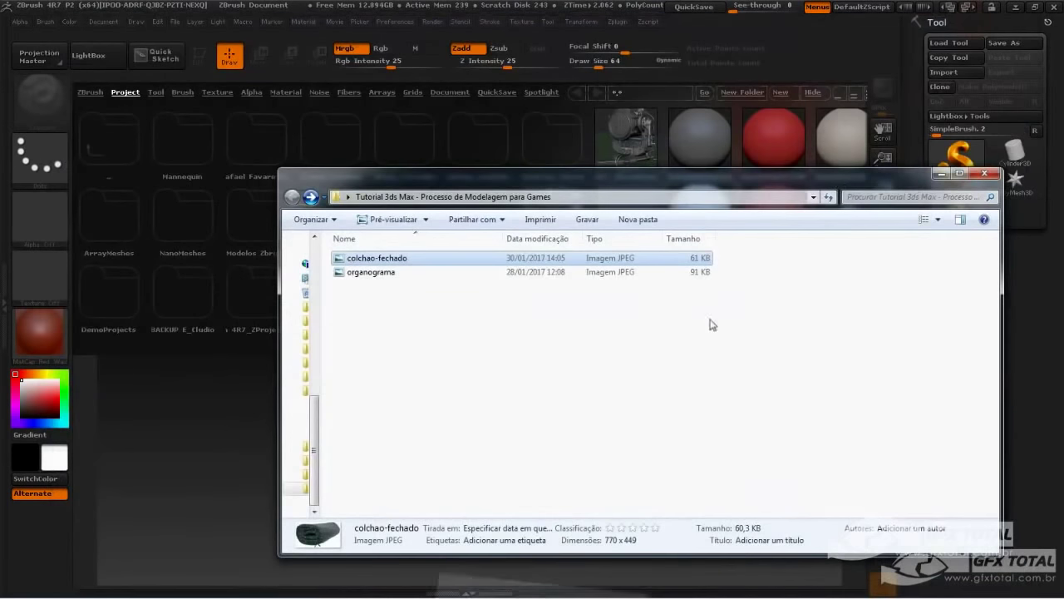
left_click(949, 175)
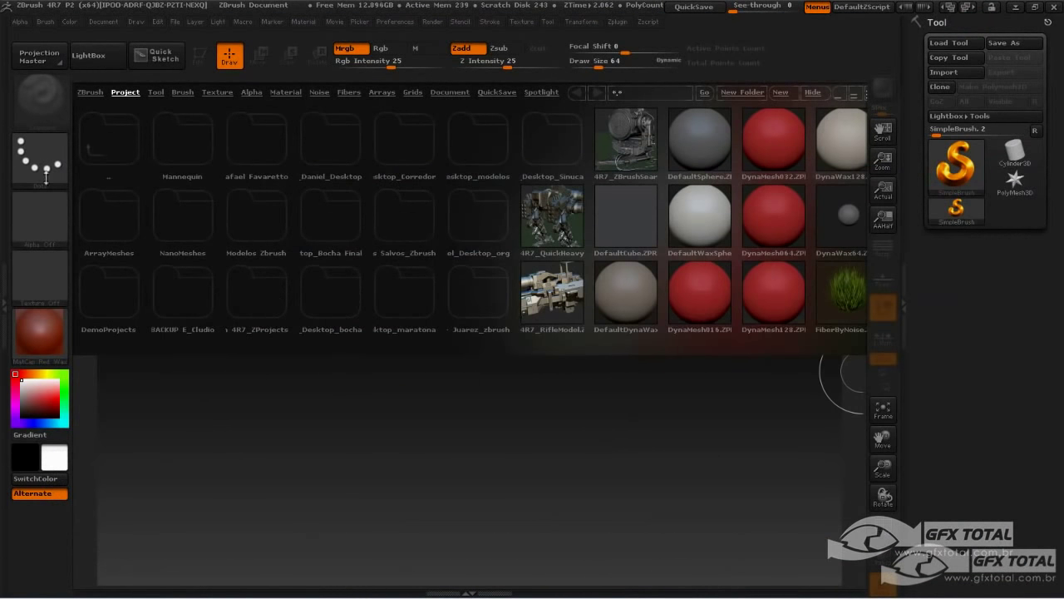
Step: Draw a Cylinder3D on the empty canvas in Edit mode and convert it to a PolyMesh3D
left_click(88, 58)
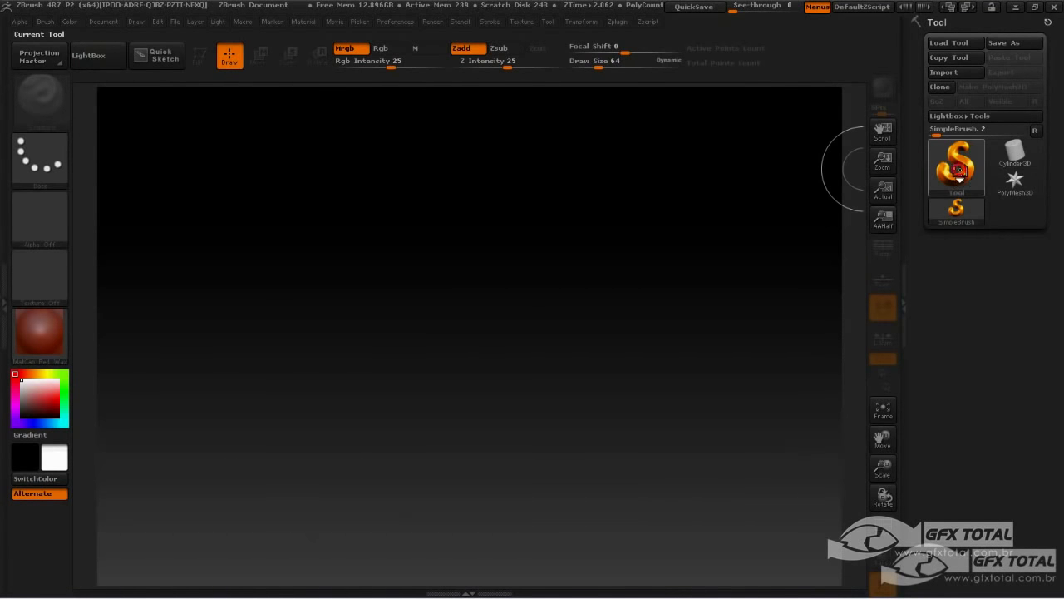
left_click(963, 166)
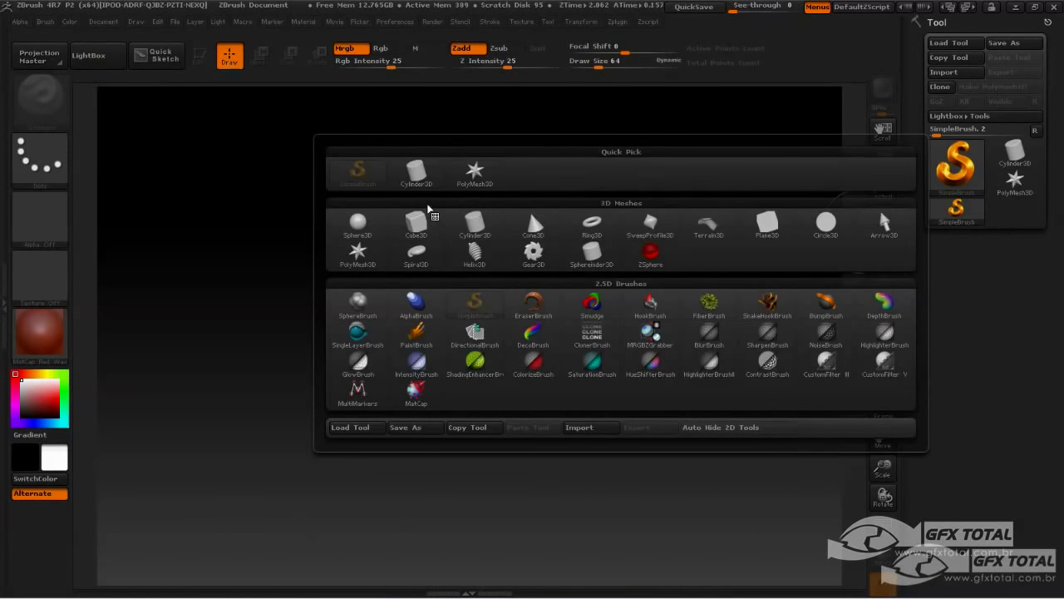
left_click(416, 173)
left_click_drag(517, 321, 589, 271)
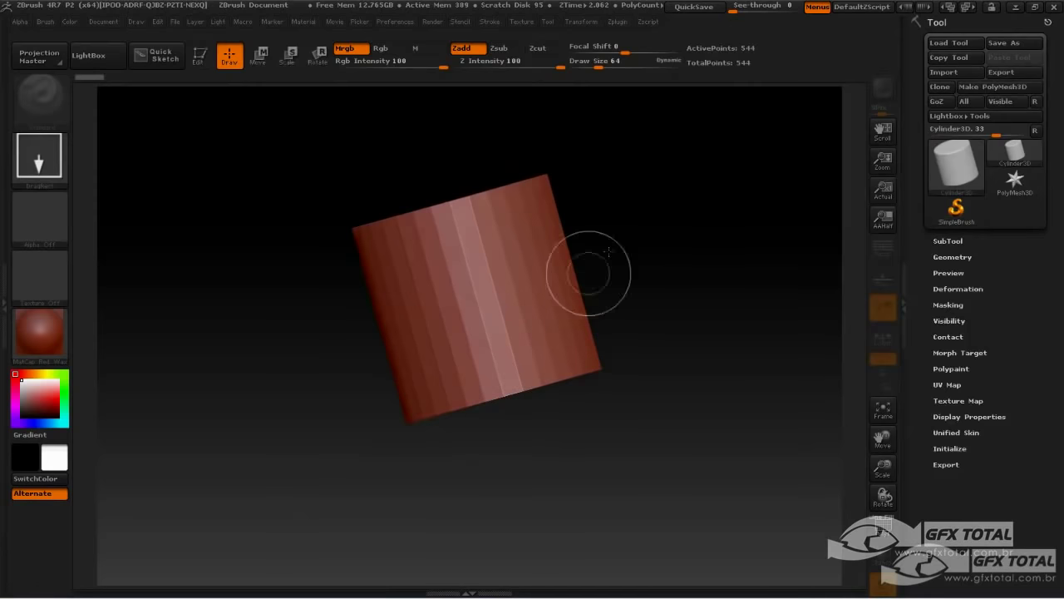
left_click(200, 55)
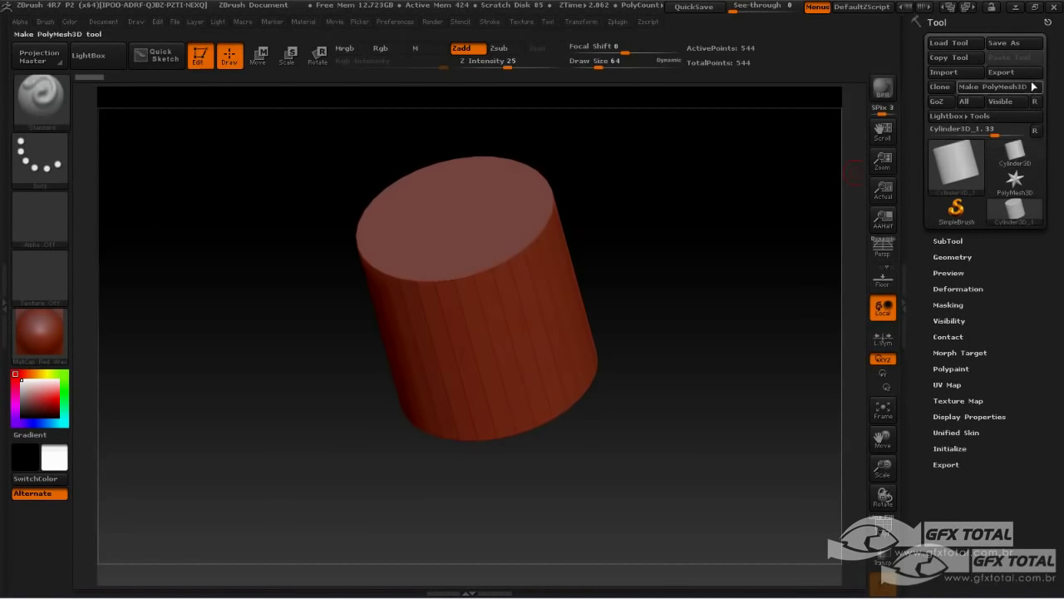
left_click(994, 88)
Step: Initialize the mesh as a QCube with a resolution of 2 on X, Y and Z
scroll(966, 341, "down", 5)
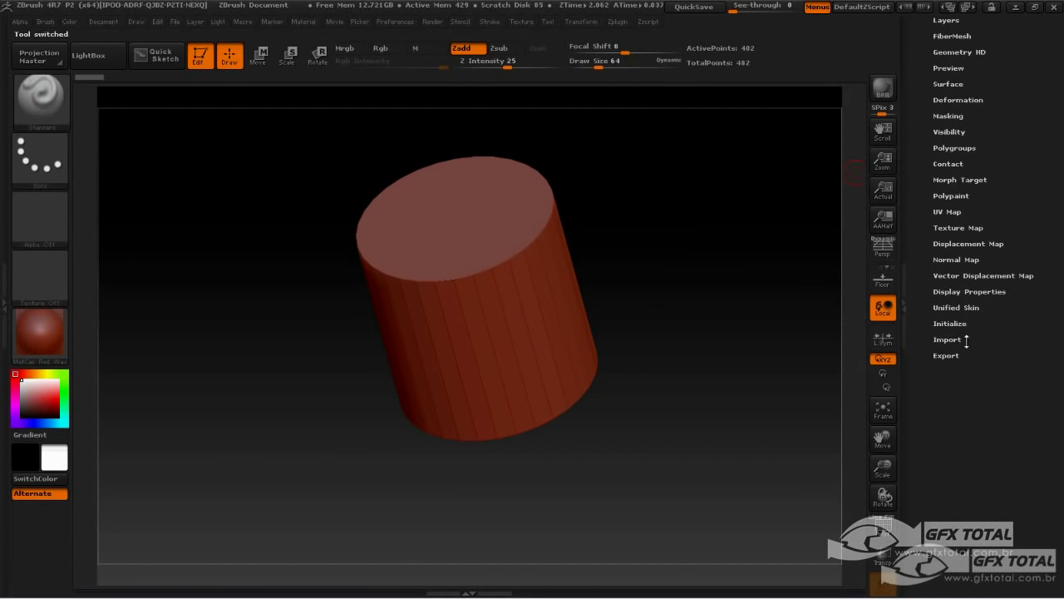
left_click(952, 323)
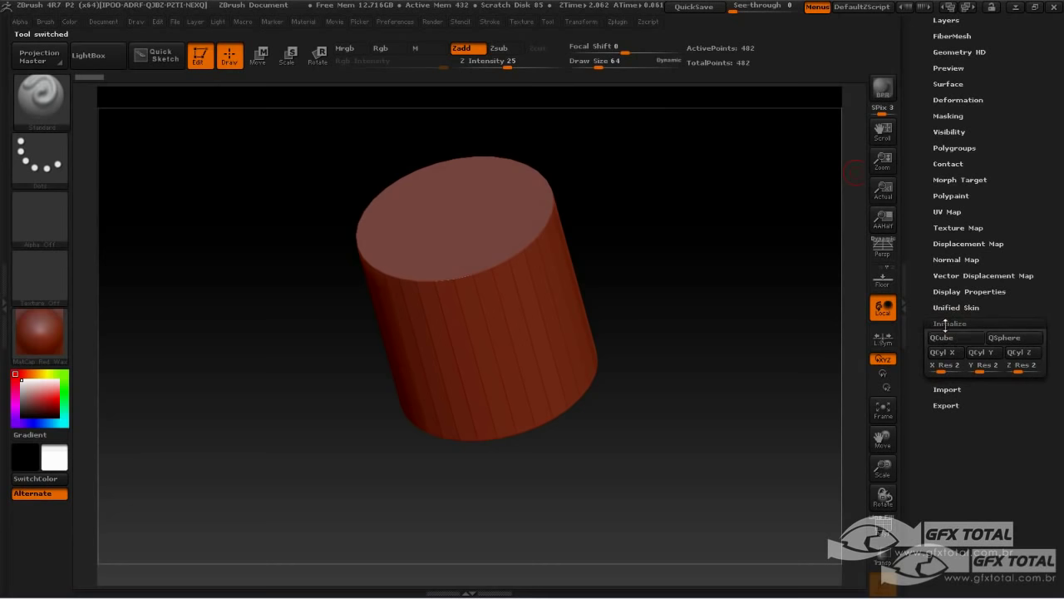
left_click(944, 339)
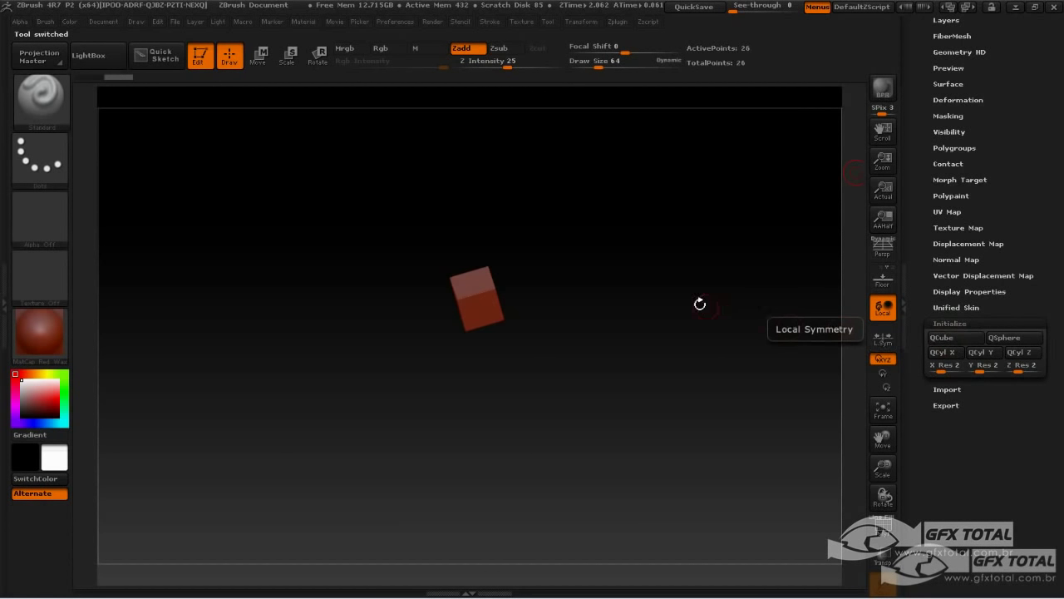
left_click_drag(702, 327, 680, 326)
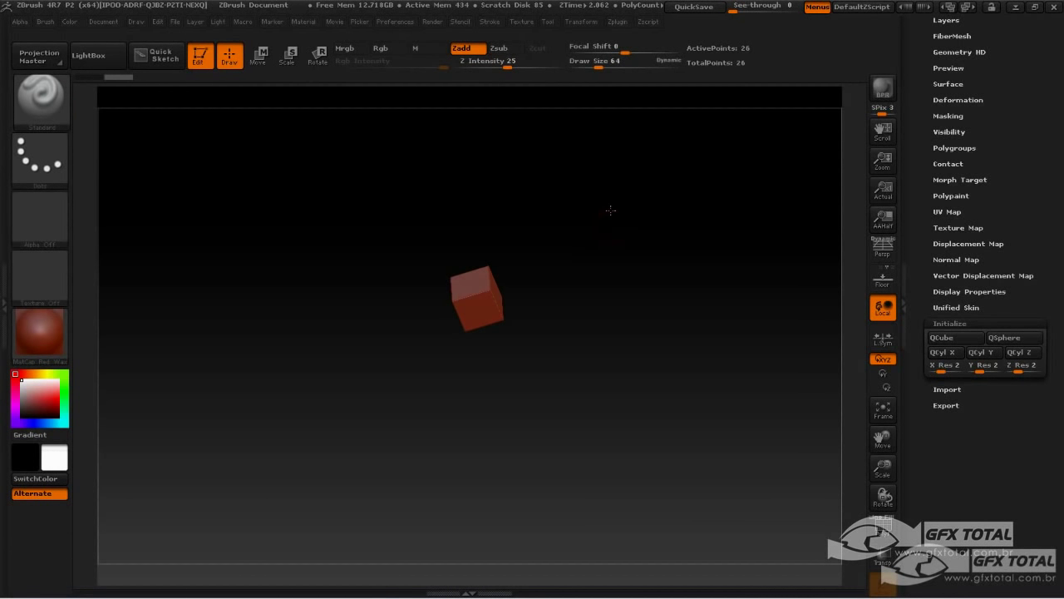
Step: Stretch the cube lengthwise along its X axis with the Transpose Move line
left_click_drag(611, 210, 614, 202, "shift")
left_click(259, 56)
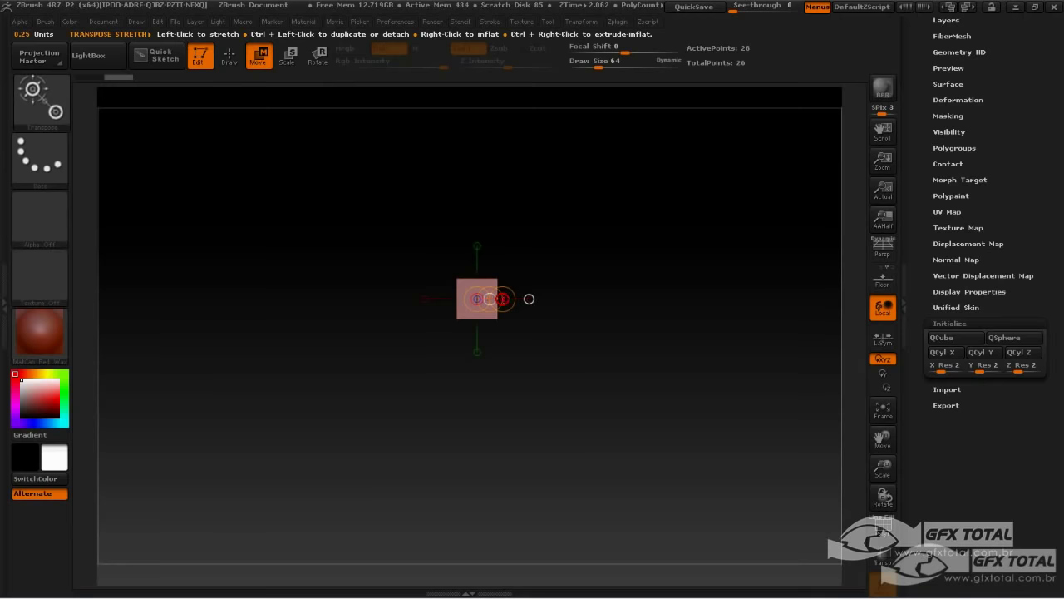
left_click_drag(529, 299, 698, 298)
key("ctrl+z")
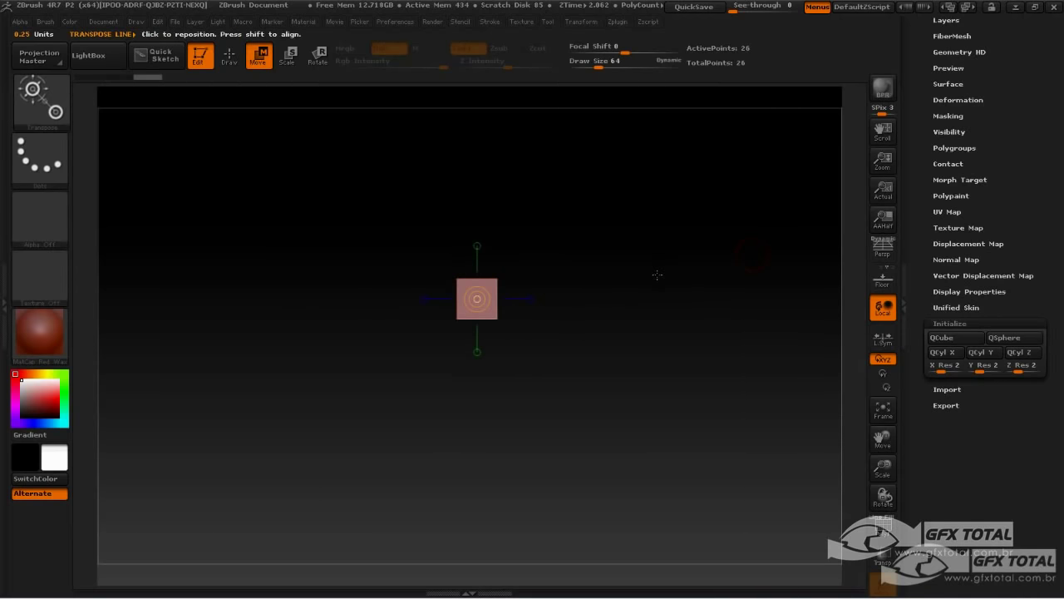
Step: Widen the block along its Z axis and reduce its height to form a thin mattress slab
left_click(529, 299)
left_click_drag(504, 299, 590, 299)
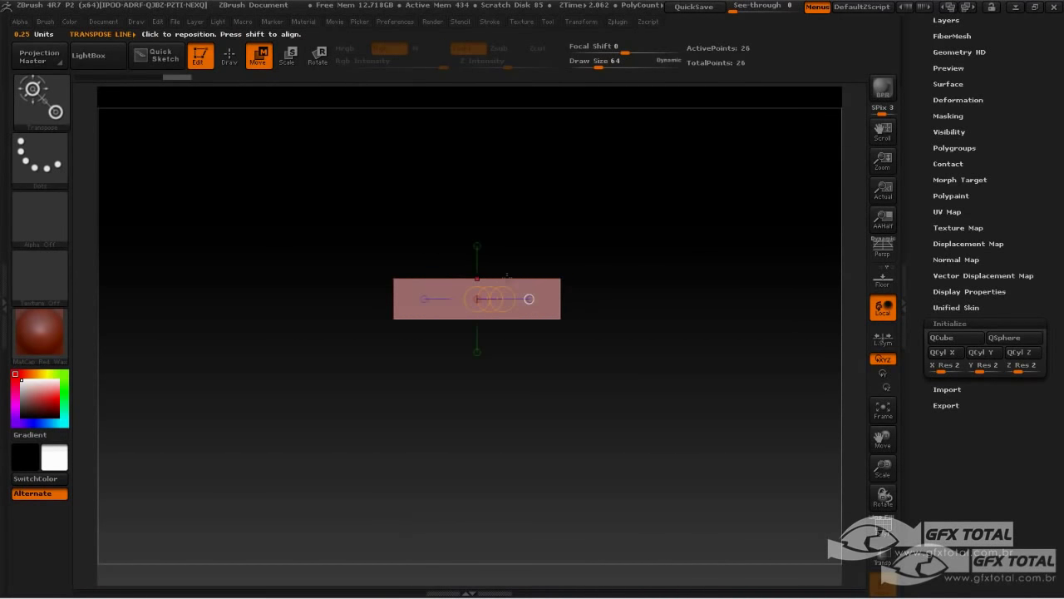
left_click(477, 246)
left_click_drag(478, 272, 478, 286)
left_click_drag(429, 251, 245, 172)
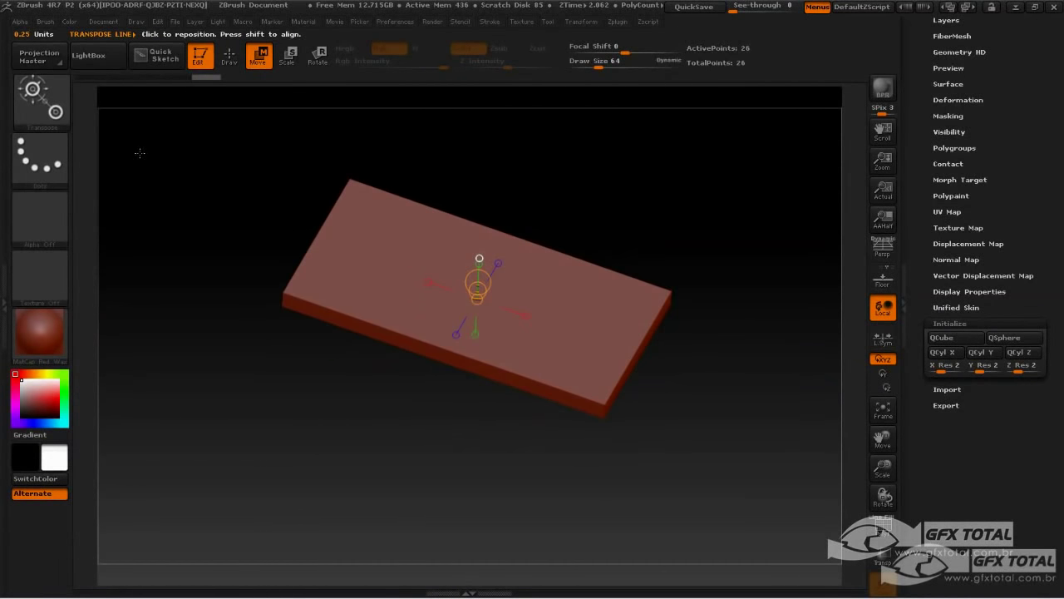
Step: Return to Draw mode and turn on the polyframe display for the slab
left_click(228, 57)
left_click_drag(621, 216, 616, 219)
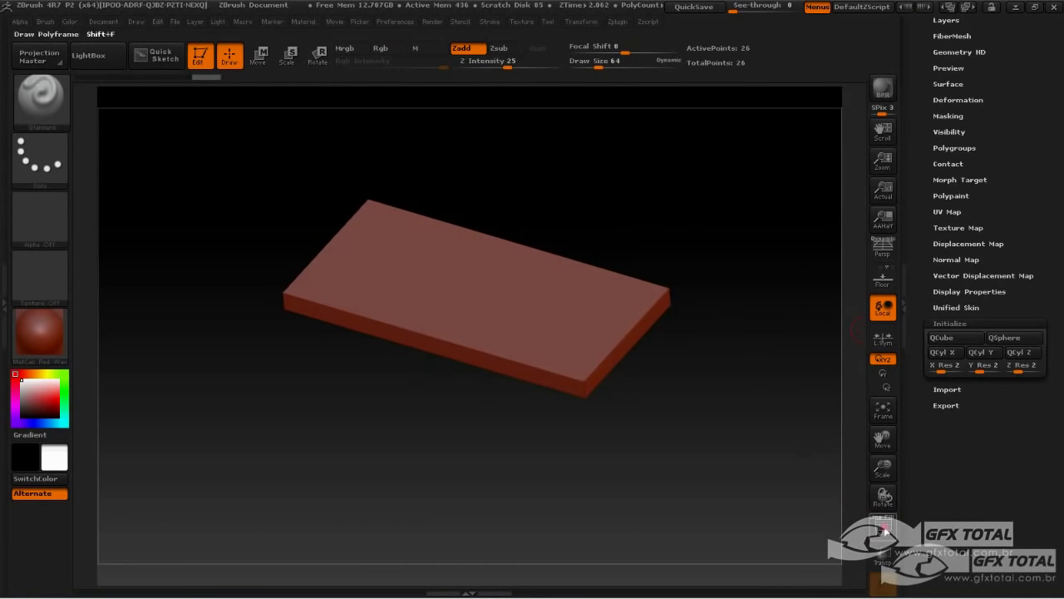
left_click(883, 527)
mouse_move(760, 339)
left_mouse_down()
mouse_move(756, 353)
mouse_move(644, 361)
mouse_move(762, 331)
left_mouse_up()
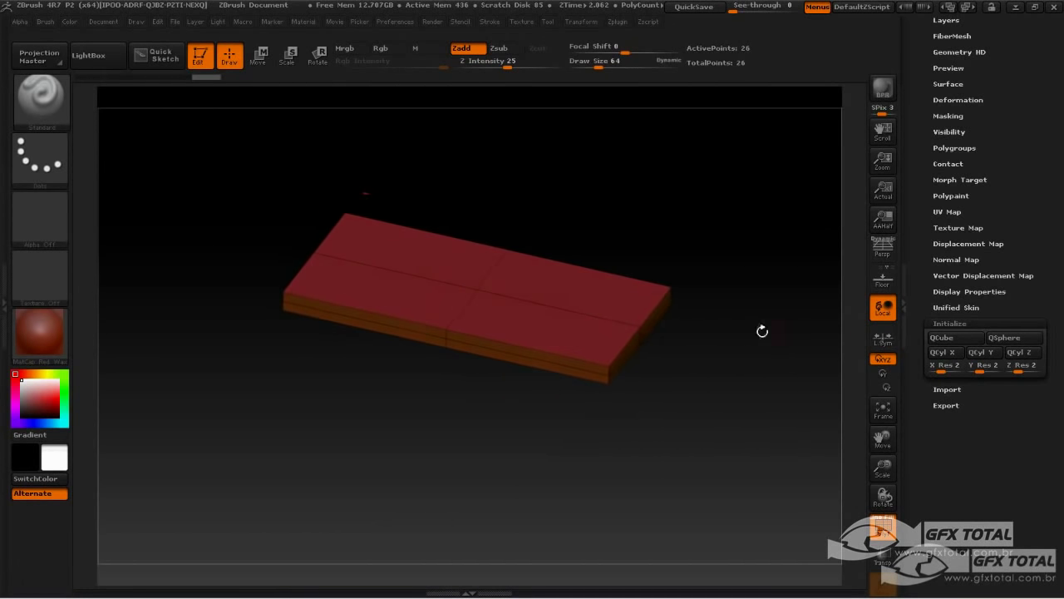
Step: Remesh the slab with ZRemesher, setting AdaptiveSize to 0 and keeping the target polygons count at 5
left_click_drag(1001, 117, 1004, 245)
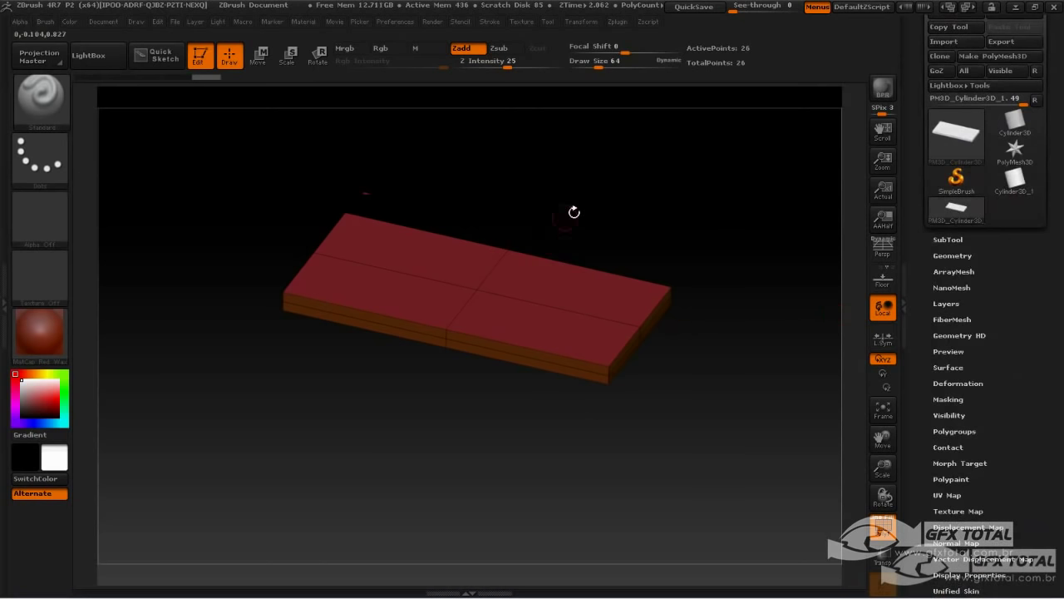
left_click(952, 255)
left_click_drag(772, 306, 723, 327)
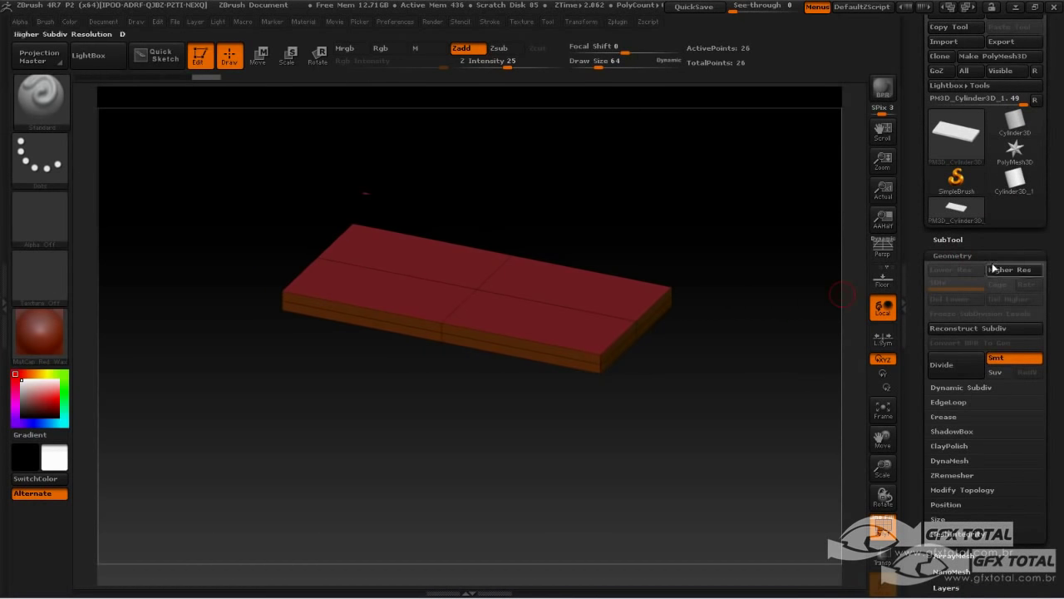
left_click_drag(974, 248, 973, 161)
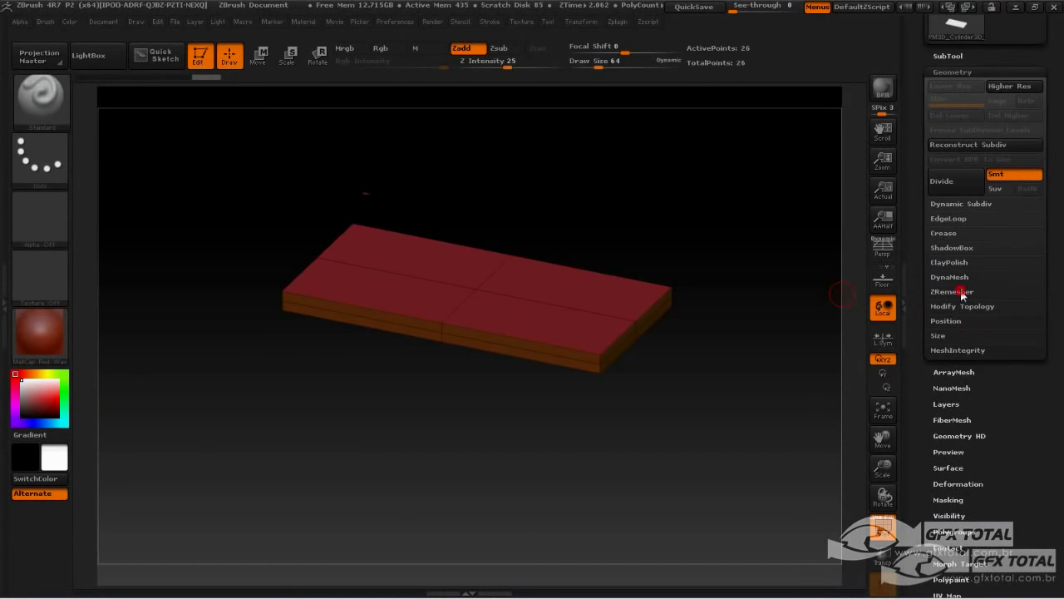
left_click(956, 292)
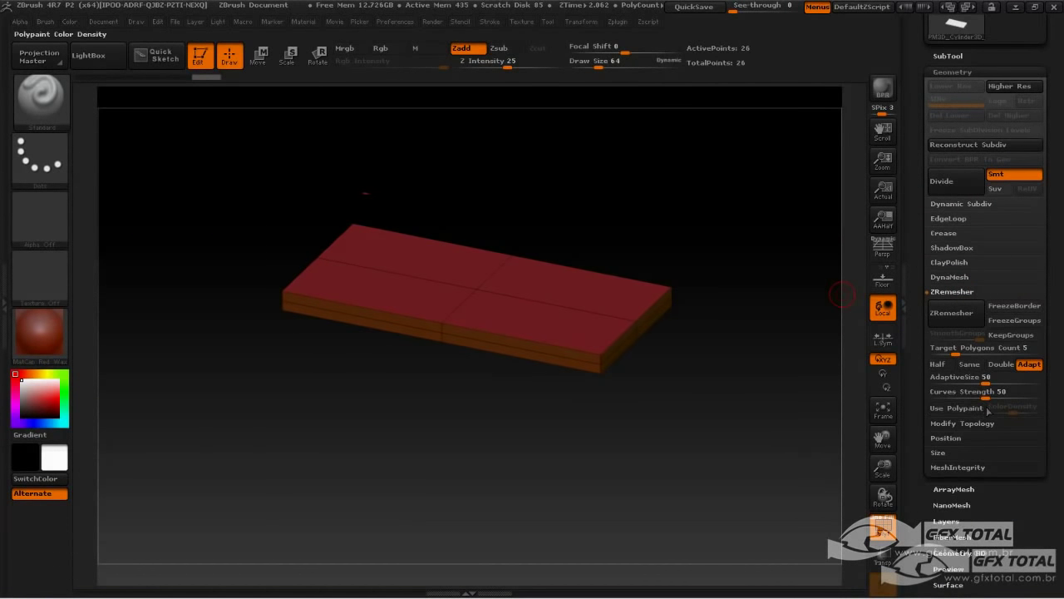
left_click_drag(965, 379, 912, 379)
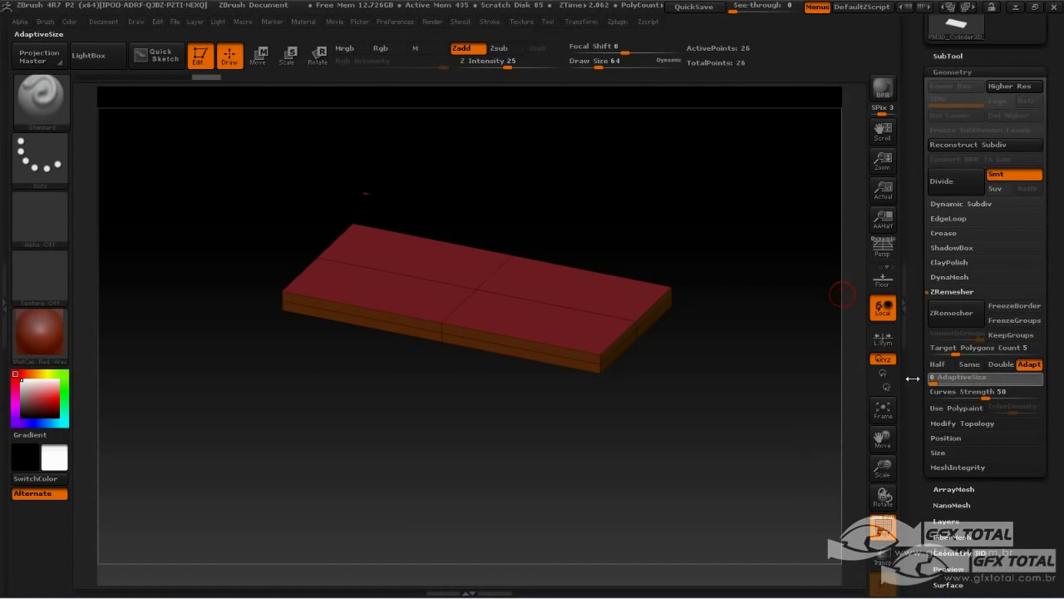
left_click(956, 312)
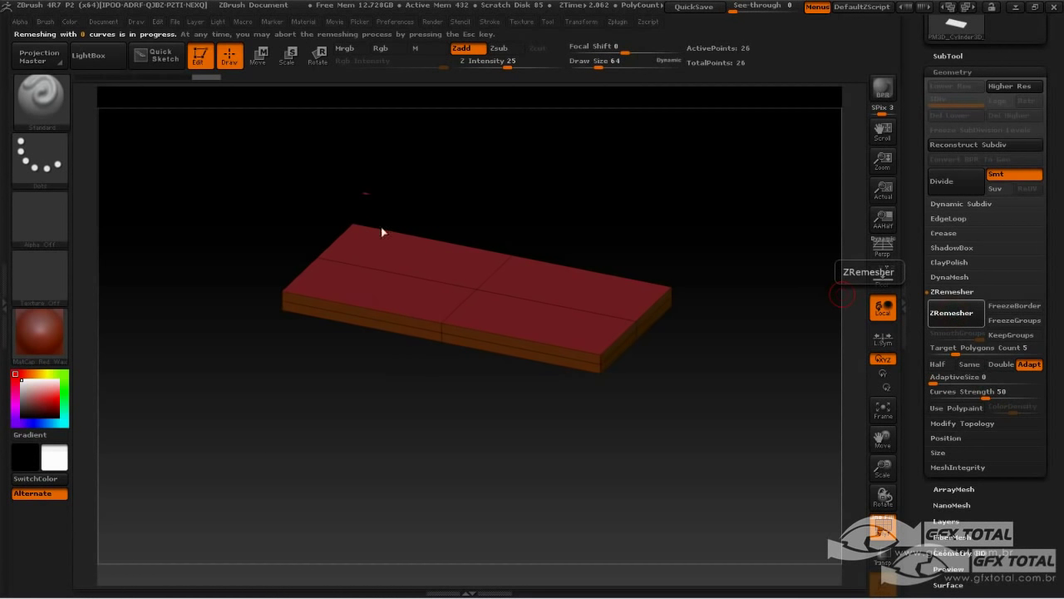
mouse_move(736, 262)
left_mouse_down()
mouse_move(724, 361)
mouse_move(742, 265)
left_mouse_up()
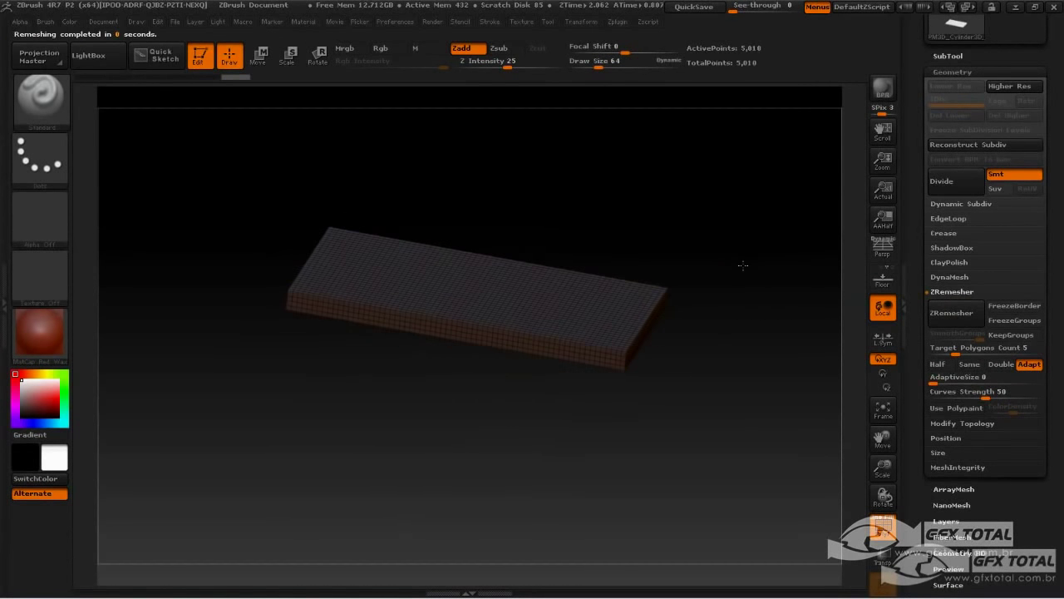
left_click(953, 314)
Step: Set the ZRemesher target polygons count to 2 and remesh the slab
left_click_drag(954, 351, 943, 351)
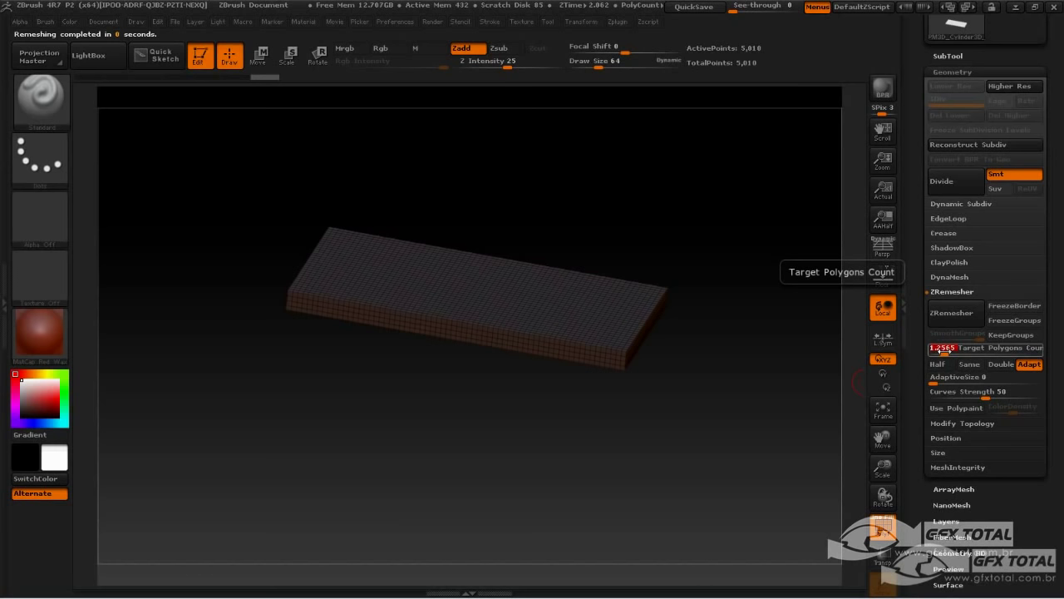
type("2")
key("Return")
left_click(956, 312)
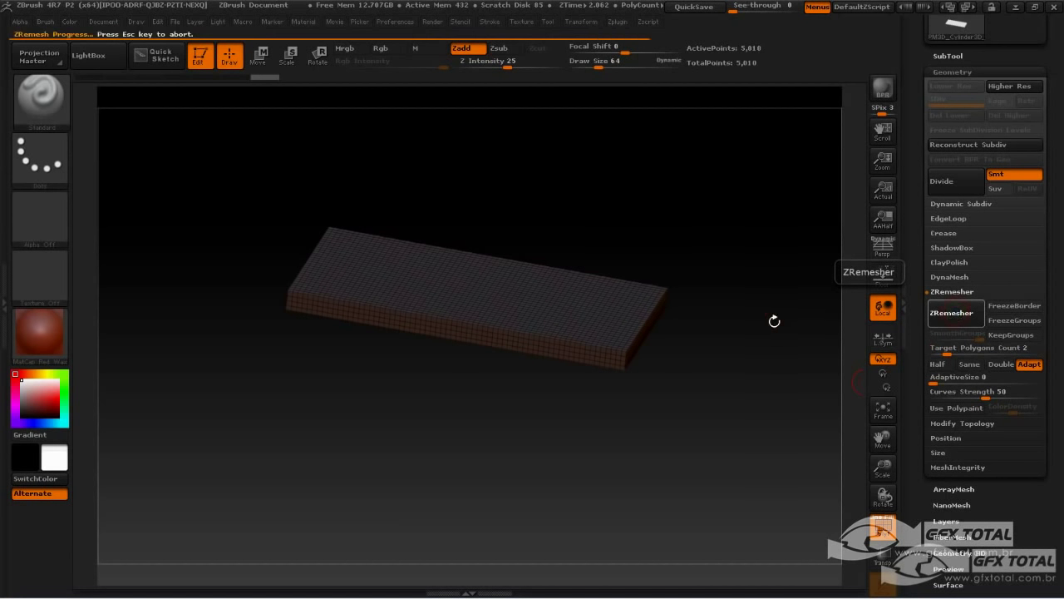
left_click_drag(760, 296, 748, 324)
Step: Lower the ZRemesher target polygons count to 1, remesh the slab and check its shape from several angles
left_click(941, 350)
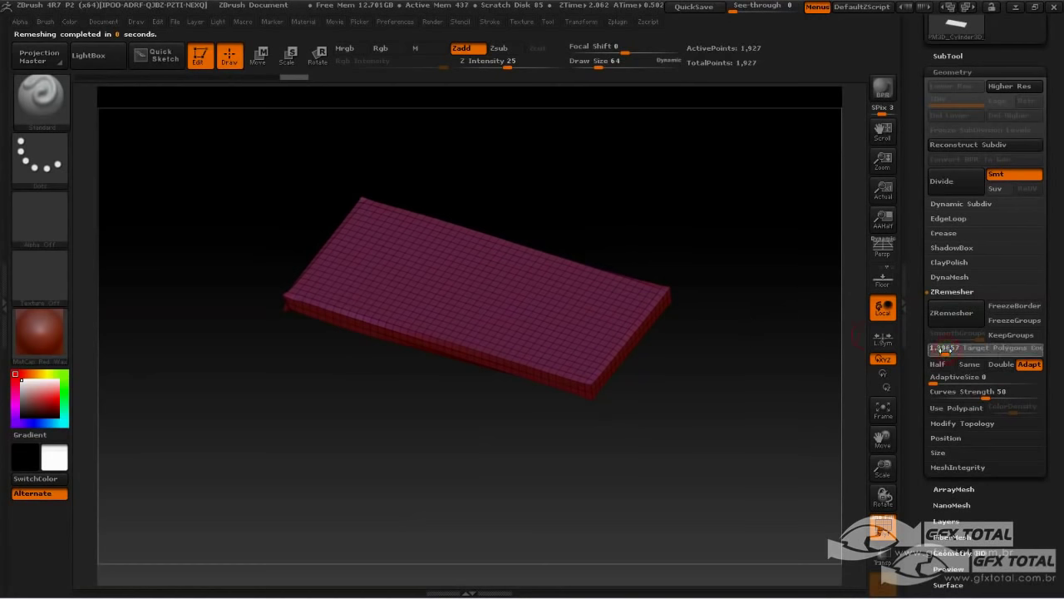
left_click_drag(941, 350, 937, 349)
left_click(951, 312)
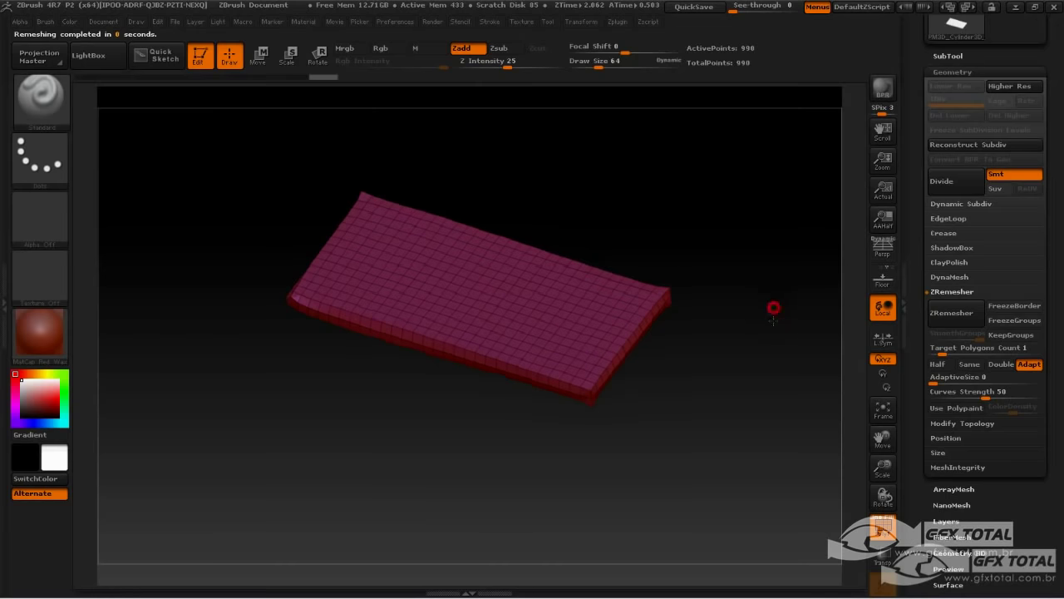
mouse_move(773, 308)
left_mouse_down()
mouse_move(703, 356)
mouse_move(740, 324)
mouse_move(787, 244)
mouse_move(763, 297)
left_mouse_up()
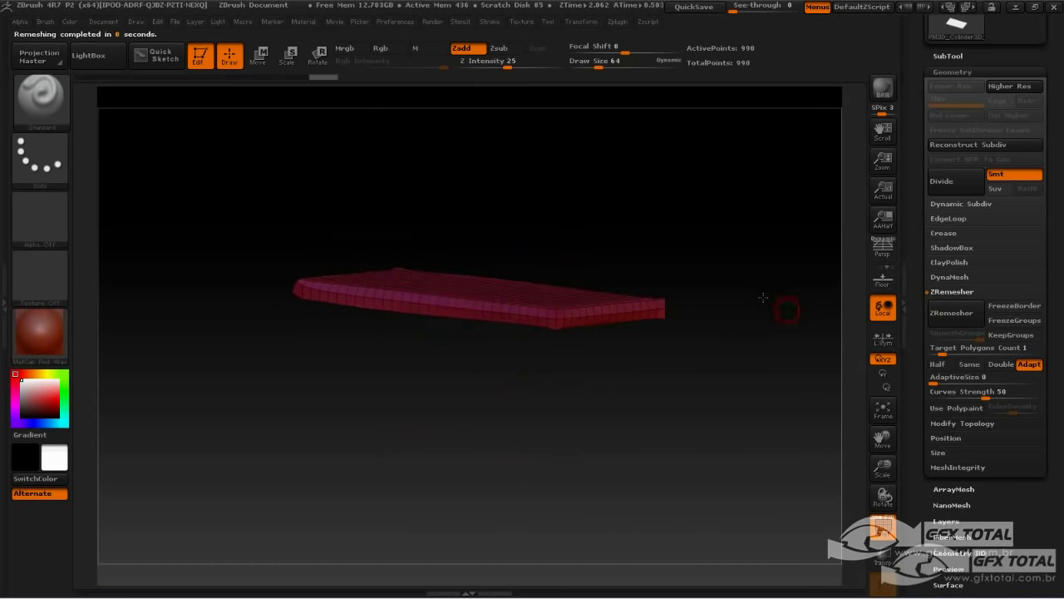
left_click_drag(788, 229, 771, 294)
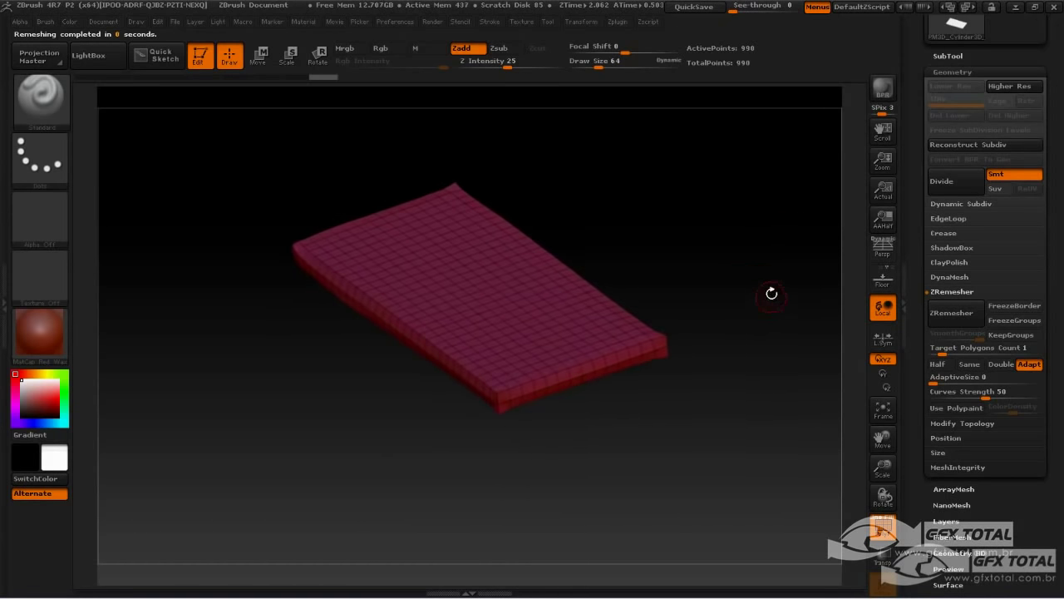
Step: Apply a positive Inflate deformation to the slab to give the mattress more volume
left_click(951, 71)
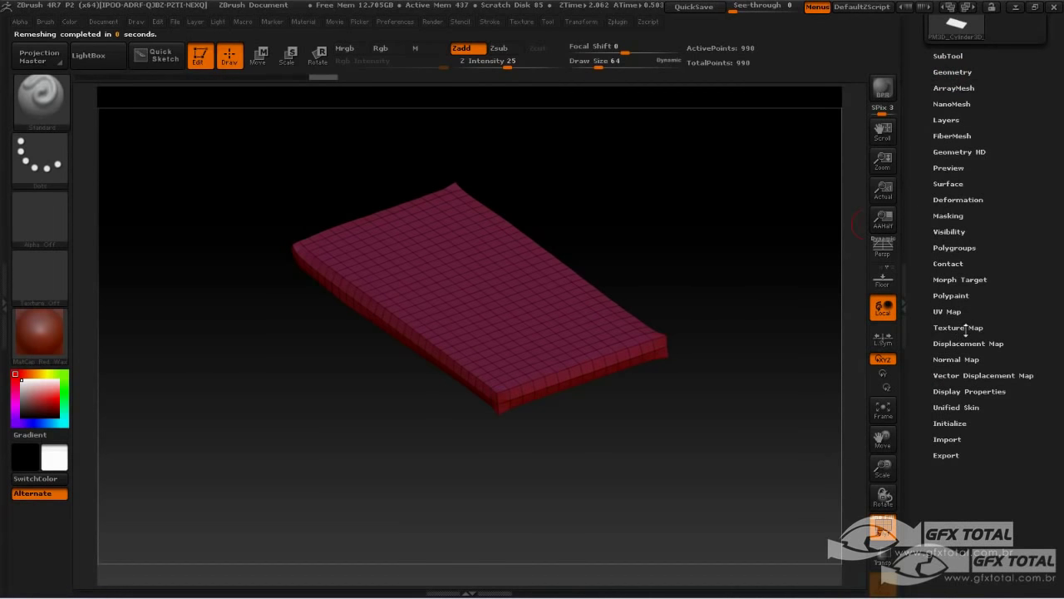
left_click_drag(1007, 281, 1009, 320)
left_click_drag(1009, 279, 1013, 371)
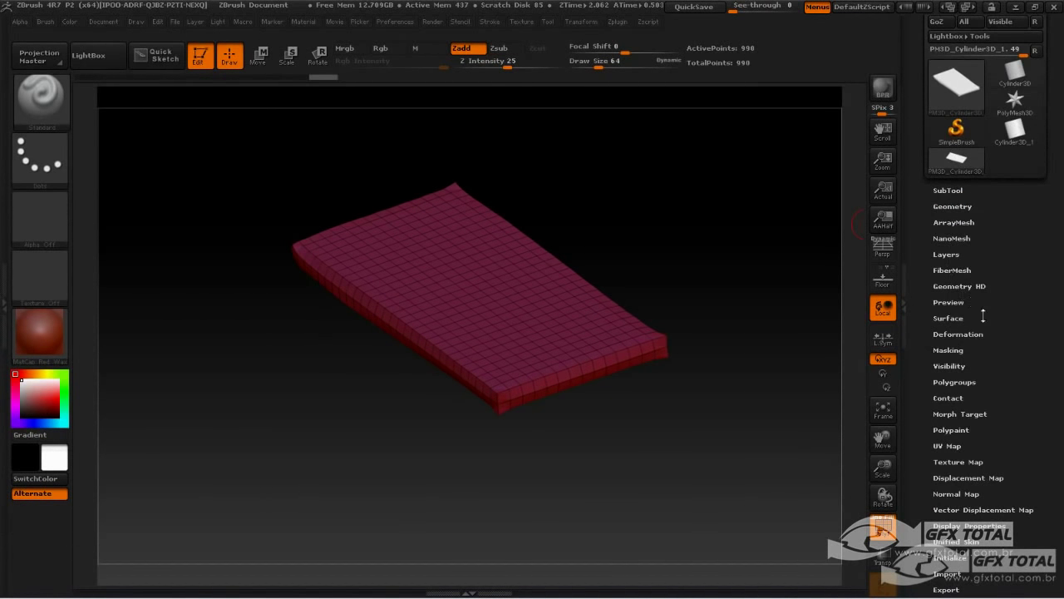
left_click(958, 334)
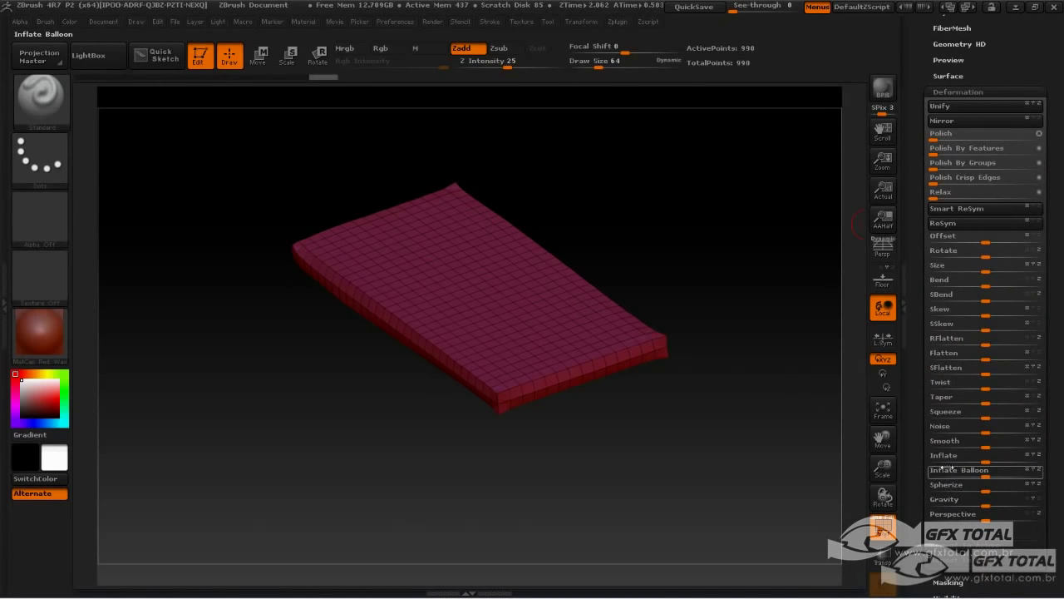
left_click(987, 458)
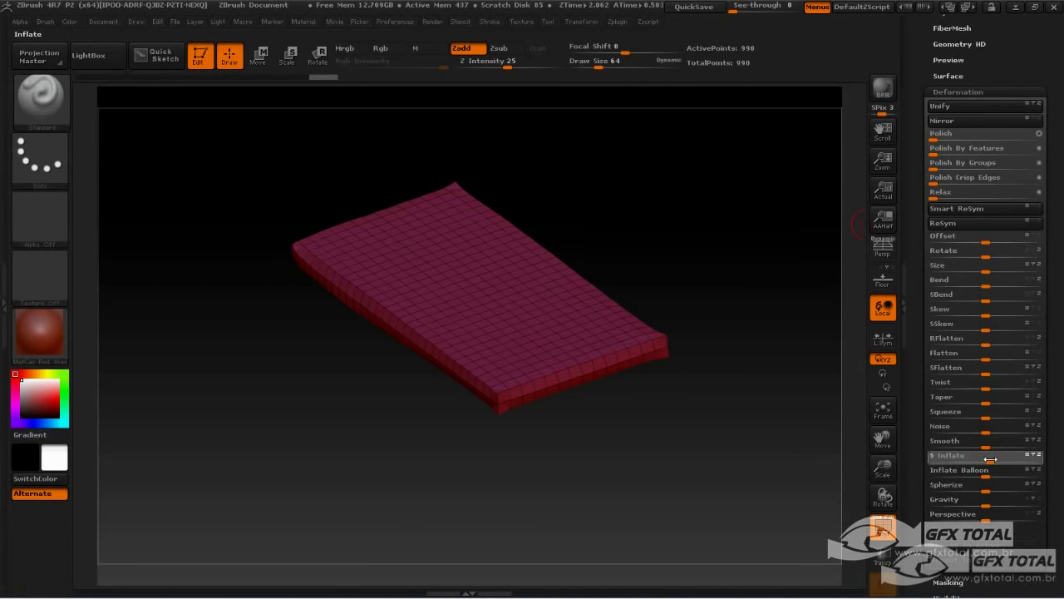
mouse_move(990, 458)
left_mouse_down()
mouse_move(1014, 457)
mouse_move(1005, 458)
left_mouse_up()
left_click_drag(768, 447, 800, 440)
left_click_drag(765, 367, 795, 408)
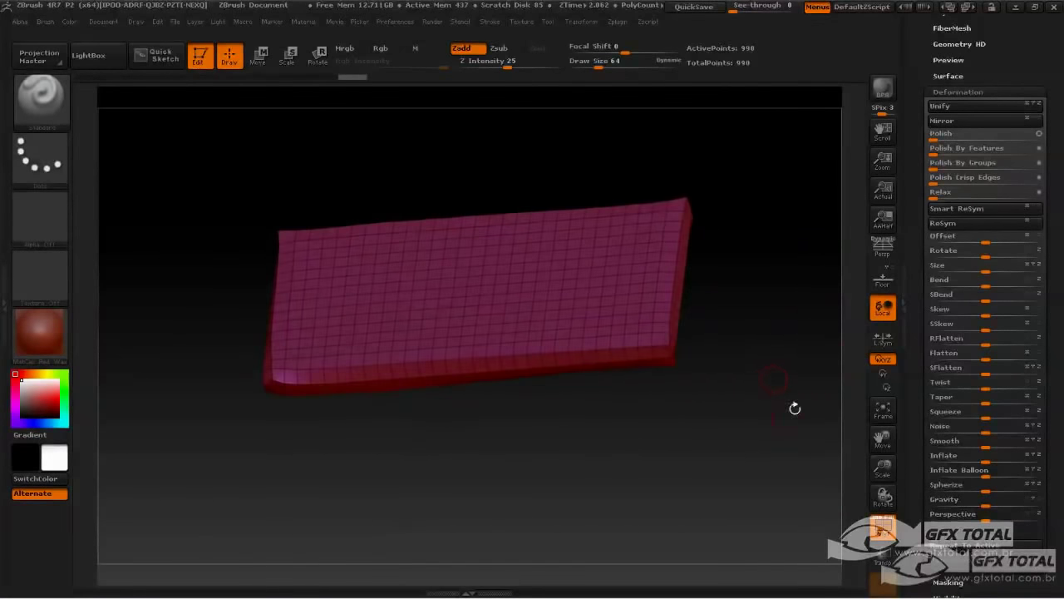
Step: Divide the slab once, return it to subdivision level 1 and delete the higher subdivision level to soften its corners
left_click_drag(979, 75, 955, 260)
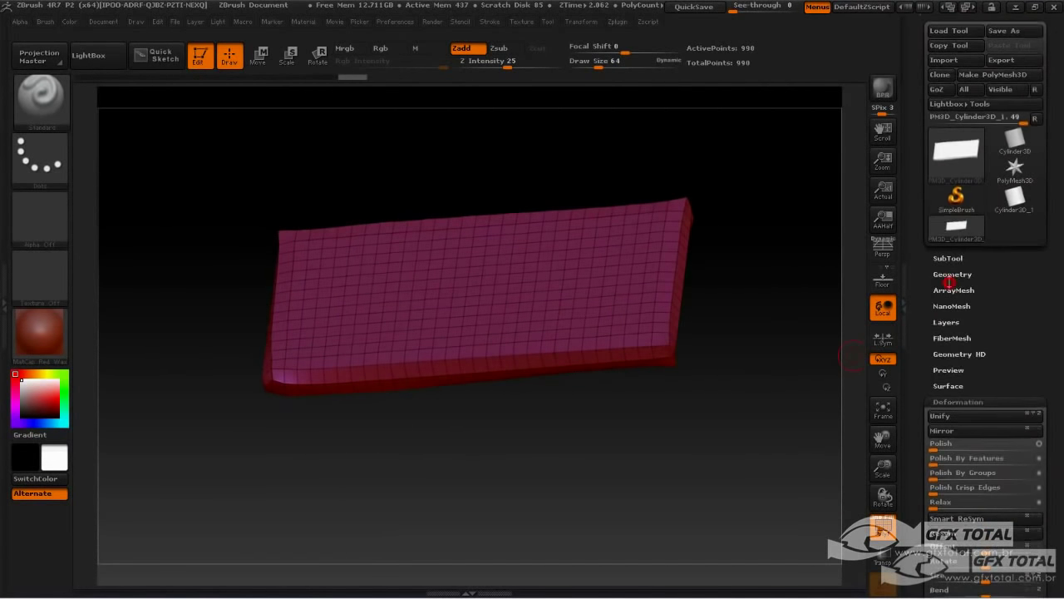
left_click(949, 278)
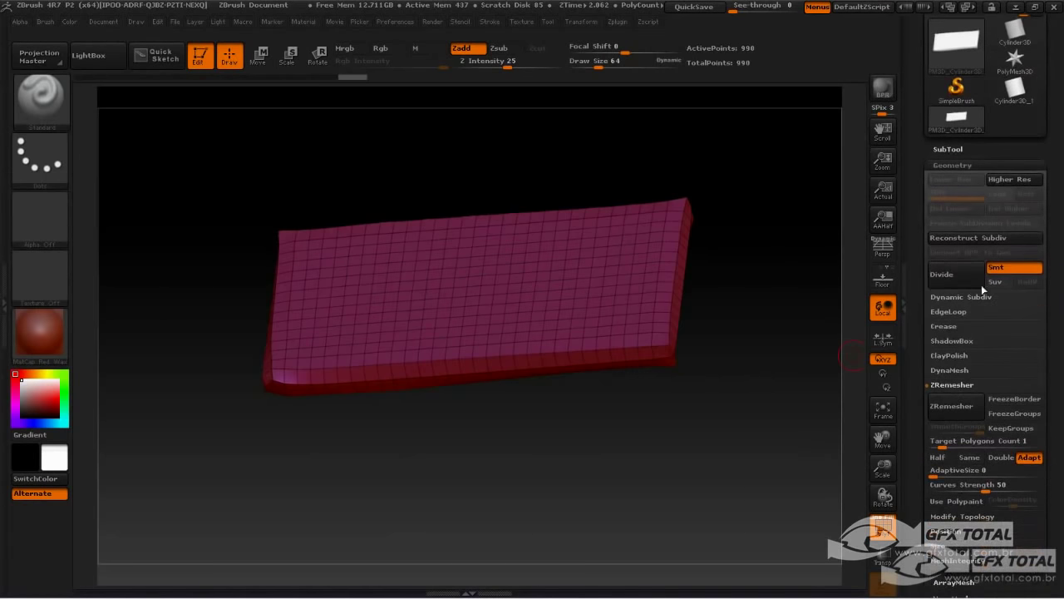
left_click(940, 273)
left_click_drag(741, 351, 760, 330)
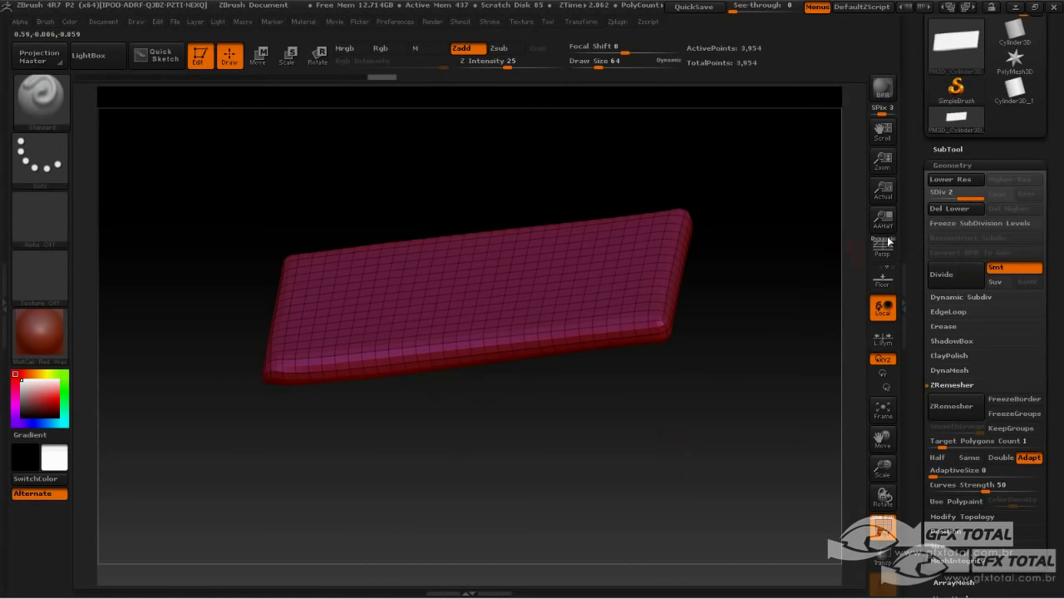
left_click_drag(963, 200, 948, 199)
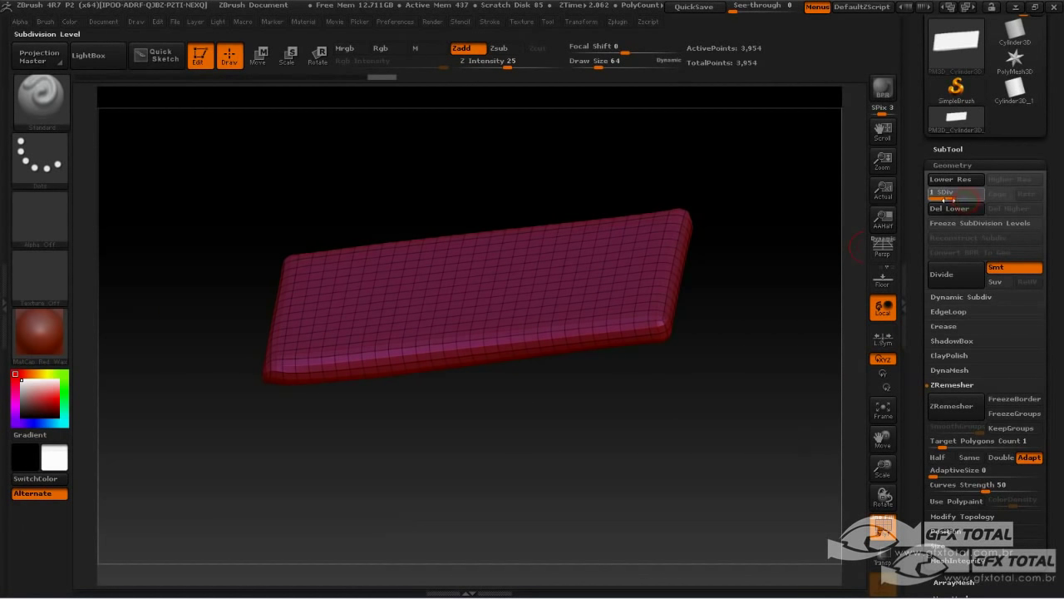
left_click(1014, 208)
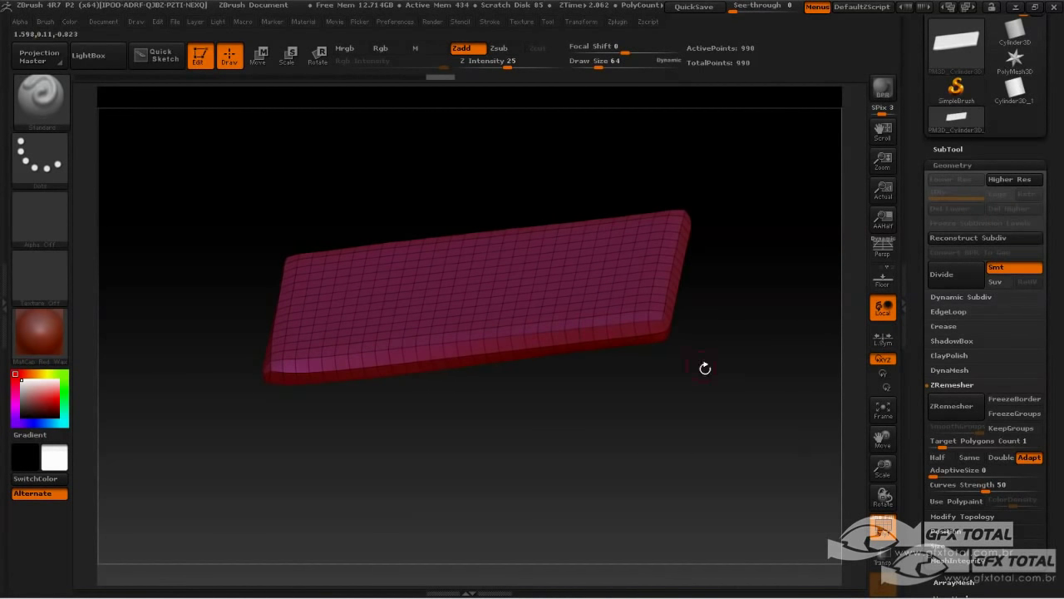
left_click_drag(705, 369, 789, 178)
left_click_drag(672, 384, 737, 389)
Step: Switch the active tool from the slab mesh to a ZSphere
left_click_drag(989, 153, 1002, 231)
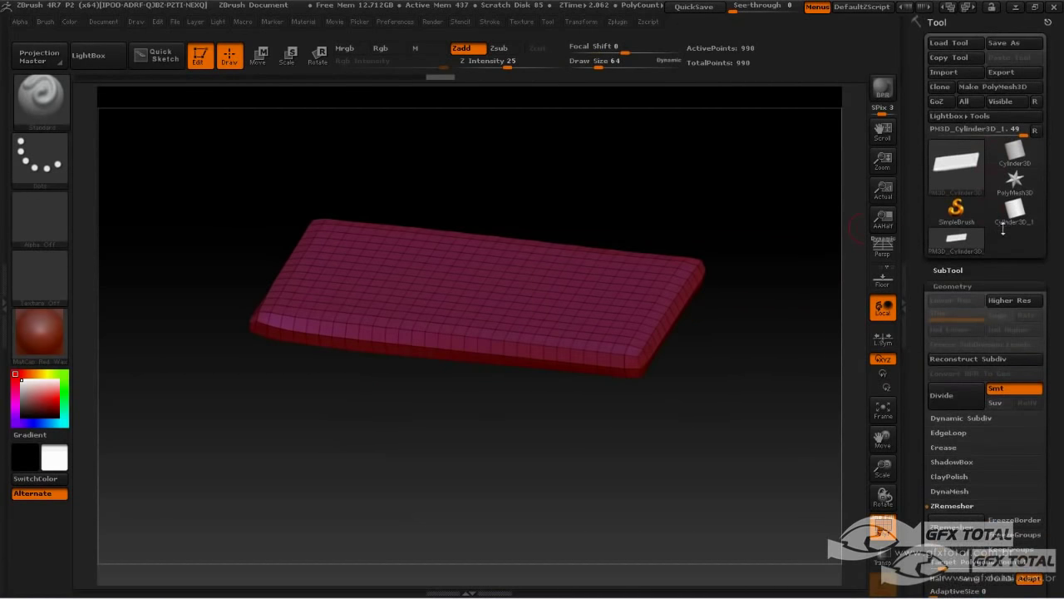
left_click(956, 163)
left_click(772, 251)
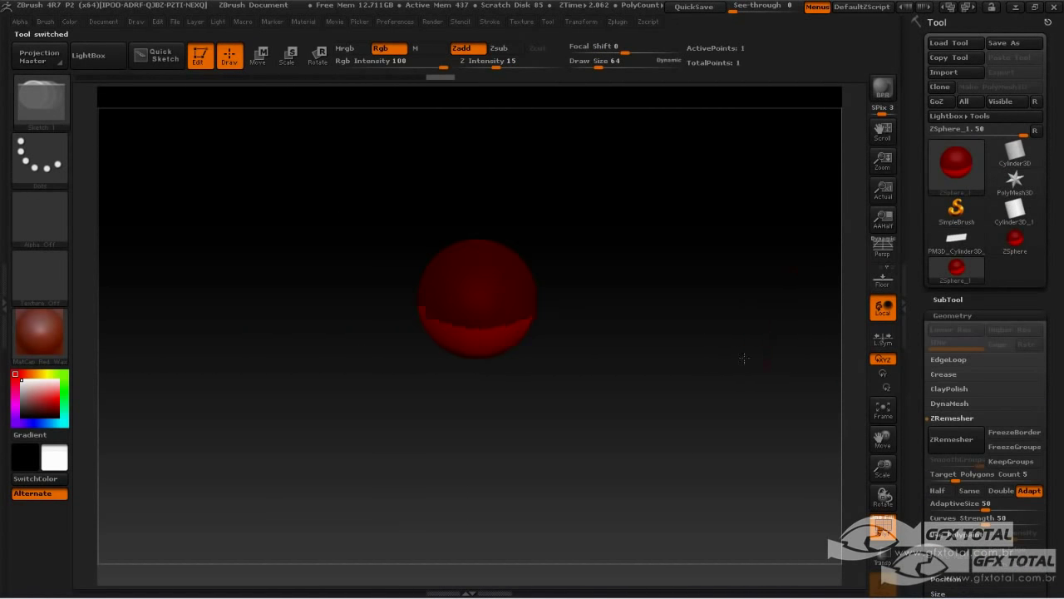
Step: Select the PM3D_Cylinder3D slab as the ZSphere's rigging mesh
left_click(949, 315)
left_click_drag(1040, 371, 1042, 183)
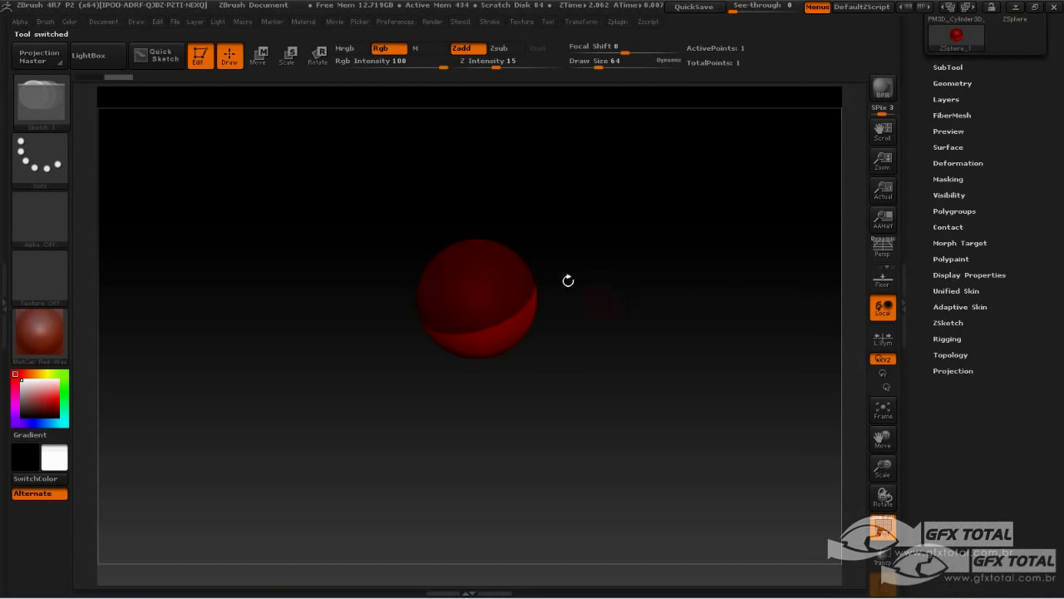
left_click(948, 339)
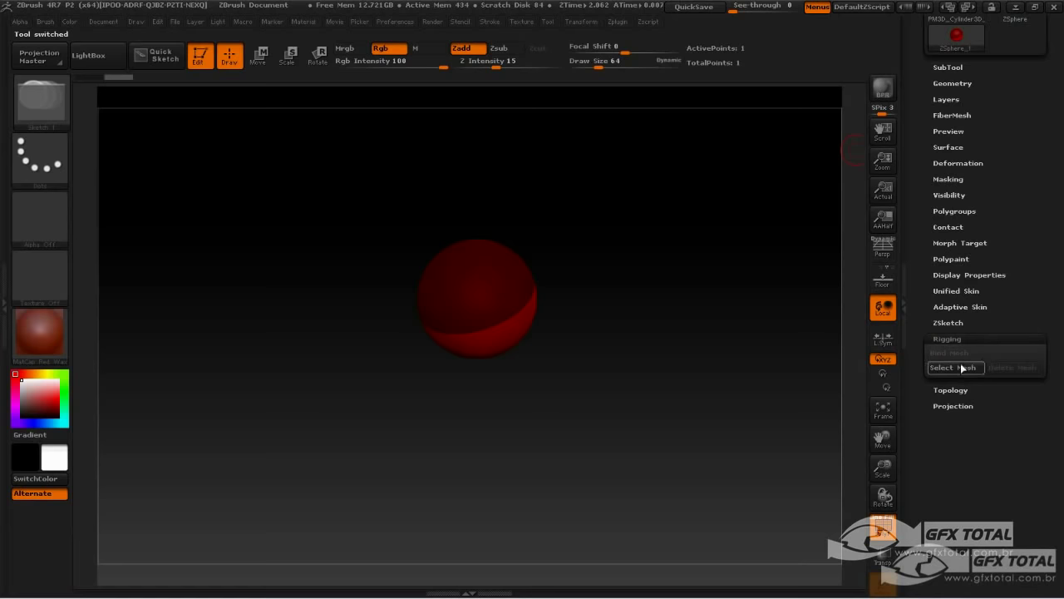
left_click(961, 367)
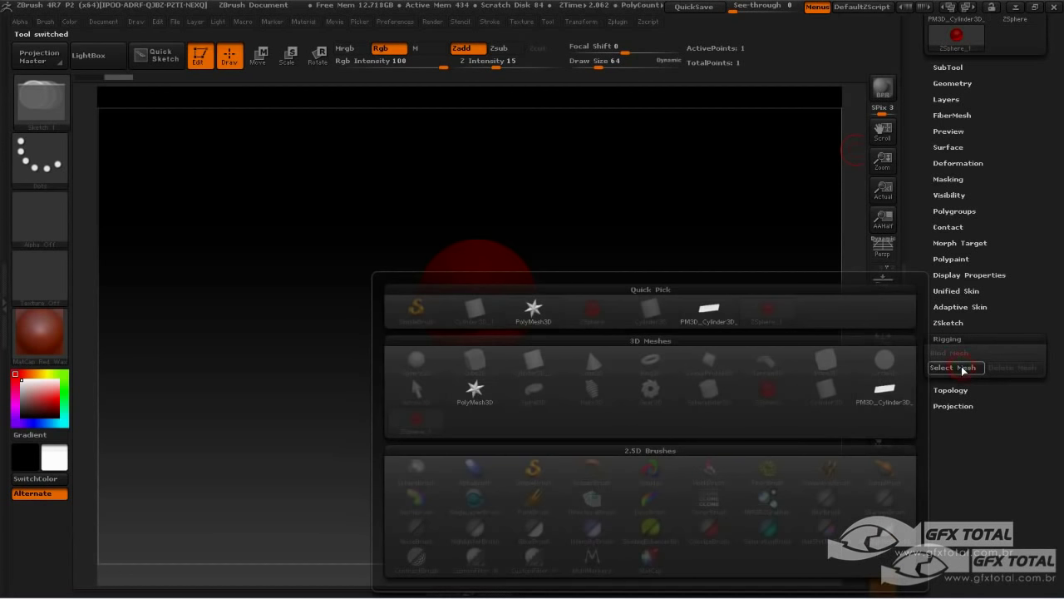
left_click(883, 398)
left_click_drag(772, 325, 759, 313)
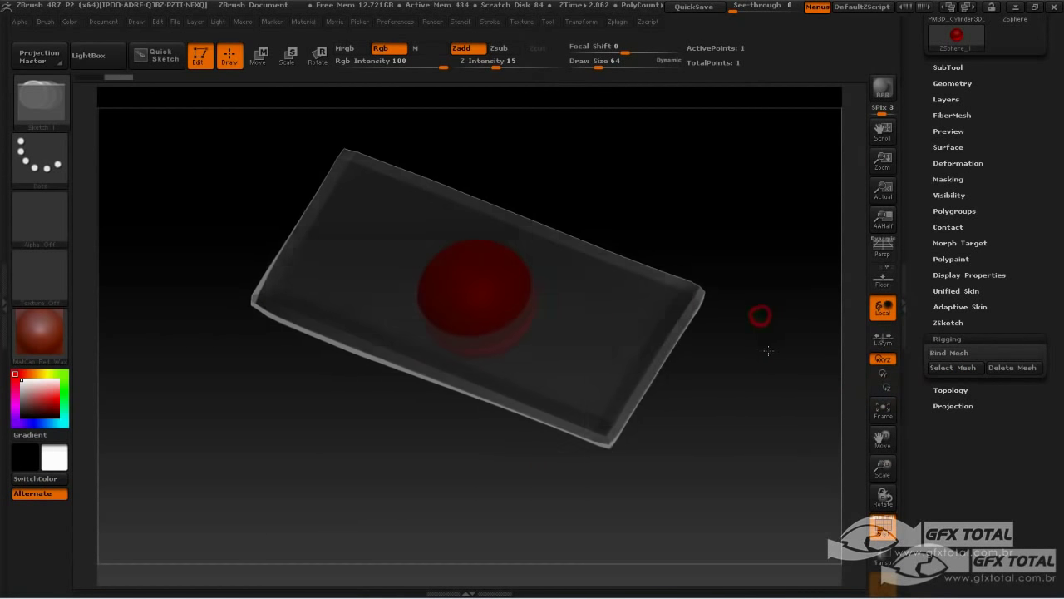
mouse_move(795, 349)
left_mouse_down()
mouse_move(815, 380)
mouse_move(801, 366)
left_mouse_up()
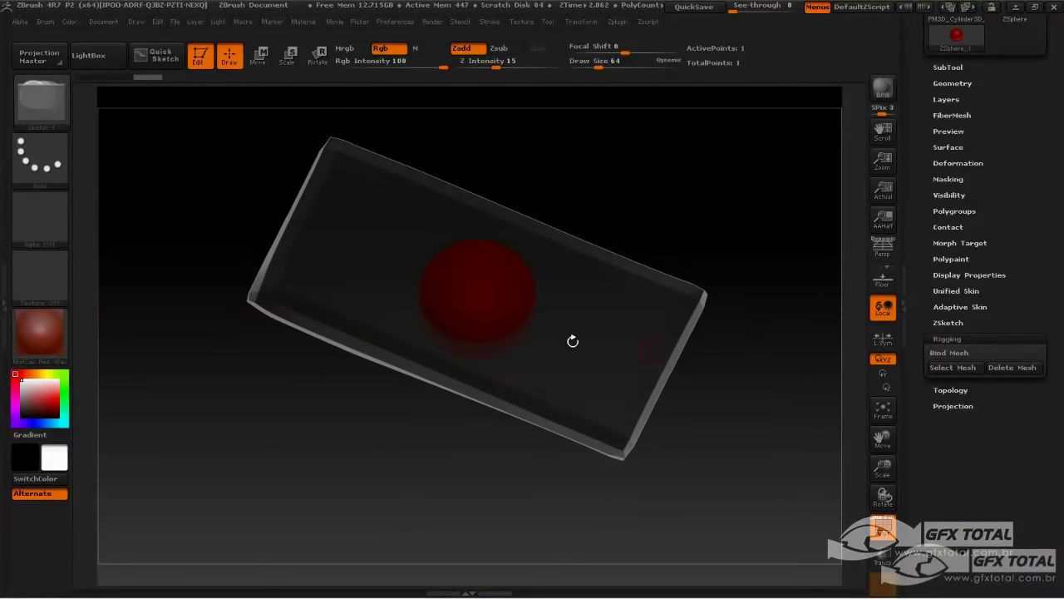
Step: Scale the root ZSphere down to a small ball at the centre of the slab
left_click_drag(747, 410, 679, 297)
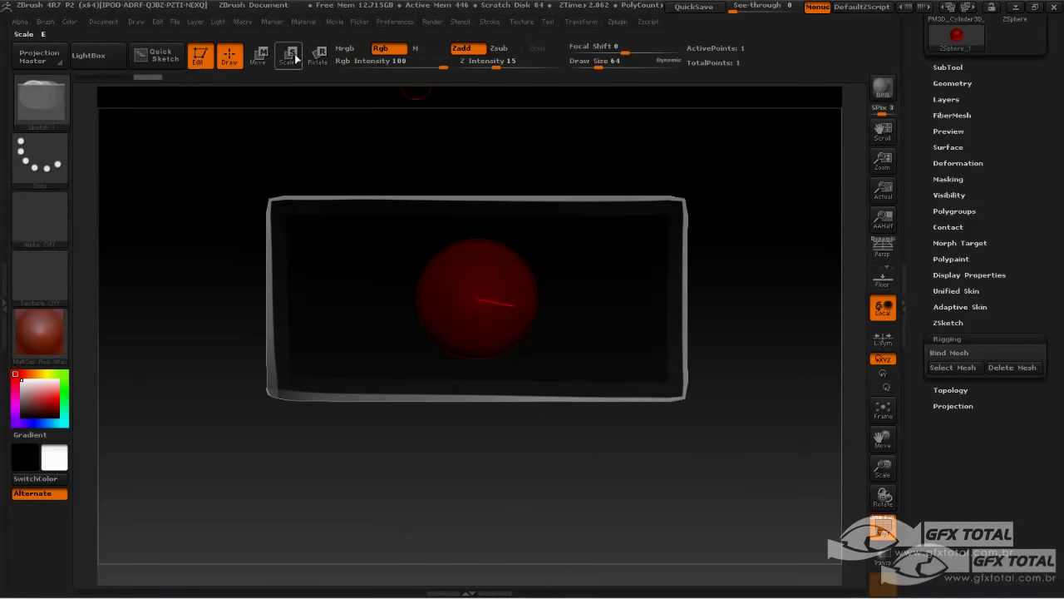
left_click(258, 56)
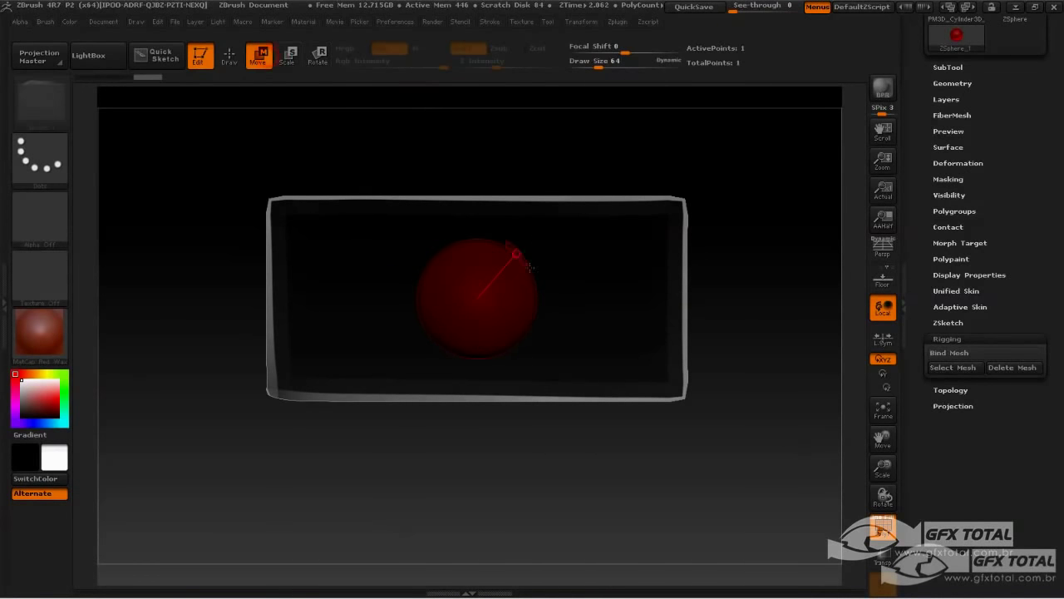
left_click(288, 56)
left_click_drag(479, 299, 405, 139)
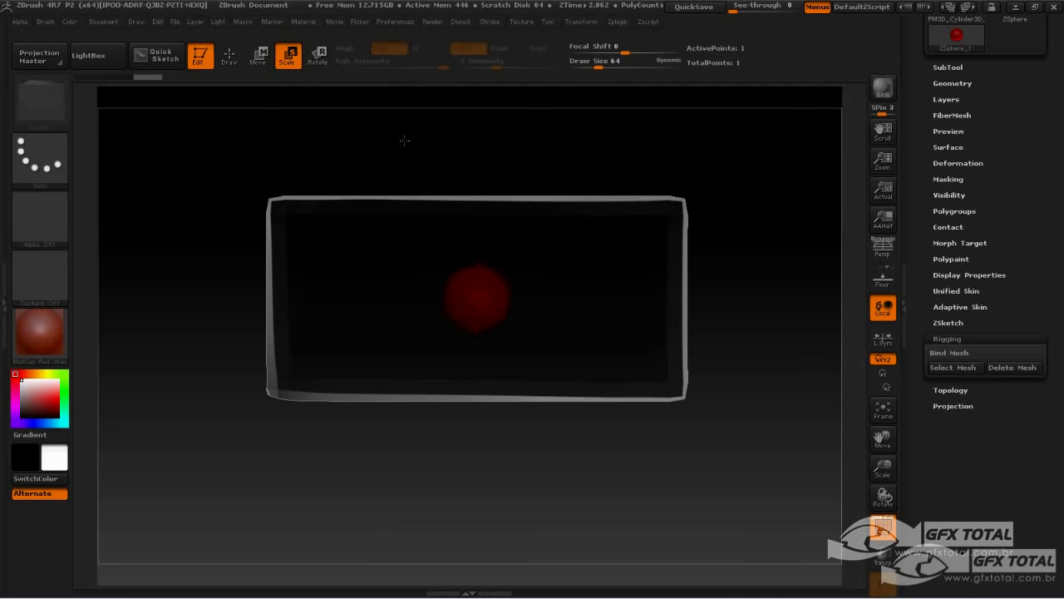
left_click_drag(465, 301, 453, 129)
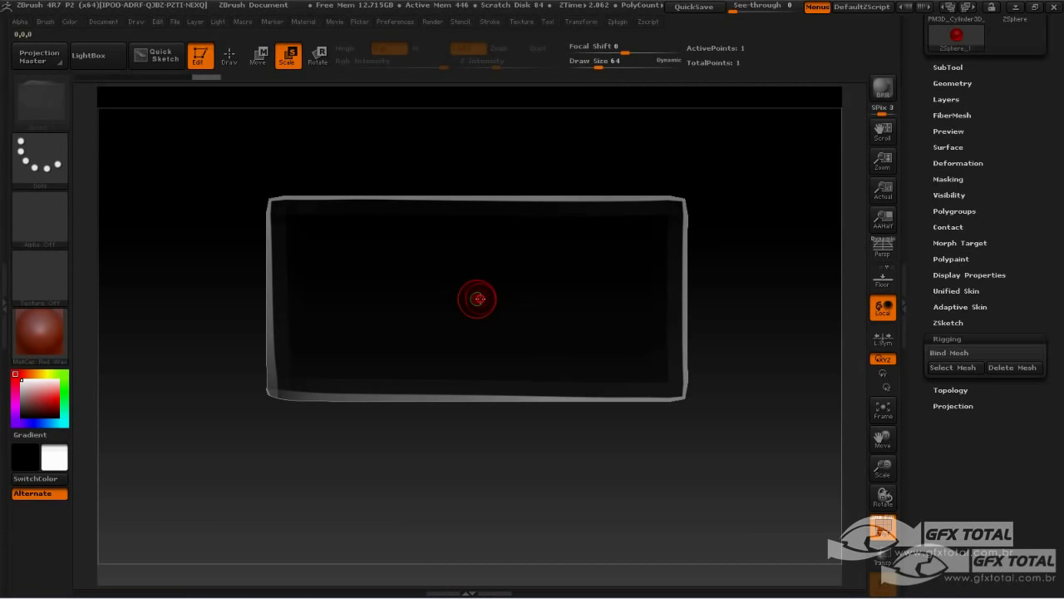
left_click_drag(479, 299, 481, 274)
left_click_drag(477, 215, 477, 214)
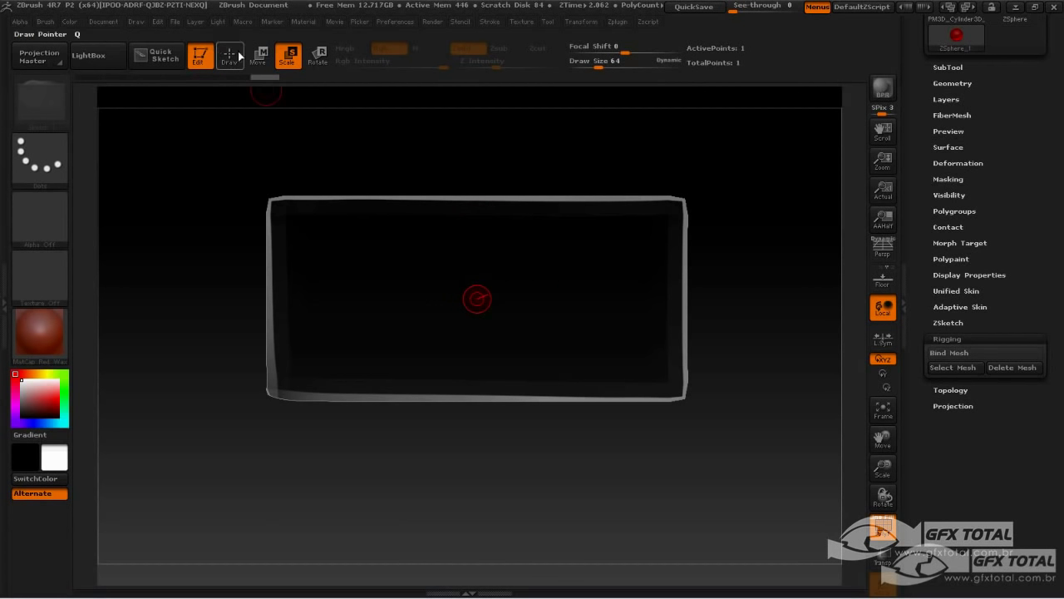
Step: Move the root ZSphere from the slab's centre to the middle of its right short edge
key("w")
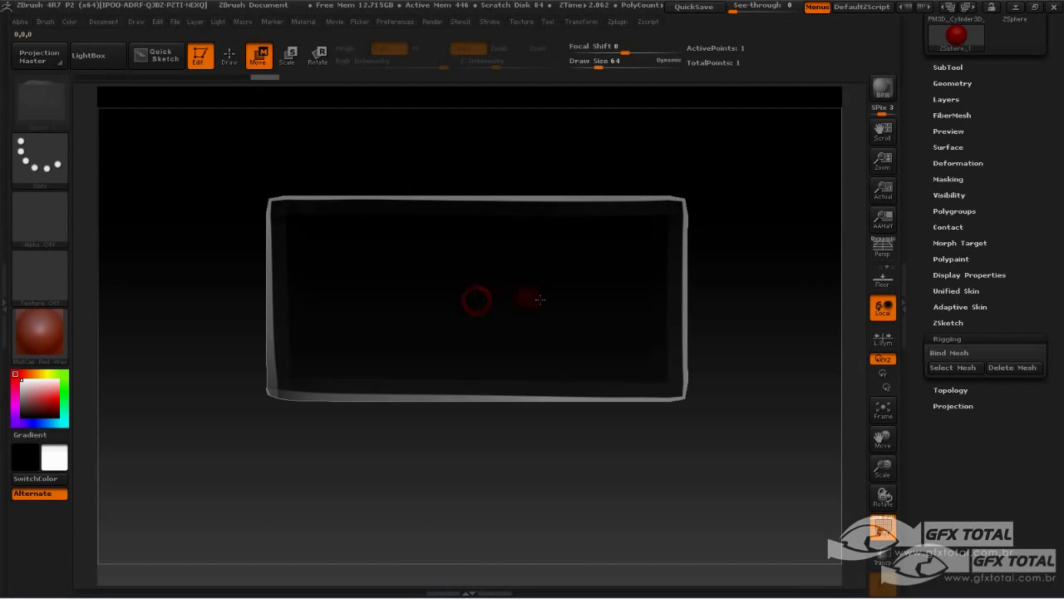
left_click_drag(683, 302, 684, 302)
key("ctrl+z")
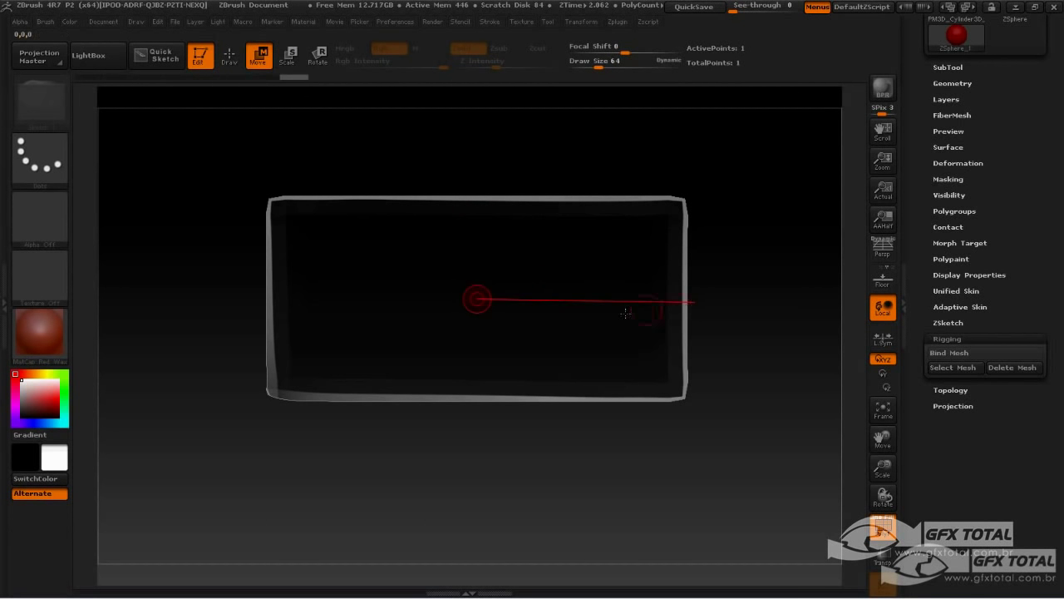
mouse_move(748, 290)
left_mouse_down()
mouse_move(748, 261)
mouse_move(746, 293)
left_mouse_up()
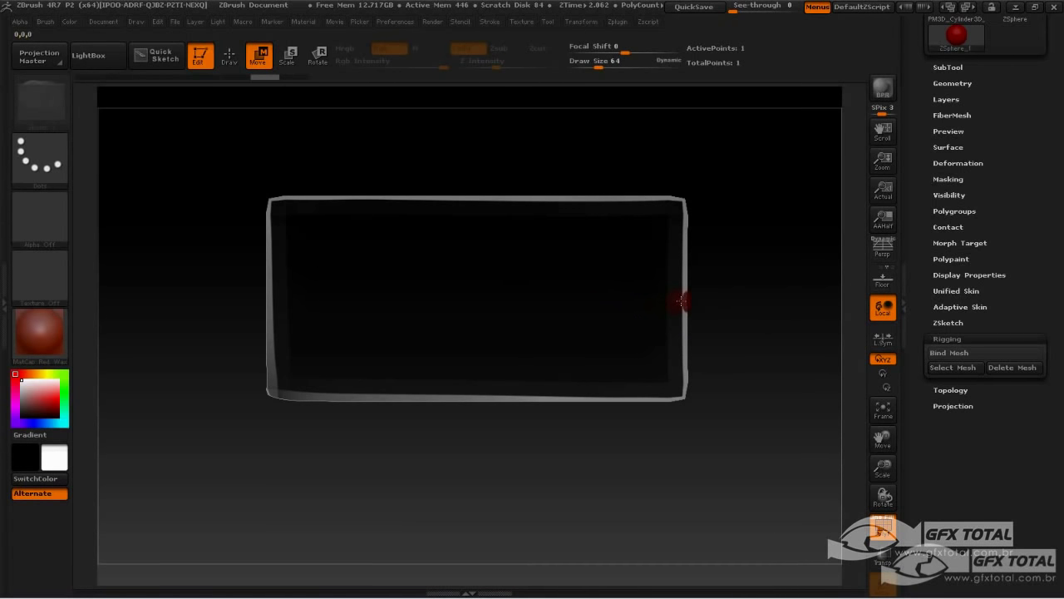
Step: Add a second ZSphere to the root and extend the chain lengthwise through the slab to the opposite short edge
left_click_drag(737, 342, 595, 360)
key("q")
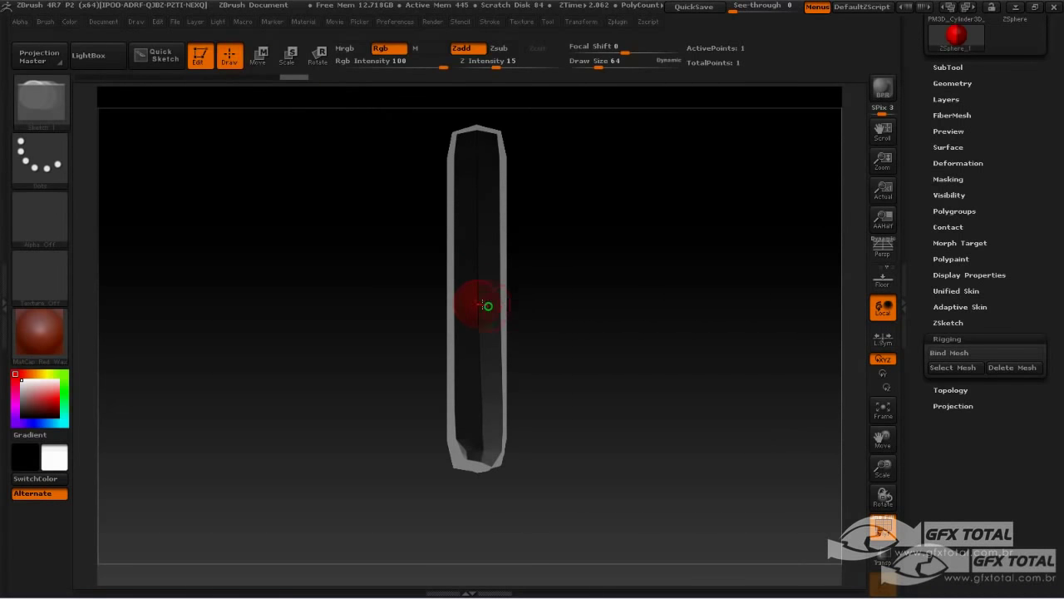
left_click_drag(591, 321, 576, 326)
left_click_drag(718, 320, 728, 323, "shift")
mouse_move(537, 311)
left_mouse_down("shift")
mouse_move(570, 332)
mouse_move(560, 335)
mouse_move(646, 296)
mouse_move(183, 296)
left_mouse_up("shift")
Step: Move the root ZSphere onto the slab's right short edge and scale the end ZSpheres to a similar size
left_click(259, 56)
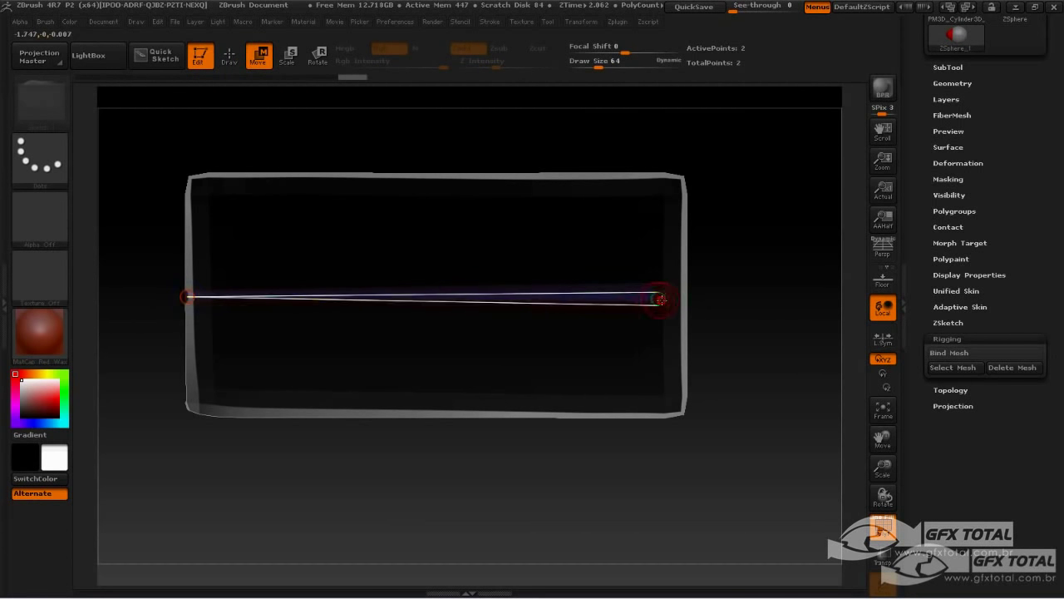
left_click_drag(661, 298, 683, 298)
left_click(290, 56)
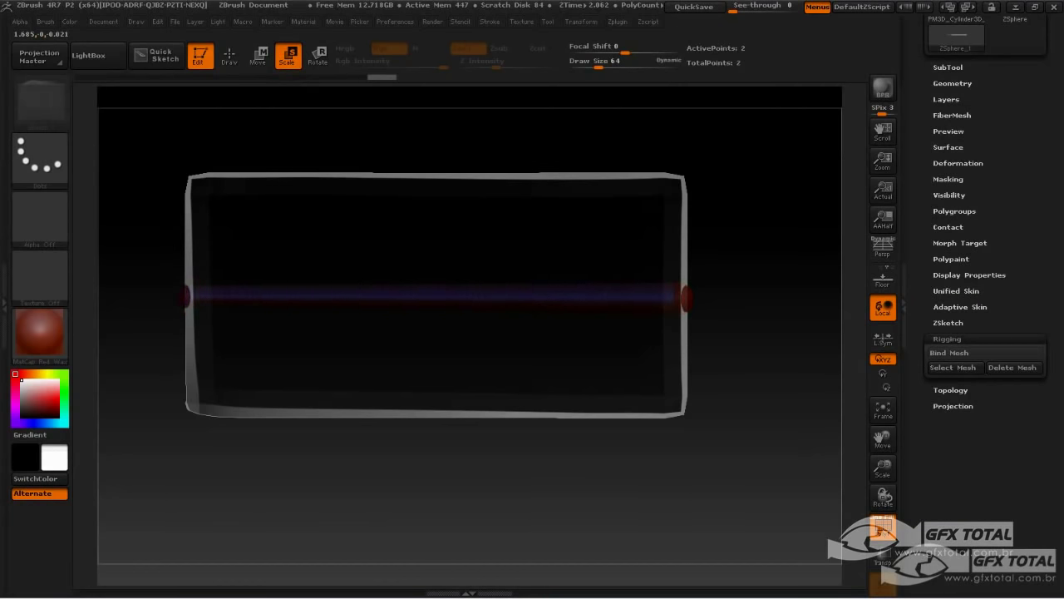
left_click_drag(681, 298, 683, 298)
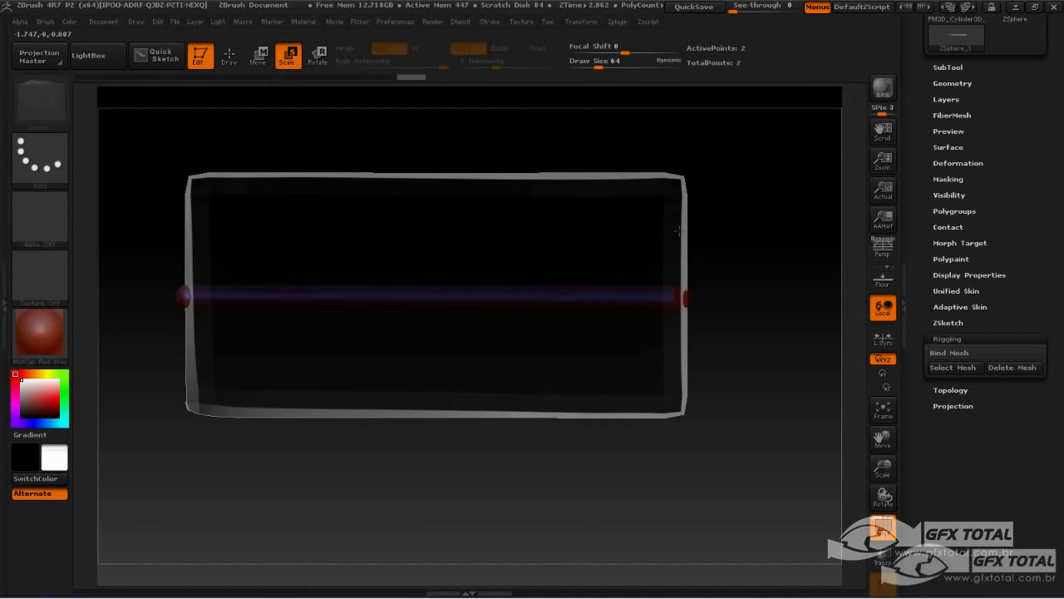
Step: Insert six roughly evenly spaced ZSpheres along the chain between the two end ZSpheres
left_click(226, 55)
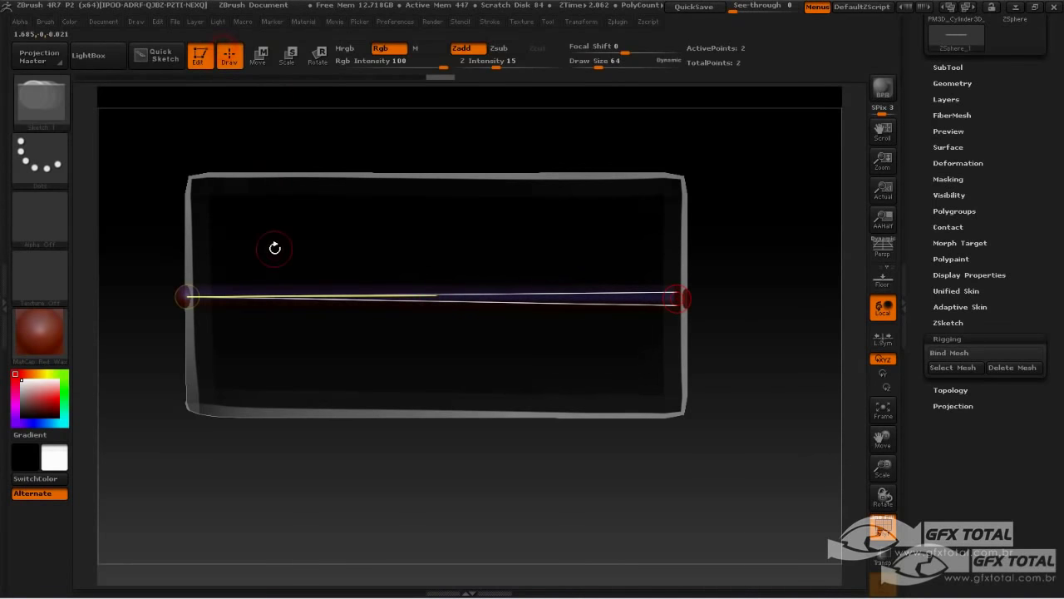
left_click(237, 296)
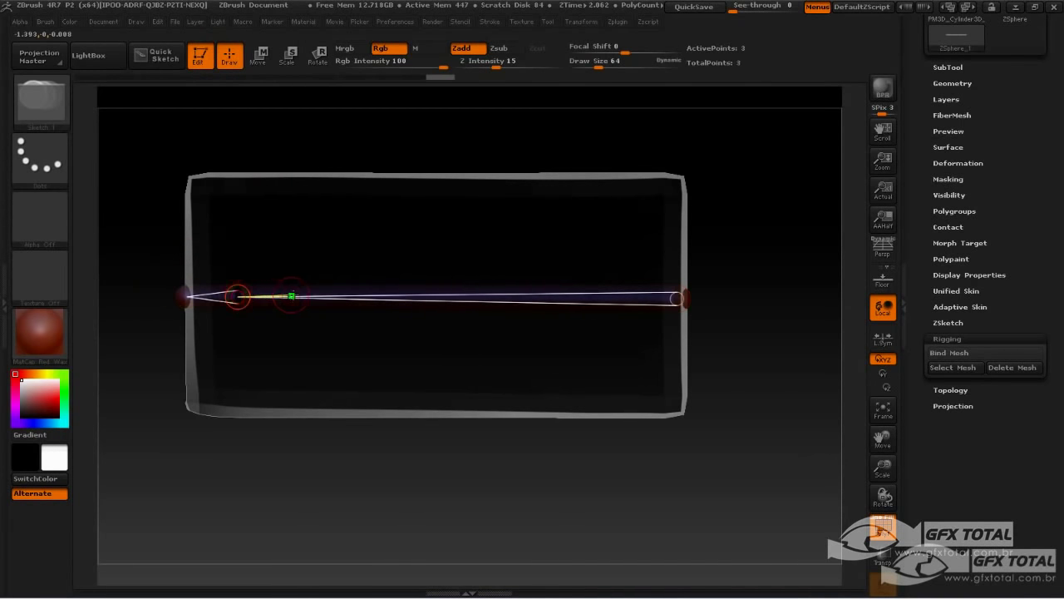
left_click(304, 297)
left_click(373, 297)
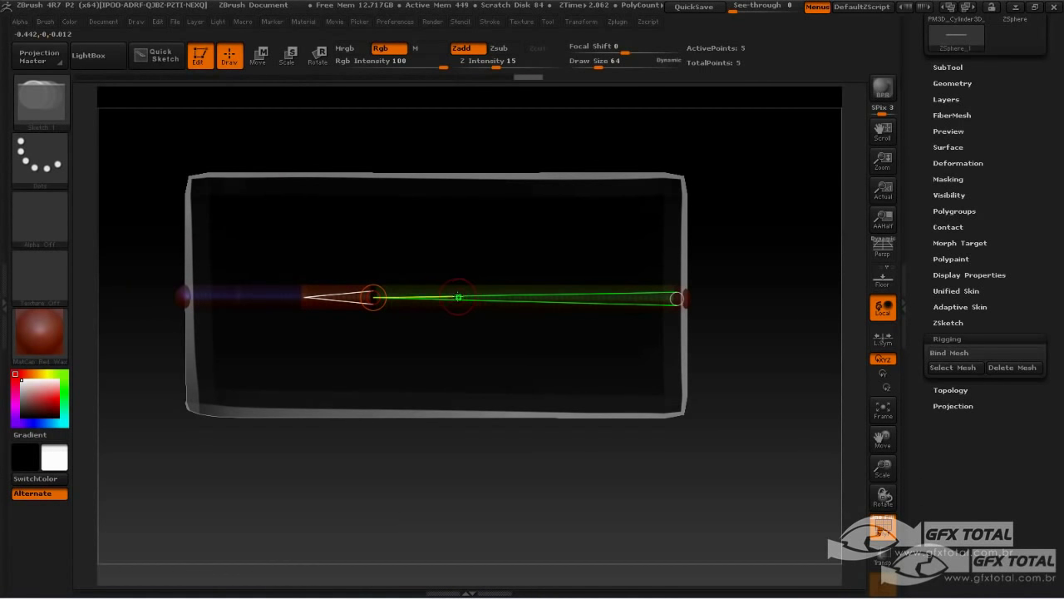
left_click(458, 297)
left_click(534, 297)
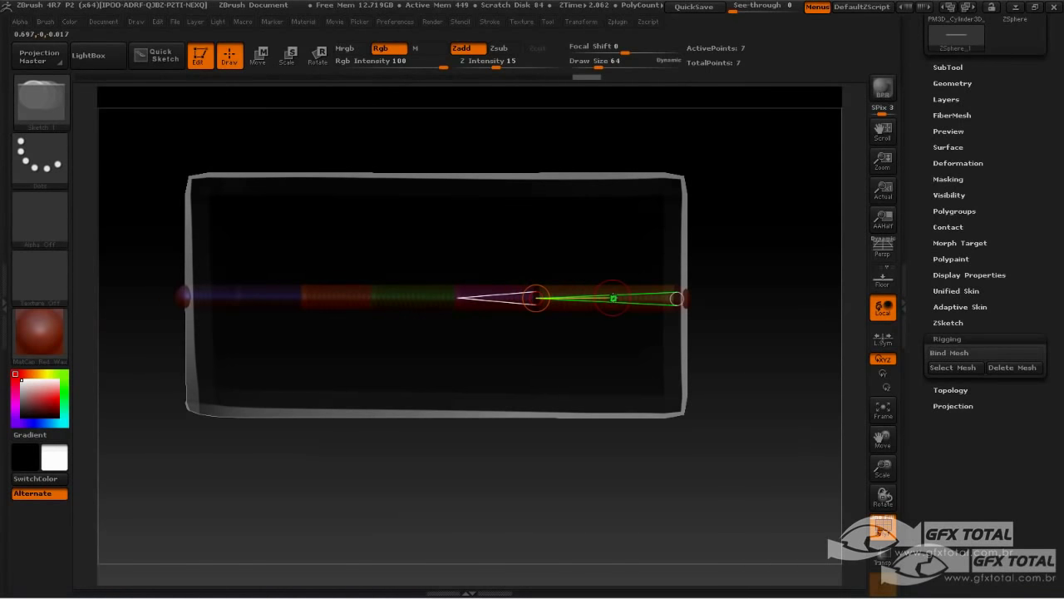
left_click(613, 298)
mouse_move(757, 321)
left_mouse_down()
mouse_move(757, 198)
mouse_move(778, 300)
mouse_move(744, 224)
mouse_move(755, 247)
left_mouse_up()
left_click(257, 62)
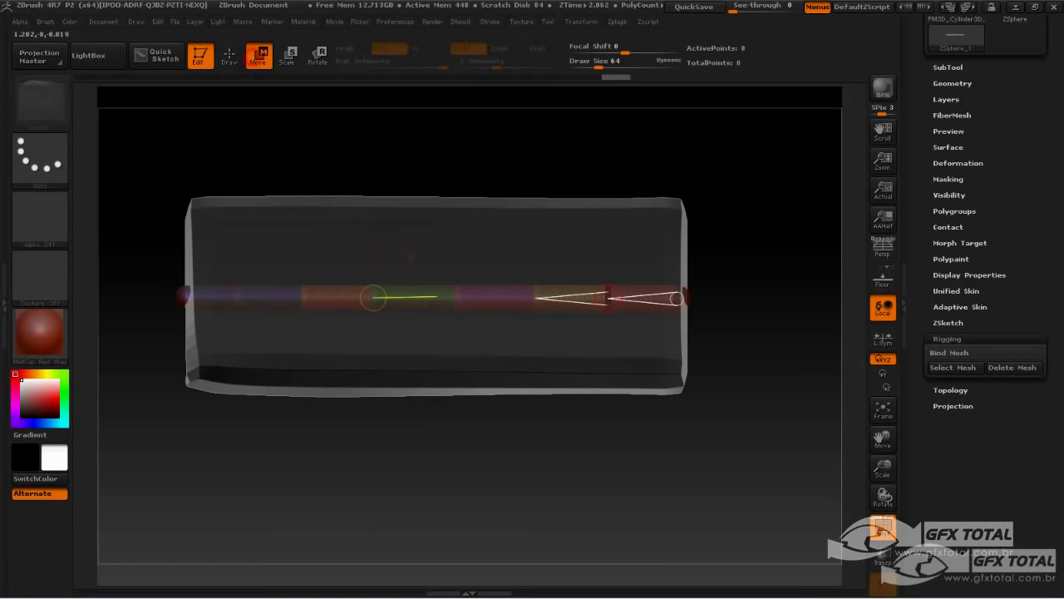
left_click_drag(336, 295, 381, 198)
key("ctrl+z")
Step: Bind the slab mesh to the ZSphere chain in Rigging
left_click_drag(724, 198, 737, 229)
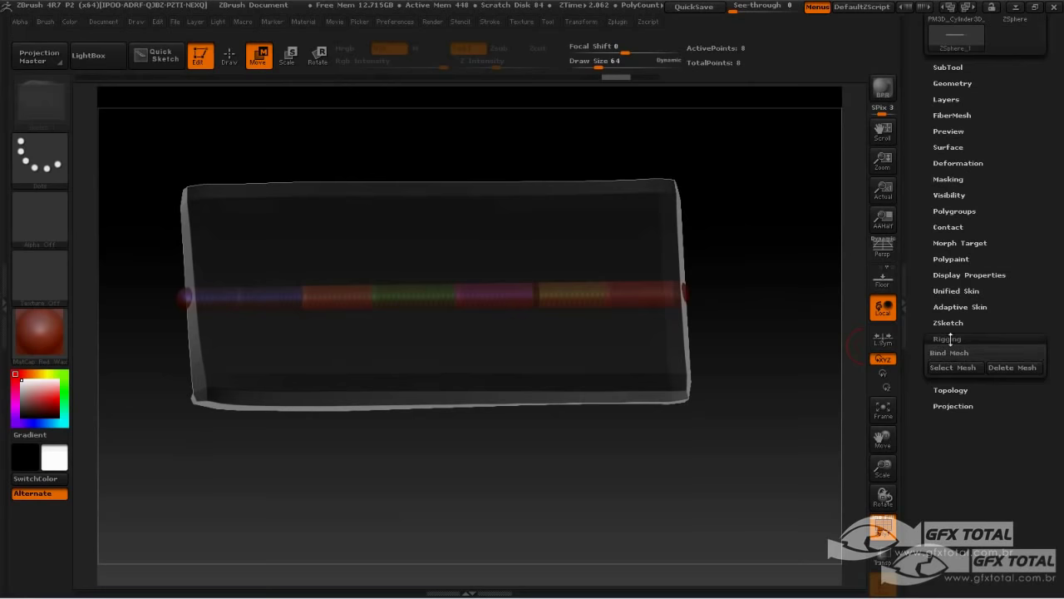
scroll(951, 338, "down", 2)
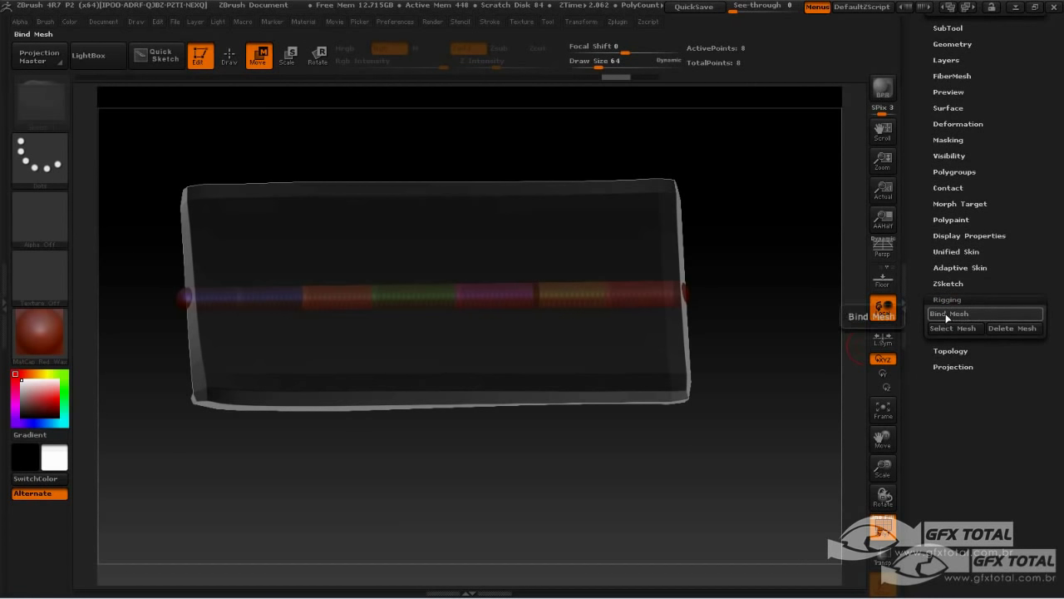
left_click(946, 315)
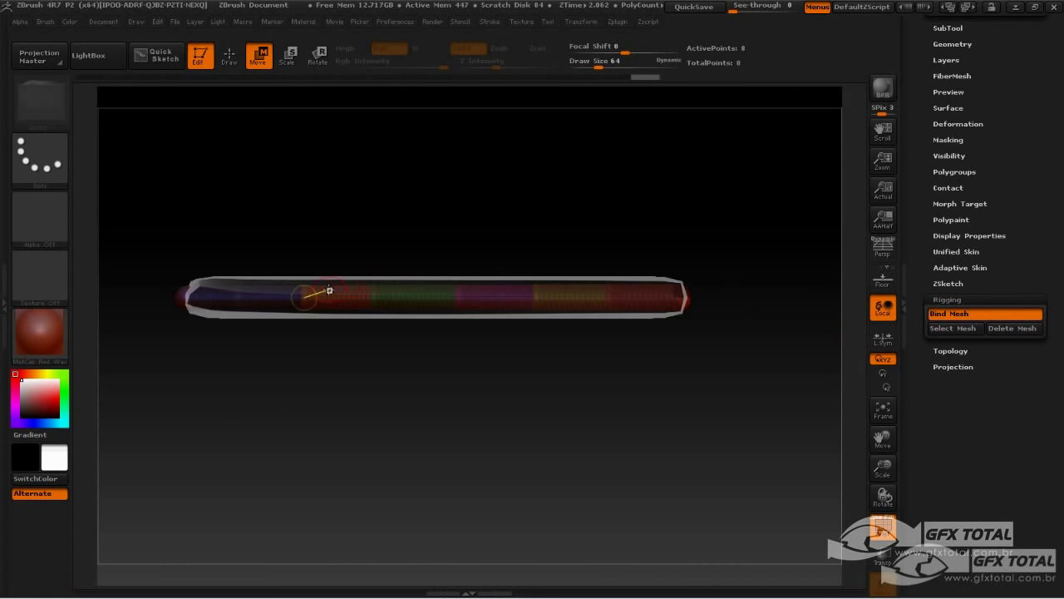
Step: Rotate the ZSphere chain segments upward one after another from the left end to curl the slab into a roll
left_click(318, 61)
left_click_drag(221, 299, 271, 244)
left_click_drag(267, 300, 334, 244)
left_click_drag(339, 299, 398, 249)
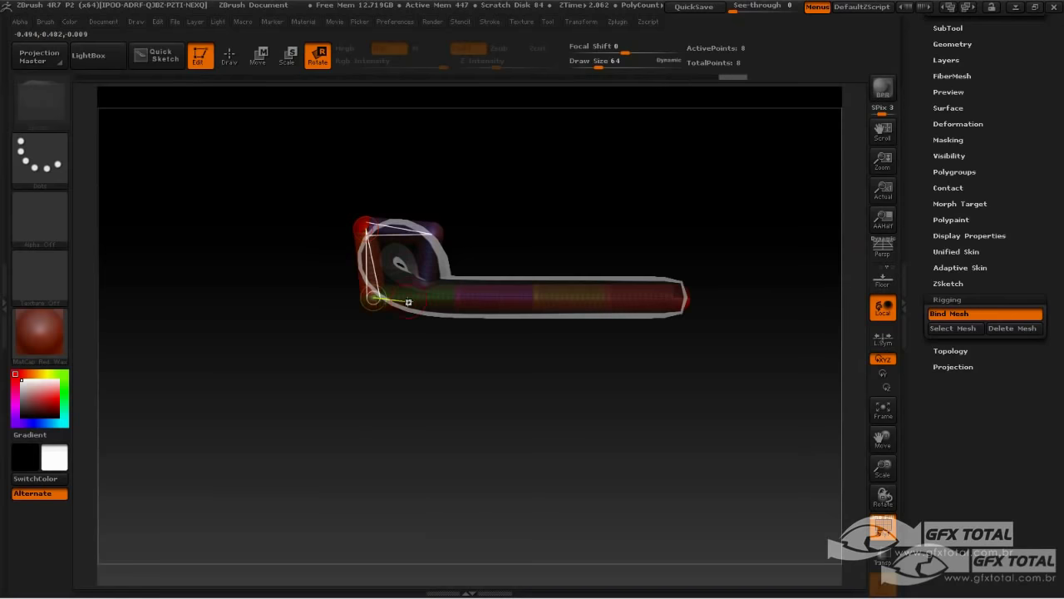
left_click_drag(407, 302, 503, 256)
left_click_drag(489, 300, 566, 253)
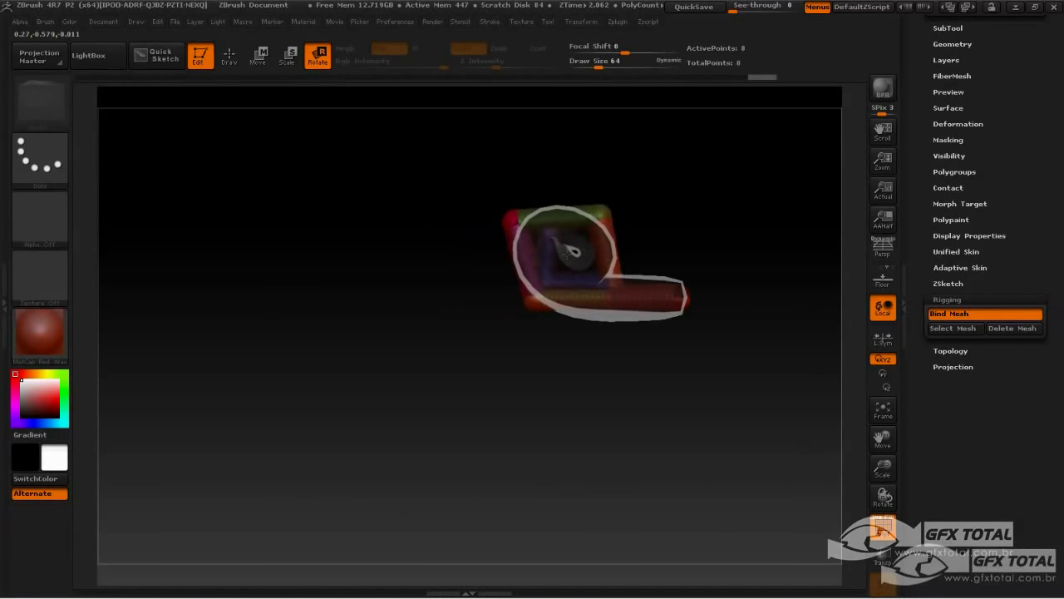
left_click_drag(577, 300, 588, 281)
left_click_drag(706, 250, 765, 362)
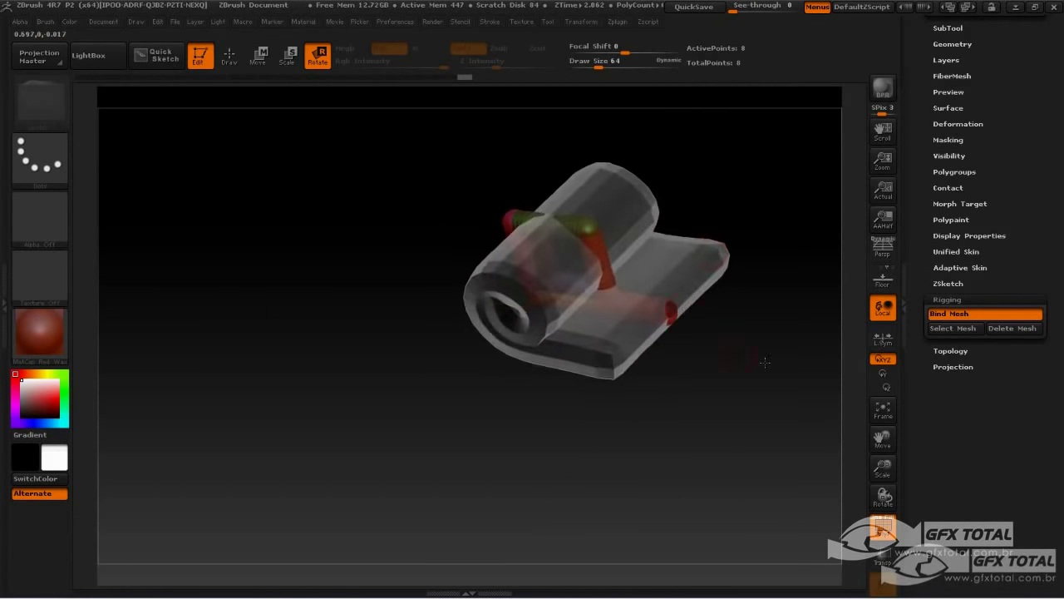
Step: Set the Adaptive Skin density to 1 and generate an adaptive skin from the rolled-up rigged slab
left_click_drag(776, 311, 704, 427, "alt")
left_click(953, 351)
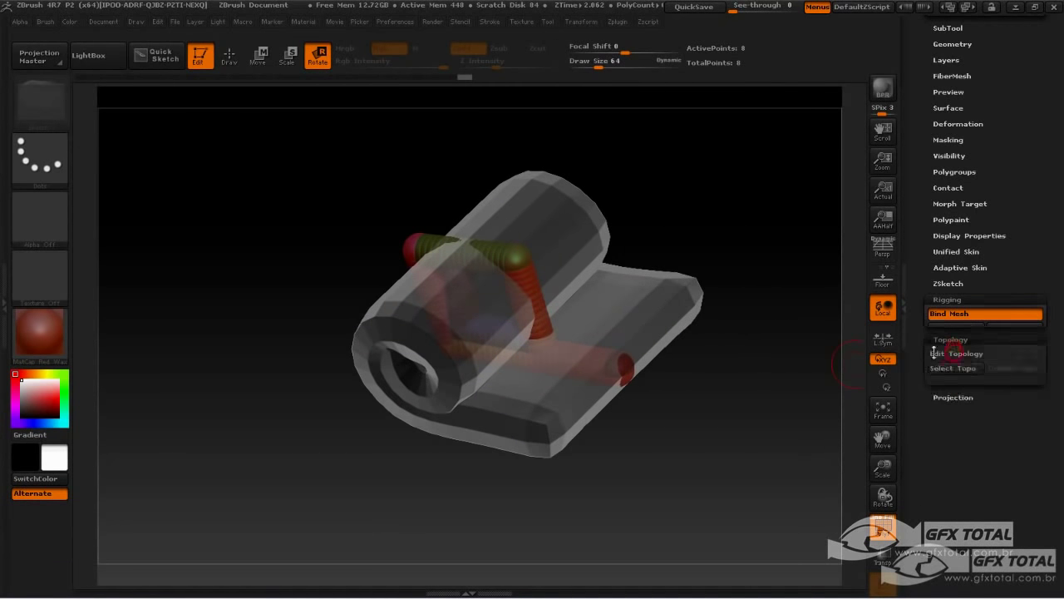
left_click_drag(794, 360, 793, 363)
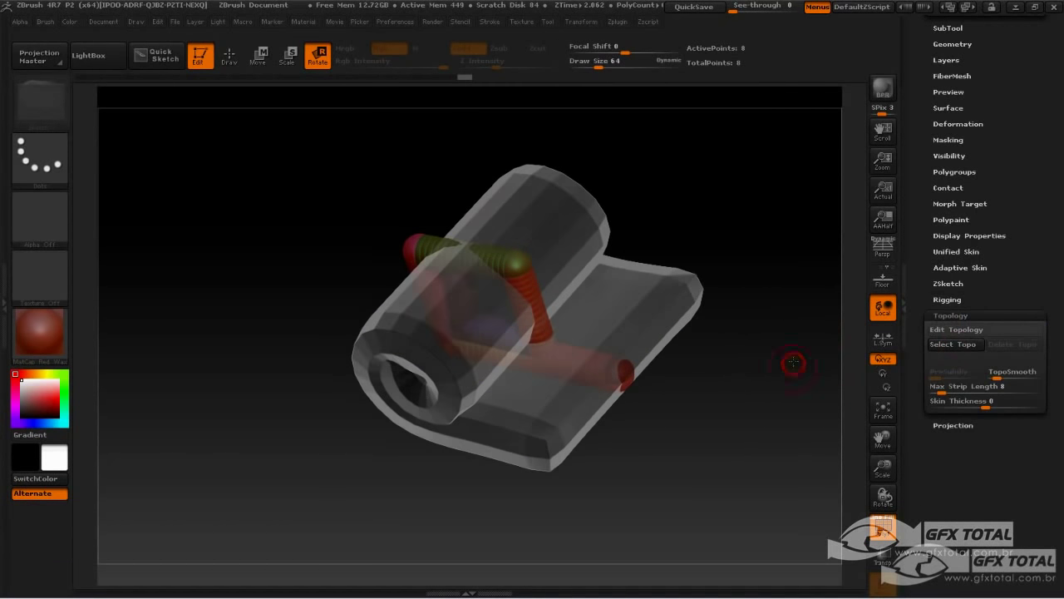
left_click(959, 269)
left_click_drag(999, 286, 990, 287)
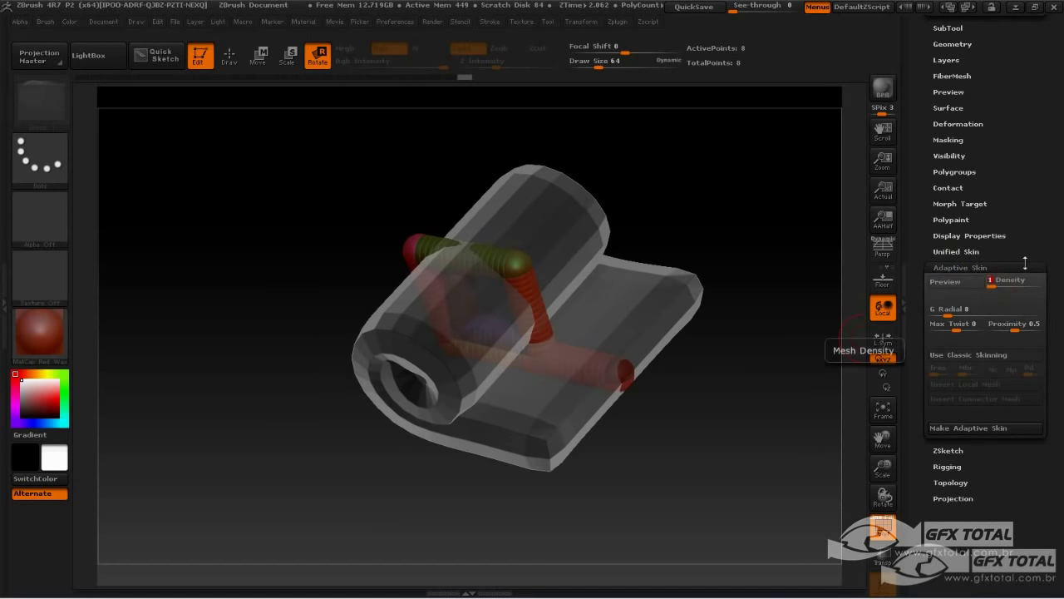
left_click(980, 427)
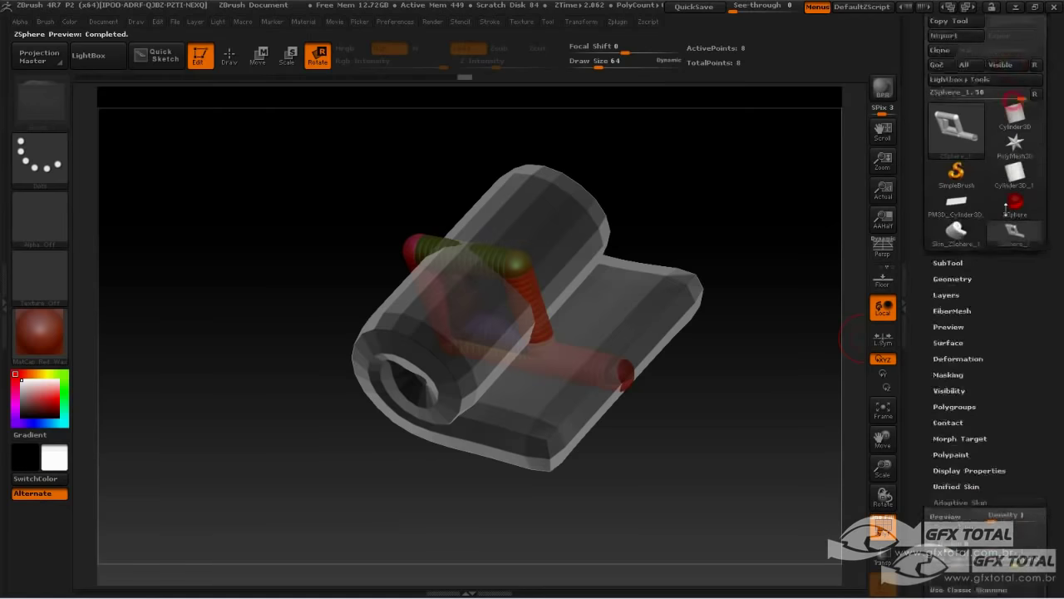
Step: Switch to the Skin_ZSphere_1 mesh and inspect the roll from its end and sides
mouse_move(936, 284)
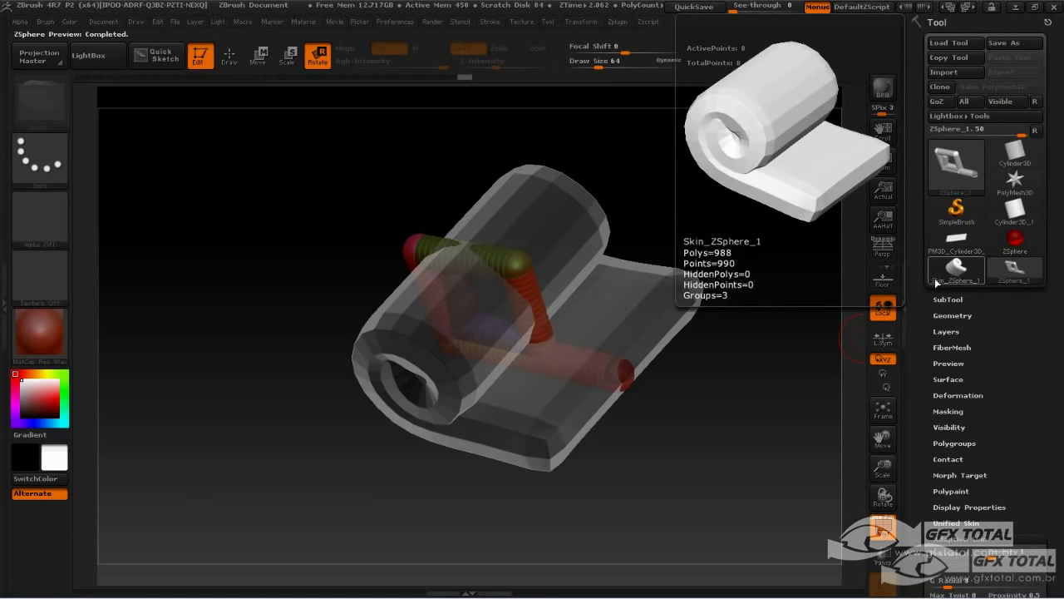
left_click(956, 267)
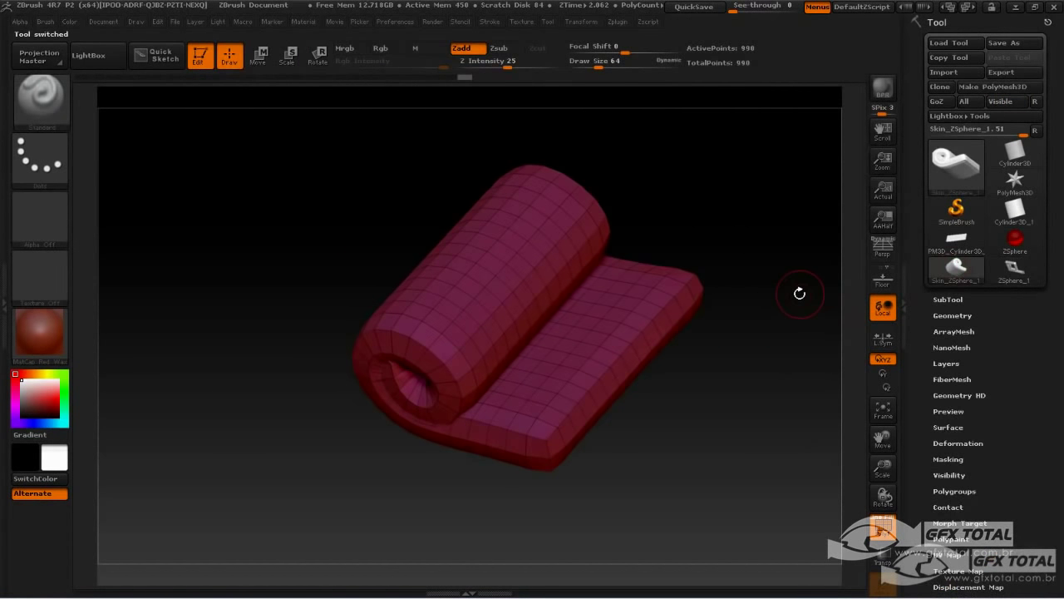
left_click_drag(799, 293, 661, 308)
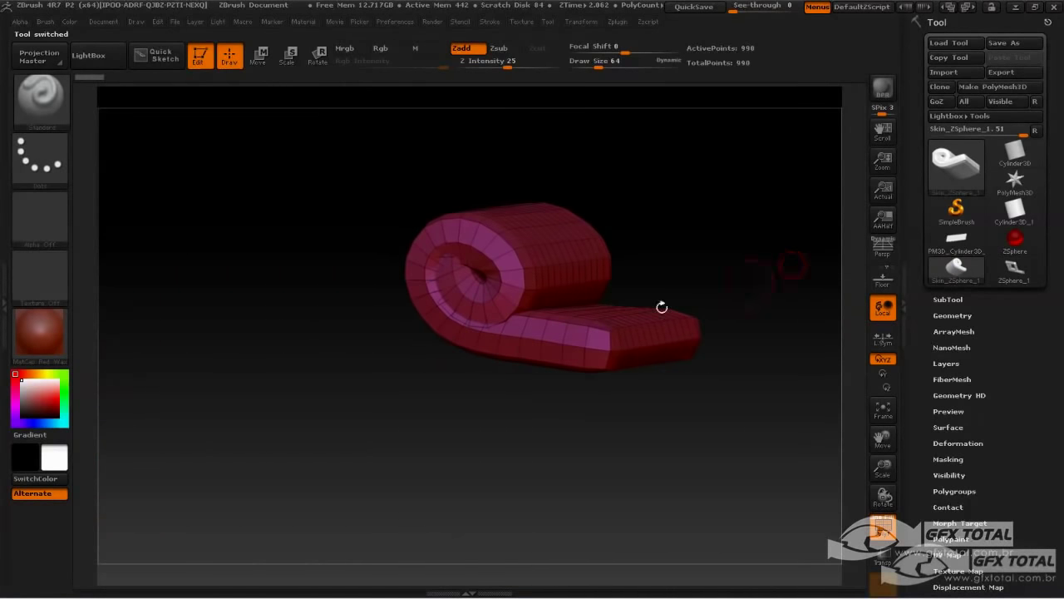
left_click_drag(787, 252, 754, 301)
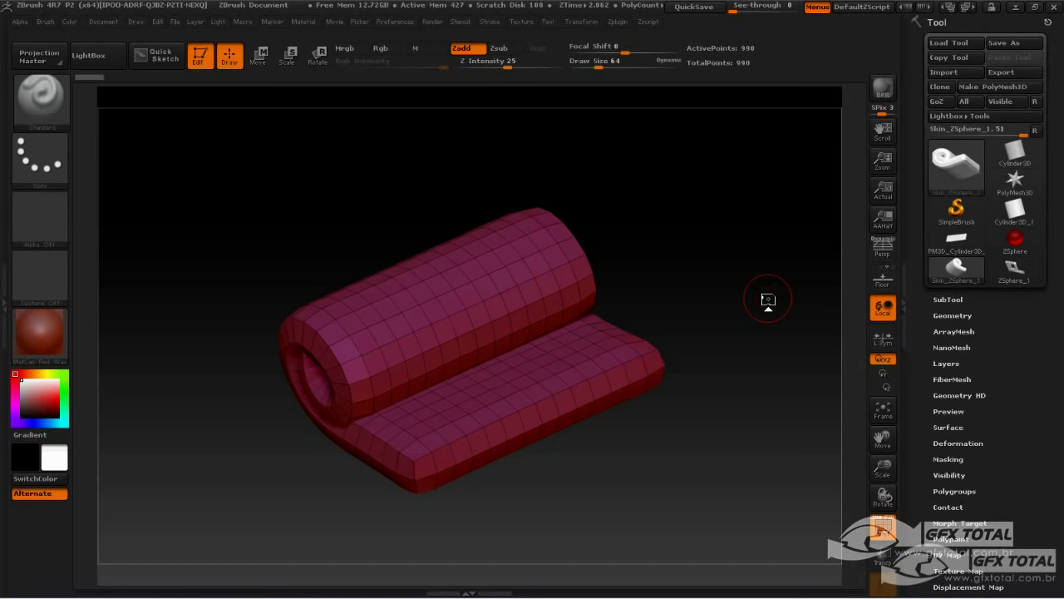
left_click_drag(703, 259, 747, 244)
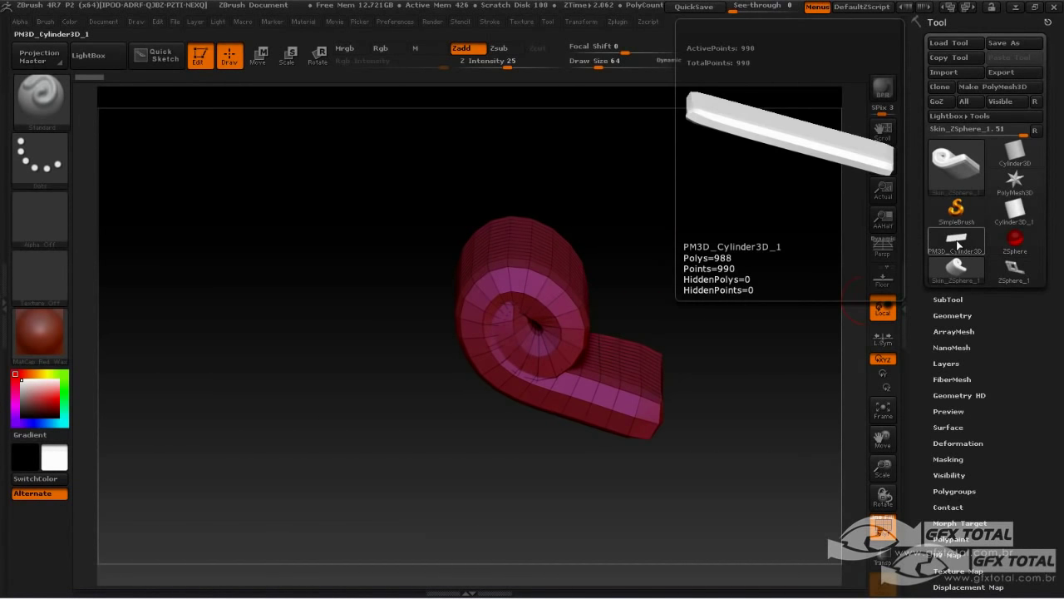
Step: Replace the active rolled mesh with a Plane3D primitive
mouse_move(947, 158)
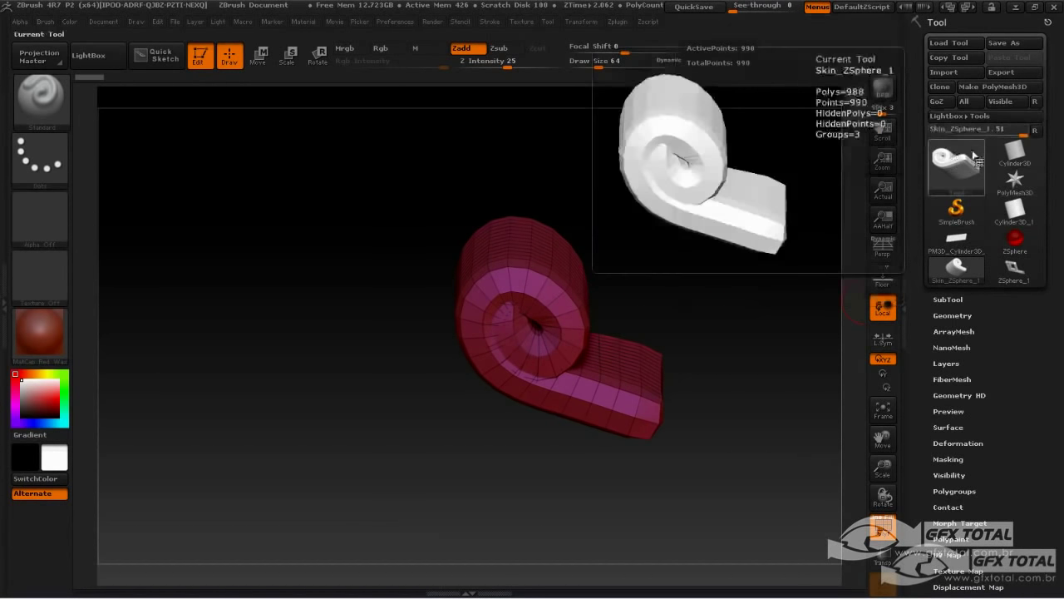
left_click(956, 163)
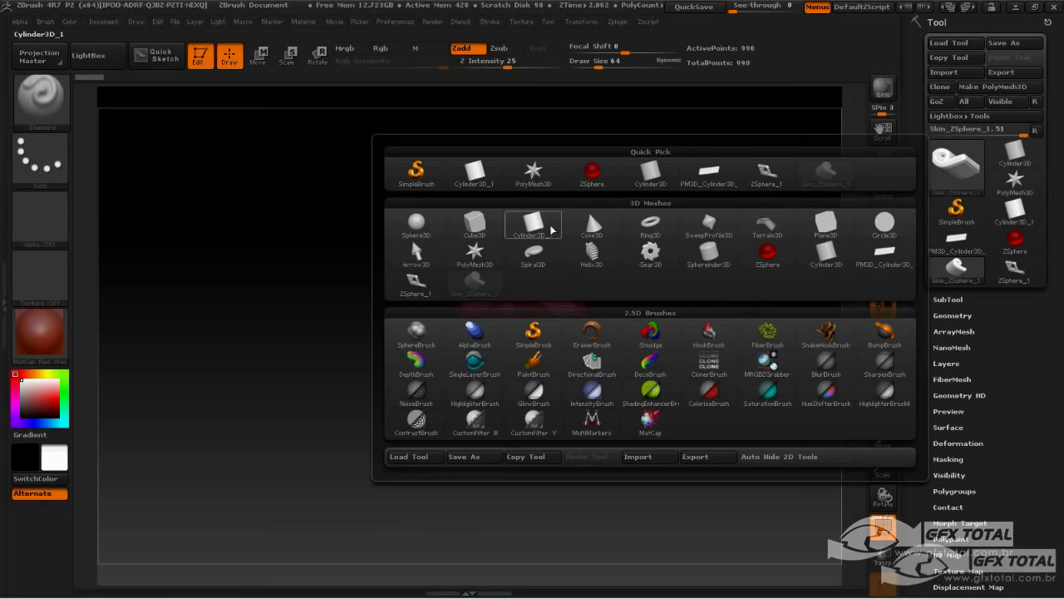
left_click(820, 224)
left_click_drag(706, 283, 778, 286)
scroll(958, 322, "down", 4)
left_click(964, 331)
left_click(967, 331)
left_click_drag(762, 338, 761, 309)
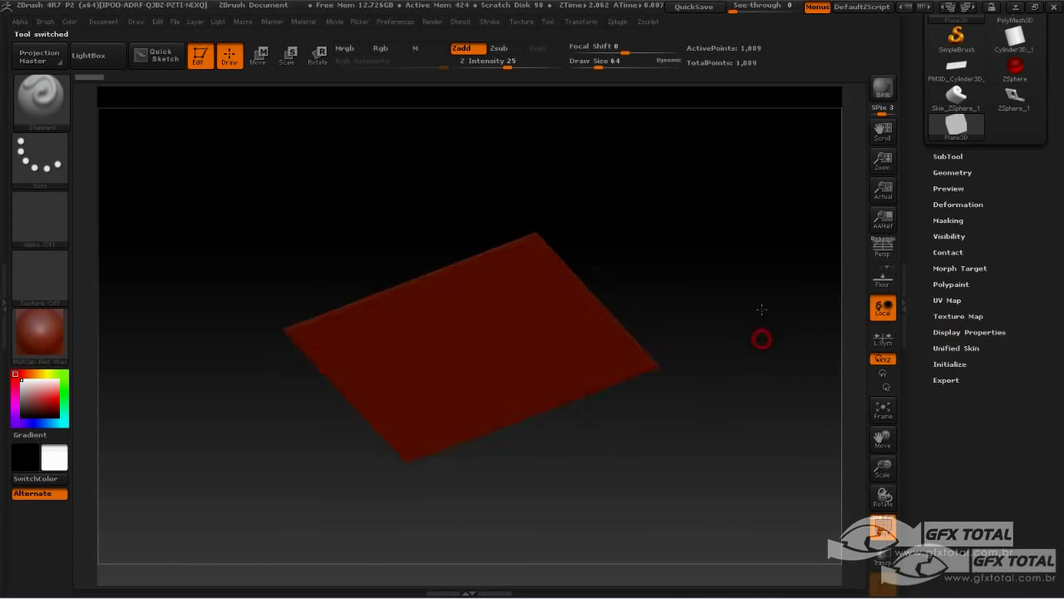
Step: Convert the plane primitive into an editable PolyMesh3D
left_click(971, 346)
left_click(964, 347)
left_click(961, 348)
left_click(961, 347)
scroll(1013, 291, "up", 3)
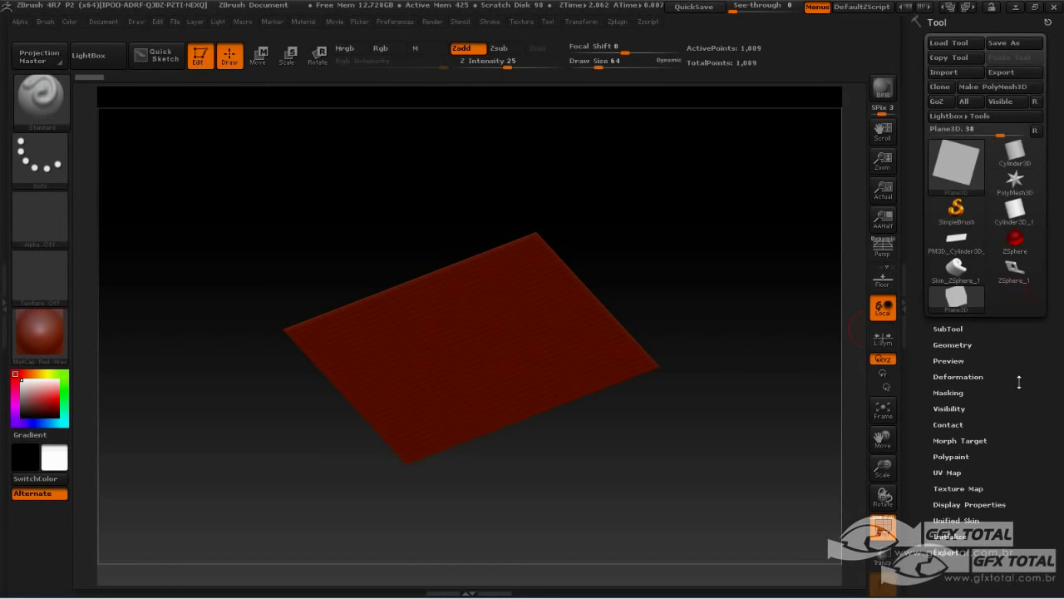
left_click(986, 87)
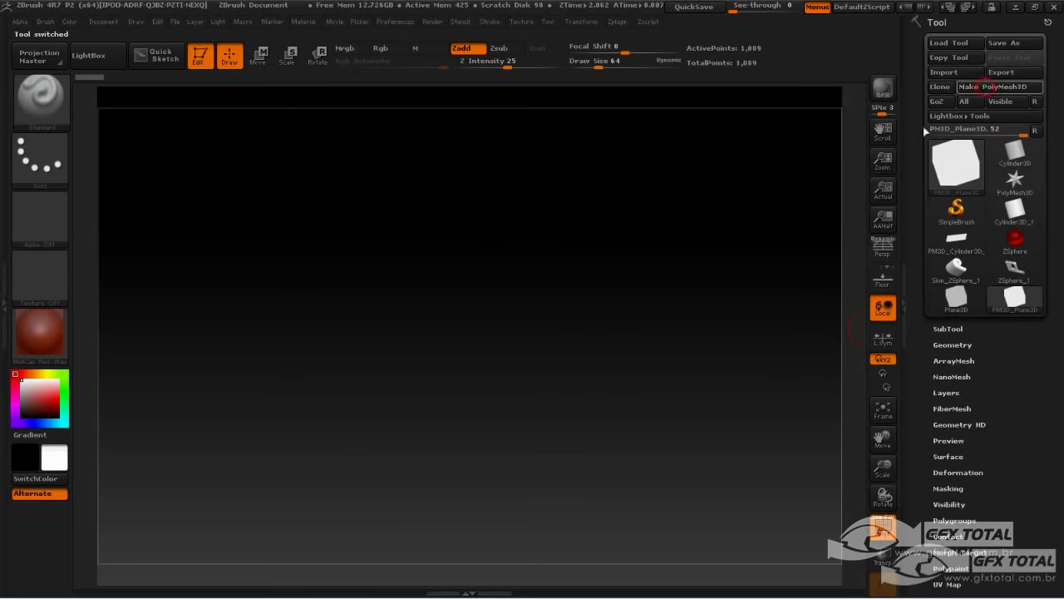
Step: Turn on Double display so both sides of the plane mesh are drawn
left_click_drag(741, 259, 726, 213)
left_click_drag(1047, 434, 1024, 327)
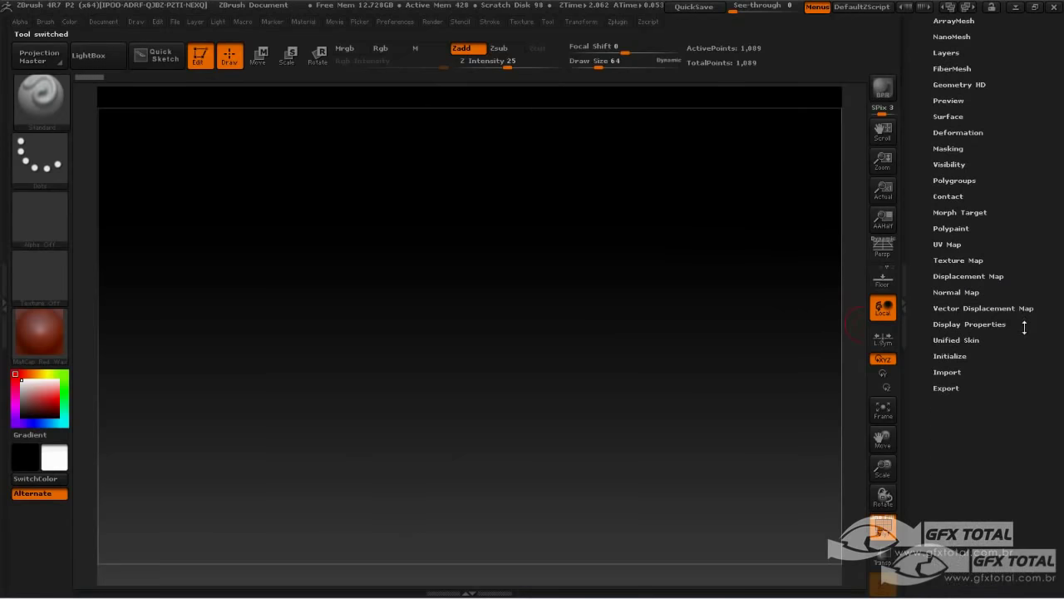
left_click(962, 325)
left_click(956, 367)
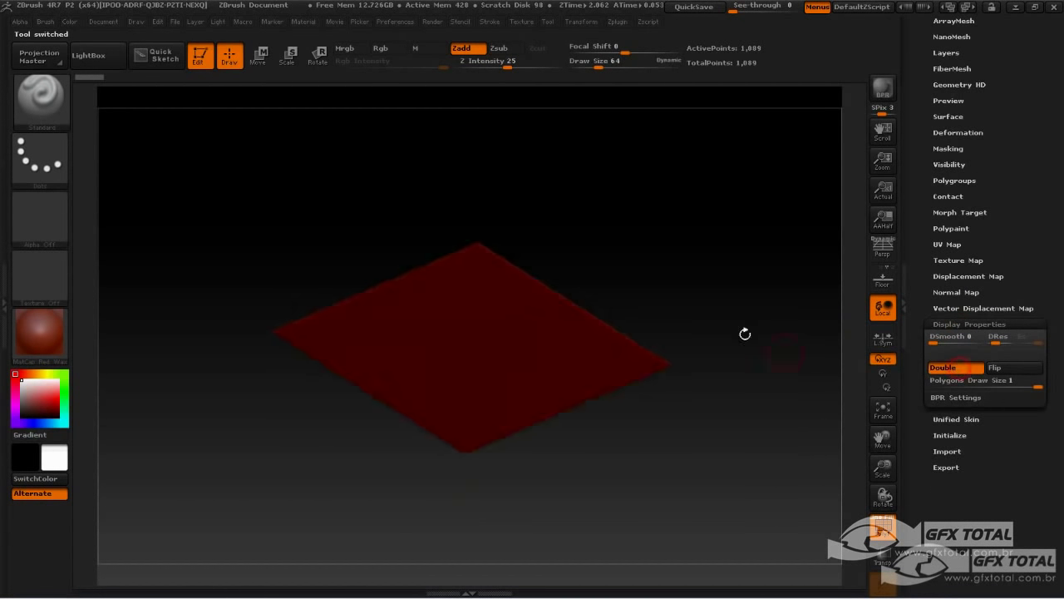
left_click_drag(741, 285, 739, 374)
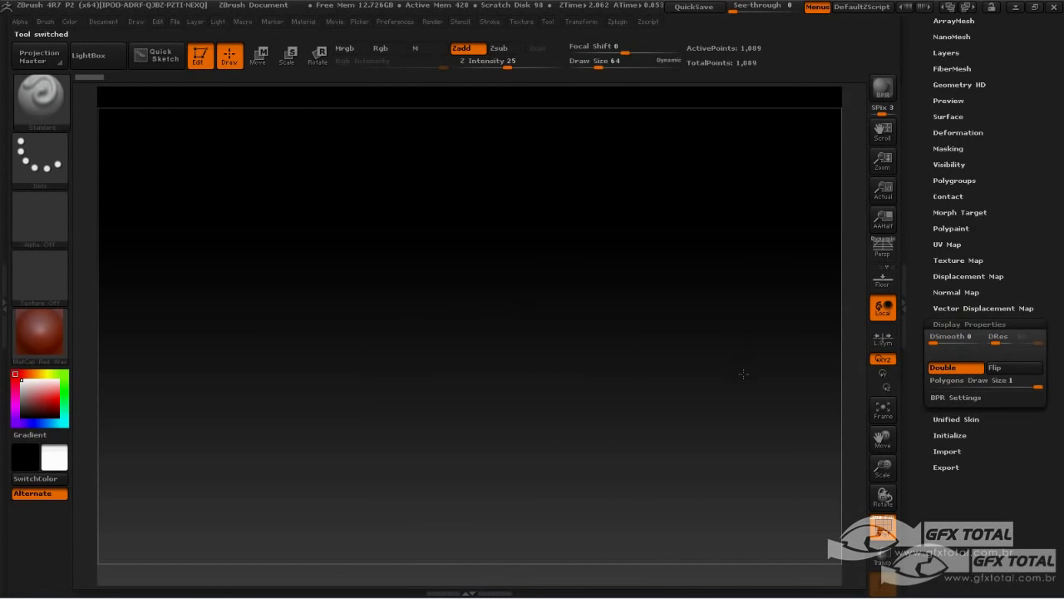
Step: View the plane squarely without perspective and lay a horizontal Move transpose line about 2.33 units long from its surface
left_click(883, 250)
left_click_drag(746, 241, 715, 336)
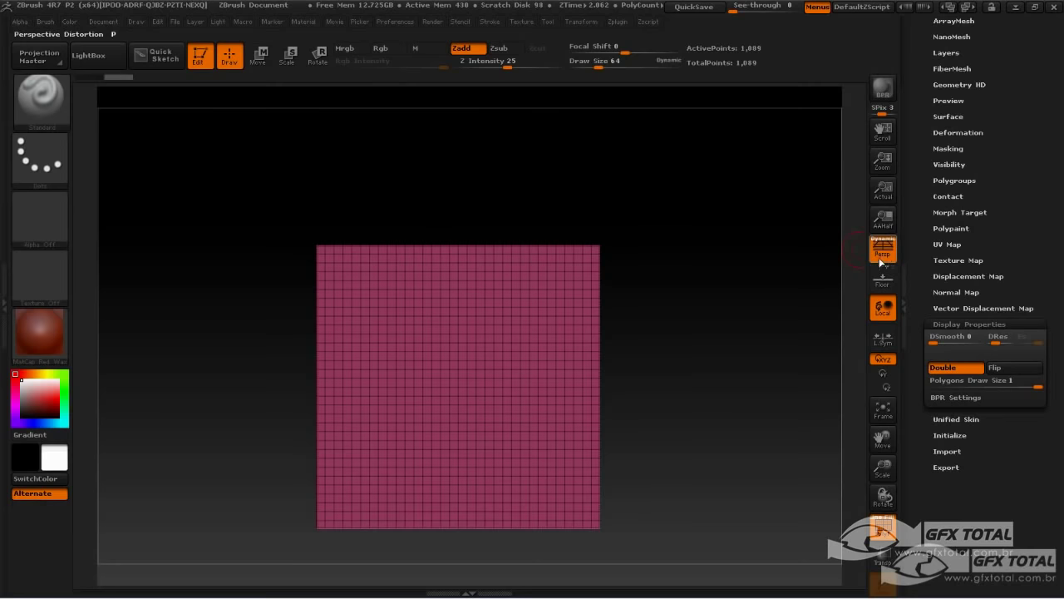
left_click(881, 259)
left_click(263, 59)
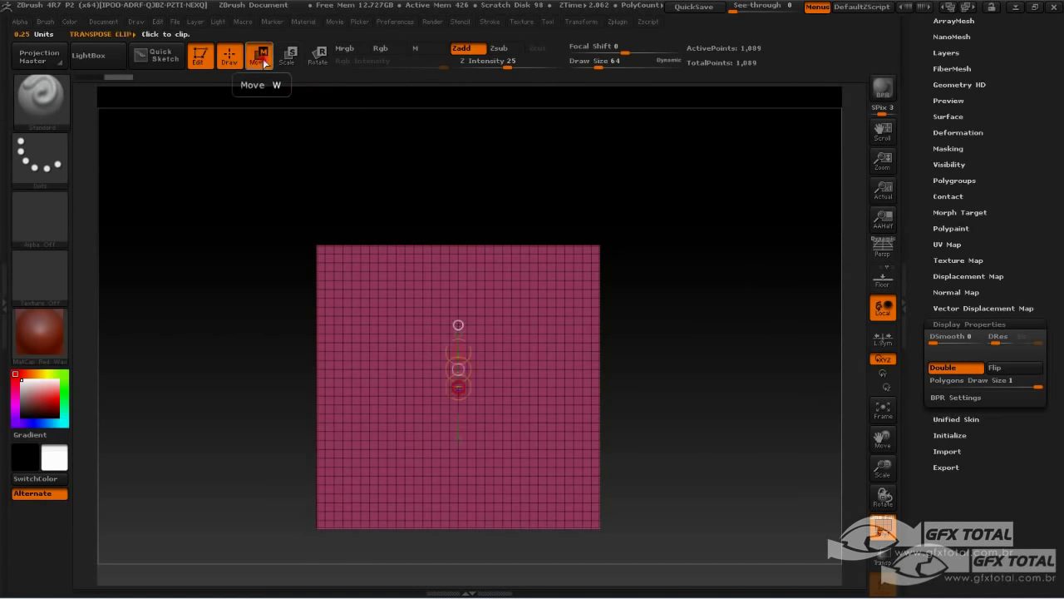
left_click_drag(397, 360, 753, 360)
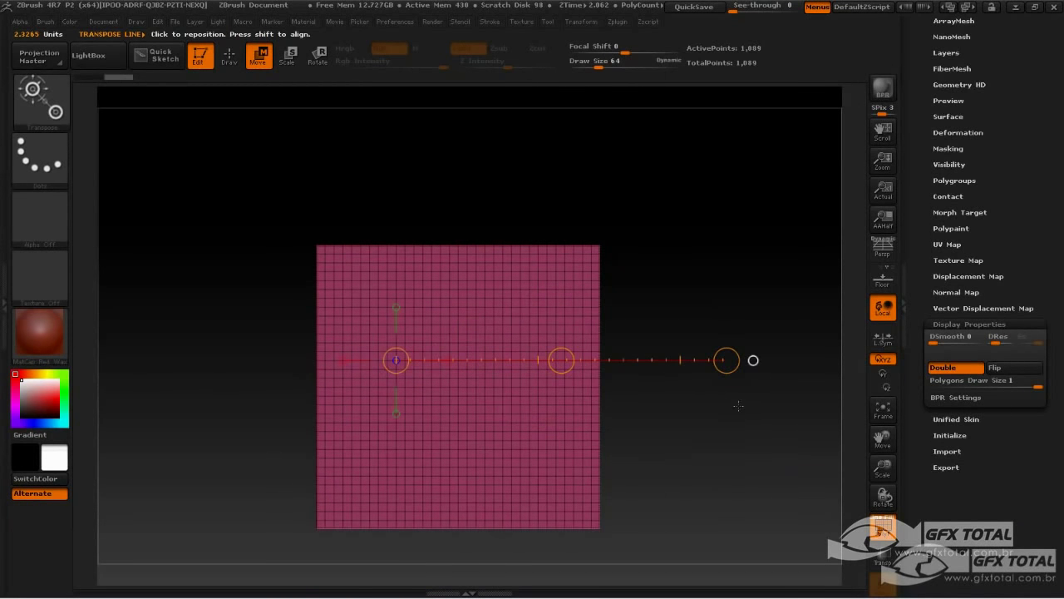
Step: Align the transpose line perpendicular to the plane in an edge-on view and duplicate the plane upward along it
left_click_drag(739, 406, 712, 313)
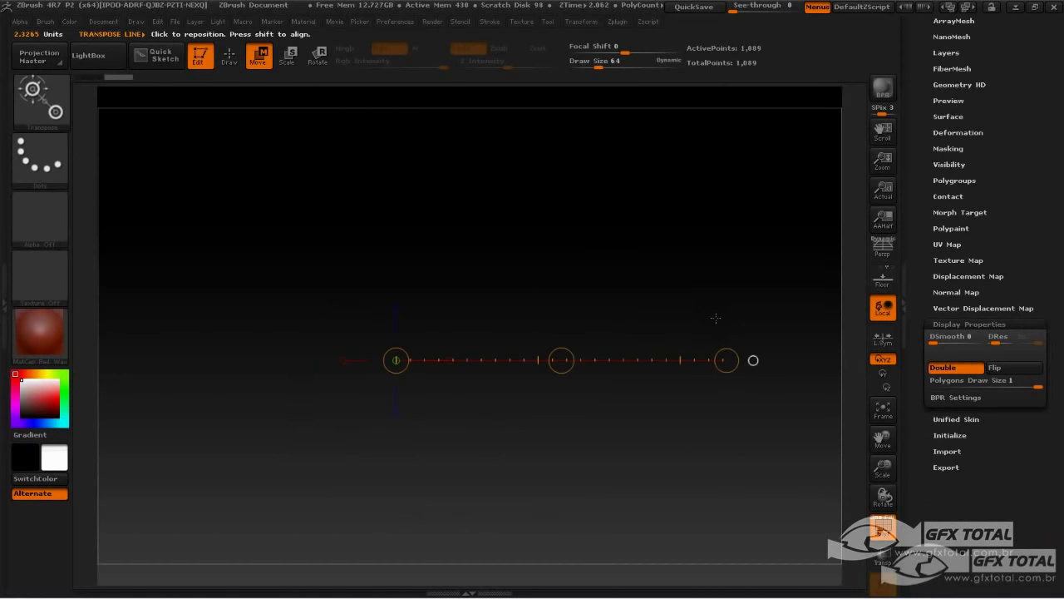
left_click(396, 307)
left_click_drag(504, 238, 567, 335, "alt")
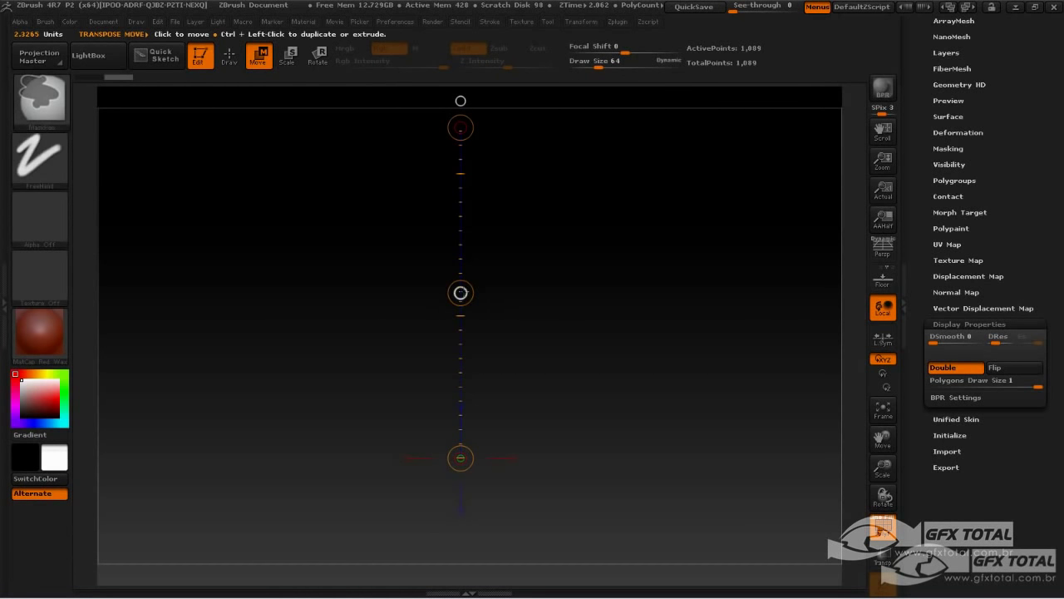
left_click_drag(461, 292, 461, 270, "ctrl+shift")
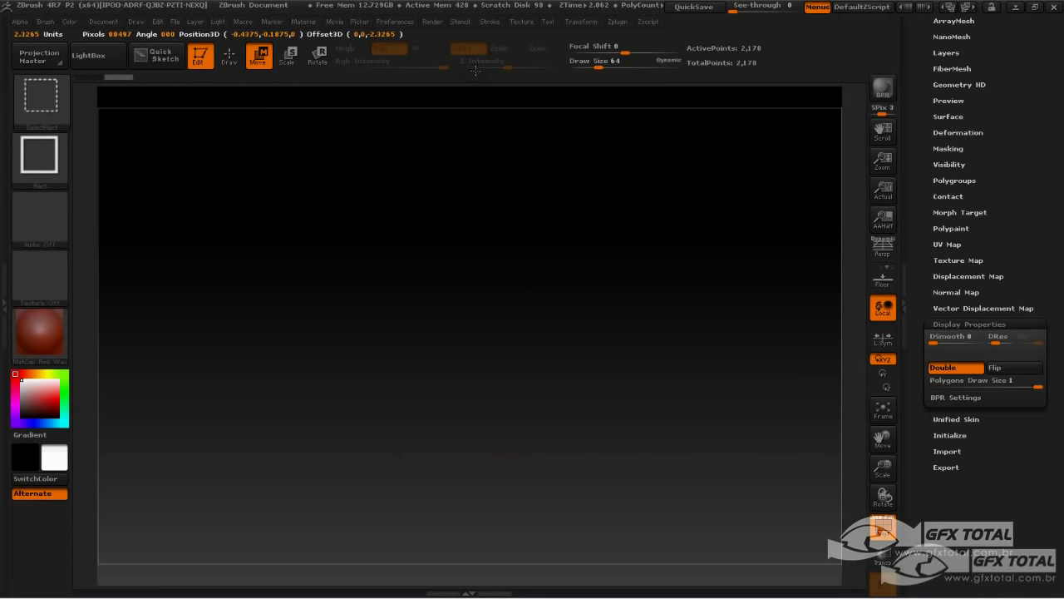
left_click_drag(656, 196, 636, 223)
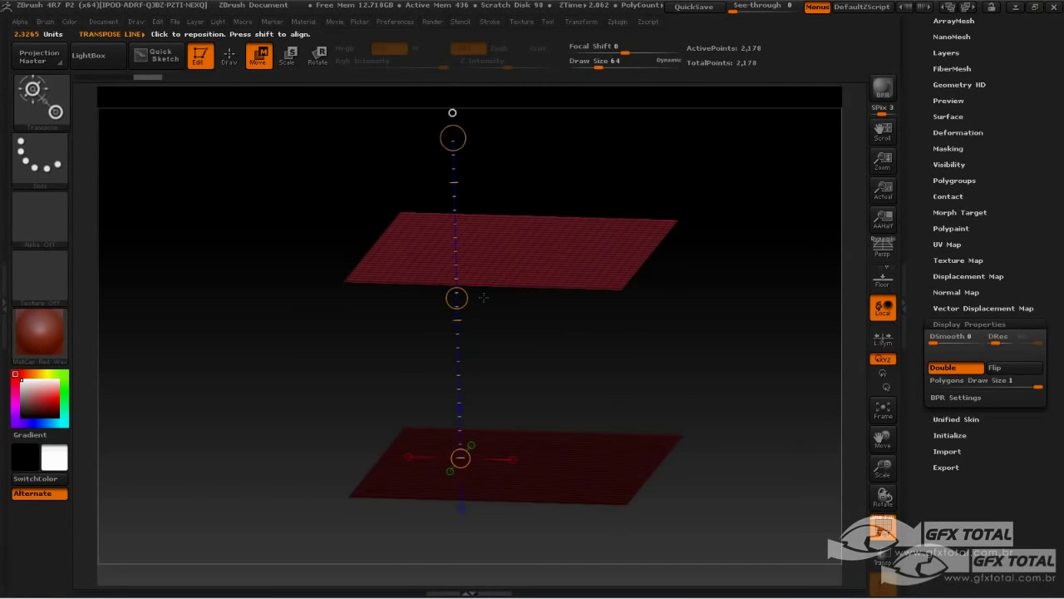
Step: Try a third plane copy, undo it, and move the upper plane farther from the lower one
left_click_drag(456, 296, 456, 226, "ctrl")
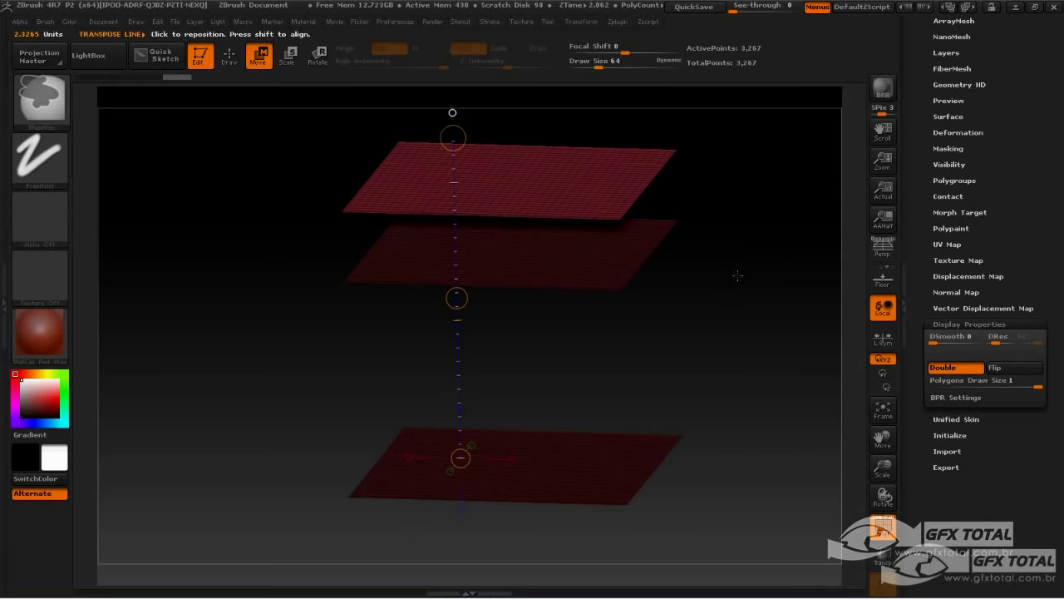
key("ctrl+z")
left_click_drag(456, 297, 455, 153)
left_click_drag(698, 240, 697, 201, "alt")
left_click_drag(678, 256, 664, 271, "alt")
left_click_drag(458, 350, 458, 320)
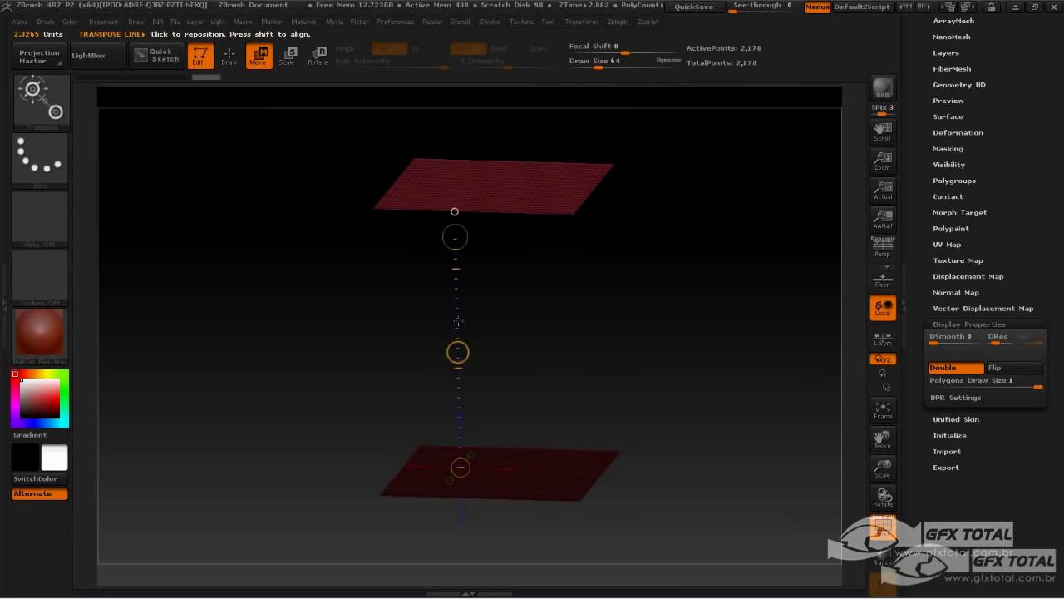
mouse_move(682, 324)
left_mouse_down()
mouse_move(693, 292)
mouse_move(684, 344)
left_mouse_up()
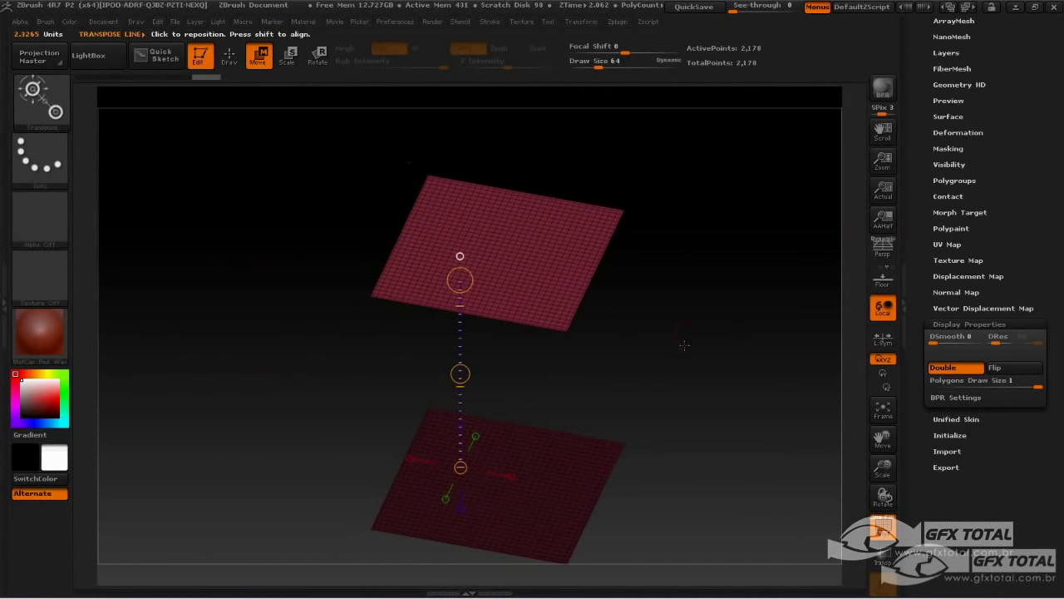
Step: Return to Draw mode and turn on perspective for an angled view of both planes
left_click(229, 61)
mouse_move(734, 357)
left_mouse_down()
mouse_move(703, 361)
mouse_move(637, 247)
mouse_move(733, 353)
left_mouse_up()
left_click(888, 256)
left_click_drag(813, 268, 744, 375)
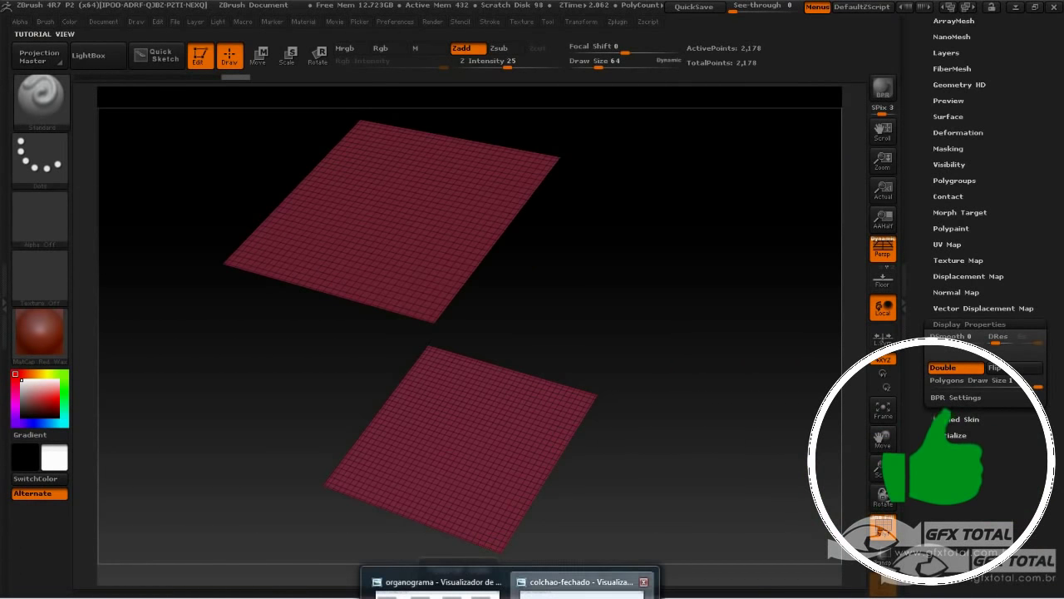
Step: Check the rolled mattress in the colchao-fechado reference photo, return to ZBrush and choose the CurveBridge brush
left_click(573, 582)
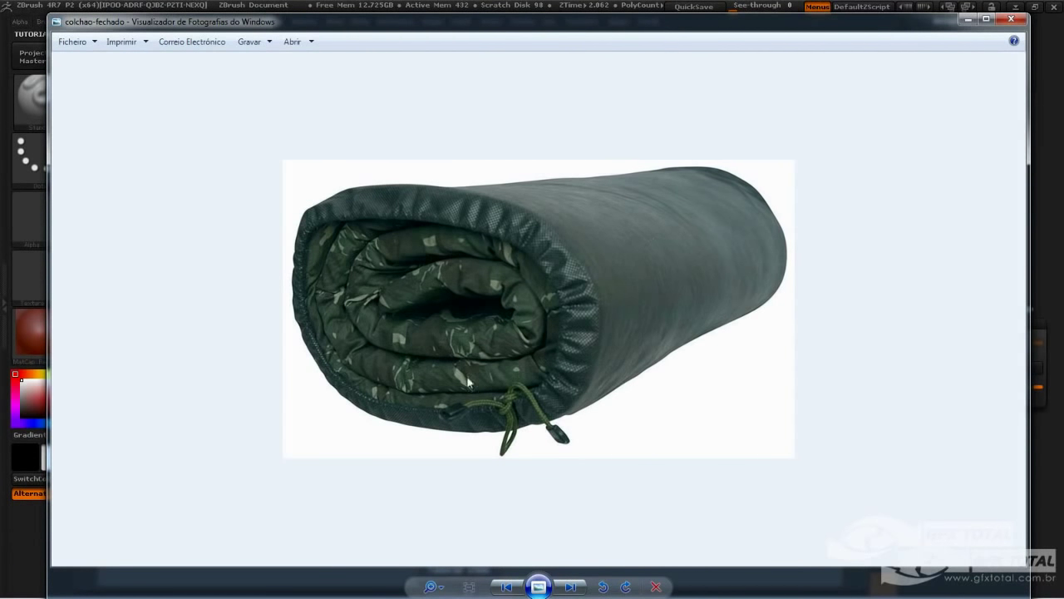
left_click(969, 20)
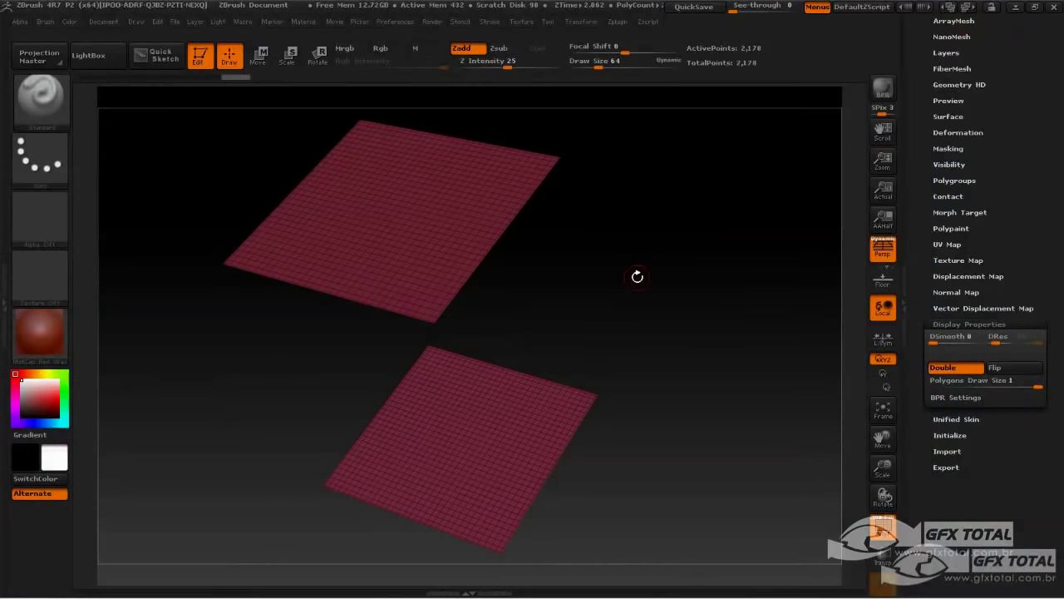
left_click(30, 98)
left_click(33, 98)
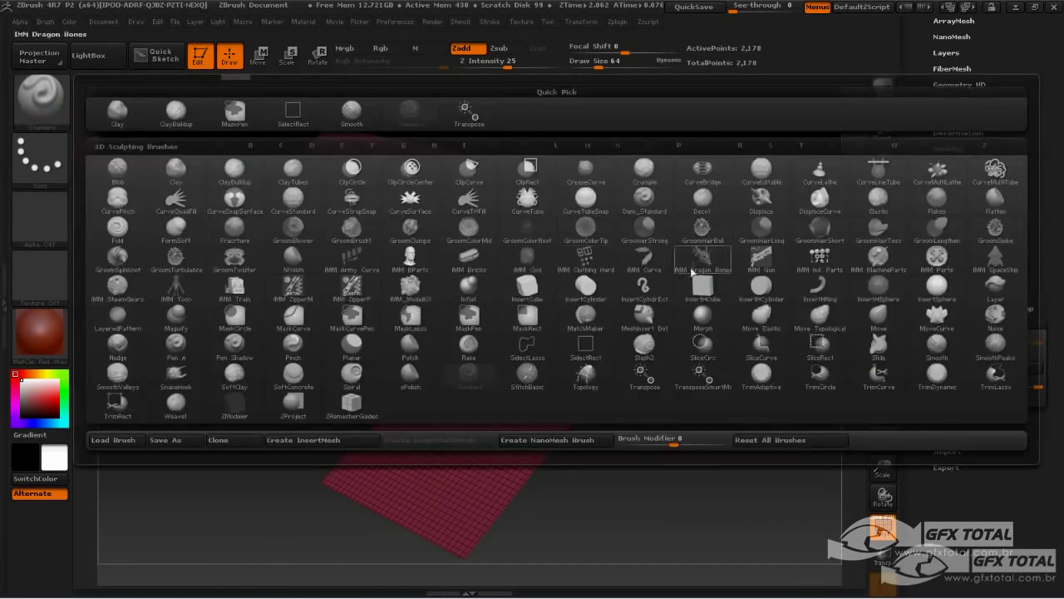
left_click(705, 173)
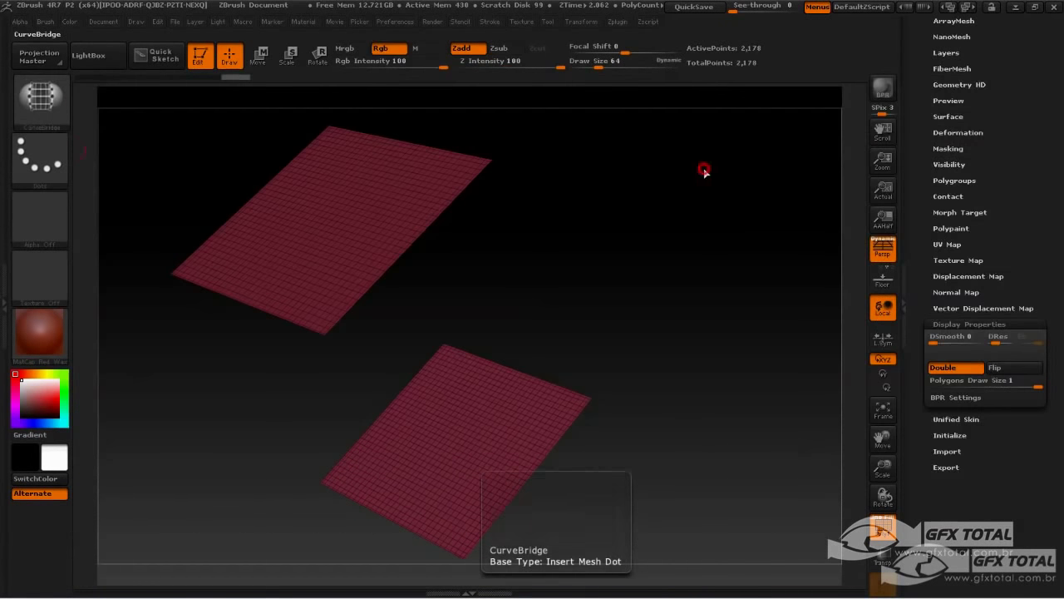
Step: Try sketching a spiral mattress profile on the lower plane with CurveBridge and undo the curve strokes
mouse_move(639, 275)
left_mouse_down()
mouse_move(641, 287)
mouse_move(642, 240)
mouse_move(549, 257)
mouse_move(441, 357)
left_mouse_up()
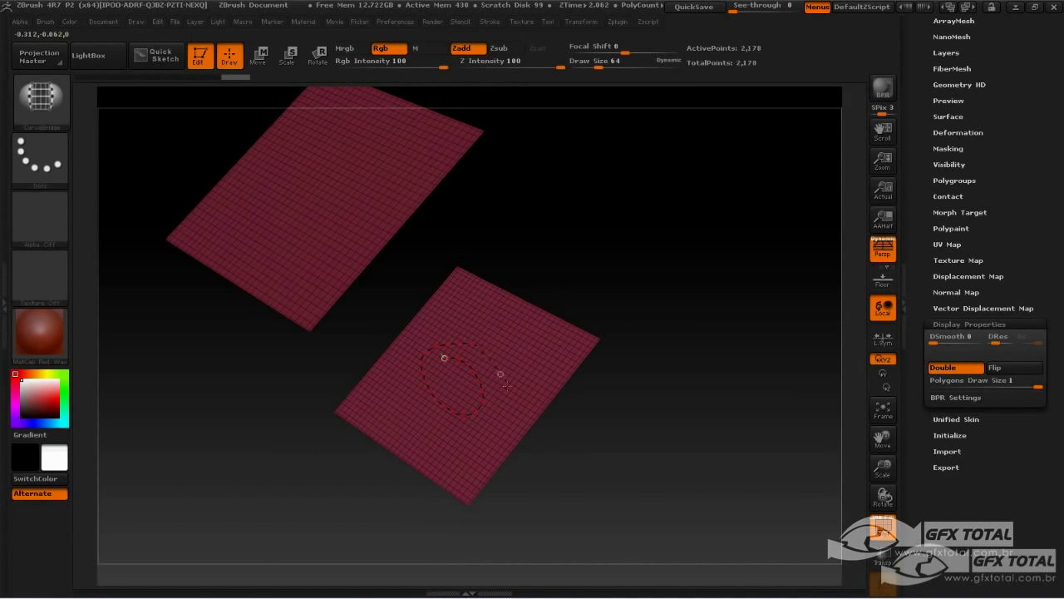
left_click_drag(431, 410, 429, 338)
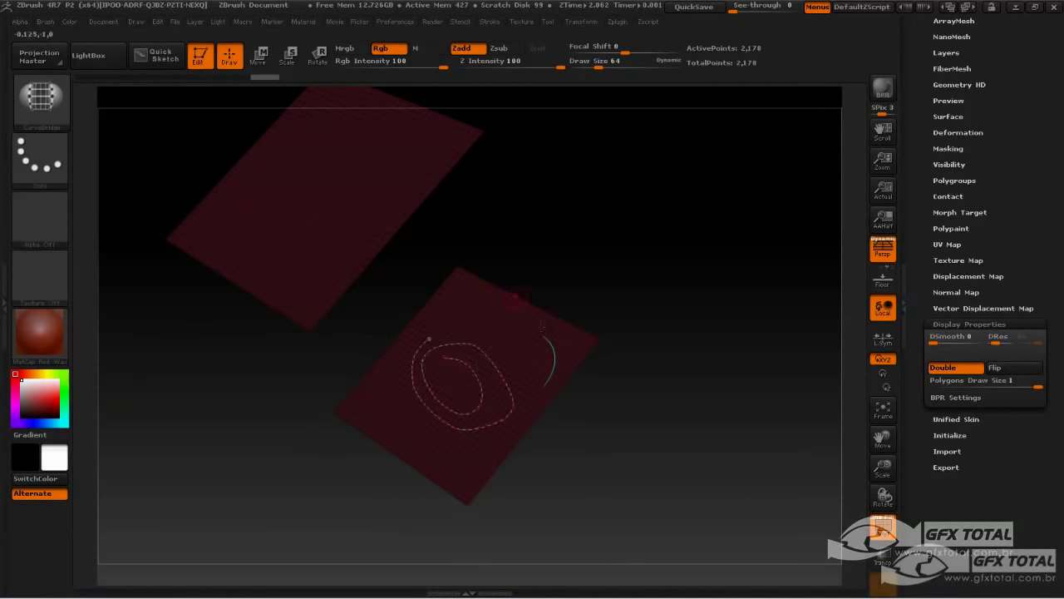
key("ctrl+z")
key("ctrl+z")
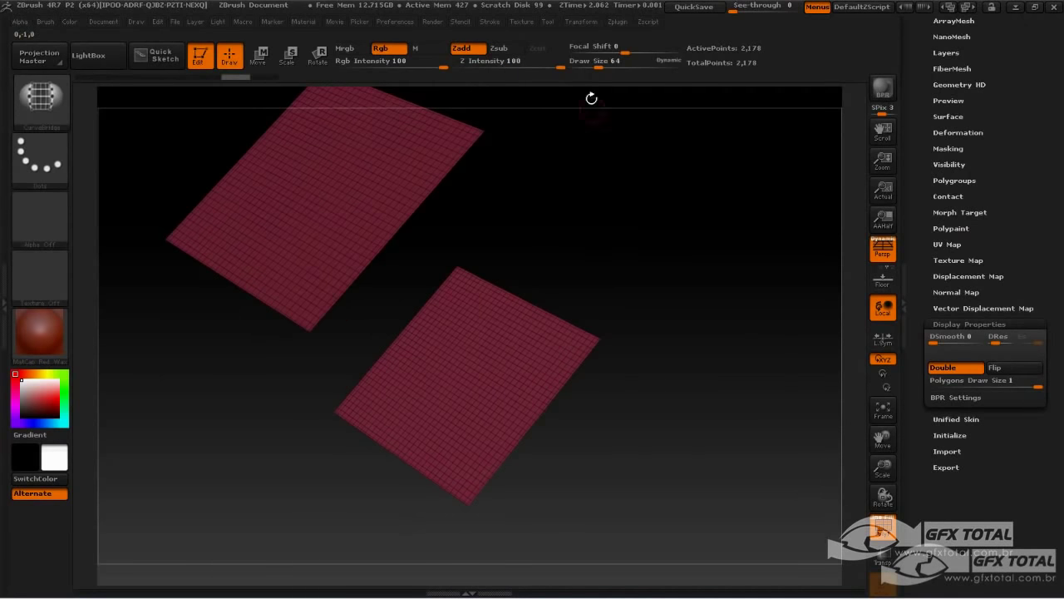
Step: Open the Lazy Mouse and Curve stroke settings, try a CurveBridge curve on the lower plane and undo it
left_click(491, 23)
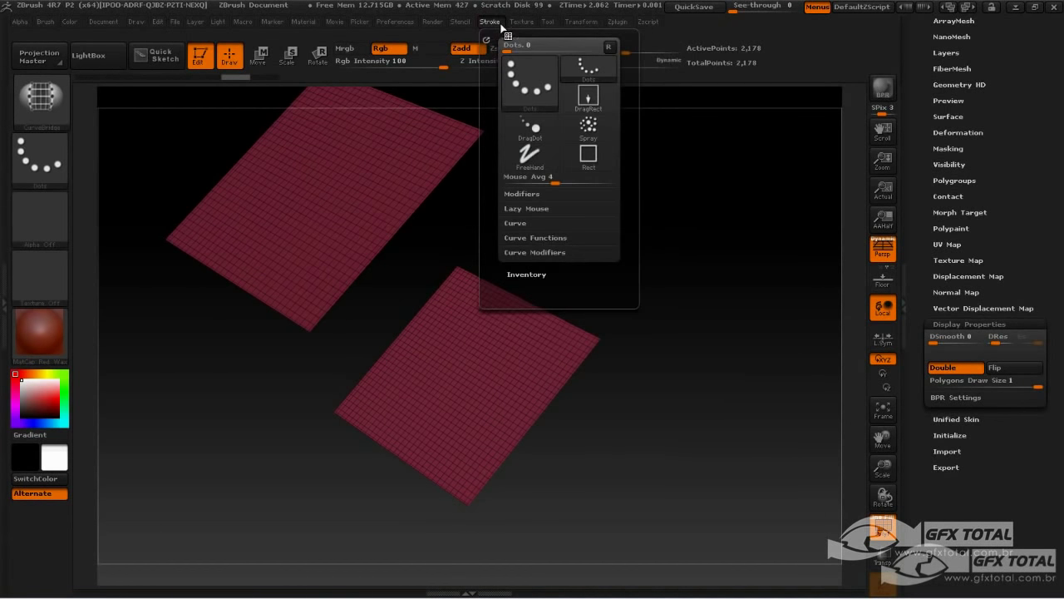
left_click(532, 208)
left_click(532, 223)
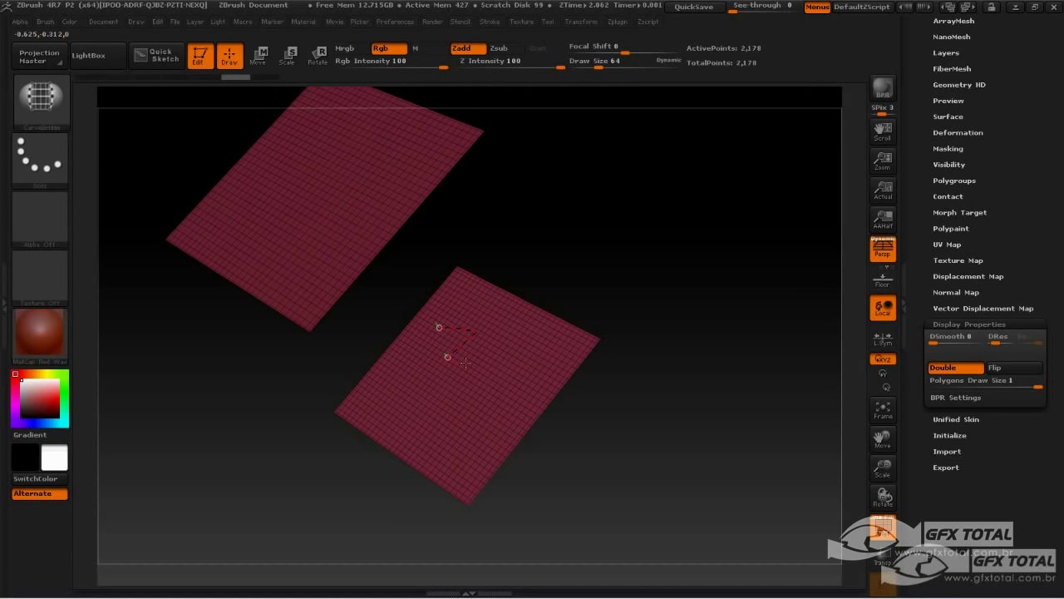
left_click_drag(504, 395, 518, 369)
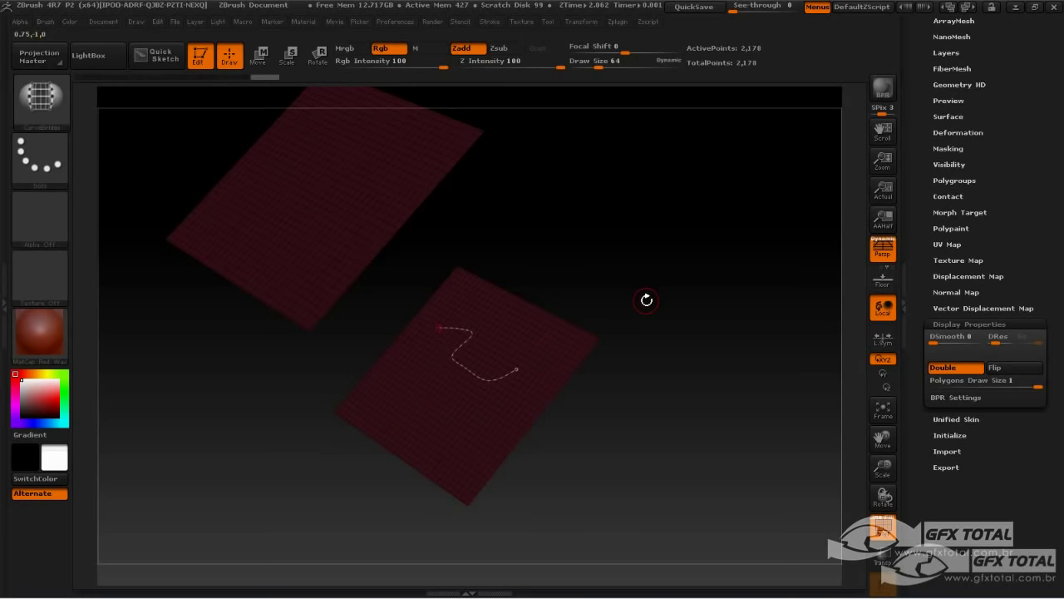
key("ctrl+z")
key("ctrl+z")
key("ctrl+z")
key("ctrl+z")
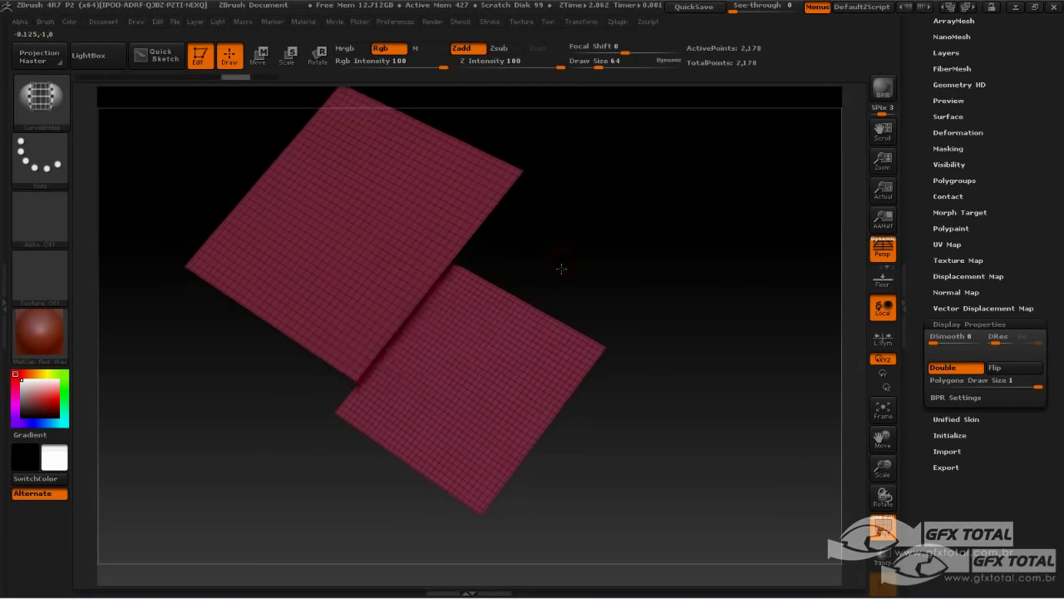
key("ctrl+z")
Step: Turn off perspective, face the planes straight on and stretch both of them wider with the Move transpose line
left_click_drag(616, 287, 529, 150)
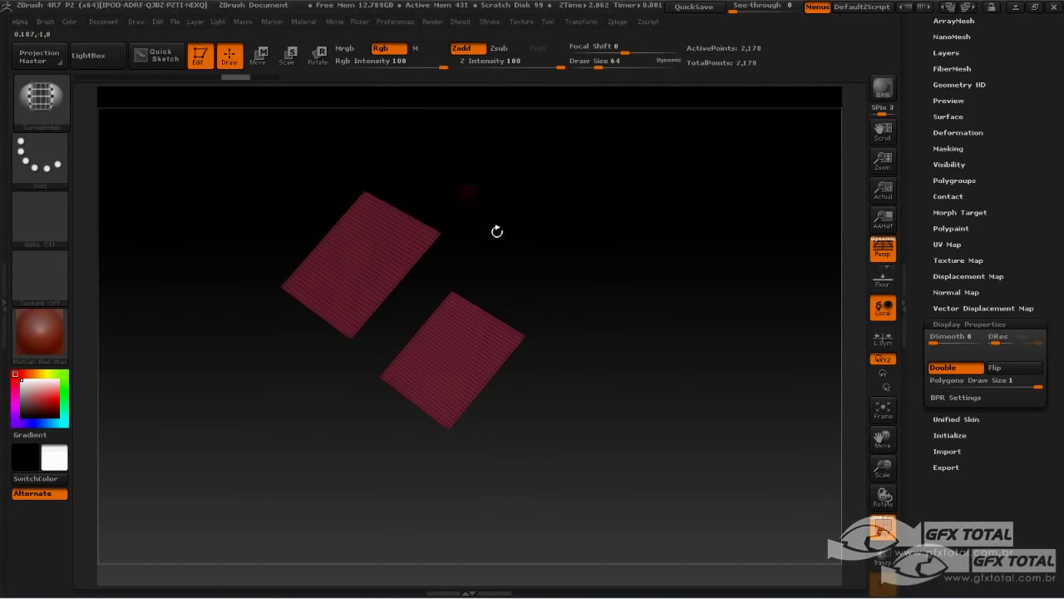
left_click_drag(497, 231, 662, 387)
left_click(881, 251)
left_click_drag(745, 263, 678, 332)
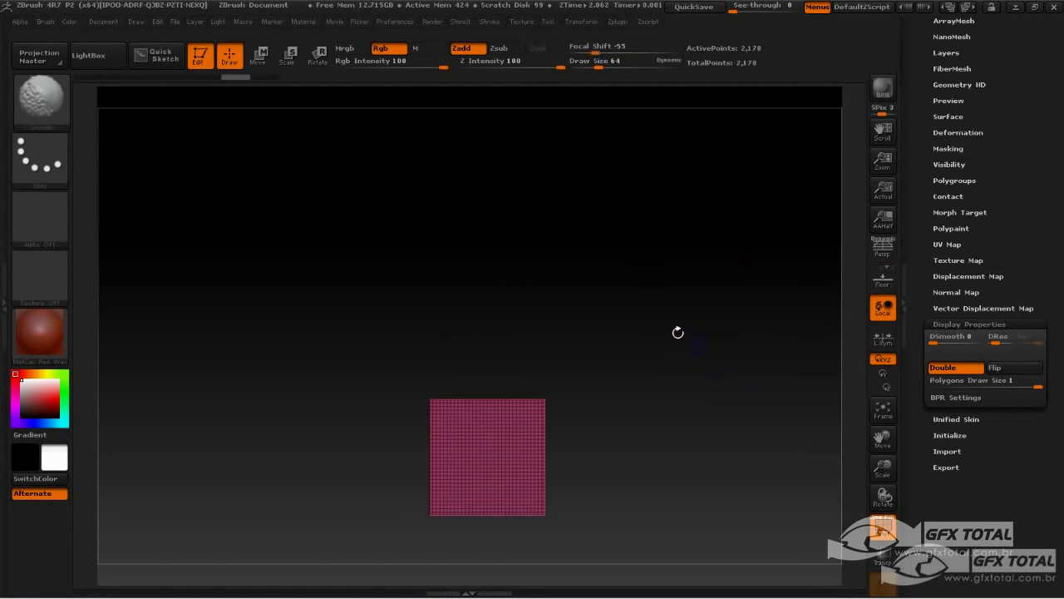
left_click(258, 56)
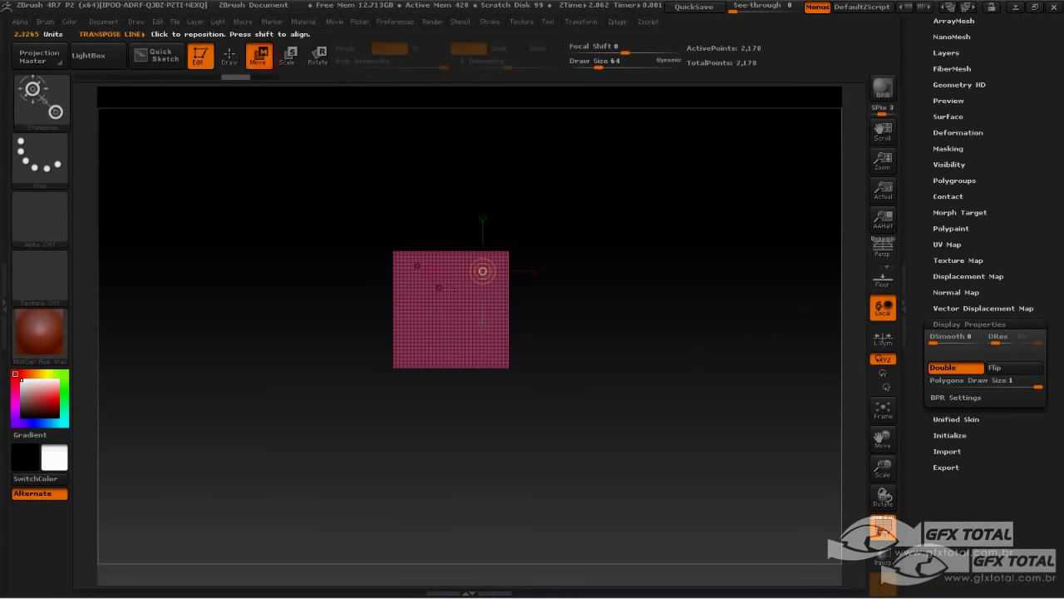
mouse_move(414, 309)
left_mouse_down()
mouse_move(582, 310)
mouse_move(570, 311)
left_mouse_up()
left_click_drag(639, 380, 627, 342)
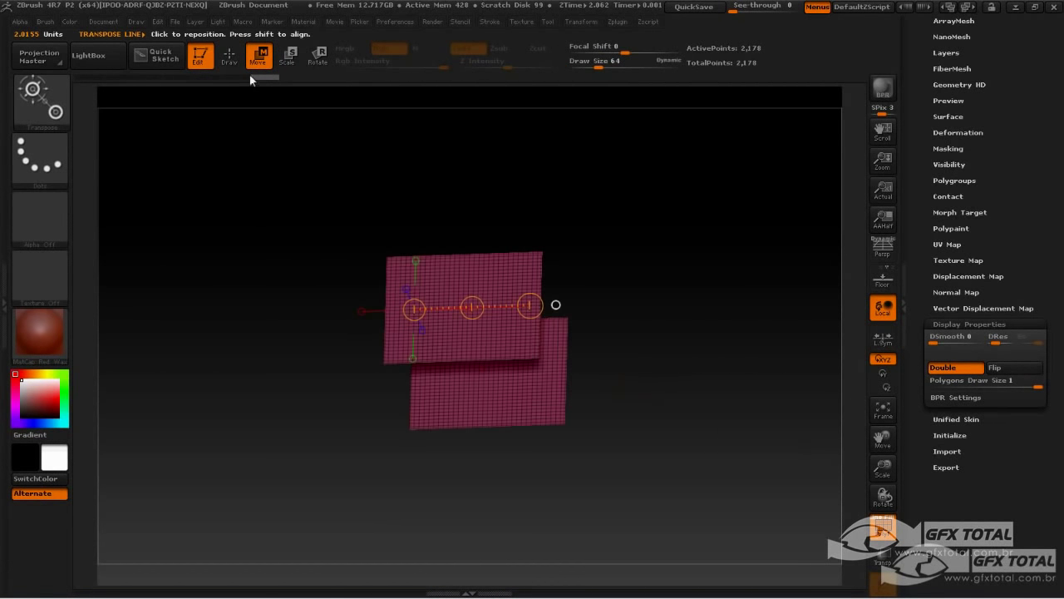
Step: Return to Draw mode and turn perspective back on for an angled view of the widened planes
left_click(236, 65)
left_click_drag(708, 316, 740, 405)
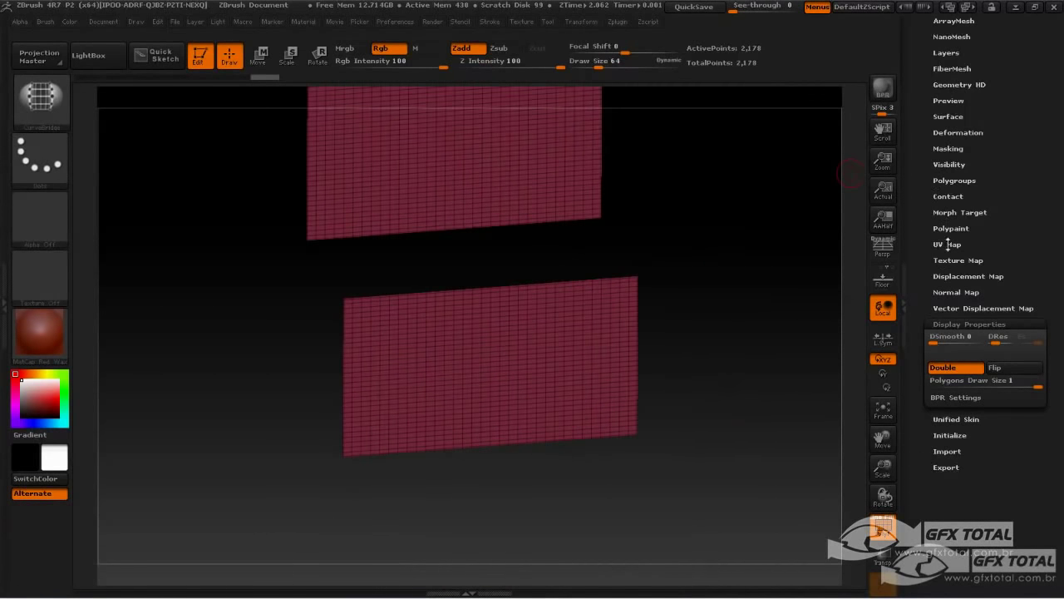
left_click(883, 261)
left_click_drag(798, 282, 651, 353)
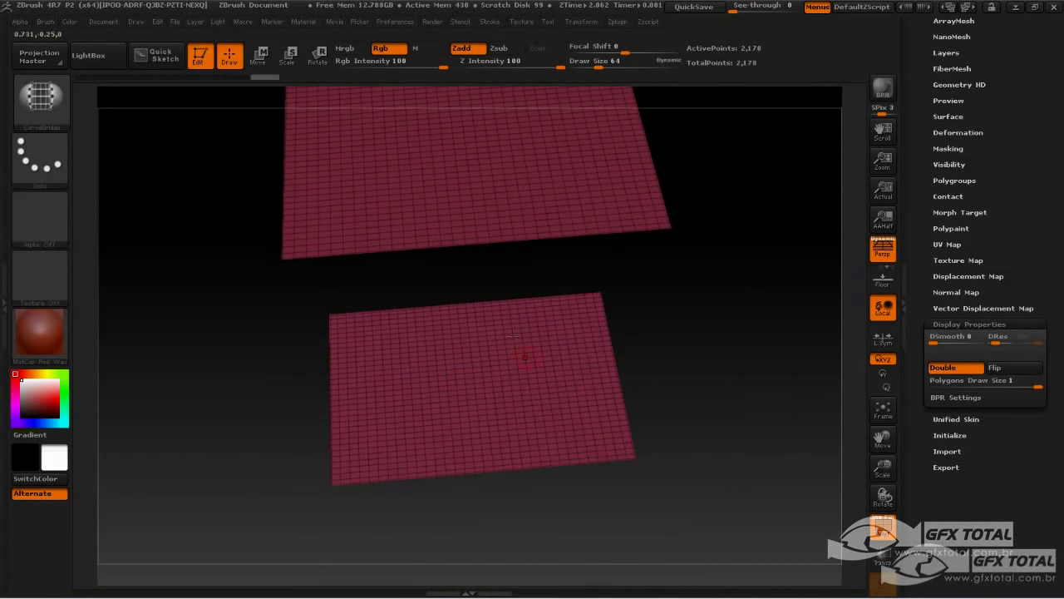
Step: Check the rolled mattress in the colchao-fechado photo, return to ZBrush and draw a flattened spiral on the lower plane with CurveBridge
left_click(541, 580)
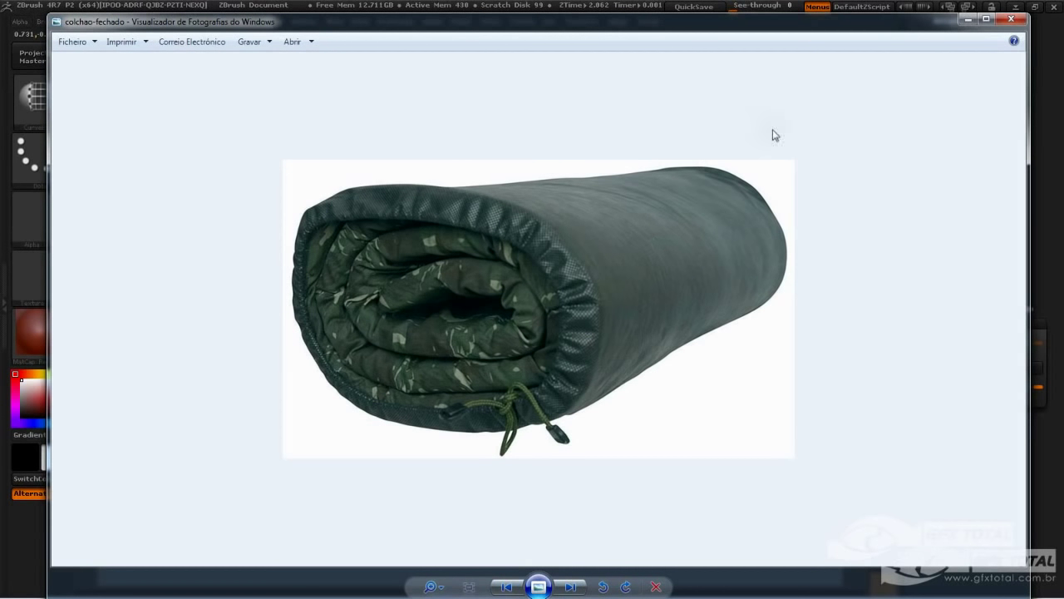
left_click(968, 20)
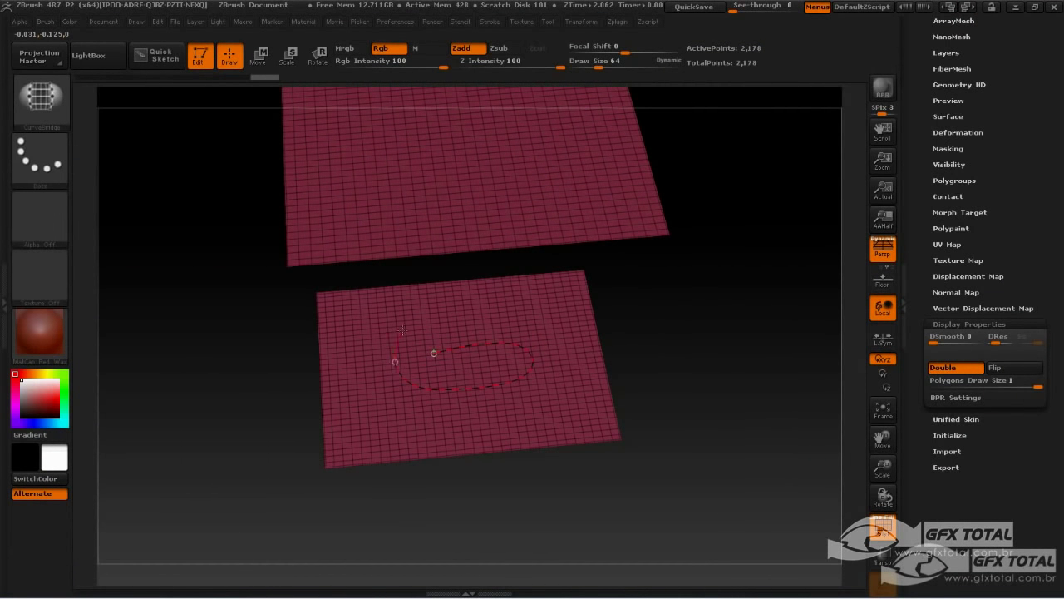
left_click_drag(564, 394, 489, 293)
left_click_drag(587, 314, 588, 315)
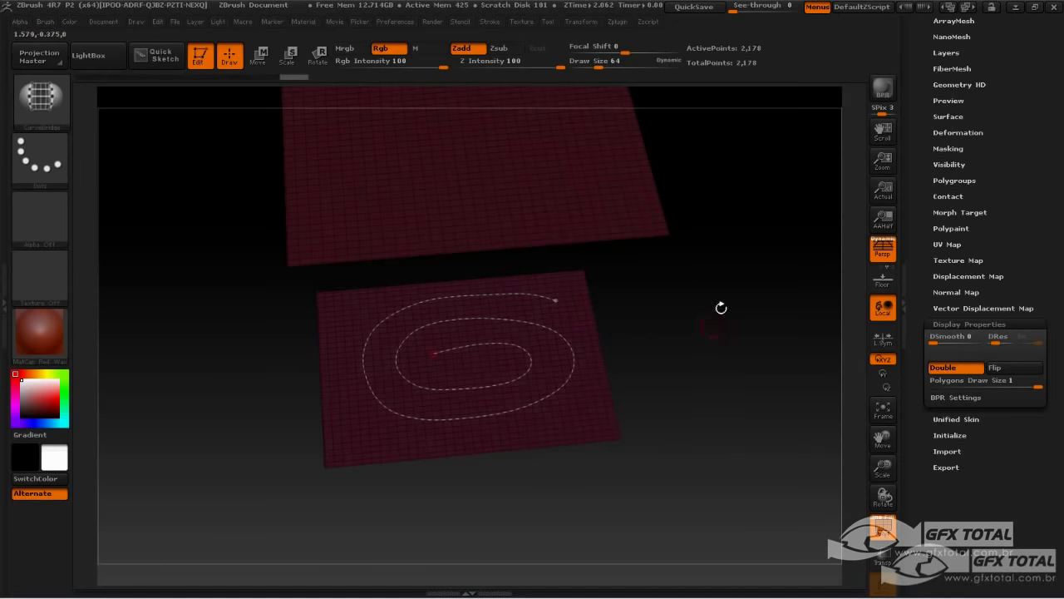
Step: Draw a matching flattened spiral on the upper plane to bridge the two curves into a rolled surface
left_click_drag(720, 308, 579, 262)
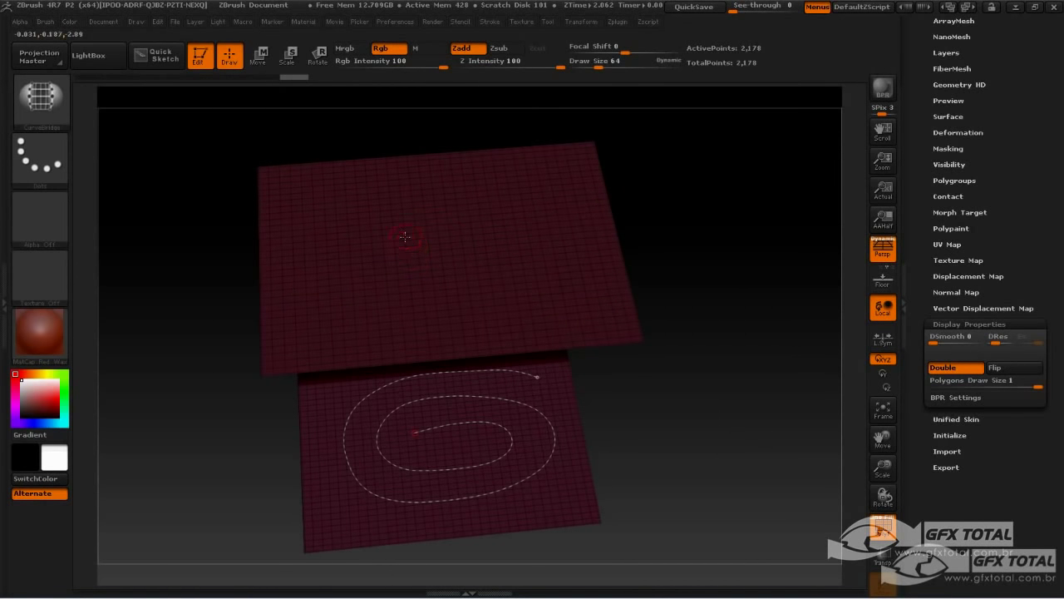
left_click_drag(435, 229, 493, 221)
left_click_drag(360, 165, 434, 162)
left_click_drag(586, 200, 586, 200)
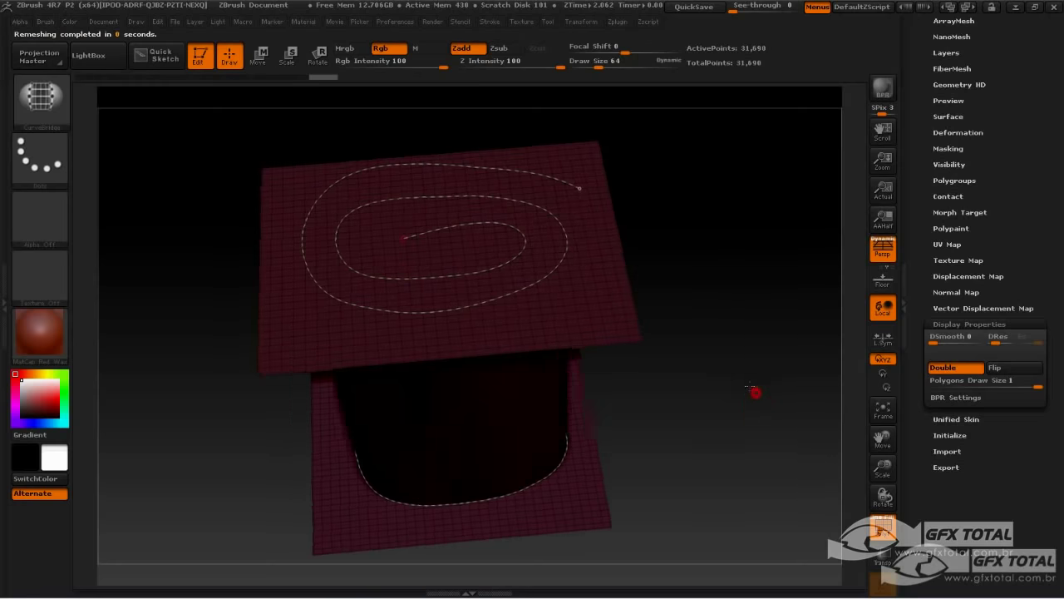
Step: Separate the rolled surface from the two planes with Split Unmasked Points
left_click_drag(756, 387, 707, 330)
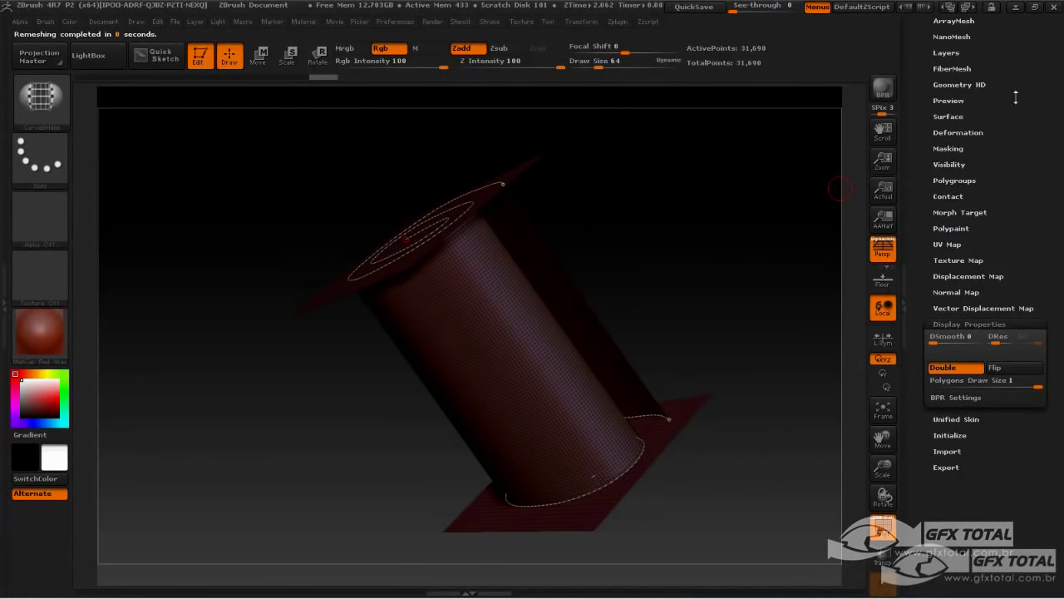
left_click_drag(1015, 98, 960, 200)
left_click(946, 191)
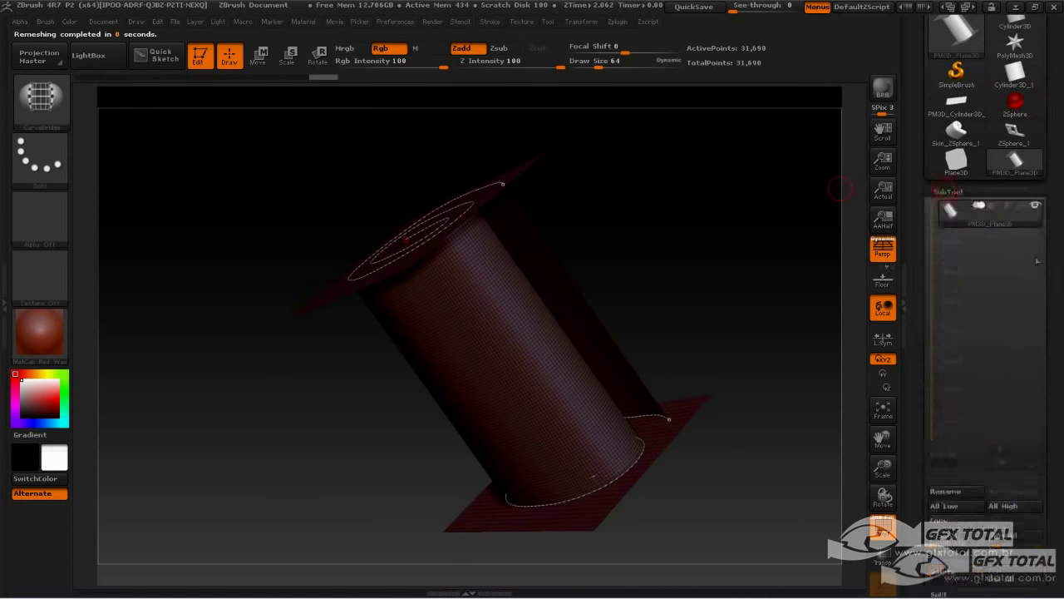
left_click(938, 503)
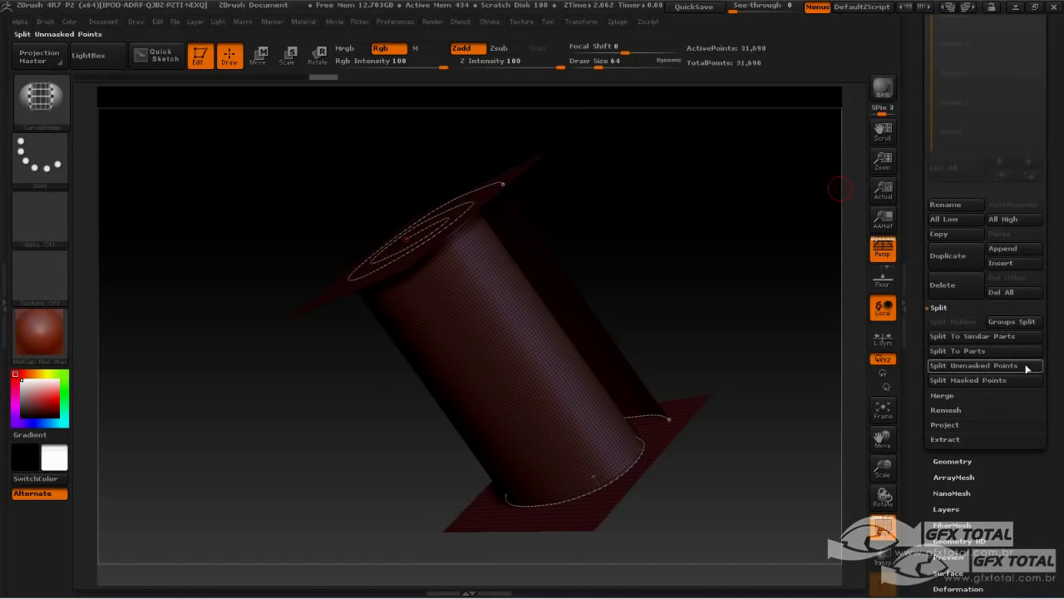
left_click(971, 362)
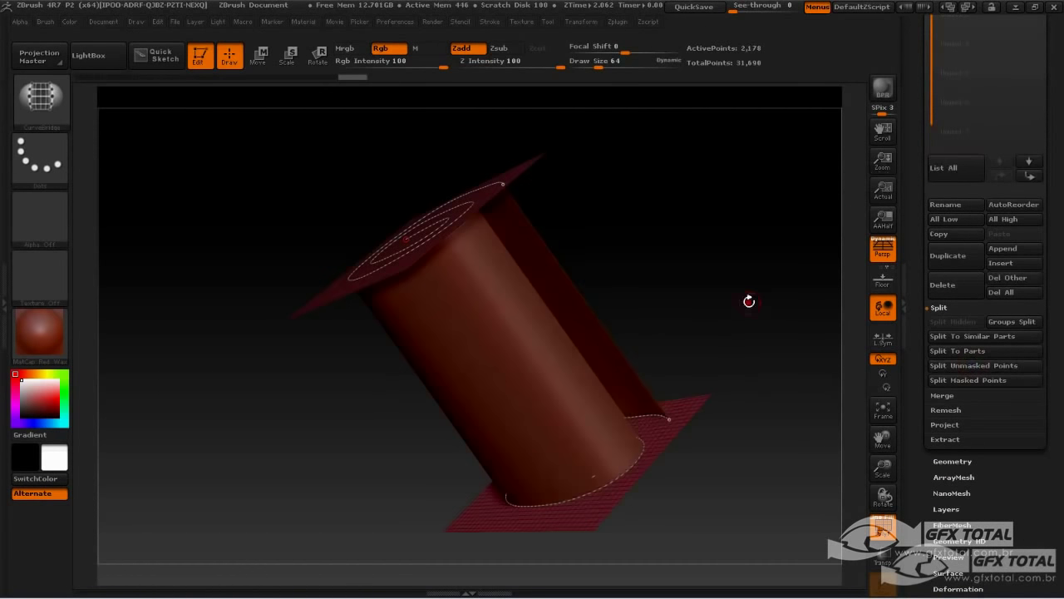
Step: Delete the subtool containing the two planes, keeping only the rolled surface
left_click_drag(748, 302, 763, 296)
left_click_drag(920, 100, 913, 274)
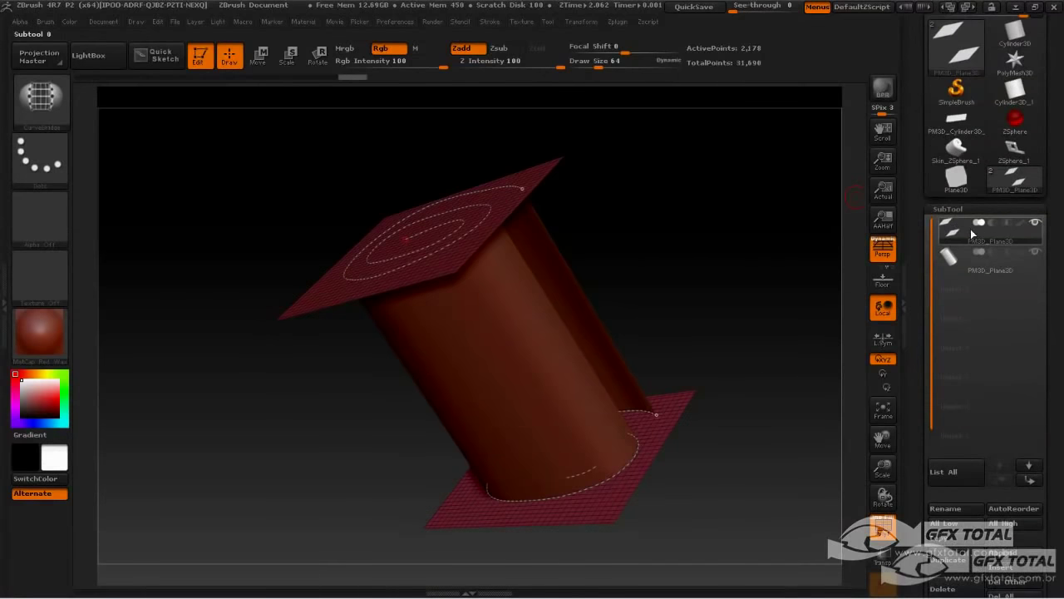
left_click(956, 258)
left_click_drag(823, 241, 748, 341)
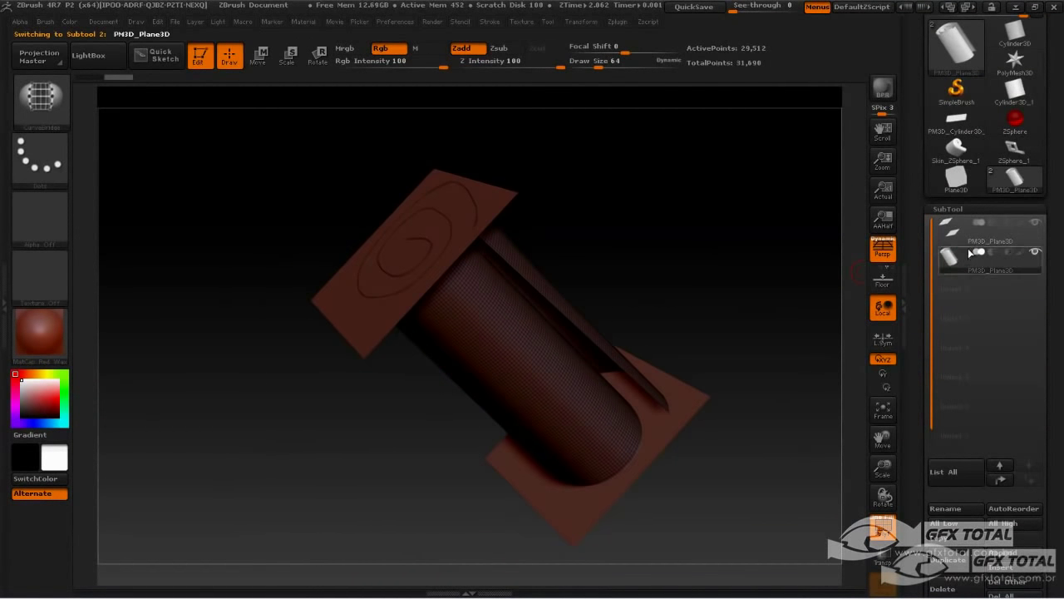
left_click(956, 226)
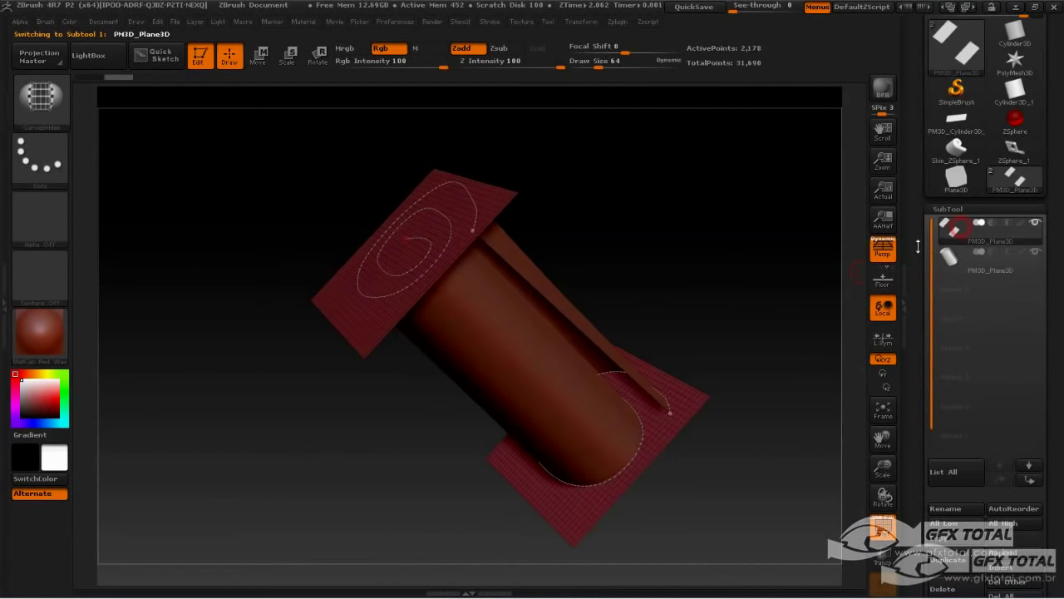
left_click(953, 589)
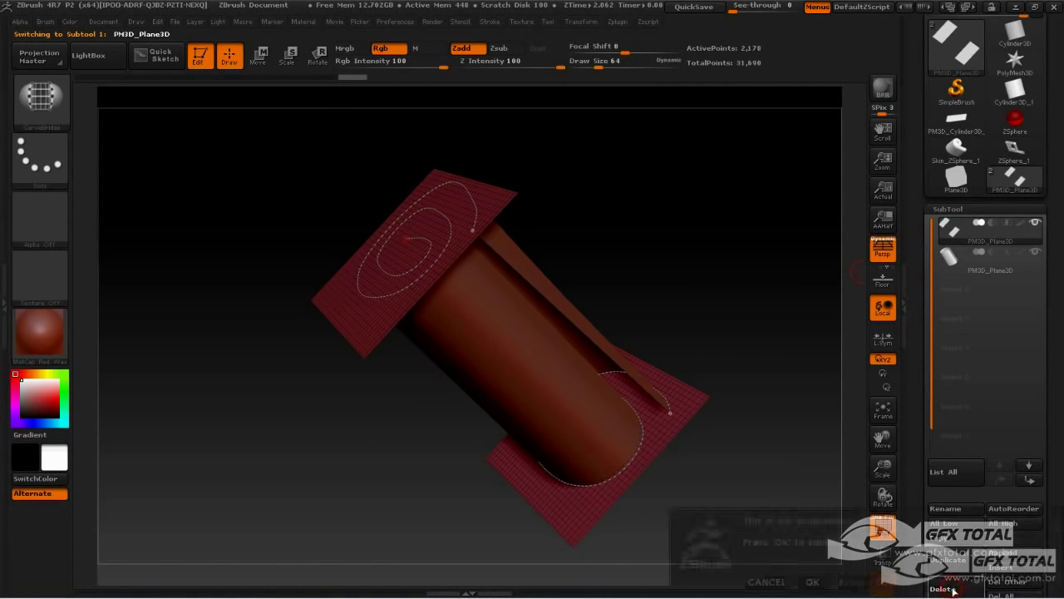
left_click(812, 581)
Step: Remesh the rolled surface with ZRemesher, using a target polygons count of 2 and an adaptive size of 0
left_click_drag(780, 420, 434, 377)
left_click_drag(719, 184, 738, 253)
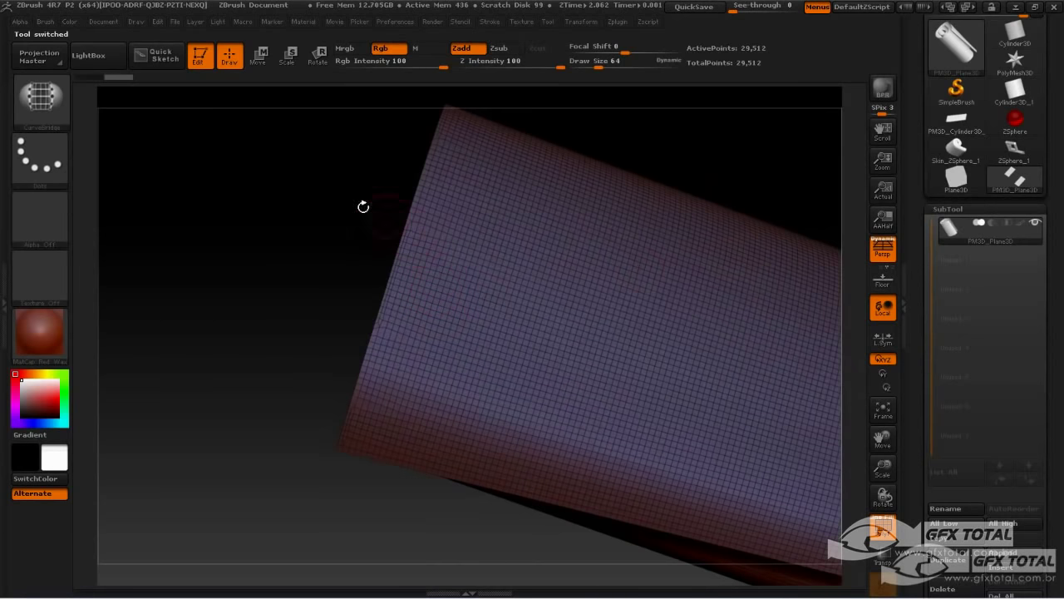
left_click_drag(363, 207, 571, 294)
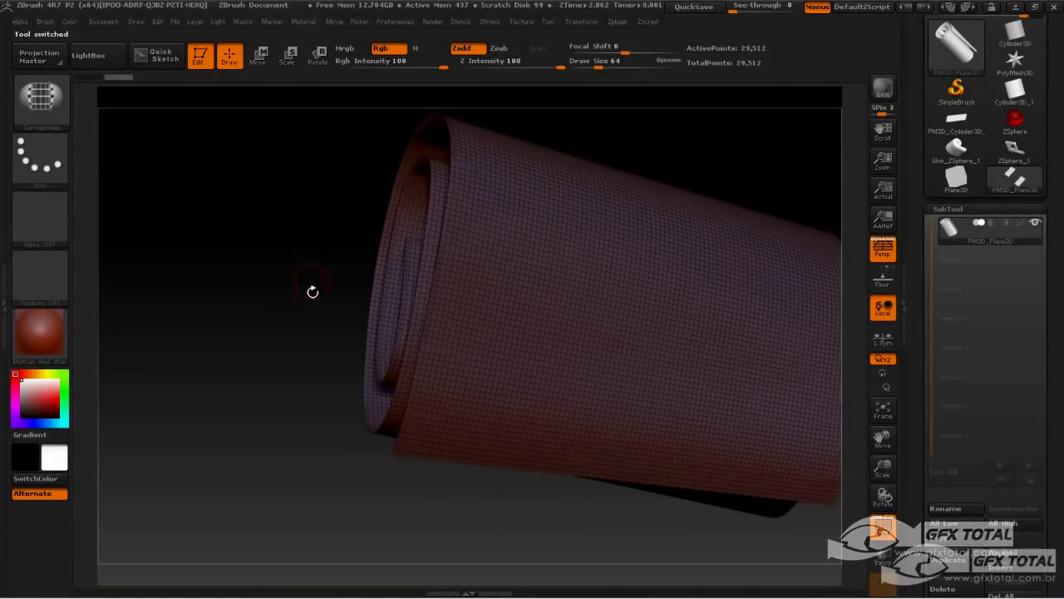
left_click_drag(312, 291, 318, 248, "alt")
mouse_move(796, 281)
left_mouse_down()
mouse_move(786, 359)
mouse_move(732, 373)
mouse_move(765, 375)
left_mouse_up()
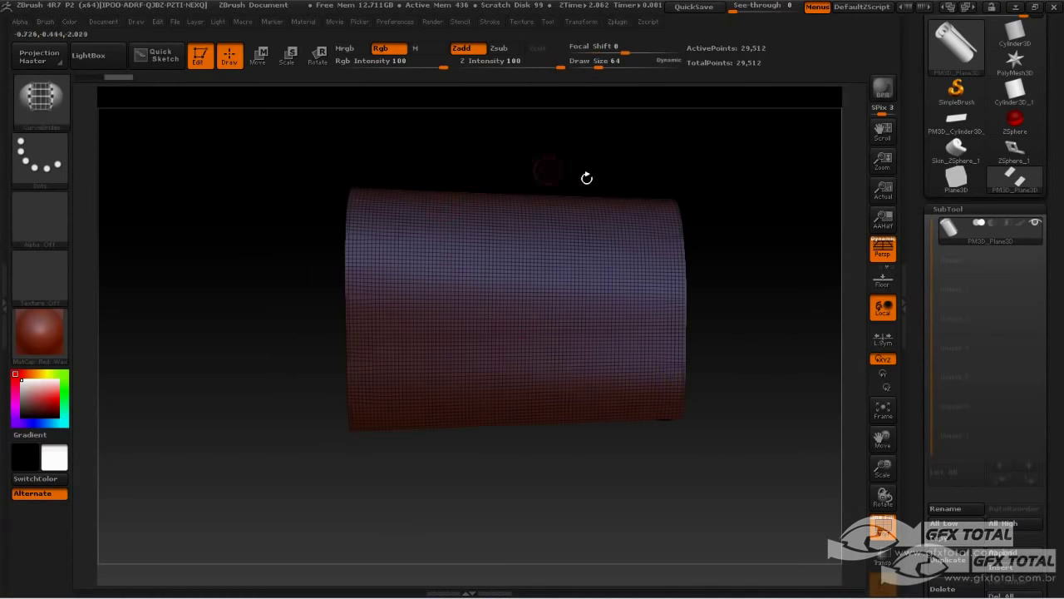
left_click_drag(758, 259, 758, 305)
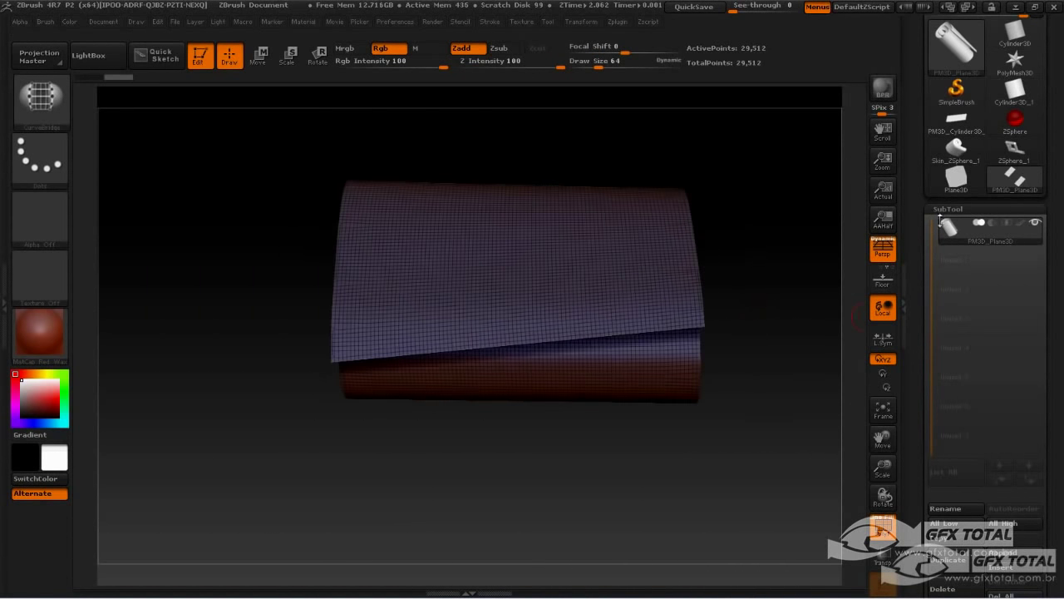
left_click_drag(915, 269, 920, 17)
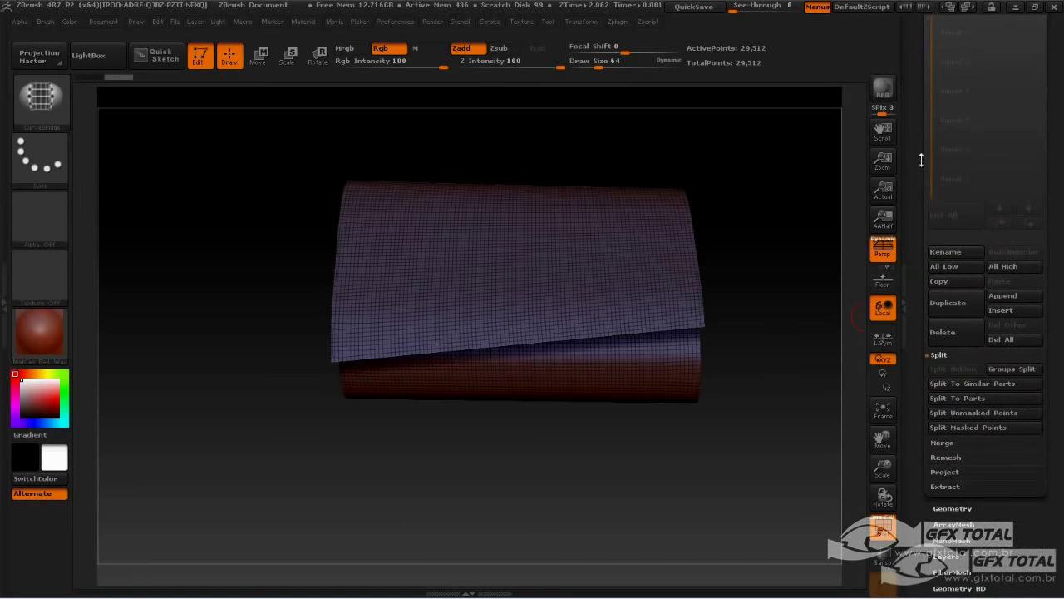
left_click(953, 507)
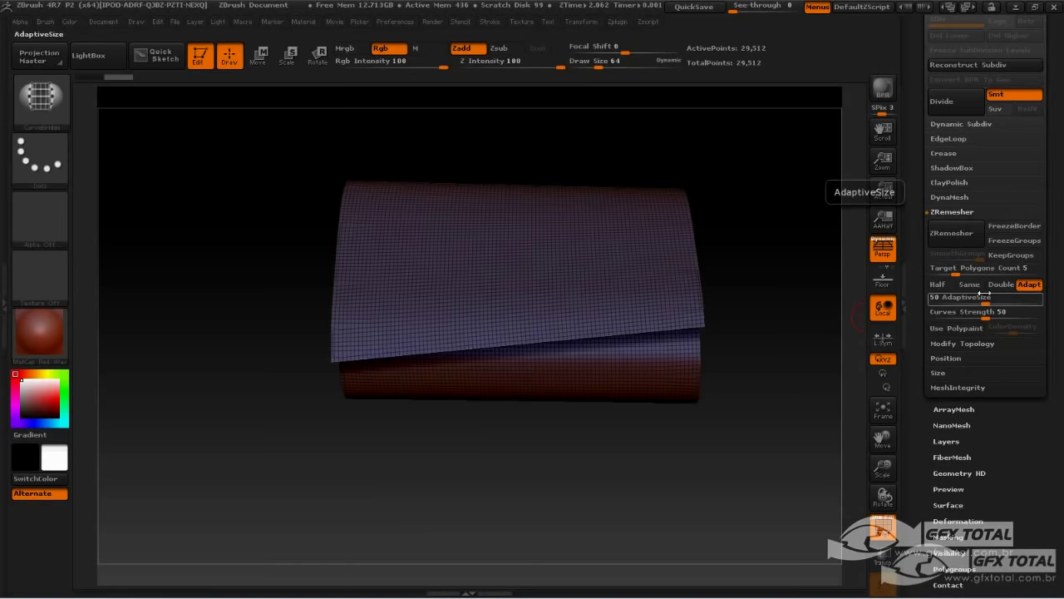
left_click_drag(984, 301, 919, 299)
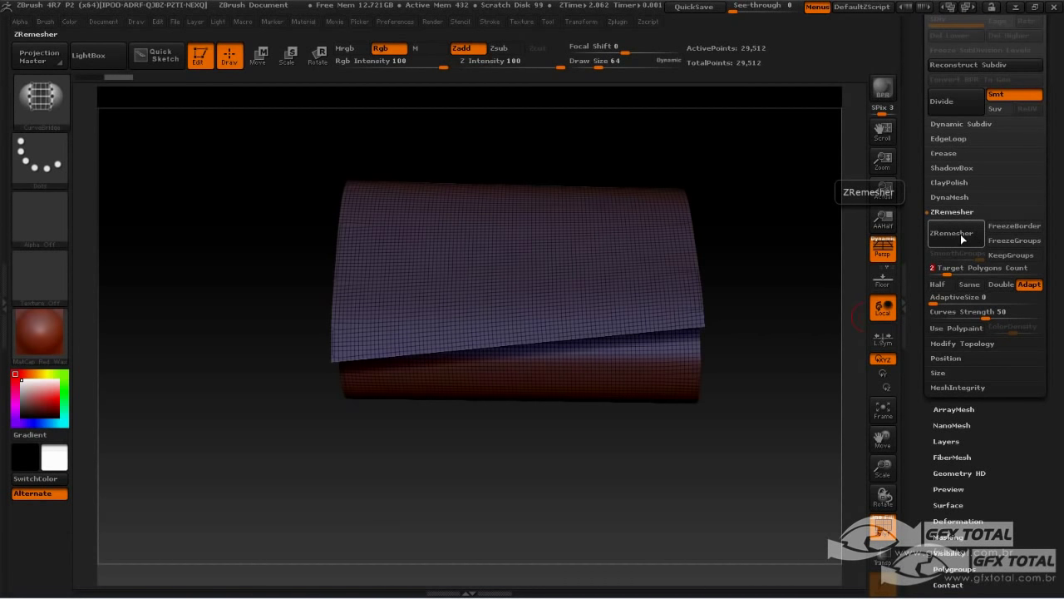
left_click(960, 233)
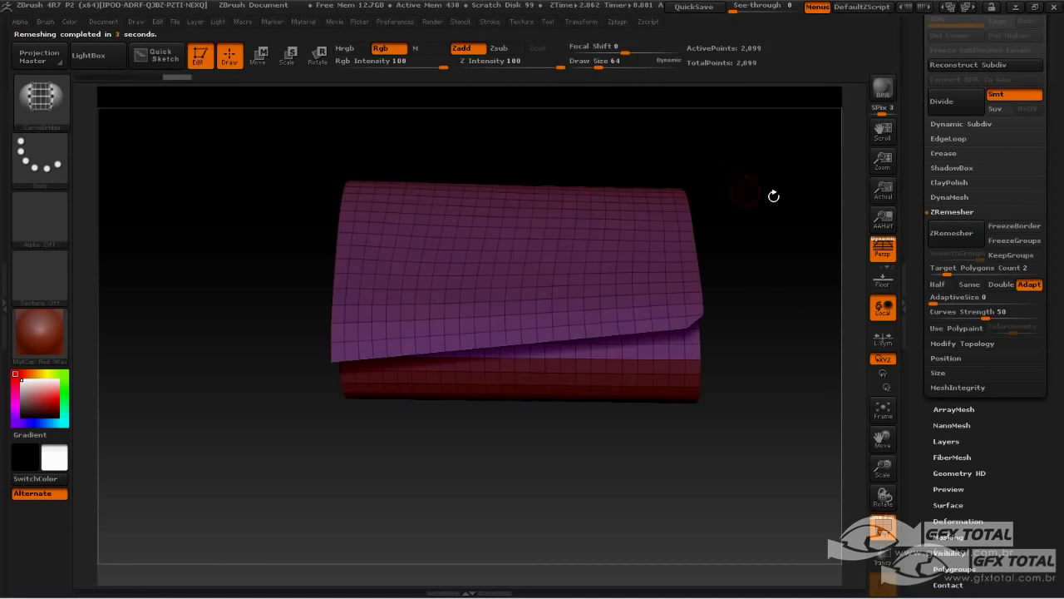
Step: Examine the remeshed roll's topology, loose outer edge and spiral openings at both ends
left_click_drag(773, 196, 770, 169)
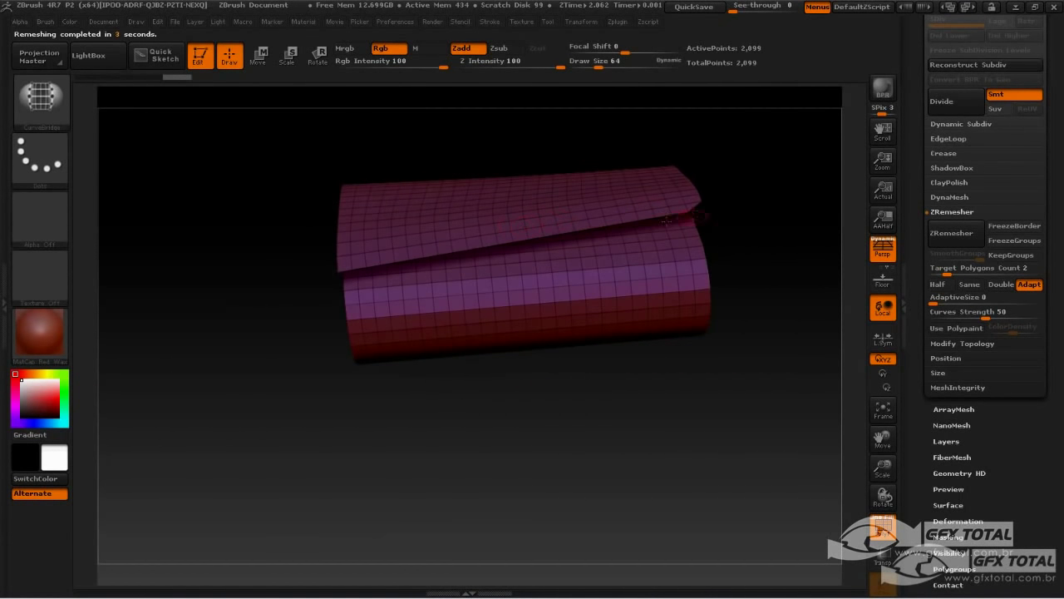
left_click_drag(665, 220, 495, 284)
left_click_drag(421, 316, 496, 303)
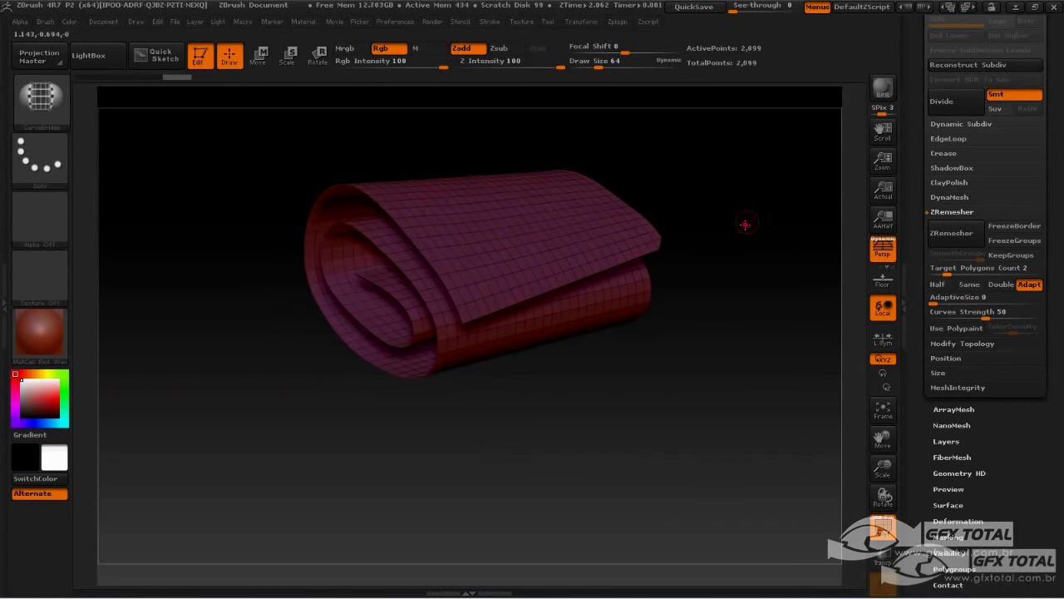
left_click_drag(745, 224, 354, 211)
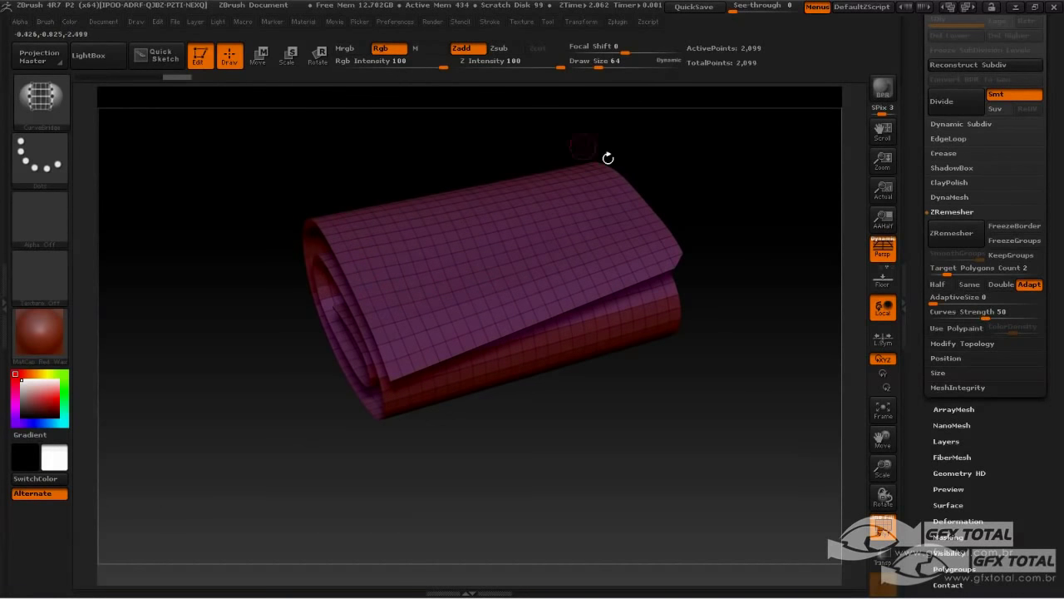
mouse_move(713, 191)
left_mouse_down()
mouse_move(664, 201)
mouse_move(767, 200)
mouse_move(739, 197)
mouse_move(672, 273)
left_mouse_up()
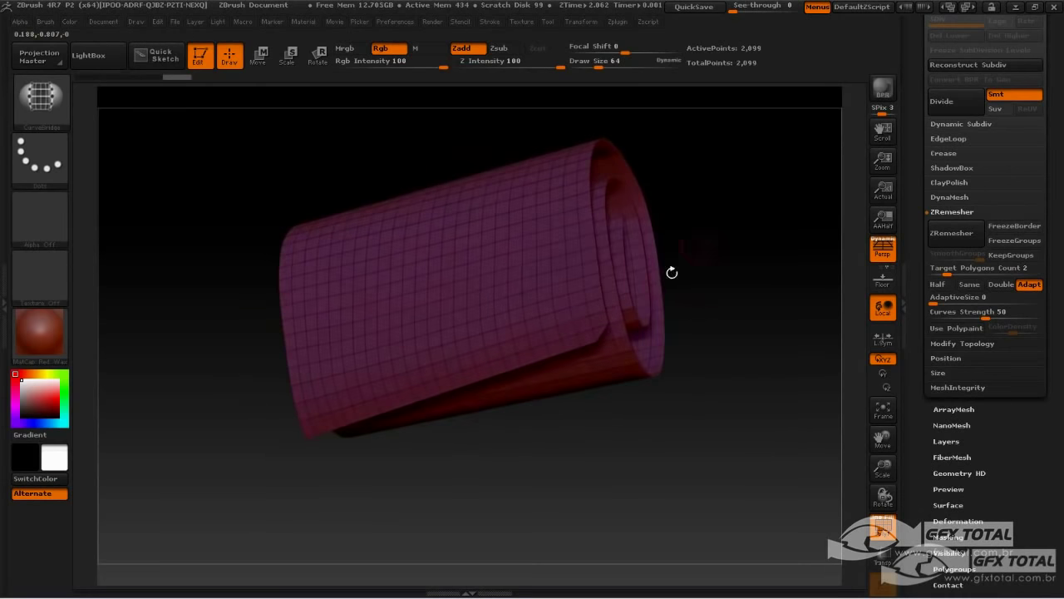
Step: Show the floor grid and move the rolled surface lengthwise so that it crosses the grid's centre
left_click_drag(749, 213, 726, 247)
left_click_drag(760, 207, 741, 220)
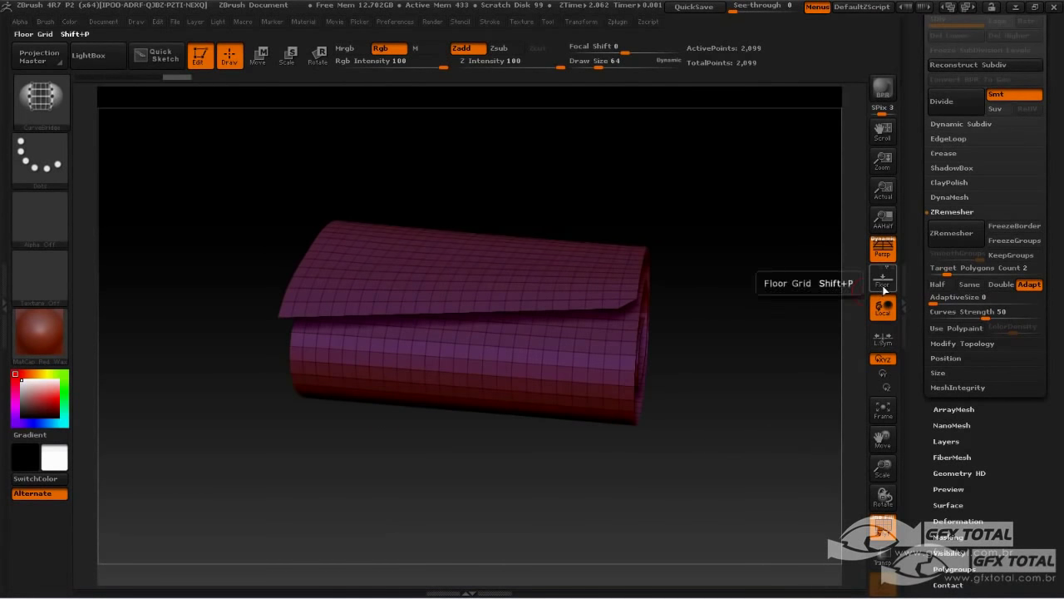
left_click(883, 280)
left_click_drag(752, 270, 745, 226)
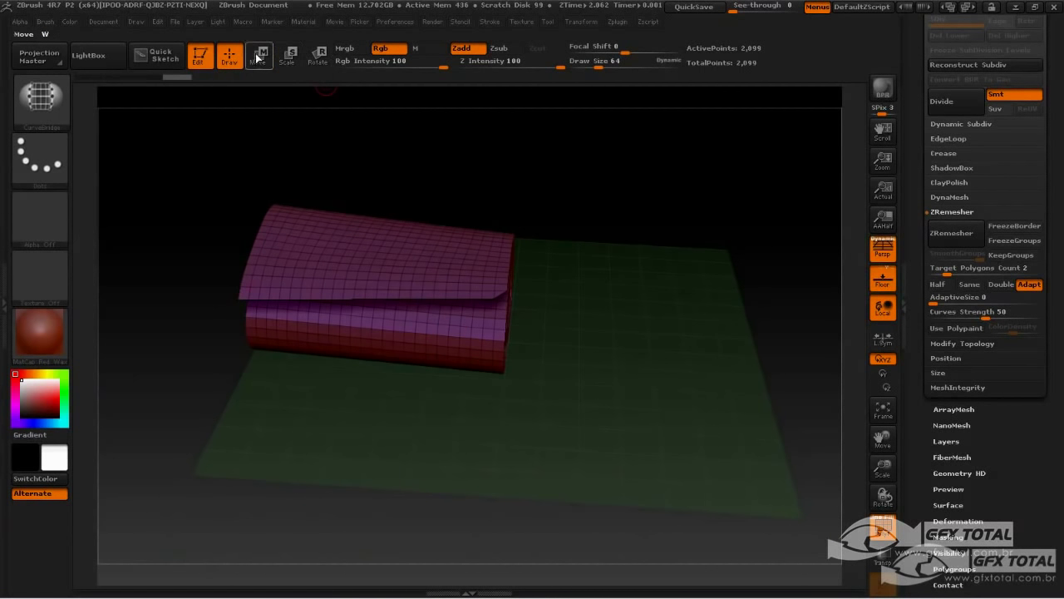
left_click(257, 56)
left_click_drag(146, 307, 453, 333)
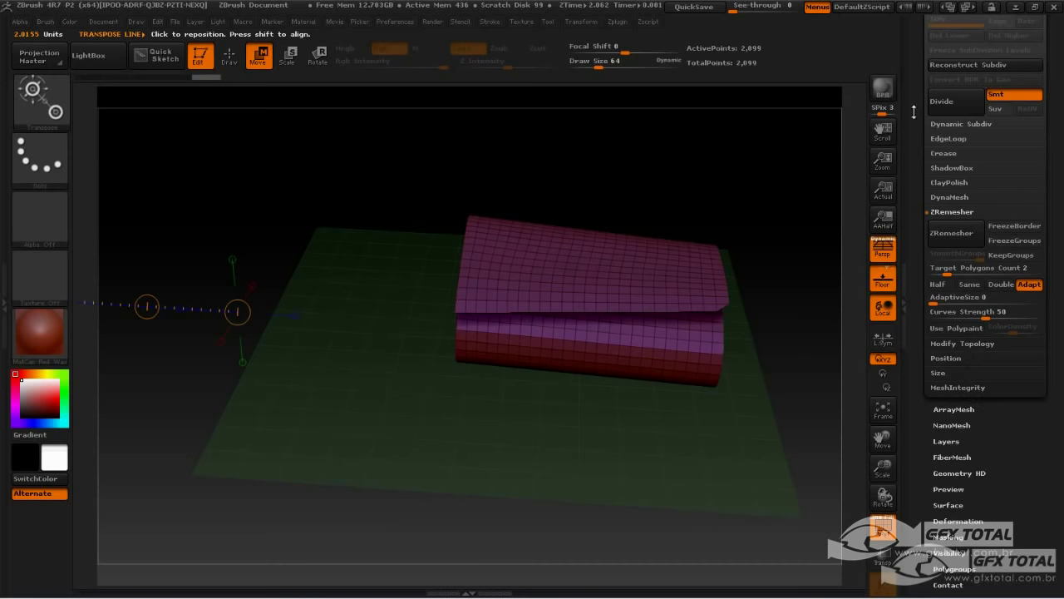
Step: Try Mirror And Weld on the roll along the X axis, inspect the spiral ends and undo it
mouse_move(921, 111)
left_mouse_down()
mouse_move(915, 173)
mouse_move(917, 119)
left_mouse_up()
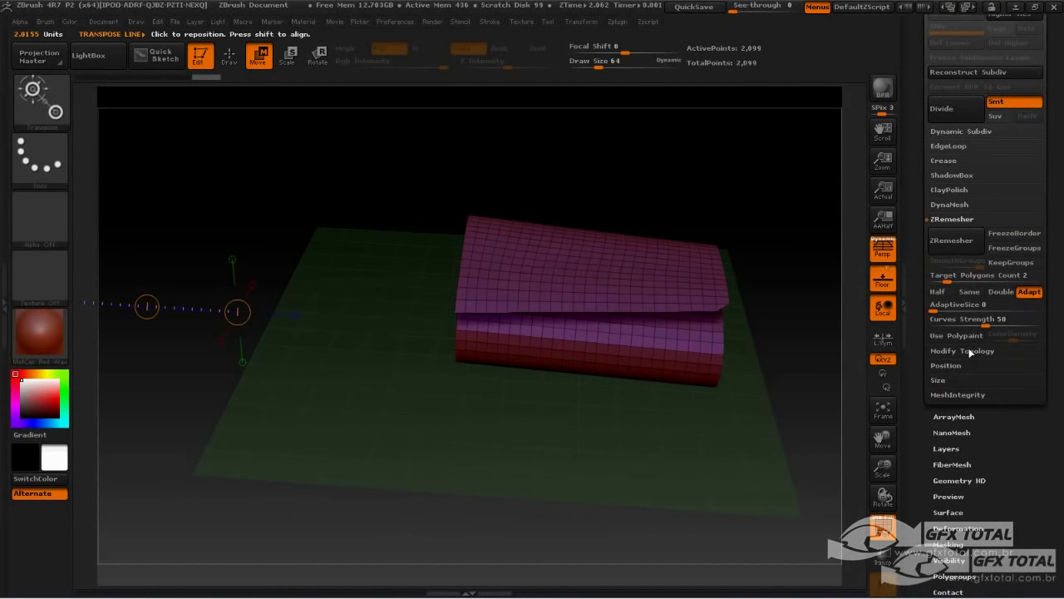
left_click(958, 351)
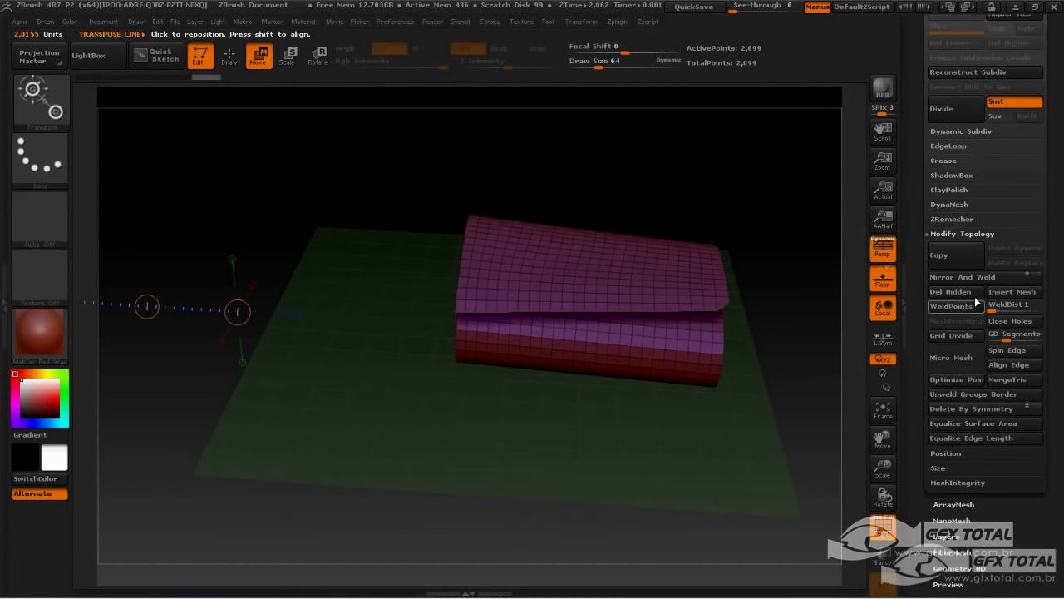
left_click(952, 279)
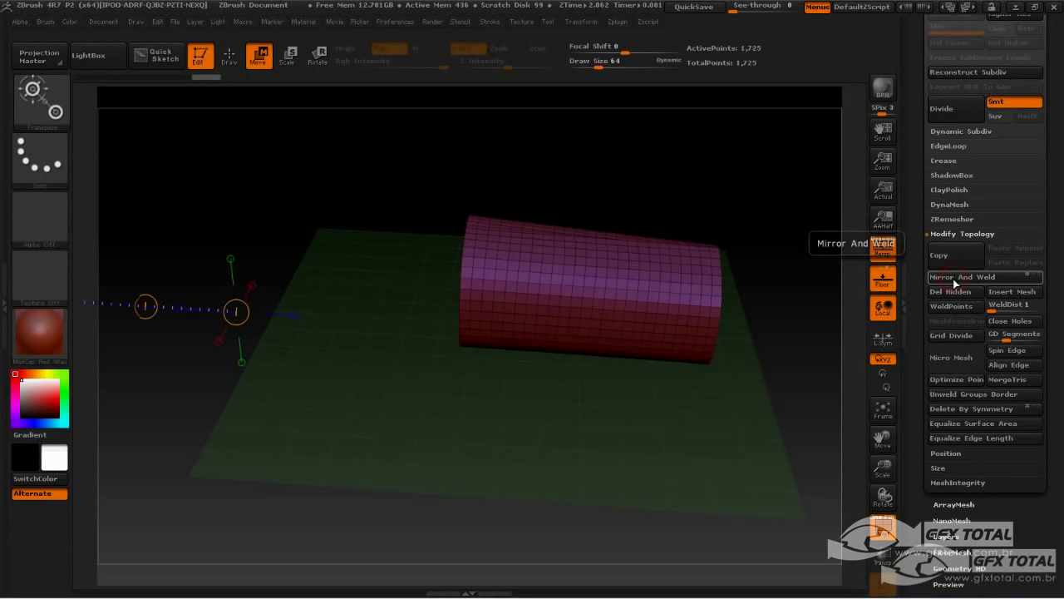
left_click_drag(793, 278, 517, 259)
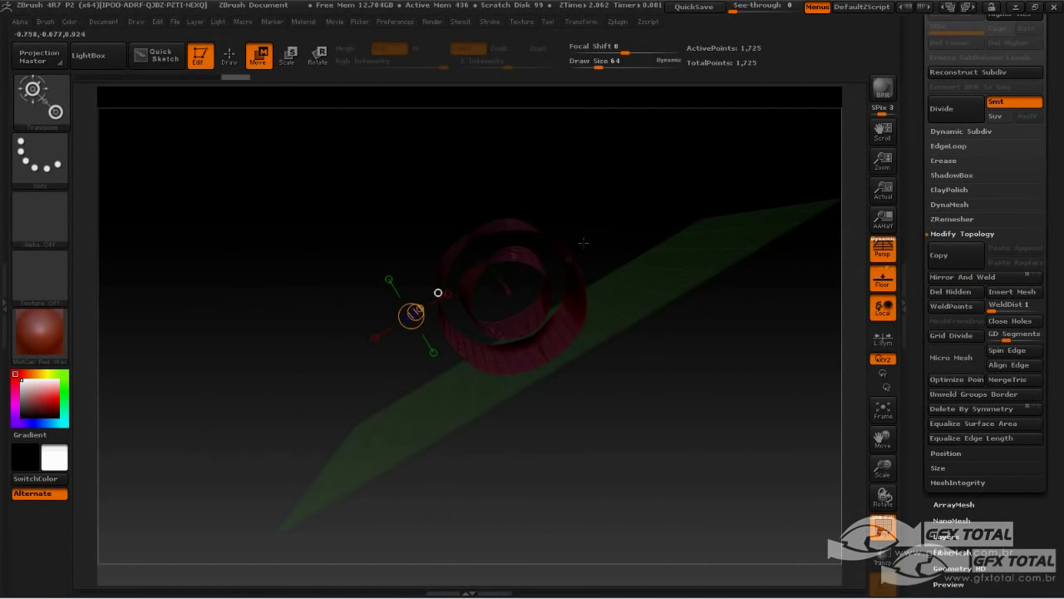
left_click_drag(592, 213, 494, 316)
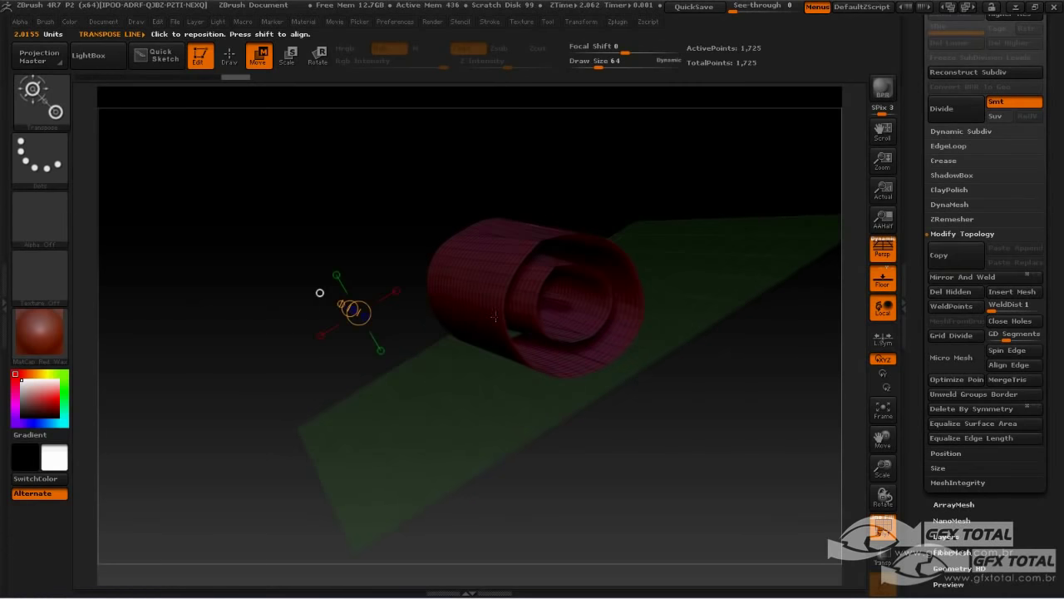
left_click_drag(626, 140, 489, 366)
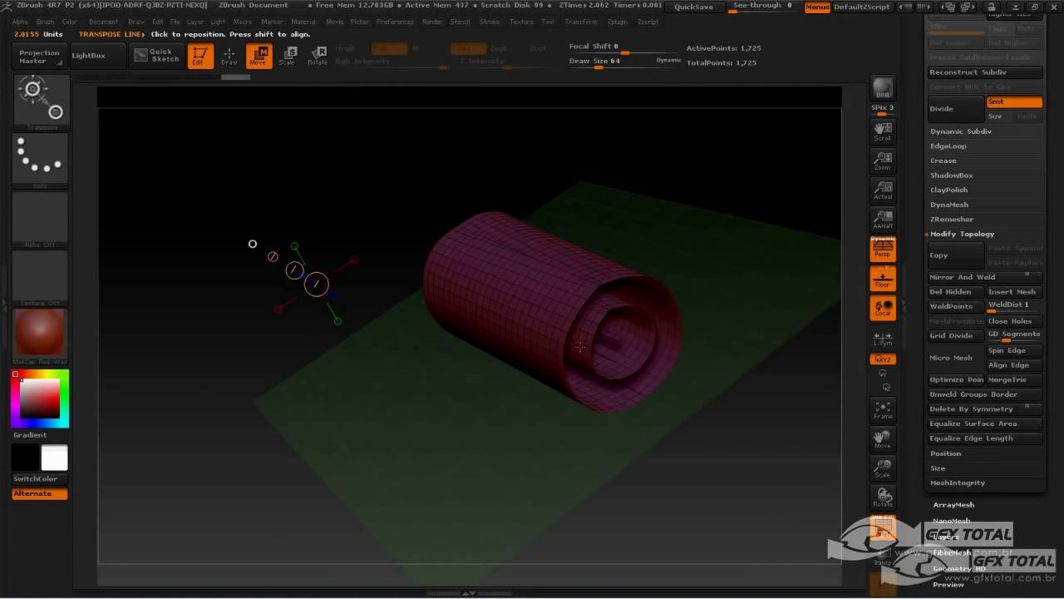
key("ctrl+z")
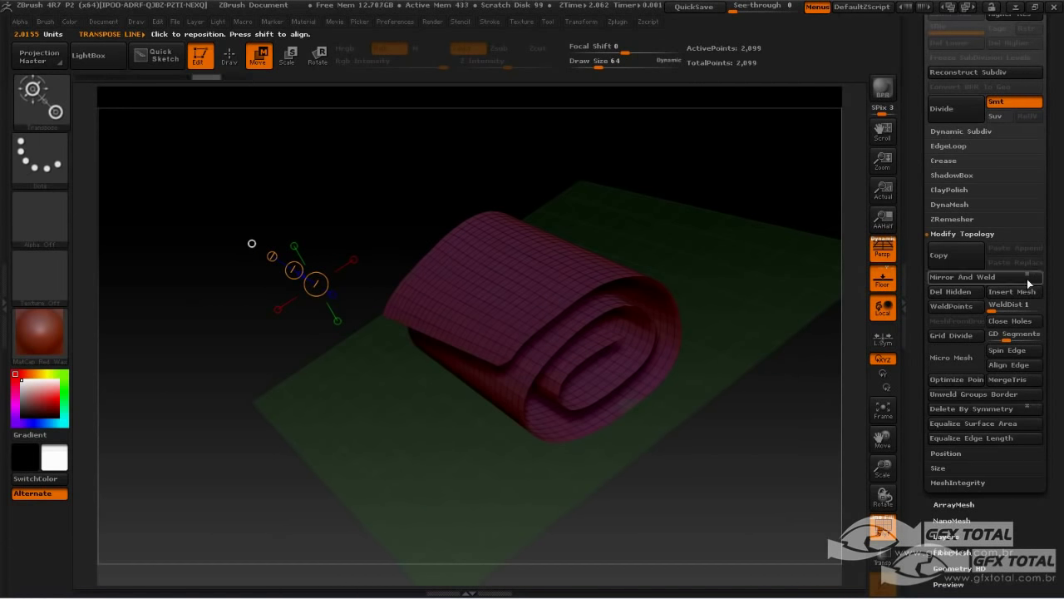
Step: Set the Mirror And Weld axis to Z, declining to proceed with the operation on the wrong axis
left_click(1036, 279)
left_click(977, 282)
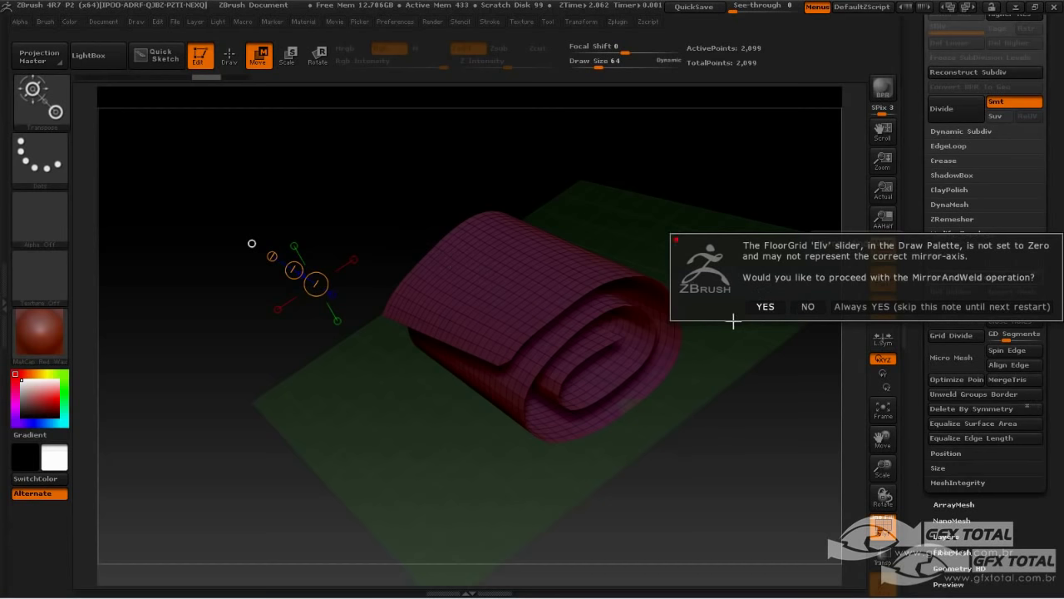
left_click(807, 306)
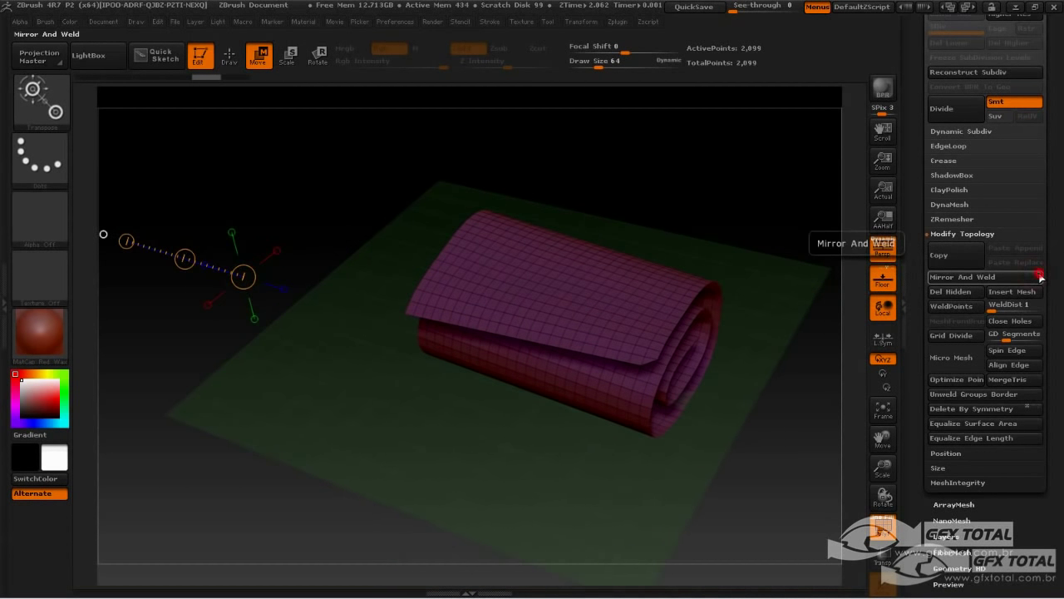
Step: Try Mirror And Weld on the roll along the Z axis and undo it
left_click(977, 281)
left_click_drag(697, 328, 641, 341)
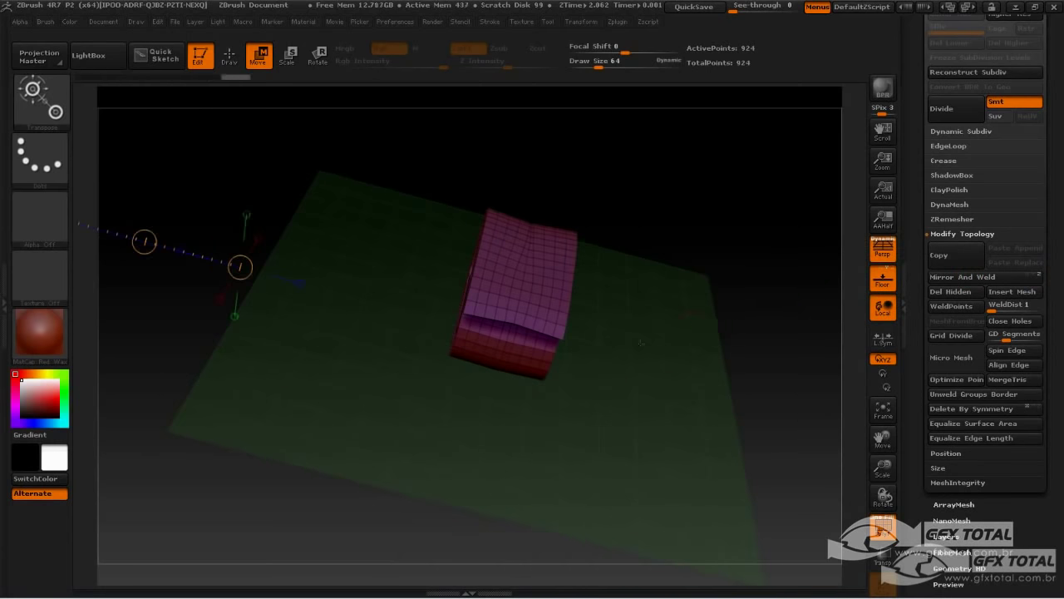
left_click_drag(721, 277, 709, 278)
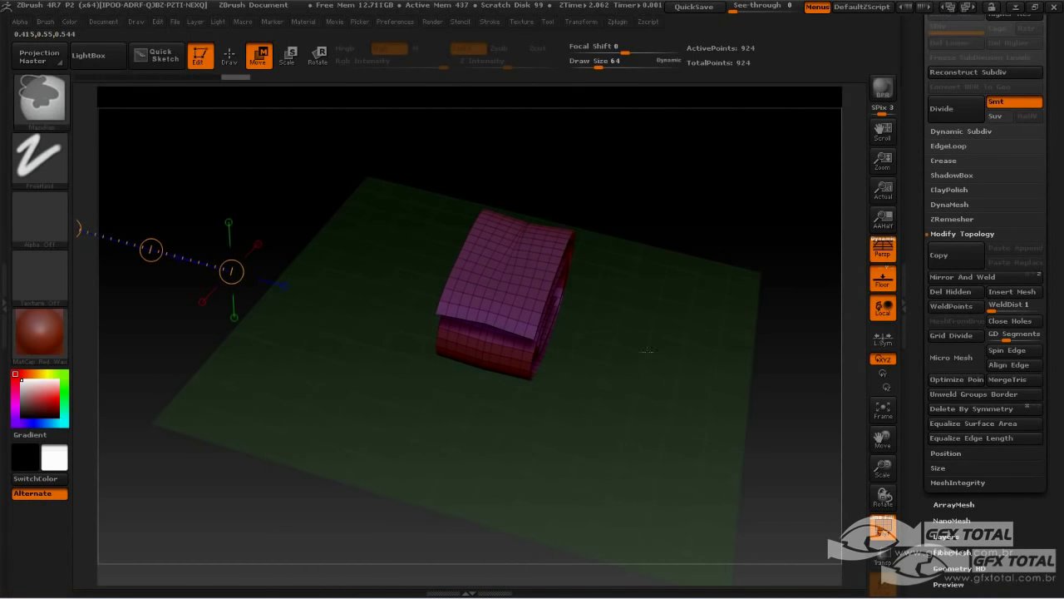
key("ctrl+z")
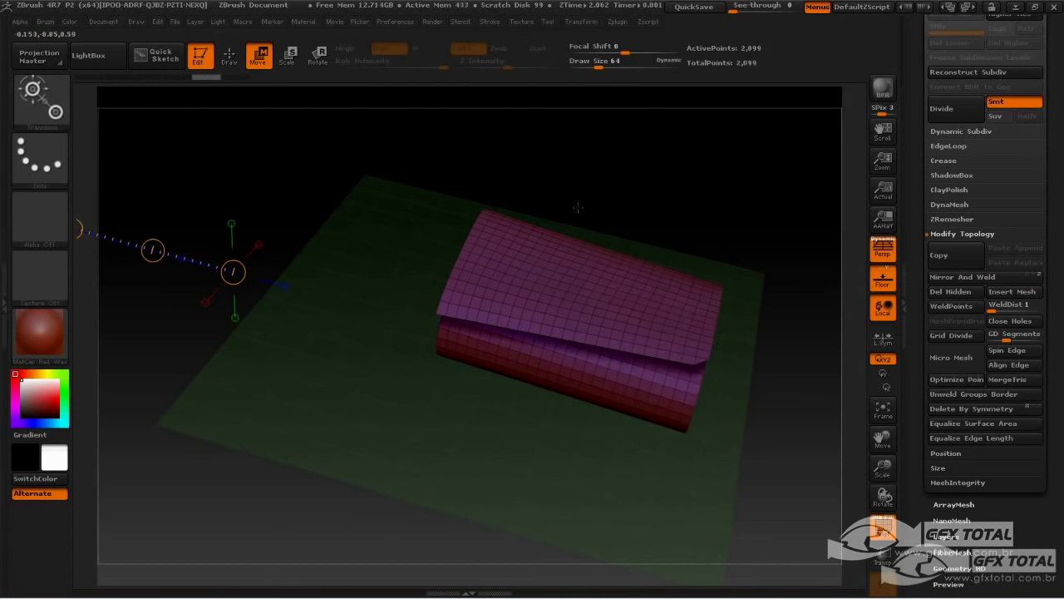
Step: Flip the whole roll to the opposite side of the grid with the Deformation Mirror on the Z axis
key("q")
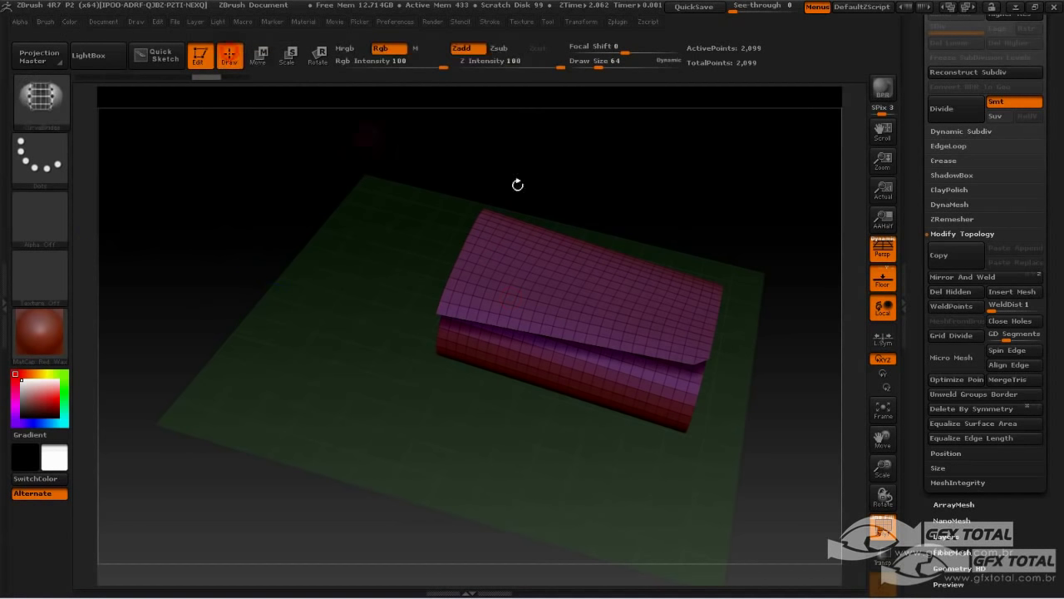
left_click_drag(926, 344, 919, 260)
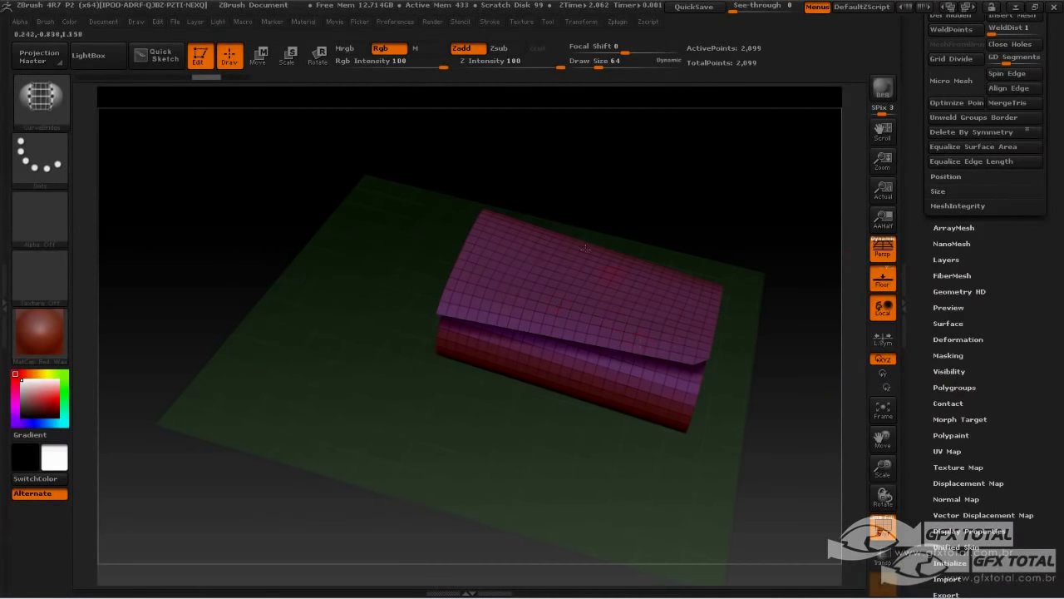
left_click_drag(987, 312, 985, 306)
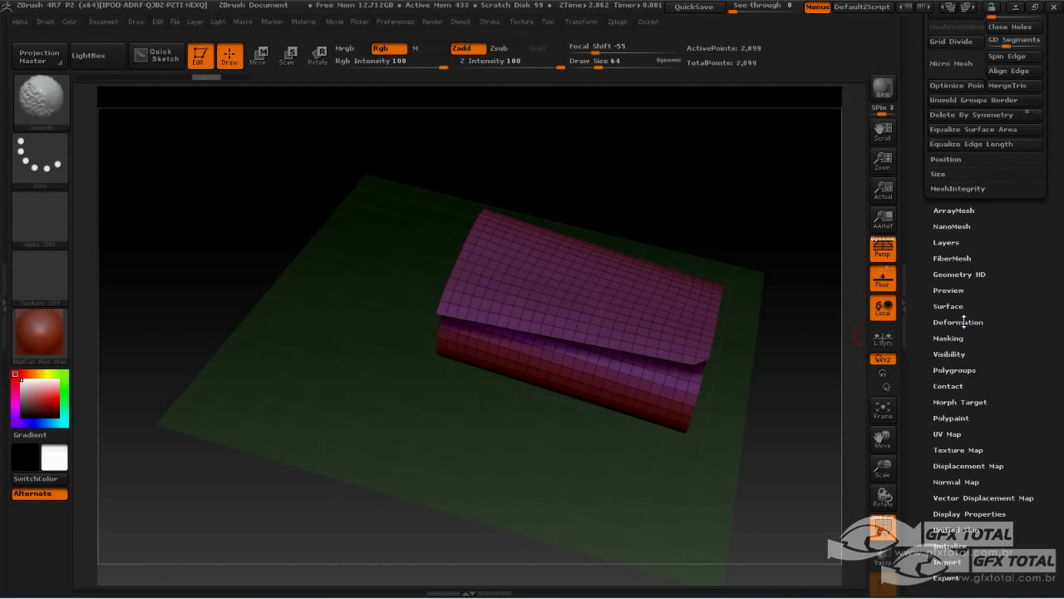
left_click(960, 321)
left_click_drag(1012, 159, 1012, 192)
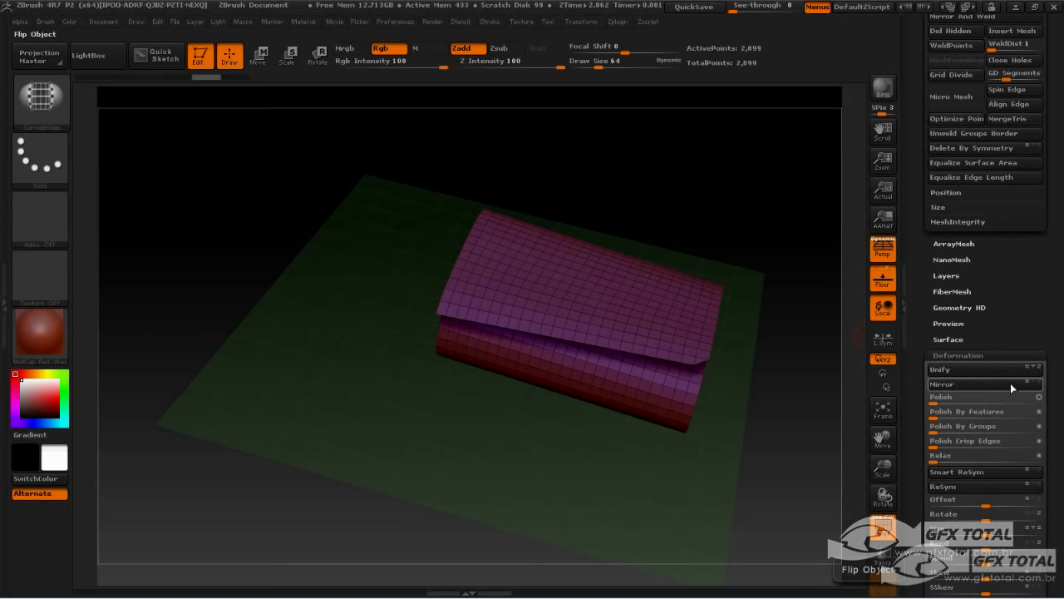
left_click(1030, 384)
left_click(964, 389)
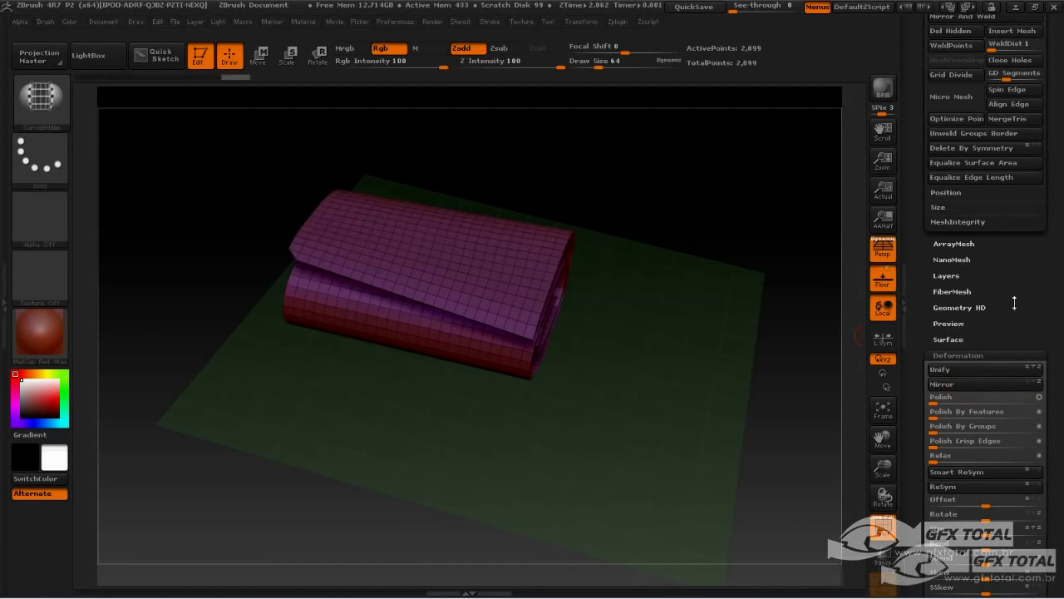
Step: Try Mirror And Weld on the flipped roll along the Z axis, check its length and undo it
scroll(977, 332, "up", 4)
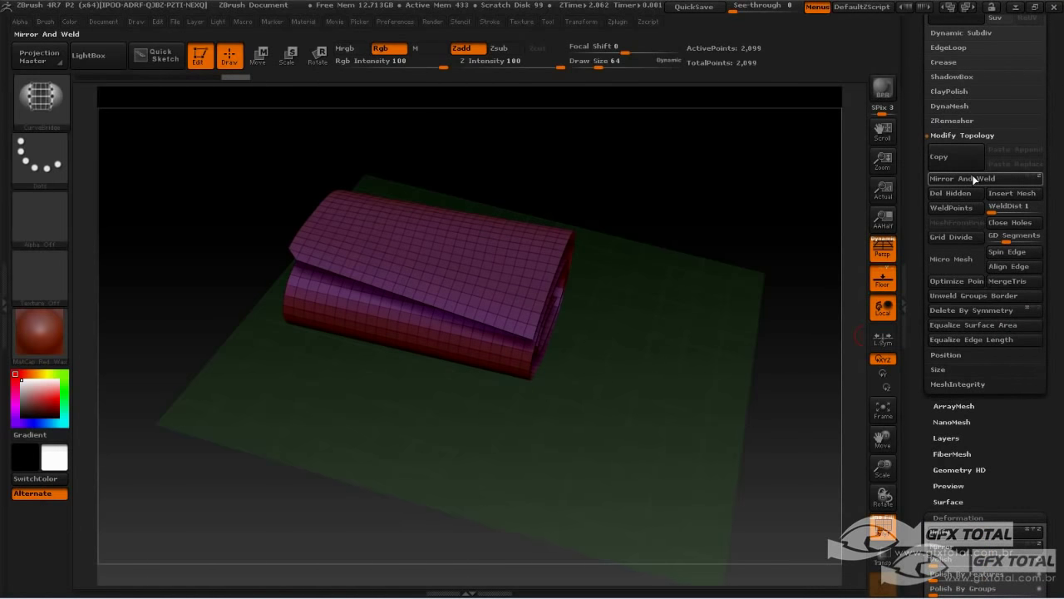
left_click(965, 179)
mouse_move(755, 245)
left_mouse_down()
mouse_move(715, 196)
mouse_move(777, 209)
mouse_move(765, 261)
mouse_move(757, 255)
left_mouse_up()
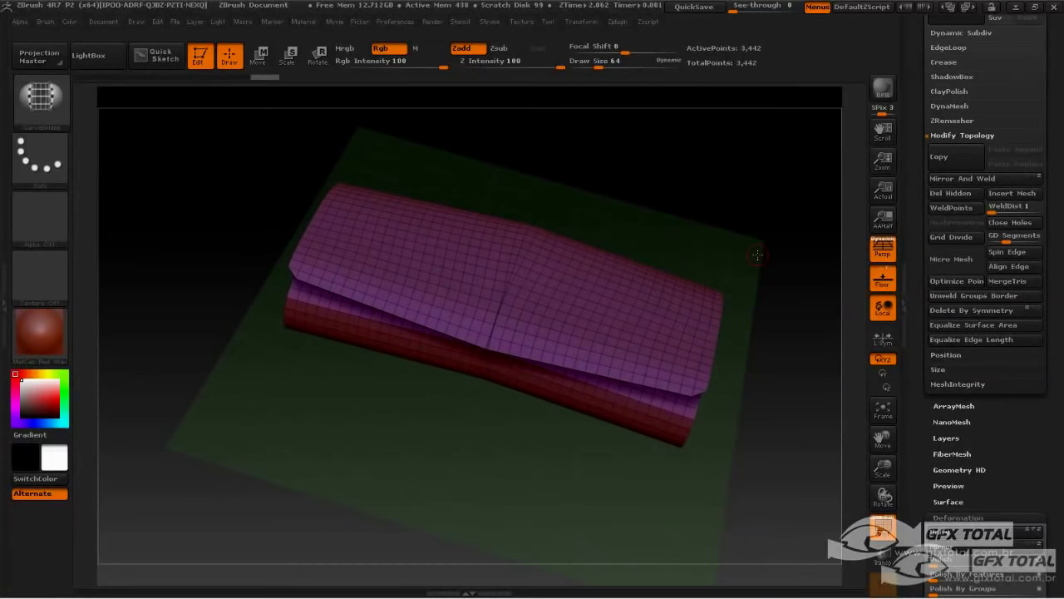
key("ctrl+z")
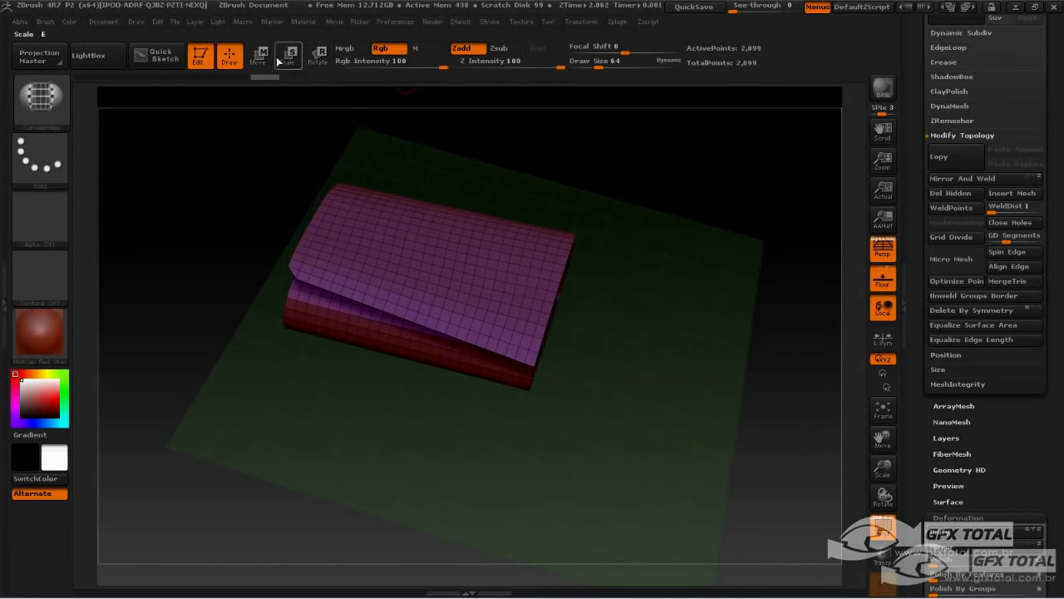
Step: Move the flipped roll farther across the grid's centre, test Mirror And Weld along Z and undo the weld
key("w")
left_click_drag(149, 263, 217, 285)
left_click(964, 178)
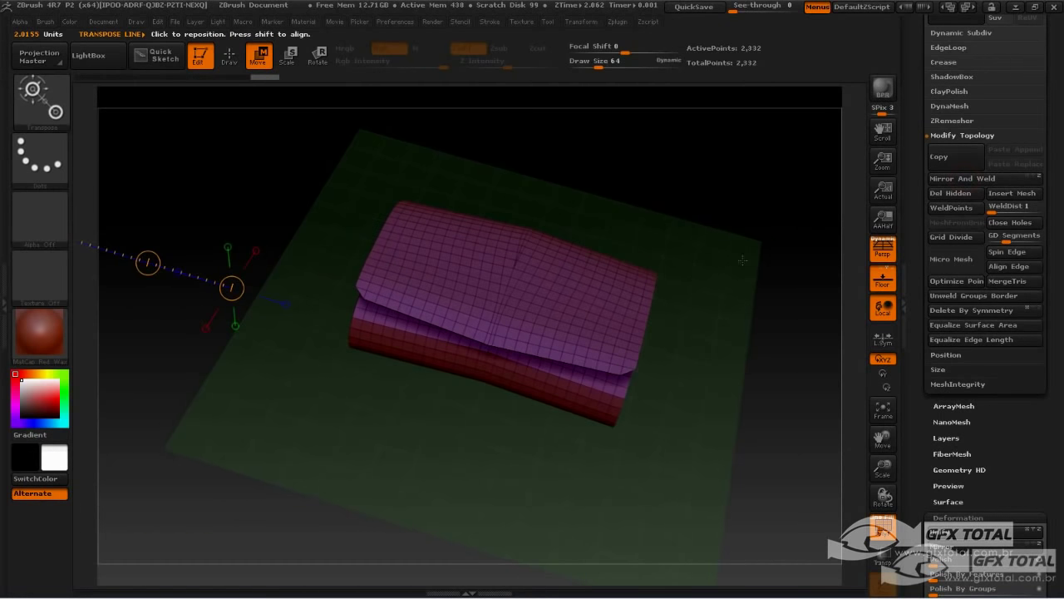
left_click_drag(743, 260, 449, 284)
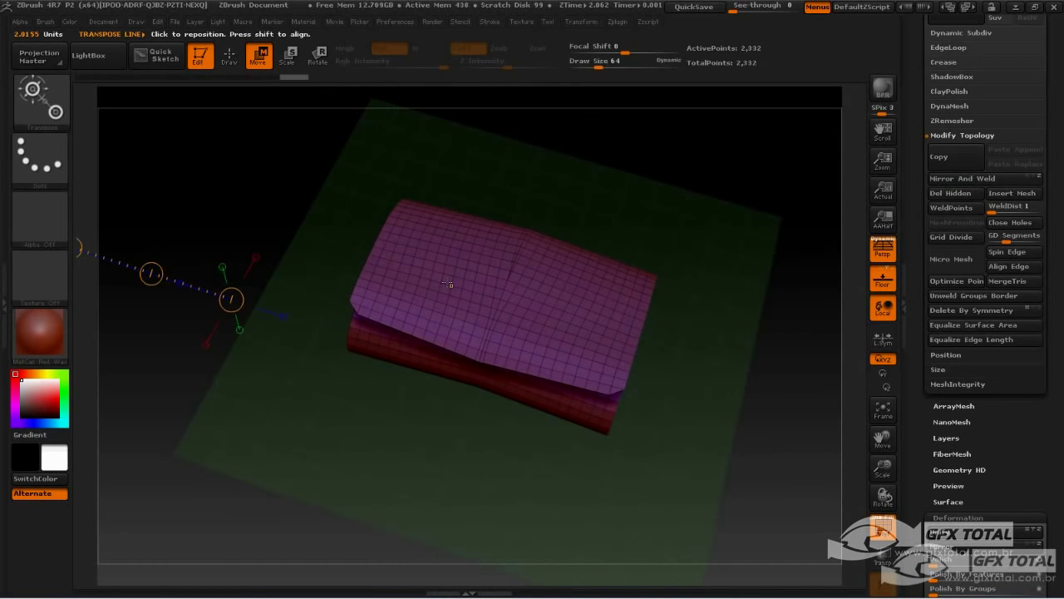
key("ctrl+z")
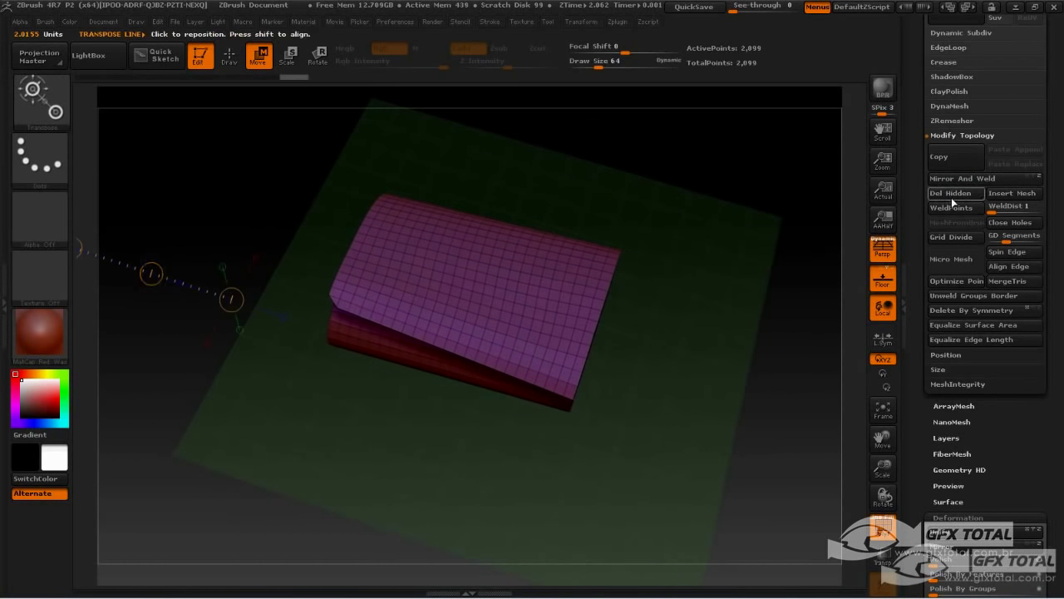
Step: Mirror and weld the repositioned roll along the Z axis to make both ends symmetrical, and return to Draw mode
left_click(961, 178)
left_click_drag(762, 273, 747, 416)
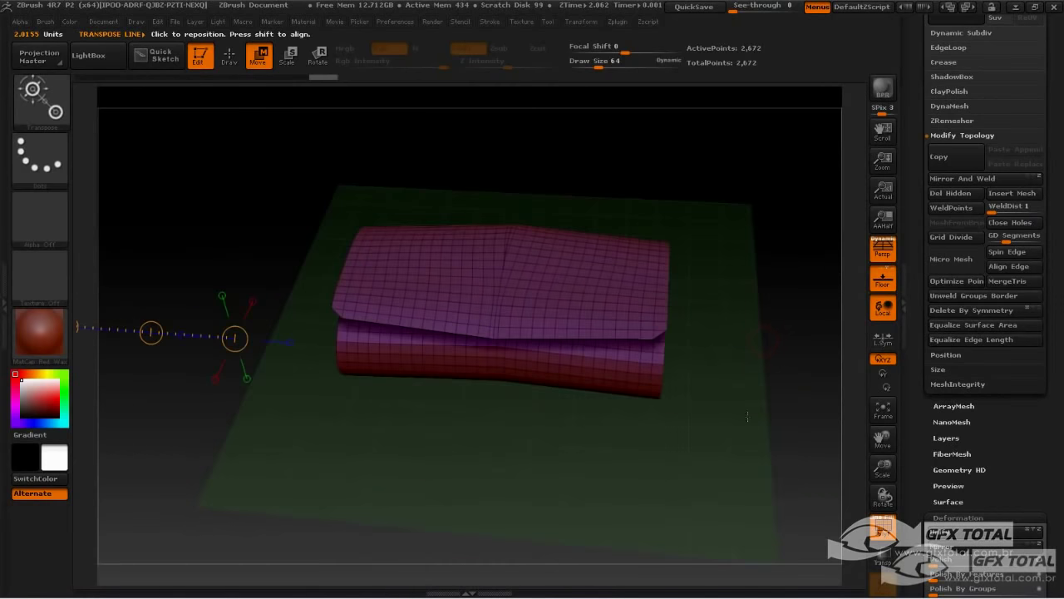
left_click(229, 56)
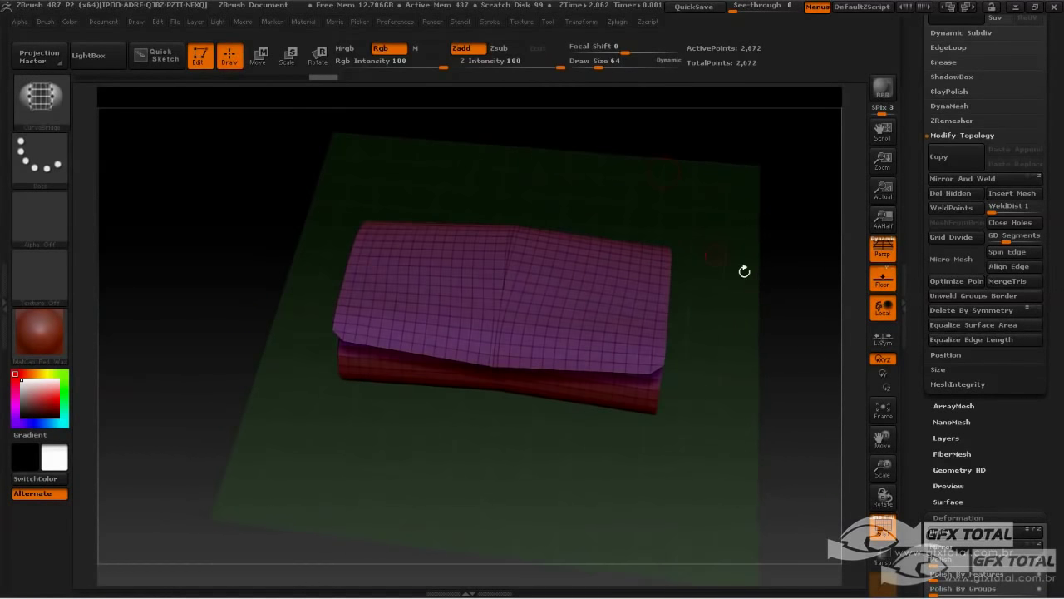
Step: Smooth the welded roll and its centre seam with the Polish deformation
left_click_drag(918, 442, 968, 116)
left_click(947, 161)
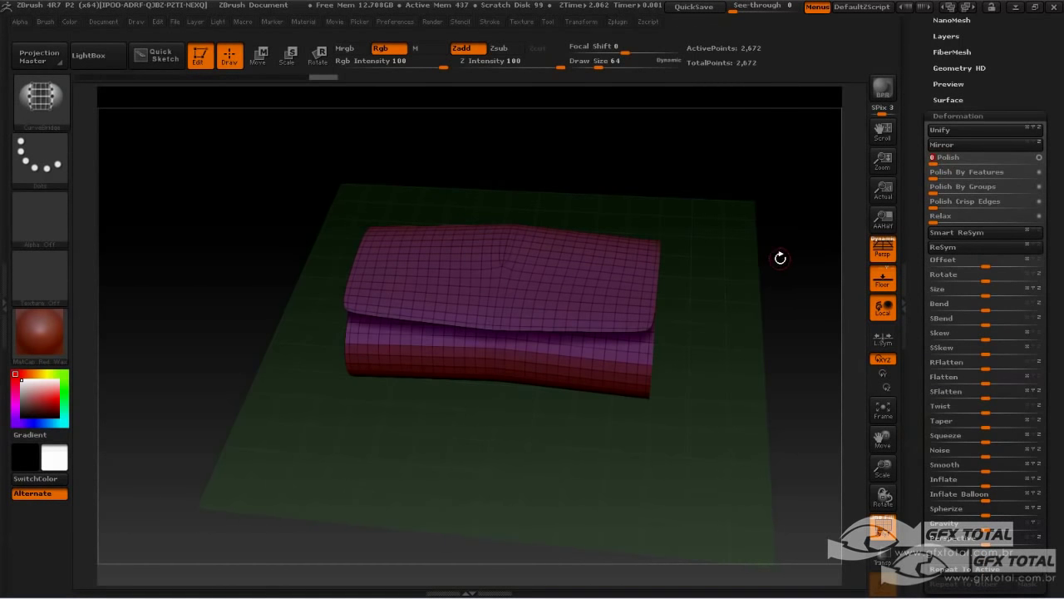
left_click_drag(779, 257, 773, 307)
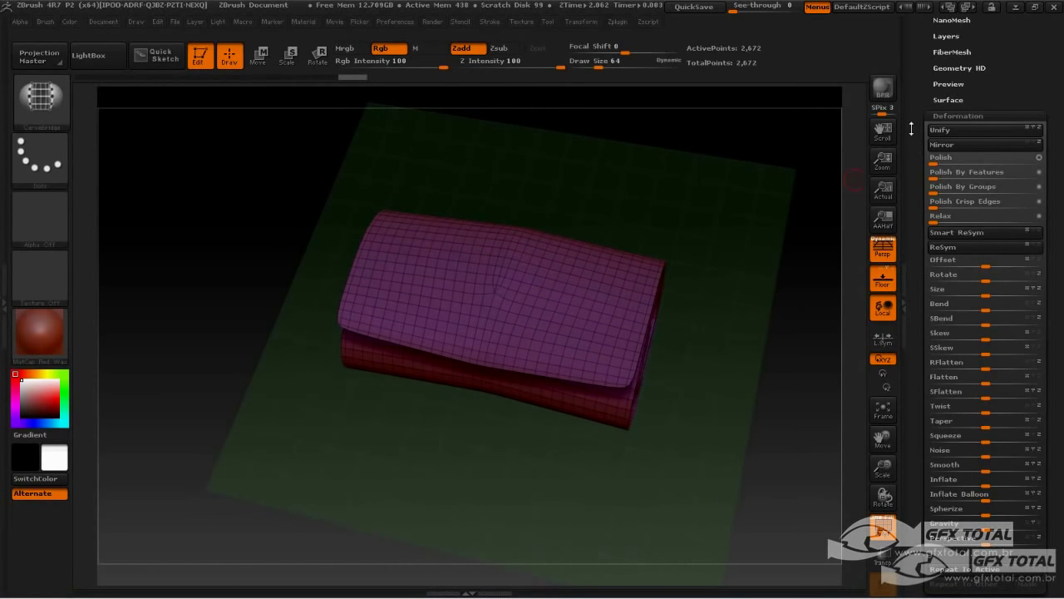
Step: Set the ZRemesher target polygons count to 1 for the polished roll
left_click_drag(911, 128, 918, 244)
left_click_drag(1000, 311, 1001, 402)
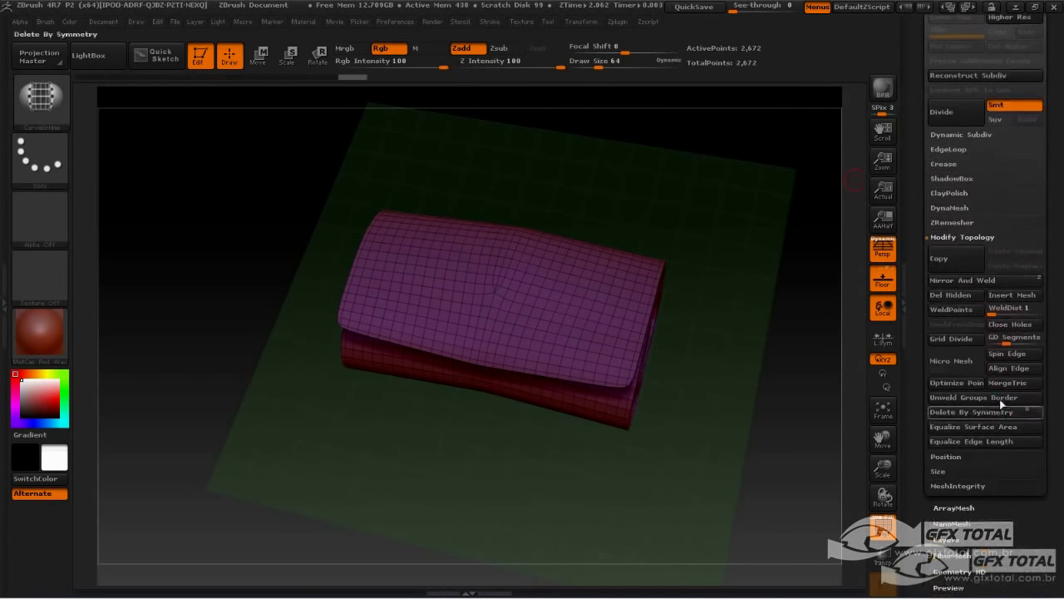
left_click_drag(912, 339, 918, 283)
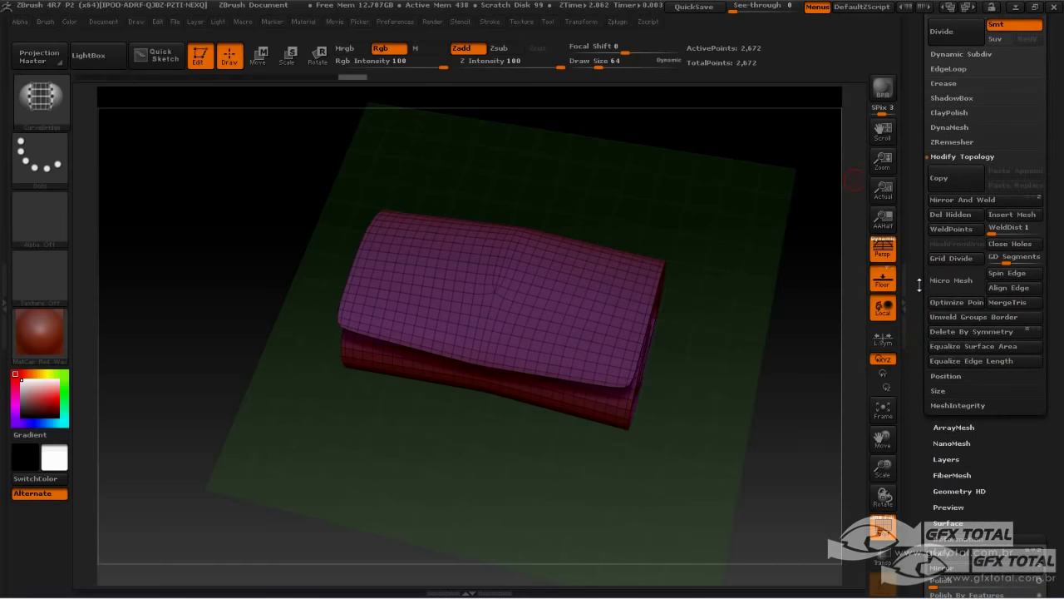
left_click(948, 143)
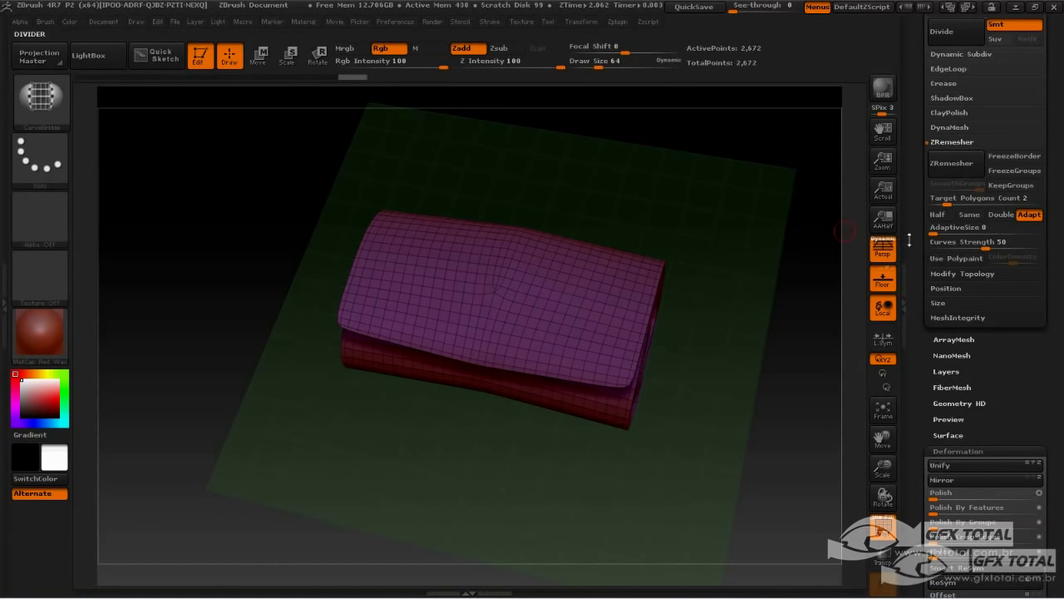
left_click(959, 200)
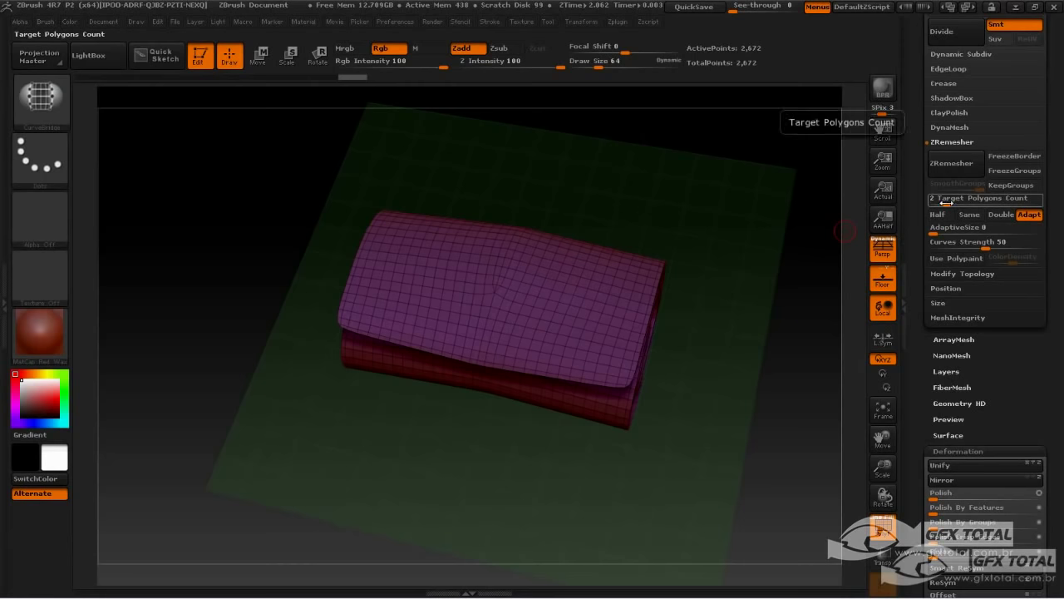
left_click(937, 198)
key("Return")
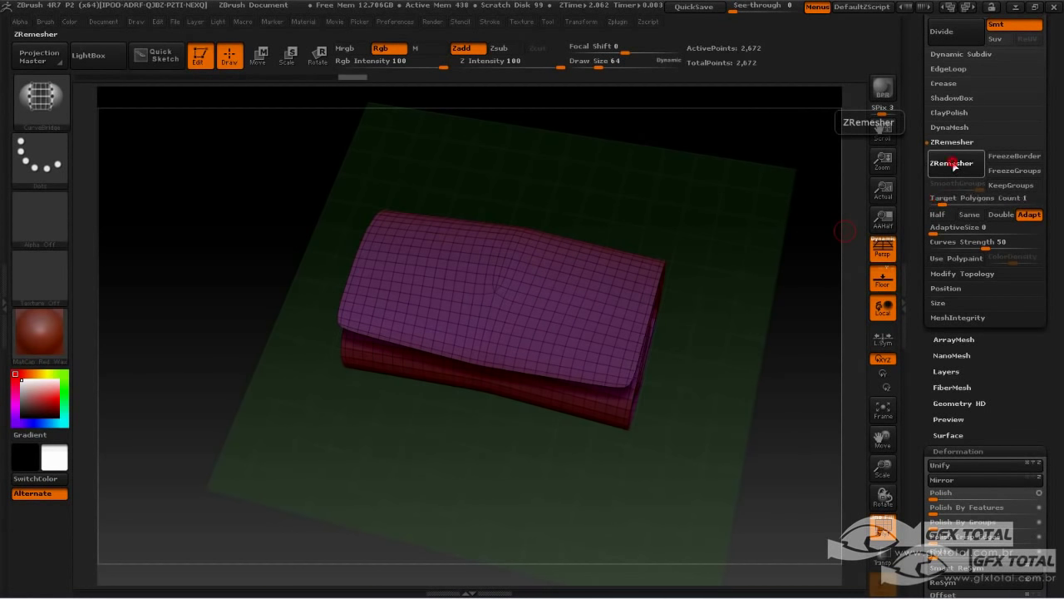
Step: Remesh the polished roll with ZRemesher and select the ZModeler brush
left_click(953, 164)
left_click_drag(729, 240, 708, 357)
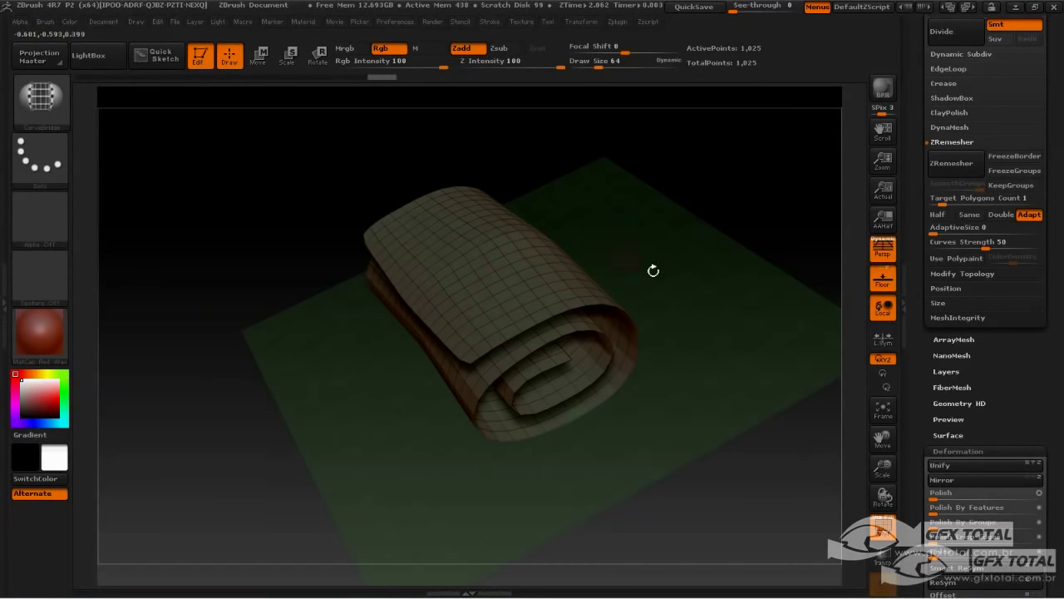
left_click_drag(697, 275, 697, 305)
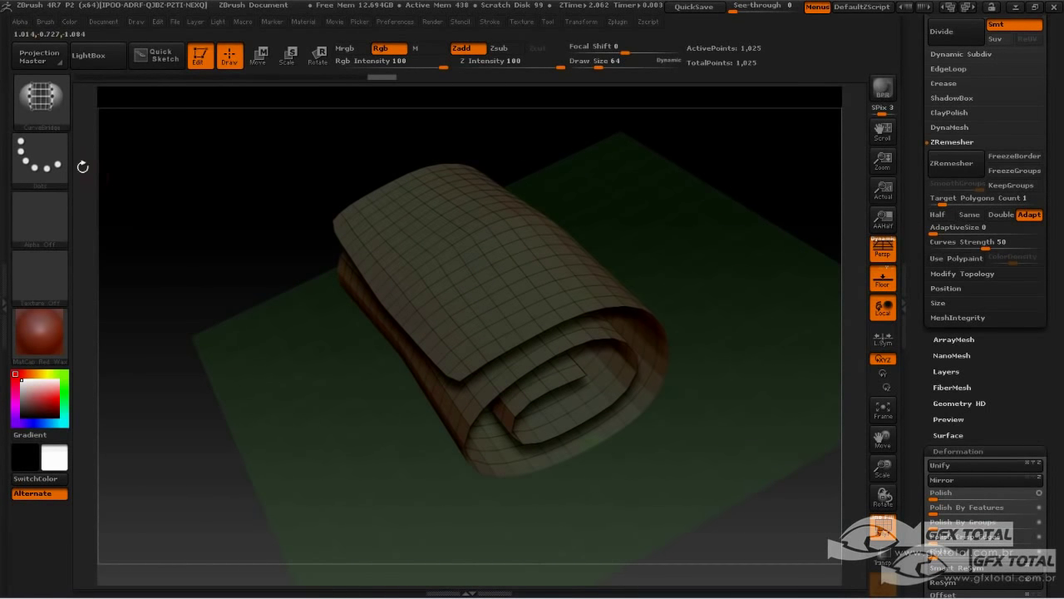
left_click(40, 97)
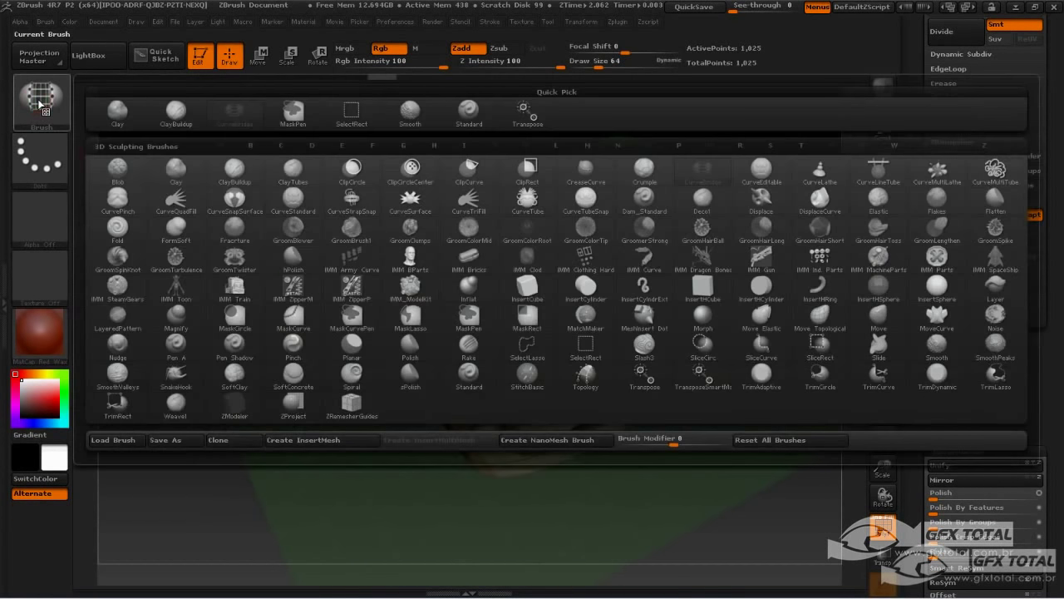
left_click(235, 408)
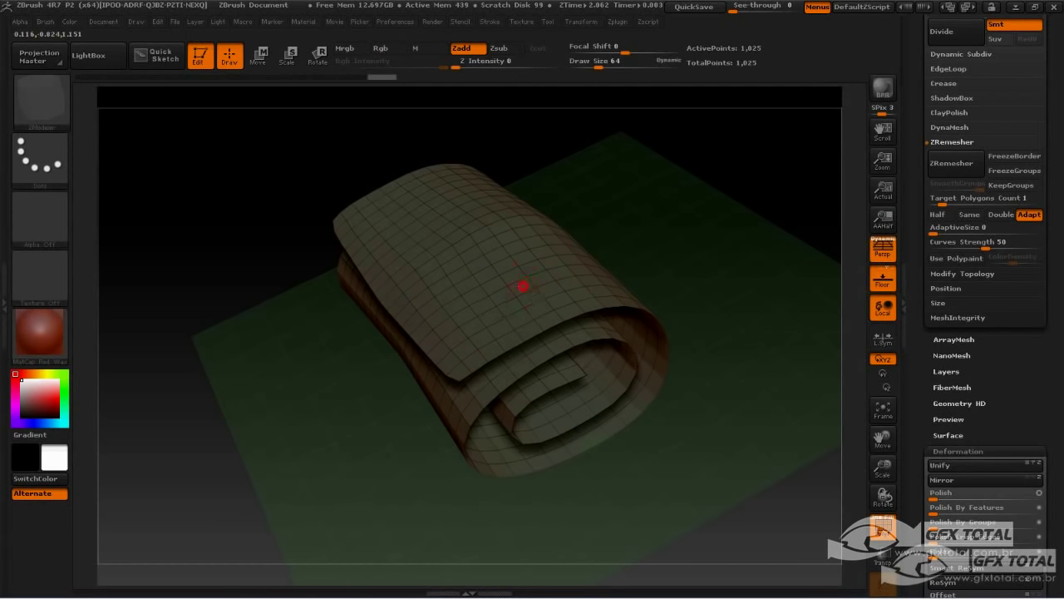
Step: Test QMesh with the single-polygon target on several faces of the roll's outer surface and undo the extrusions
left_click_drag(522, 286, 517, 220)
left_click_drag(465, 288, 462, 239)
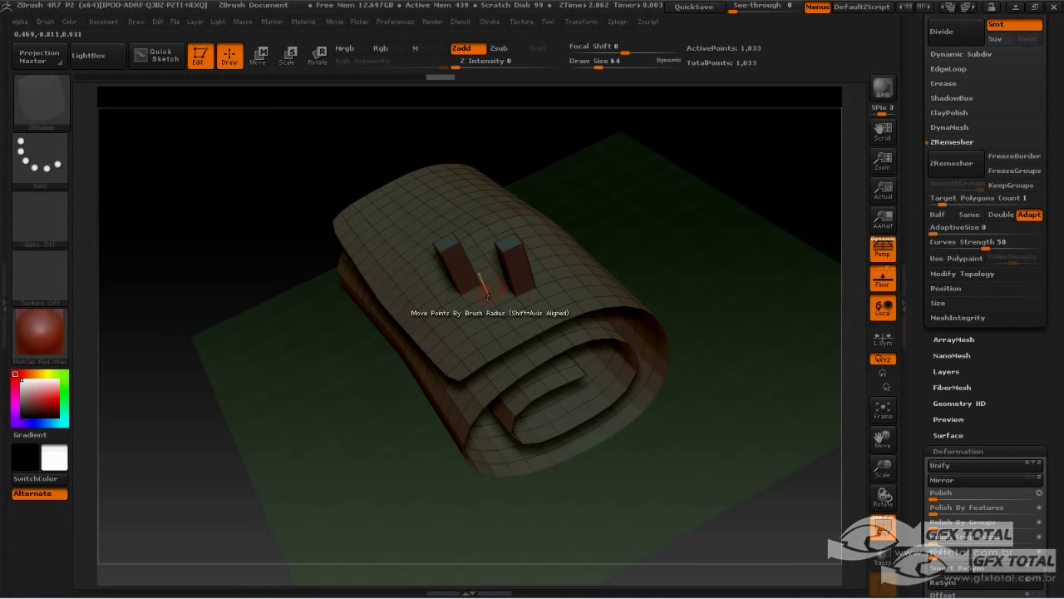
left_click_drag(478, 295, 469, 259)
left_click_drag(490, 311, 474, 273)
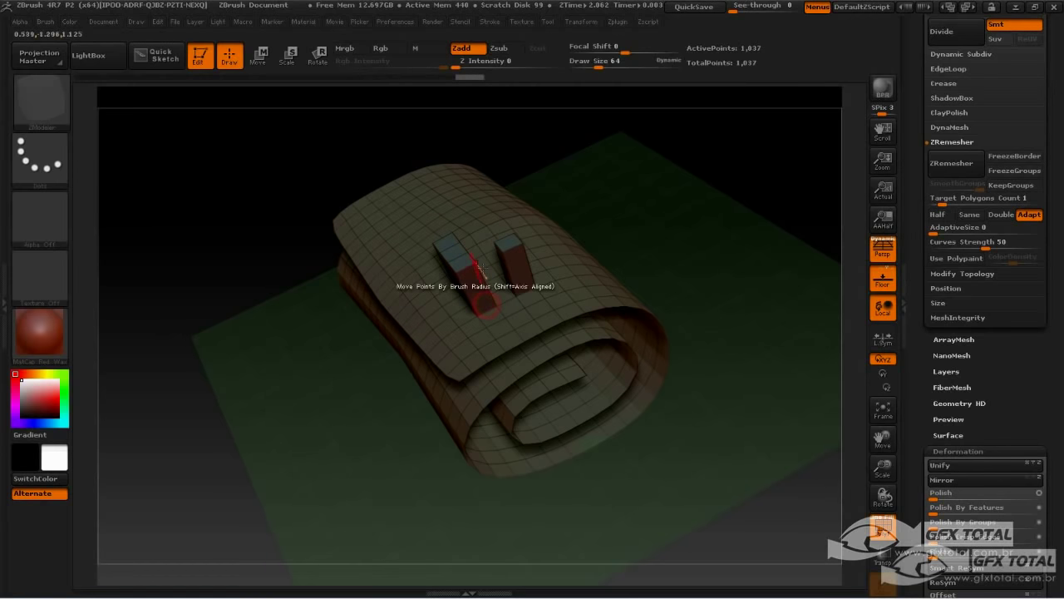
left_click_drag(586, 249, 655, 254)
key("ctrl+z")
key("ctrl+z")
key("ctrl+z")
key("ctrl+z")
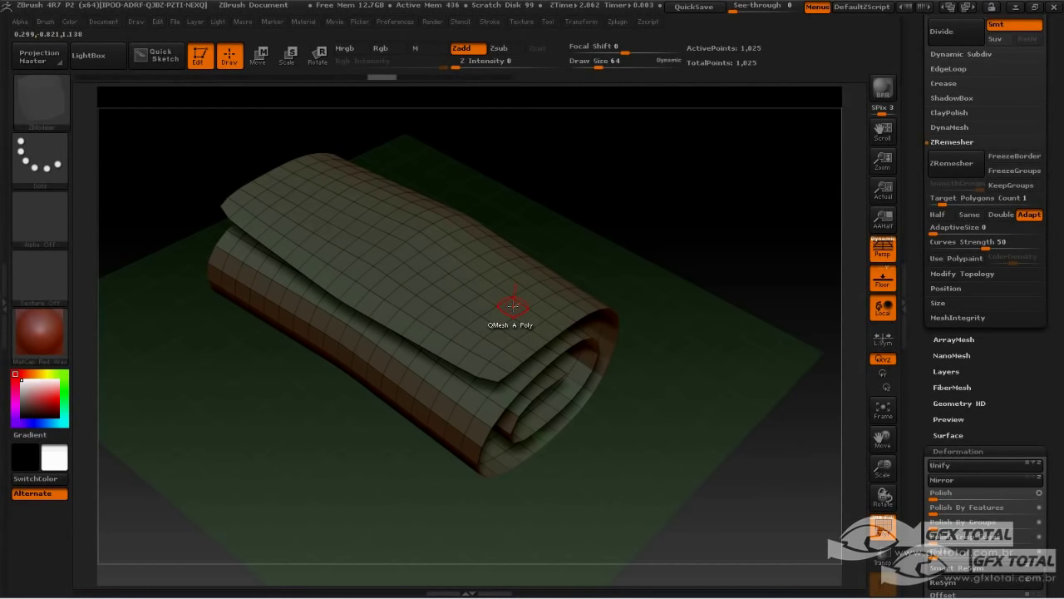
Step: Set ZModeler's QMesh target to Polygroup All and extrude the whole spiral surface into a thick mattress
key("space")
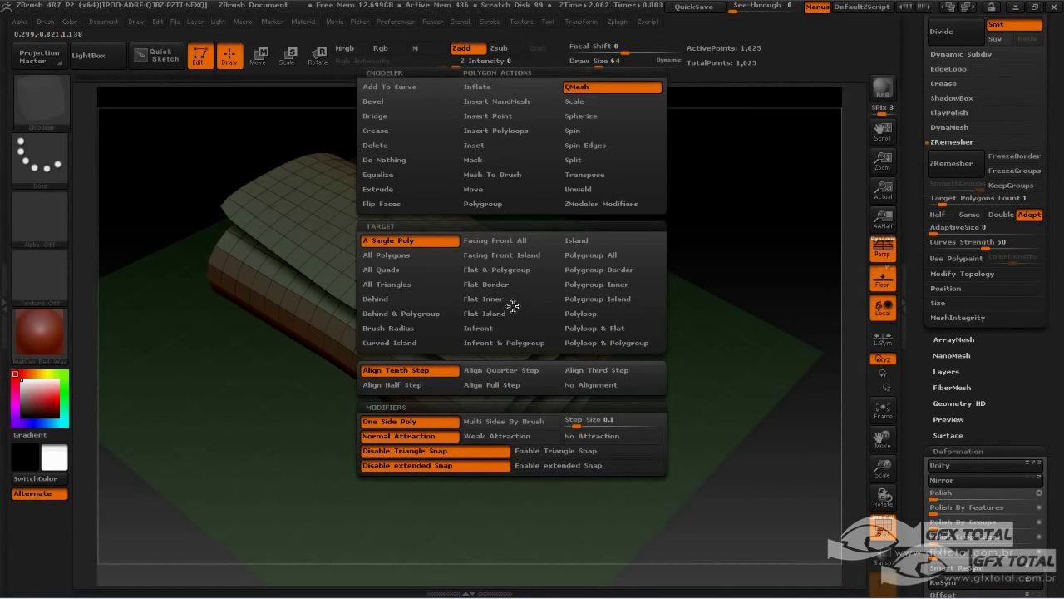
left_click(594, 254)
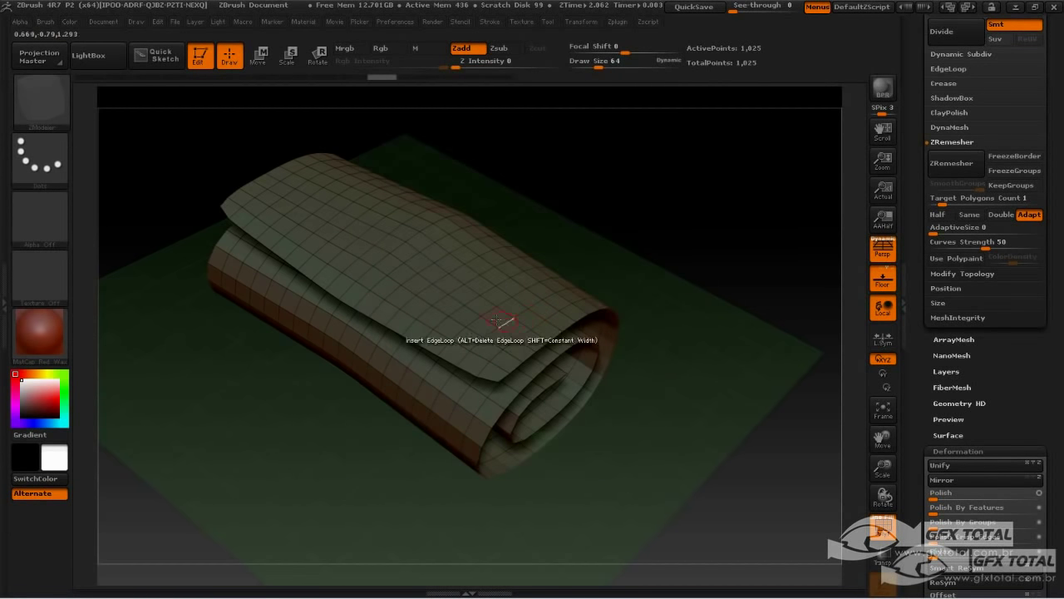
left_click_drag(489, 313, 501, 348)
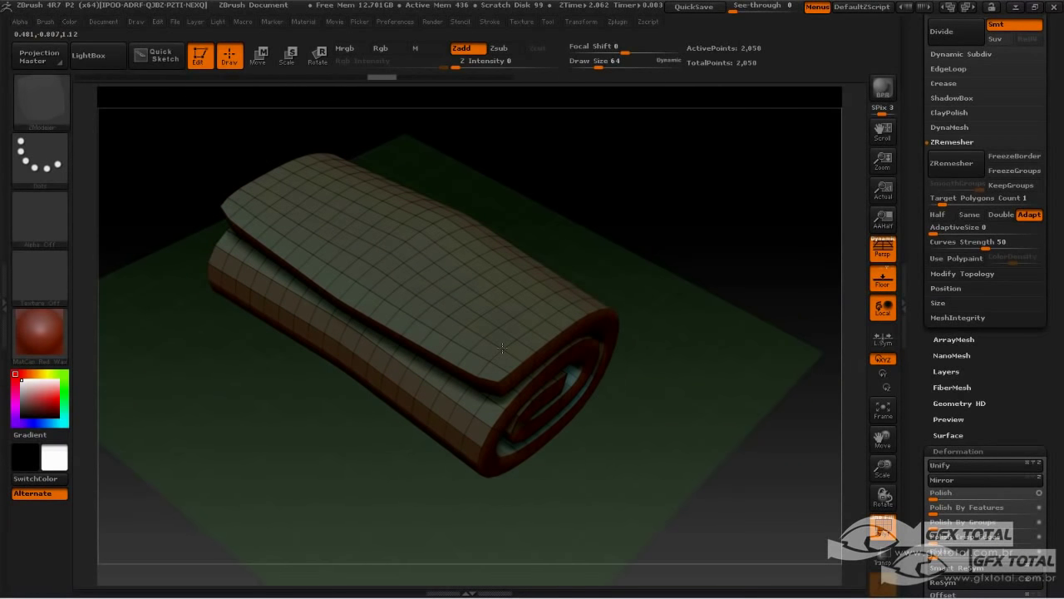
left_click_drag(665, 349, 762, 241)
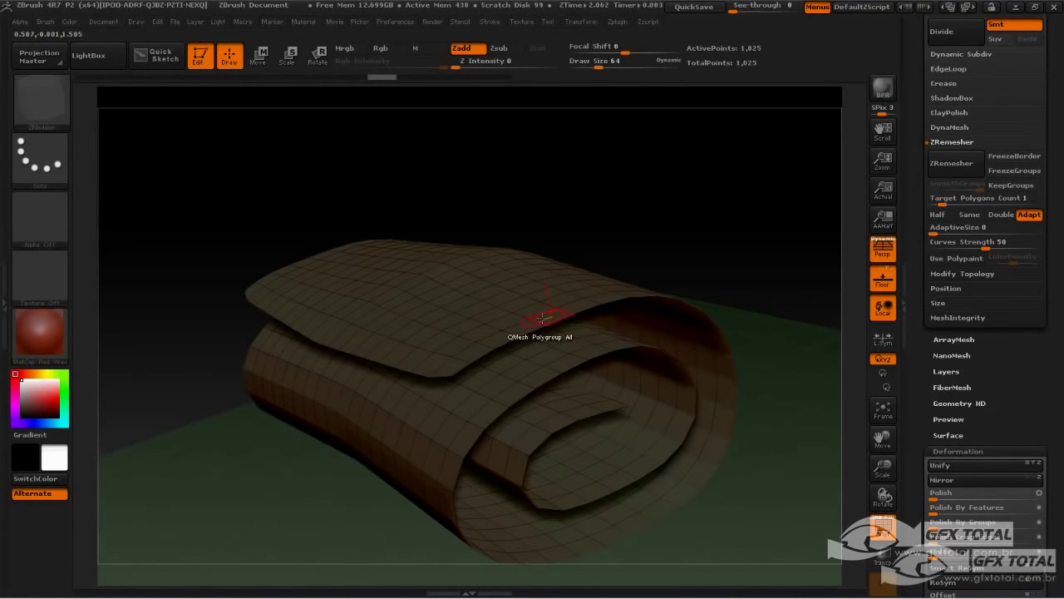
left_click_drag(546, 318, 545, 274)
left_click_drag(753, 167, 763, 255)
left_click_drag(770, 175, 754, 190)
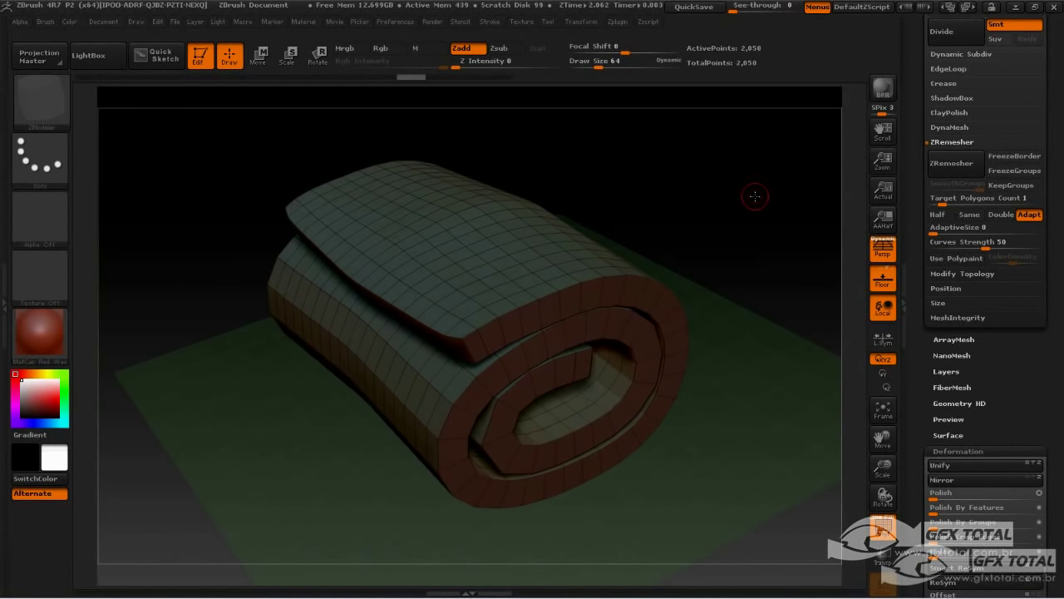
Step: Turn on dynamic subdivision for the thickened roll and raise its smooth subdivision level
key("d")
scroll(919, 135, "up", 2)
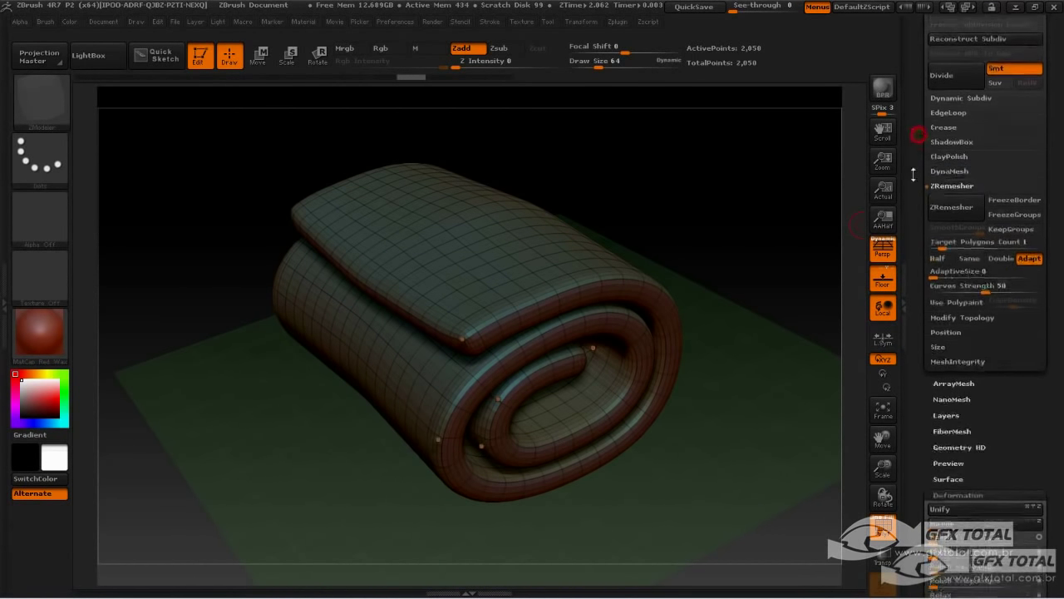
left_click(954, 107)
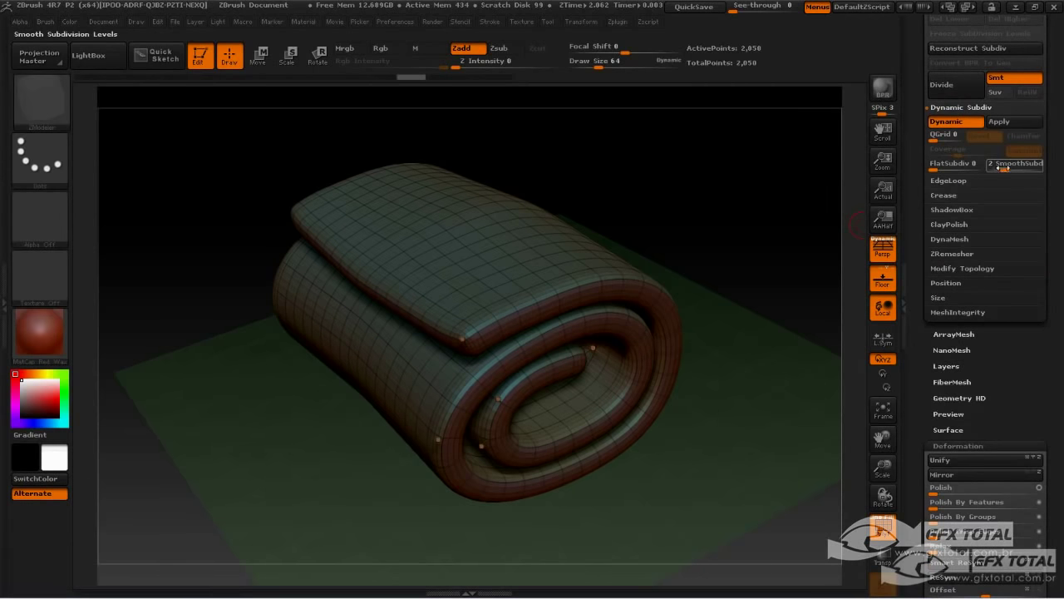
Step: Examine the smoothed roll from several angles and compare it with the colchao-fechado reference photo
left_click_drag(730, 203, 748, 251)
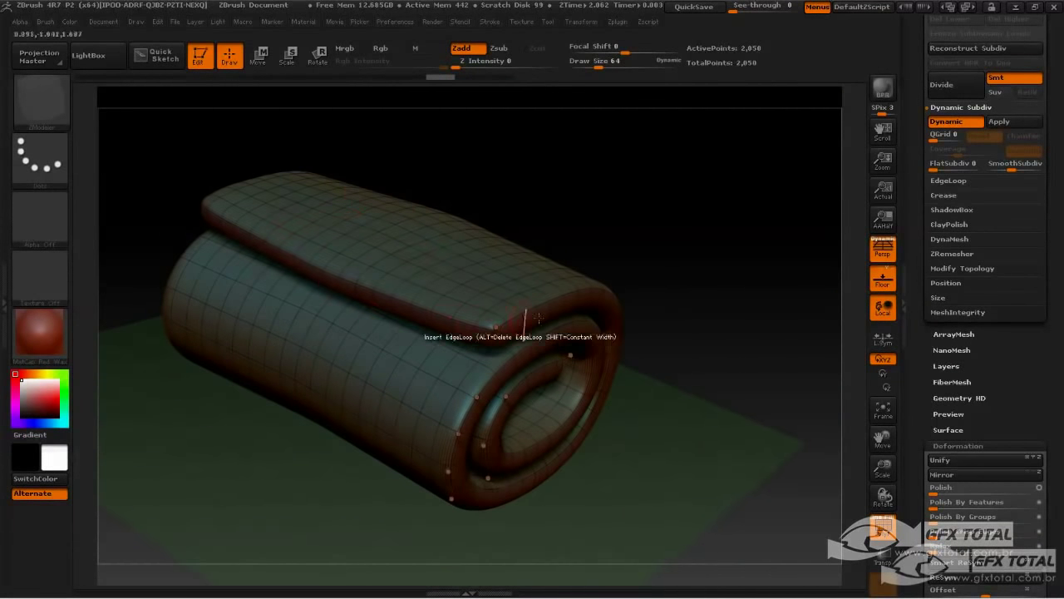
left_click_drag(729, 344, 719, 283)
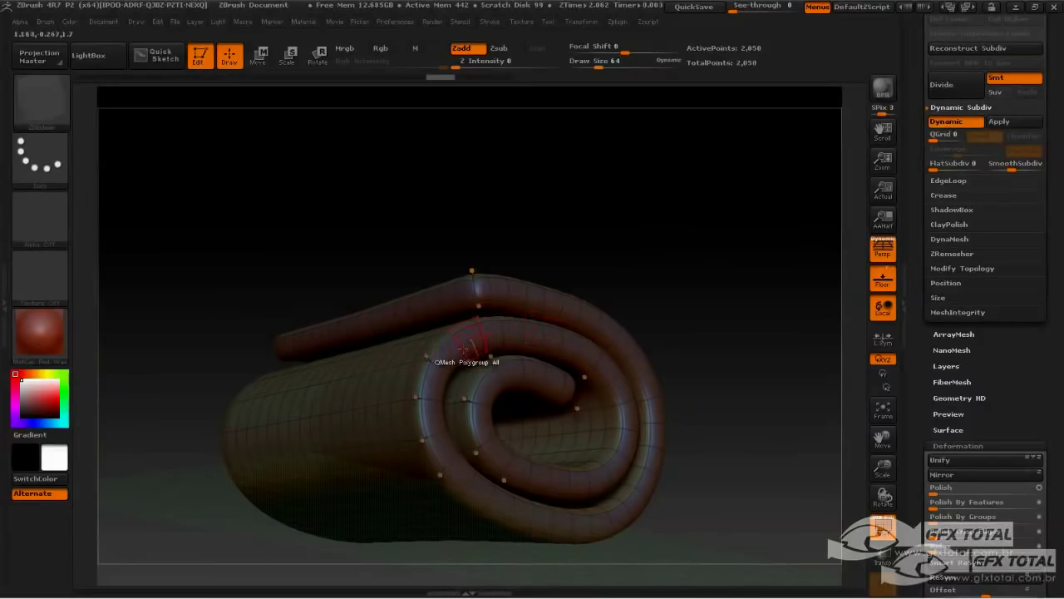
left_click_drag(530, 266, 627, 307)
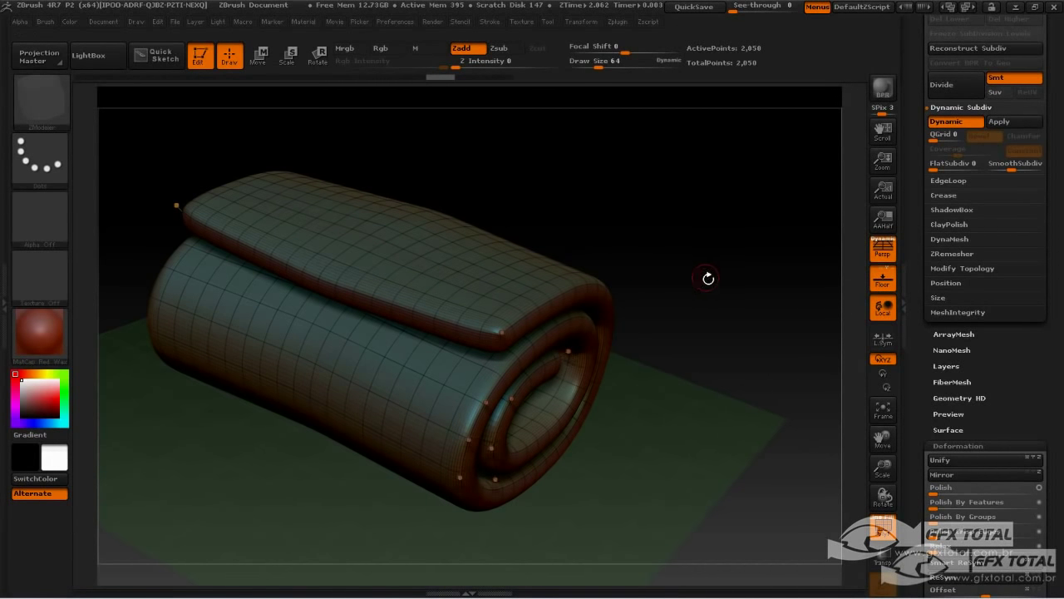
left_click_drag(708, 275, 659, 295)
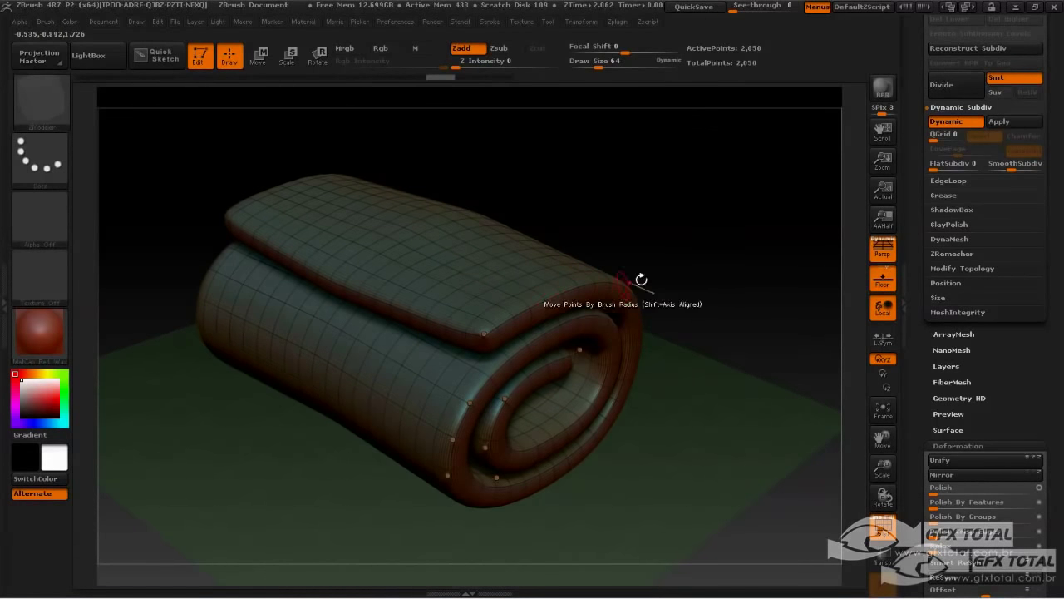
left_click_drag(715, 287, 717, 271)
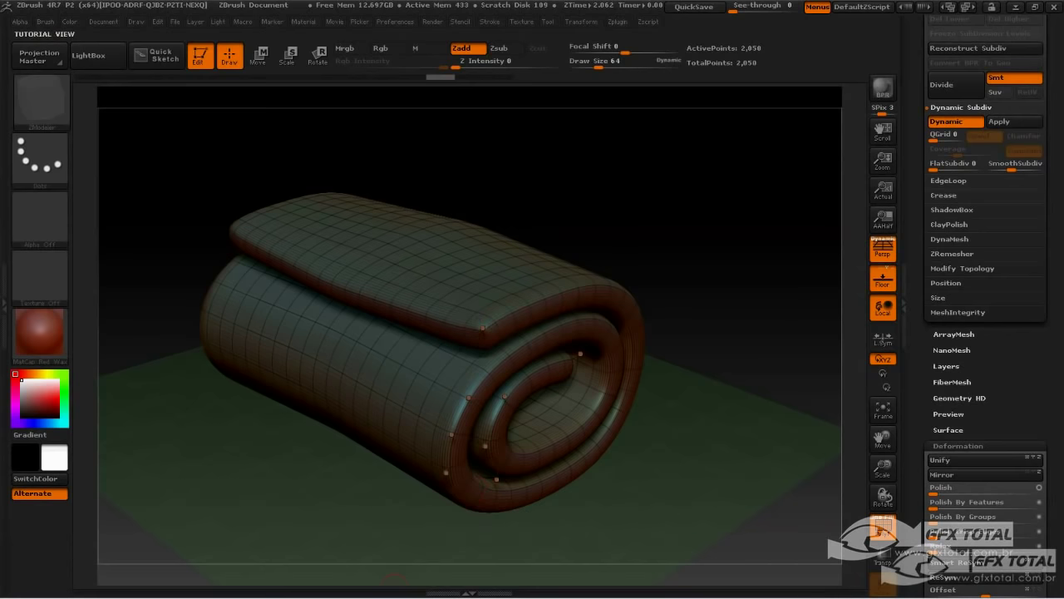
left_click(524, 579)
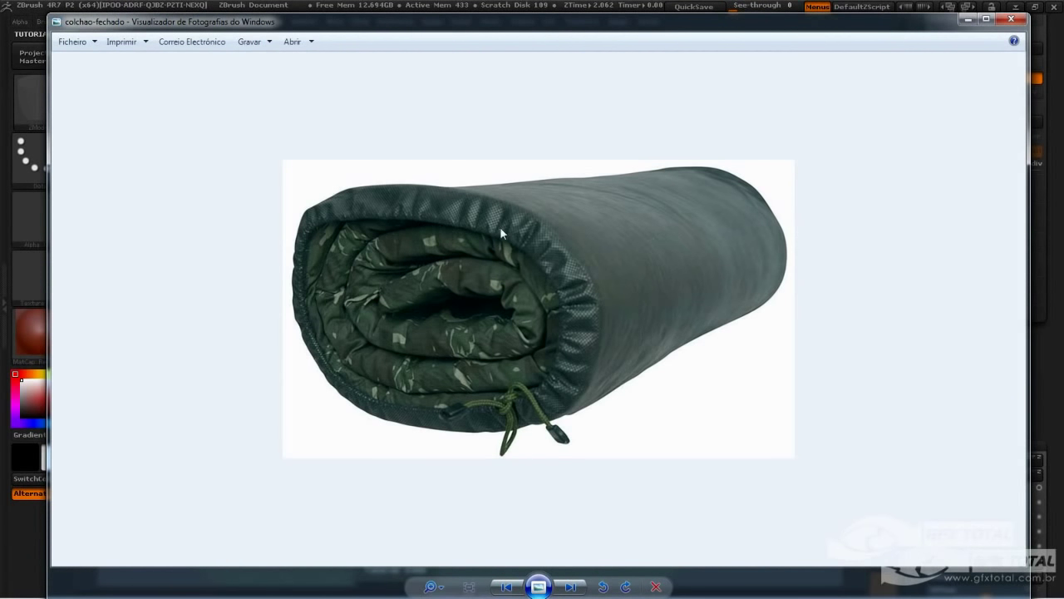
left_click(968, 20)
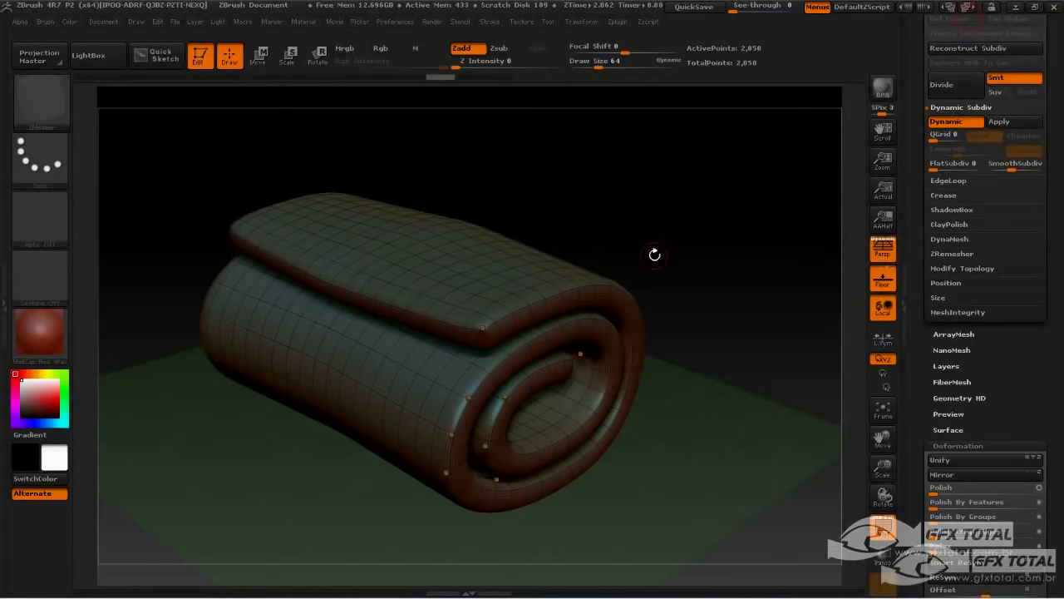
left_click_drag(703, 292, 632, 290)
Step: Turn off dynamic subdivision and crease the edge loop around the roll's rim using Crease with the EdgeLoop Complete target
left_click(945, 121)
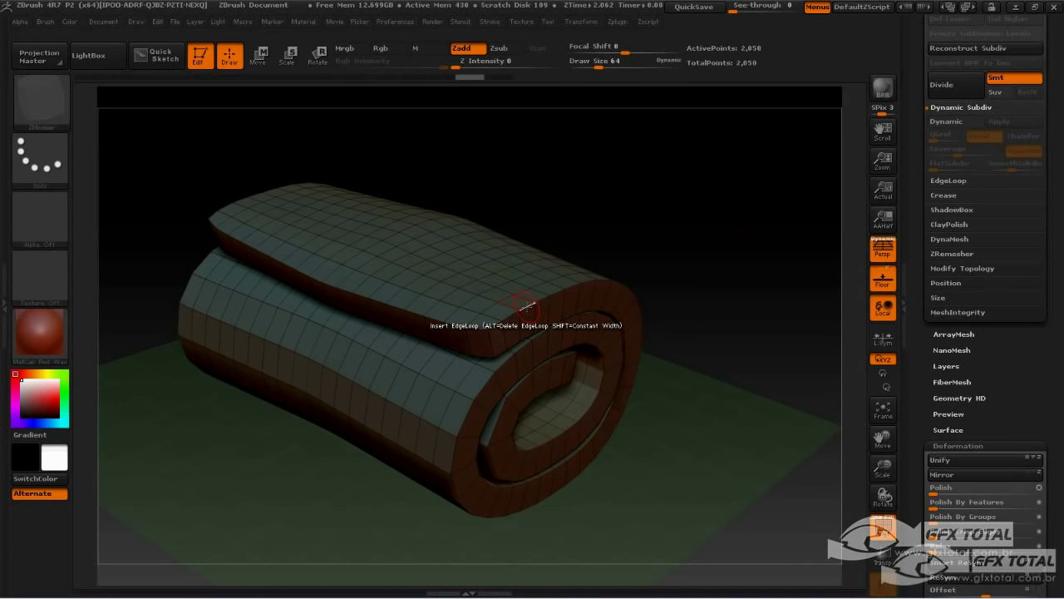
key("space")
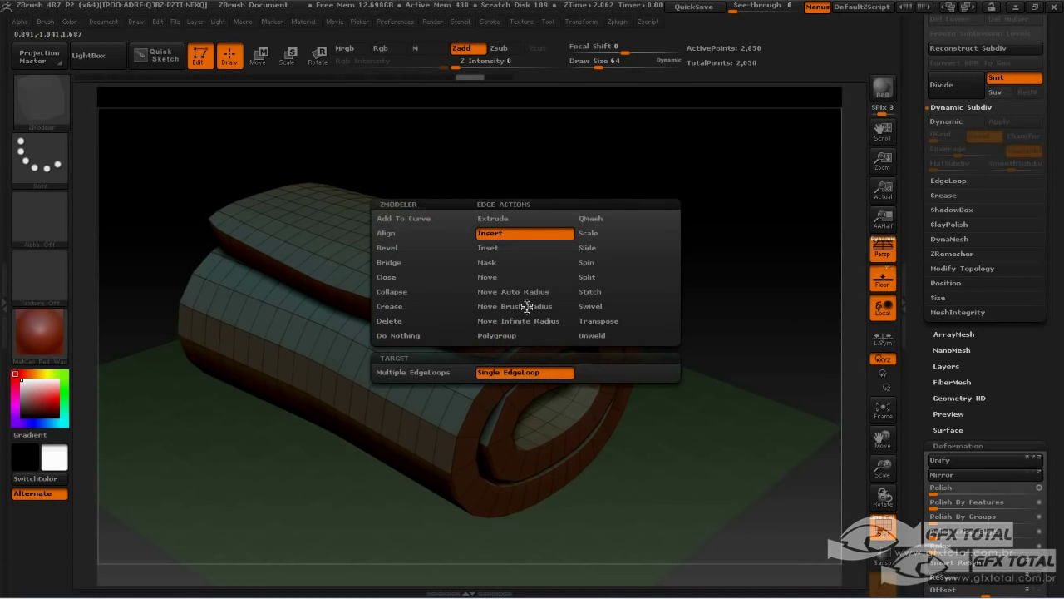
left_click(400, 307)
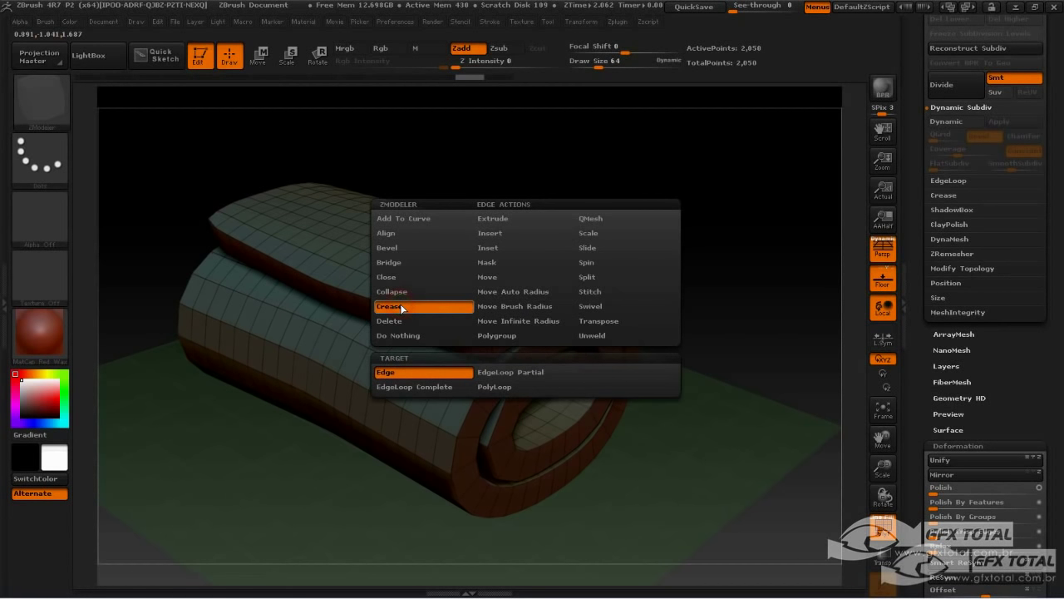
left_click(425, 384)
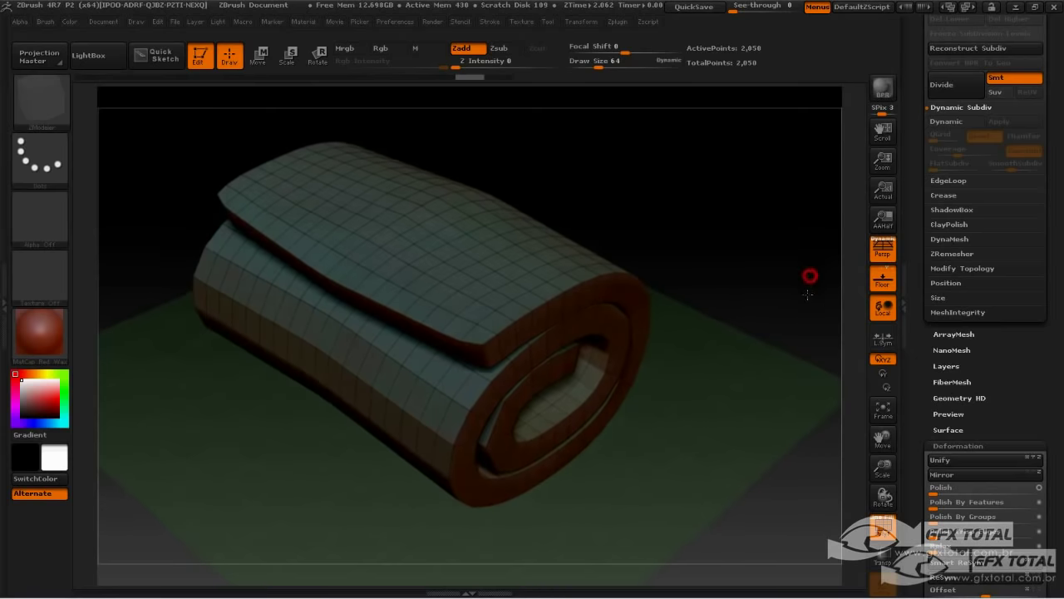
left_click_drag(794, 295, 613, 190)
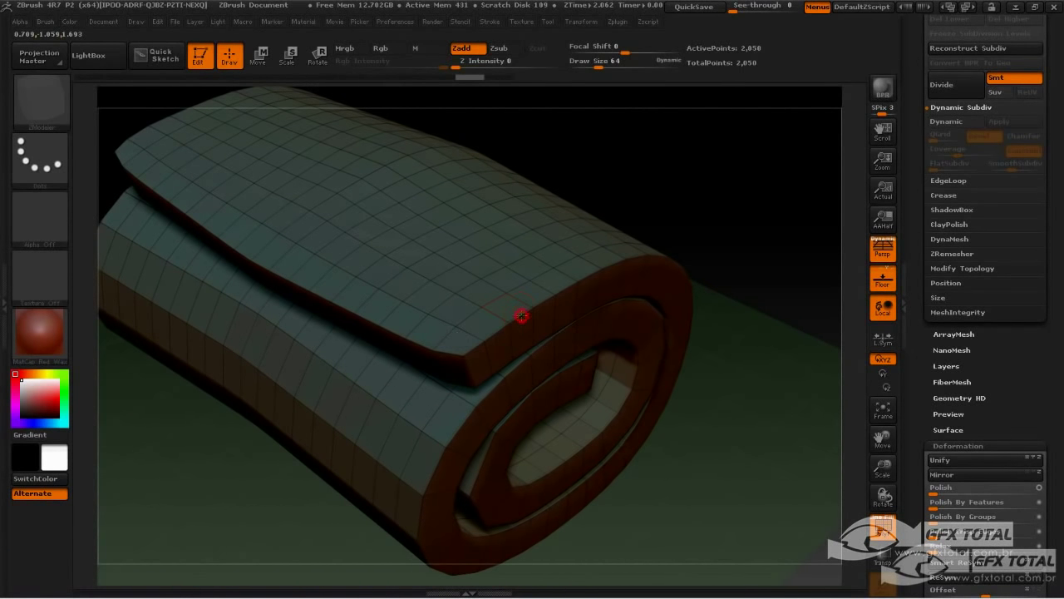
left_click_drag(815, 211, 716, 307)
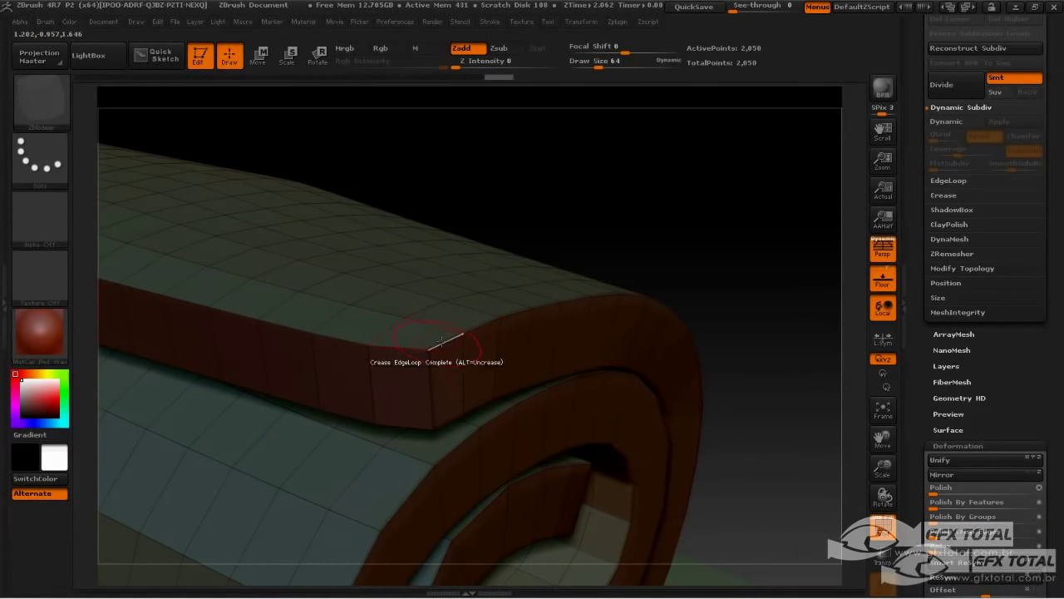
left_click_drag(715, 245, 742, 215)
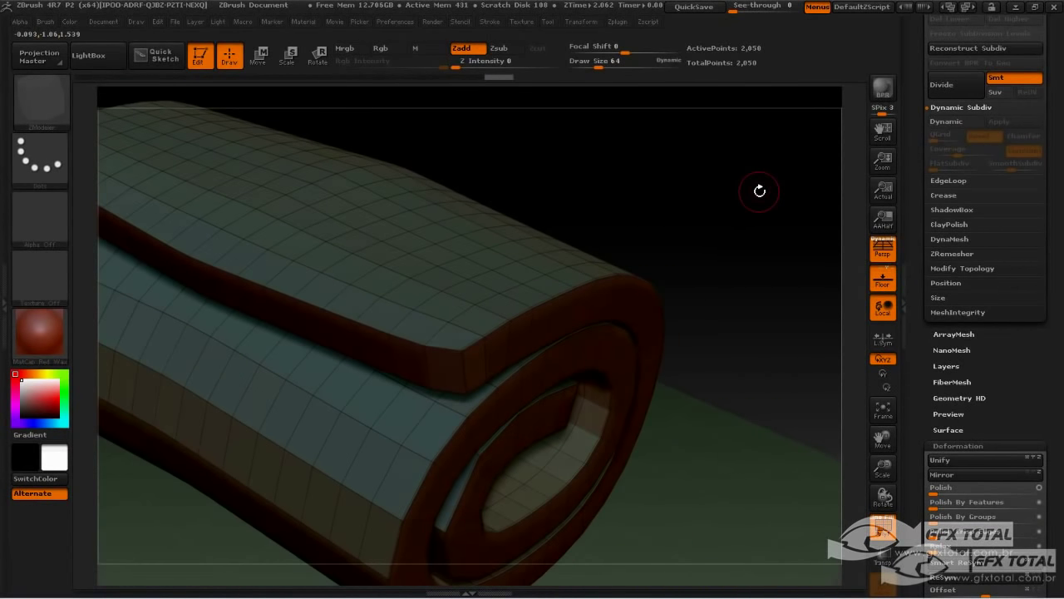
Step: Preview the crease with dynamic subdivision, turn the preview off and crease further complete edge loops along the mattress rim
key("d")
mouse_move(768, 240)
left_mouse_down()
mouse_move(715, 274)
mouse_move(771, 237)
mouse_move(748, 214)
mouse_move(763, 235)
left_mouse_up()
key("shift+d")
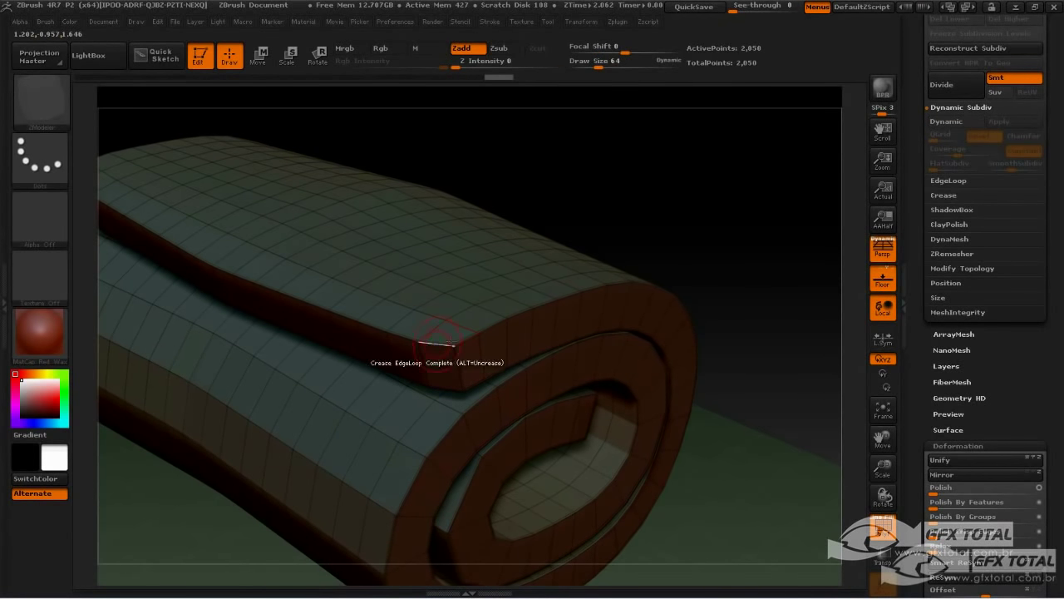
left_click_drag(722, 237, 587, 250)
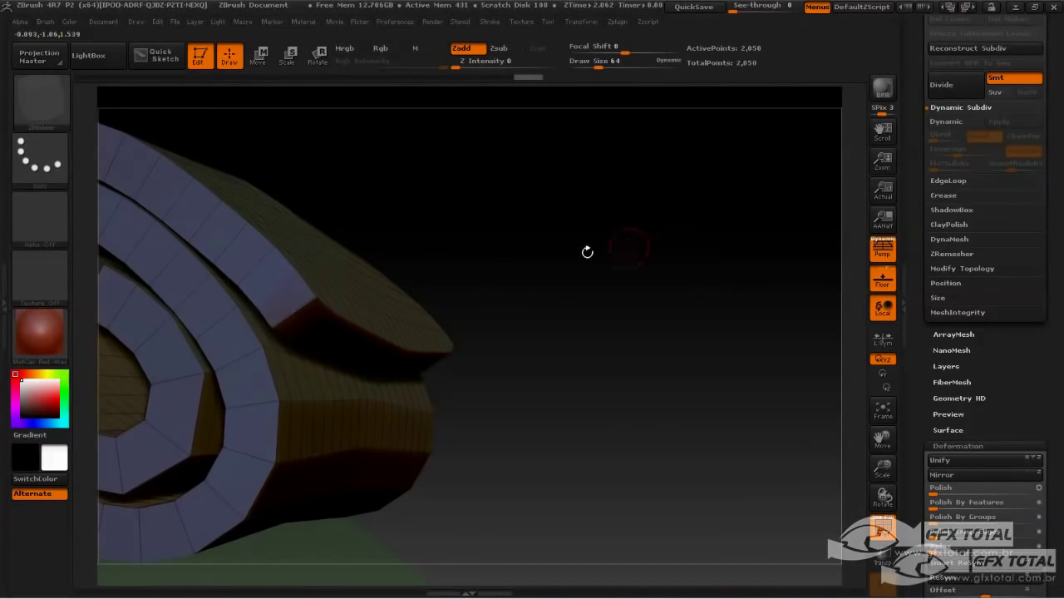
left_click_drag(465, 249, 564, 251)
key("f")
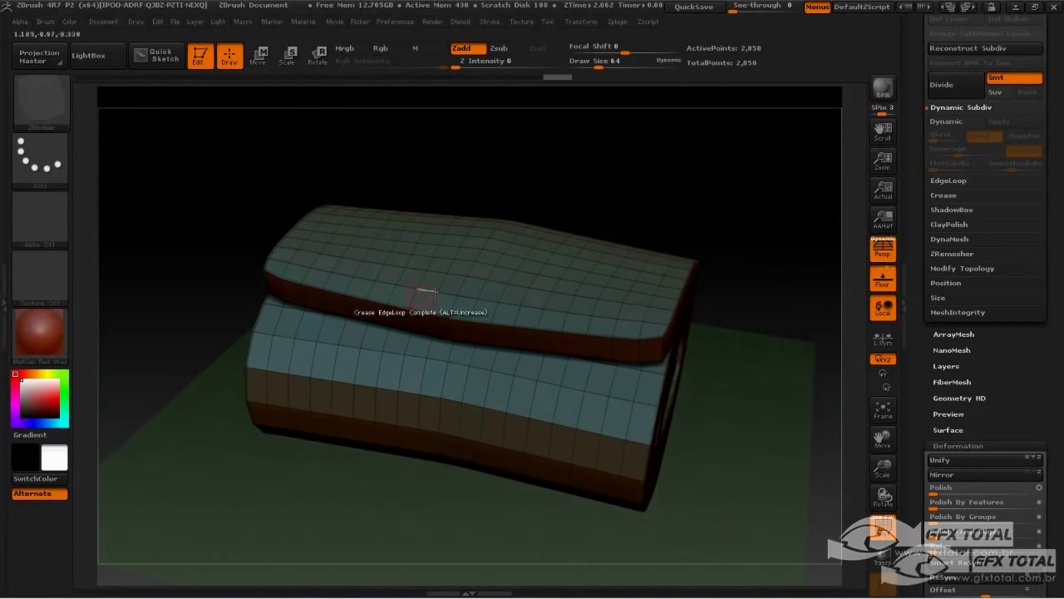
Step: Activate symmetry so that modelling actions are mirrored along the length of the roll
left_click(581, 22)
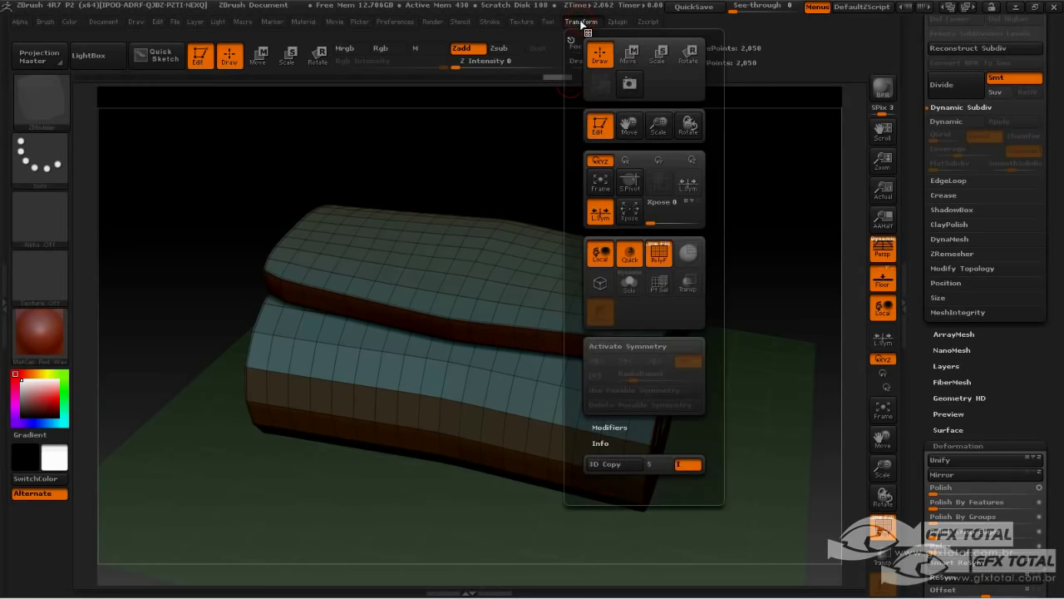
left_click(628, 346)
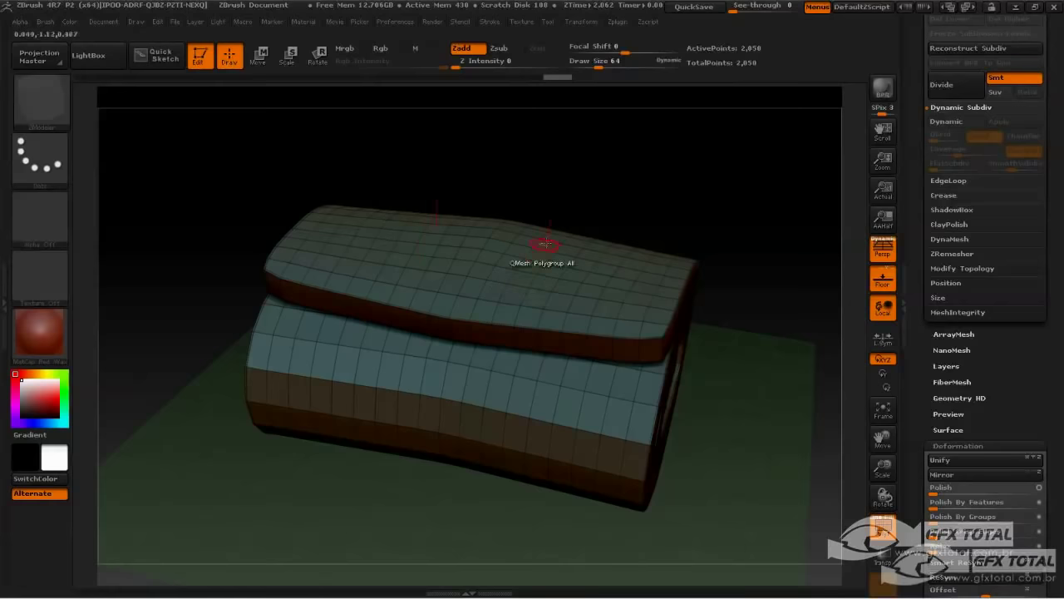
left_click_drag(747, 397, 657, 389)
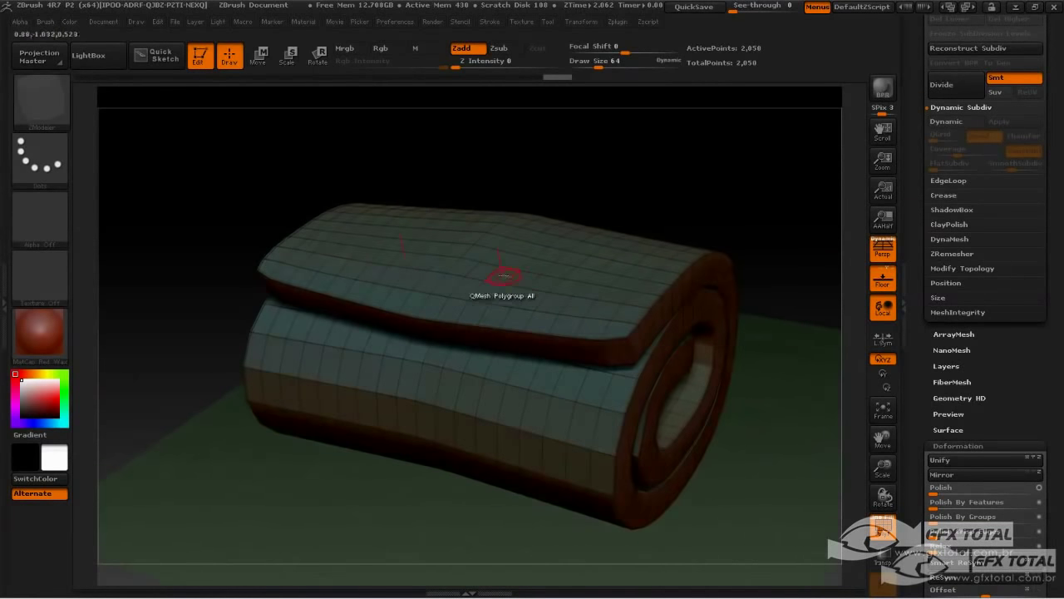
left_click_drag(784, 235, 842, 283)
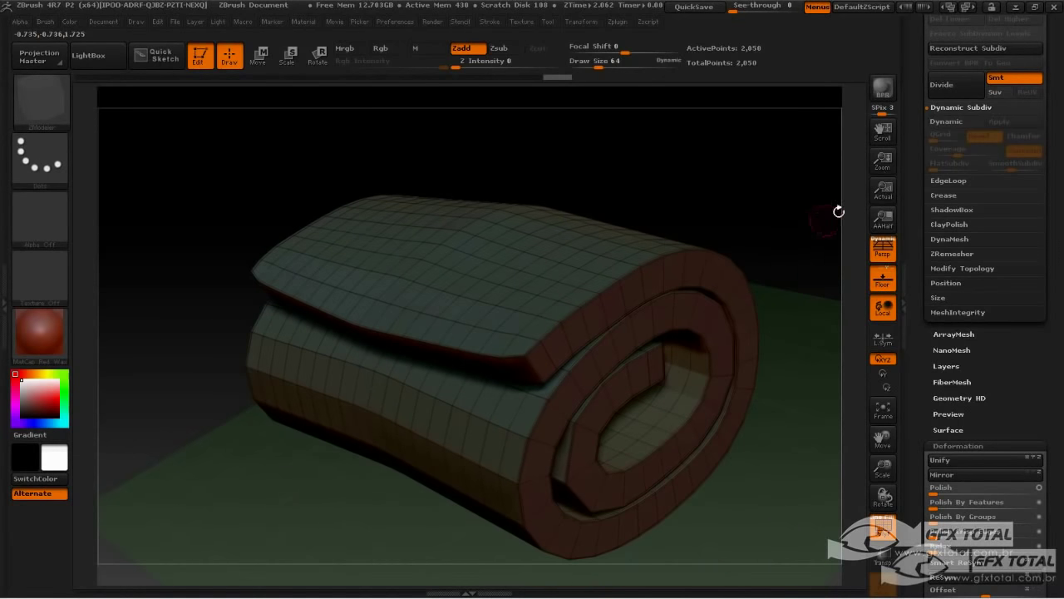
Step: Turn dynamic subdivision back on for the creased roll and apply it to the mesh as real subdivision levels
left_click(946, 121)
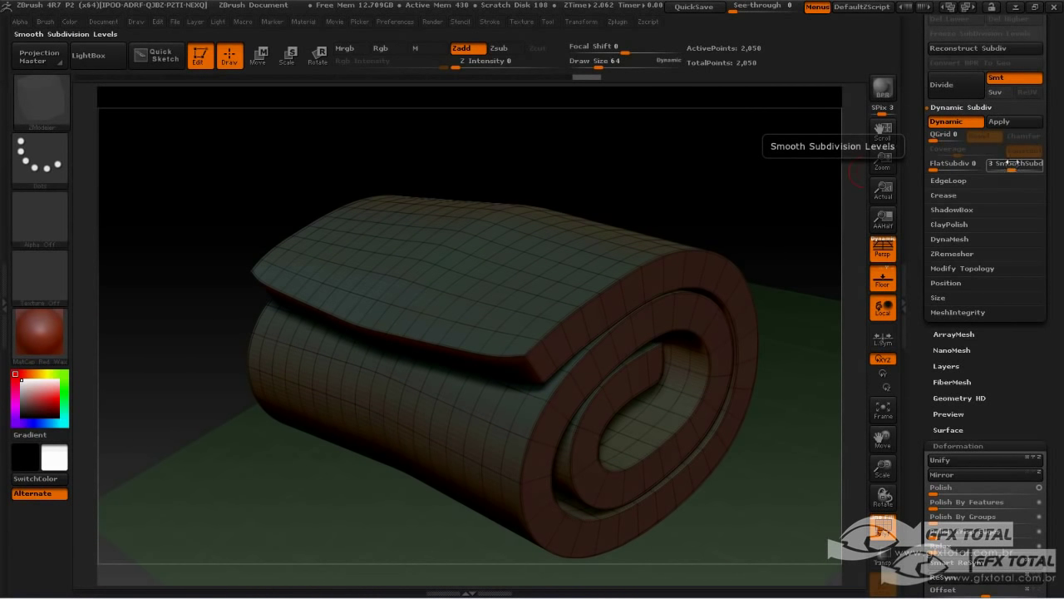
left_click_drag(714, 211, 849, 196)
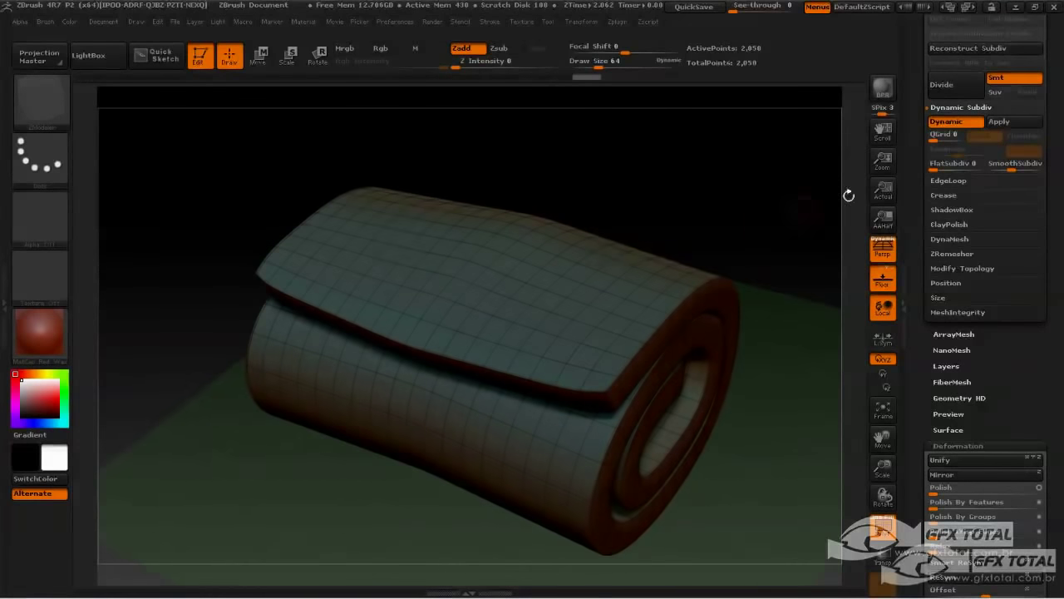
left_click(1007, 122)
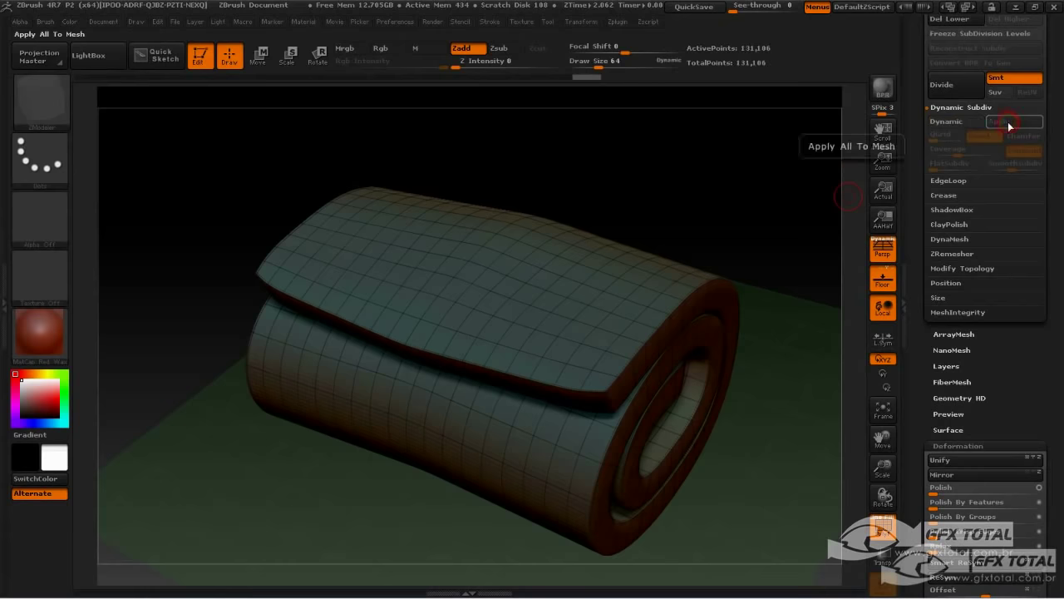
left_click_drag(744, 209, 854, 163)
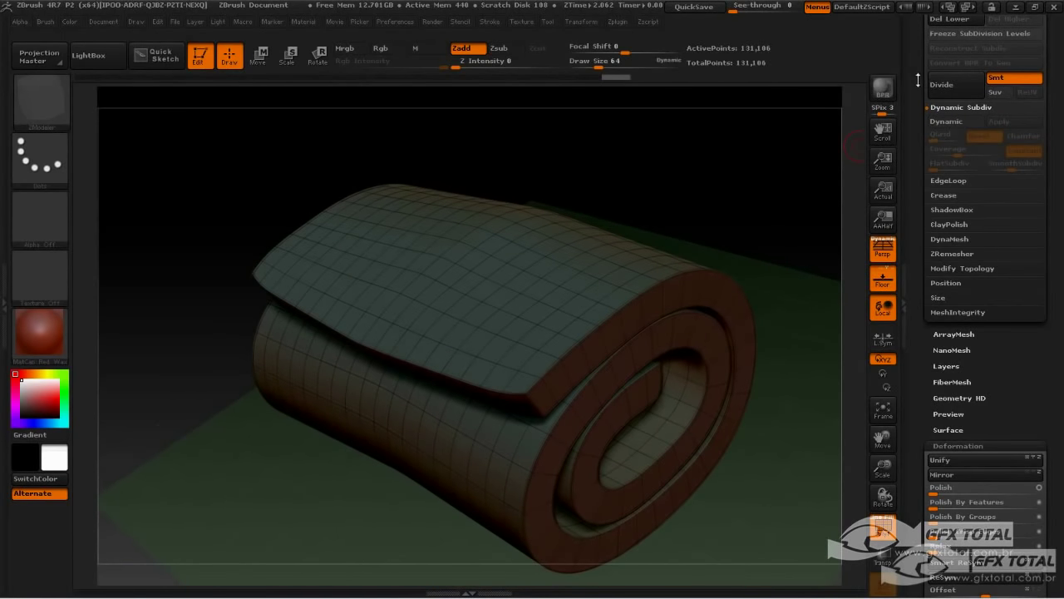
Step: Compare the roll's shape at subdivision level 1 and level 4, ending on level 4
left_click_drag(918, 80, 919, 160)
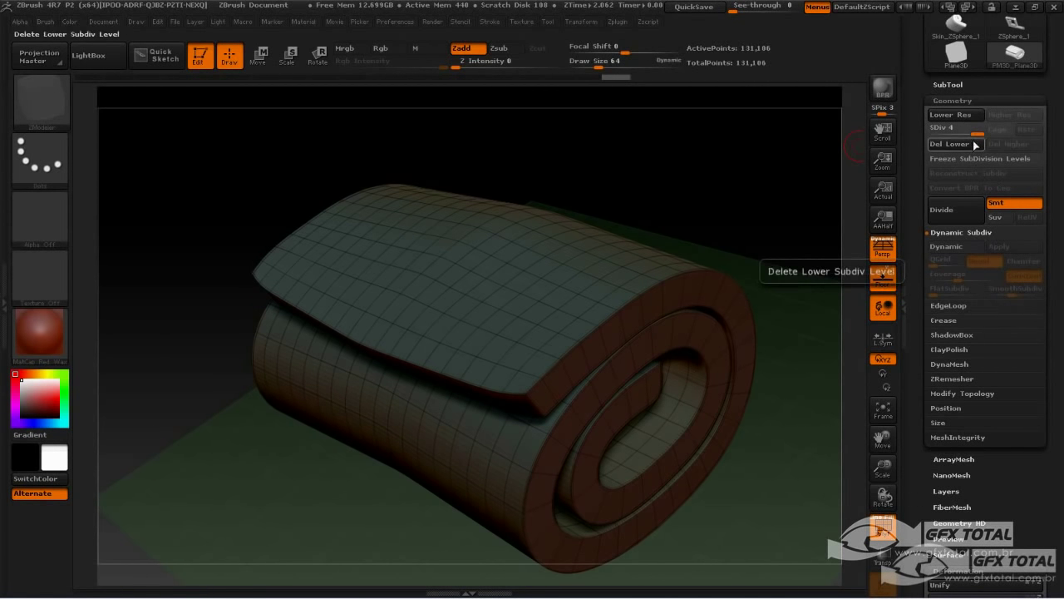
left_click_drag(975, 132, 840, 167)
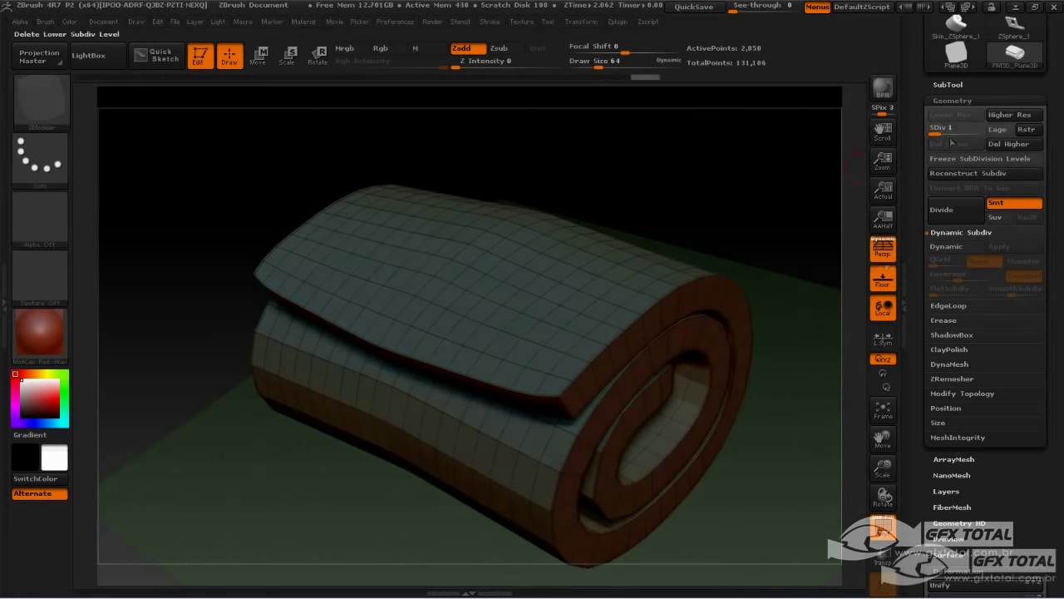
left_click(976, 130)
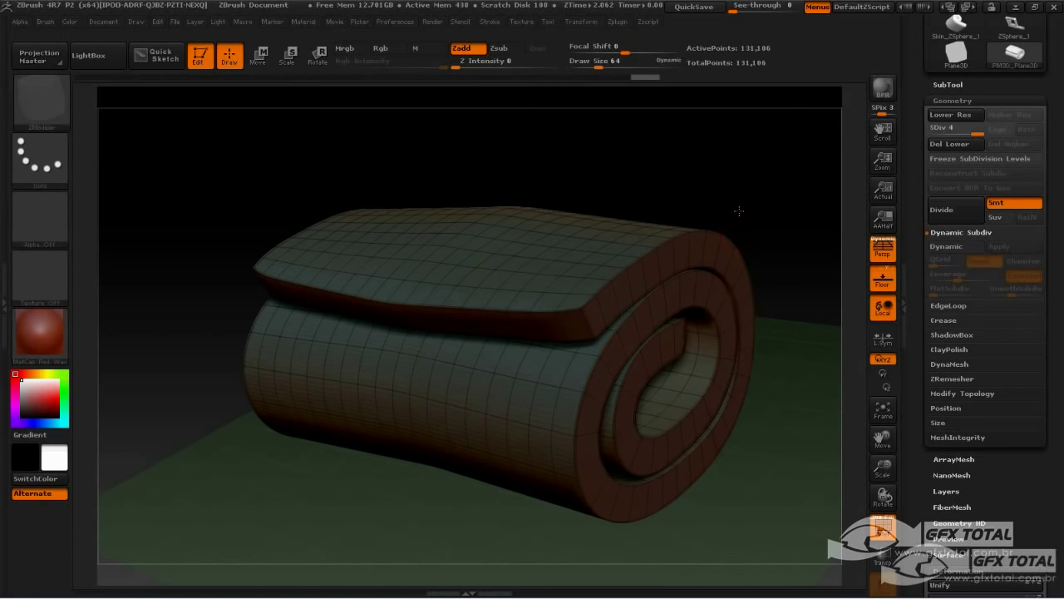
Step: Soften the subdivided roll's hard edges with a slight Polish deformation
left_click_drag(930, 462, 929, 131)
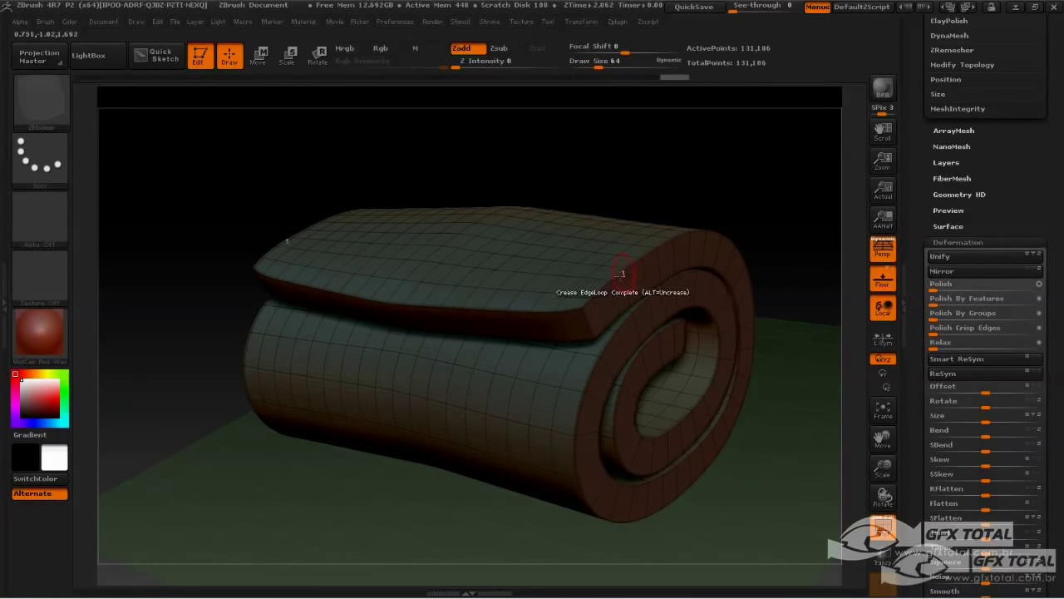
left_click_drag(935, 287, 949, 286)
left_click_drag(759, 237, 753, 200)
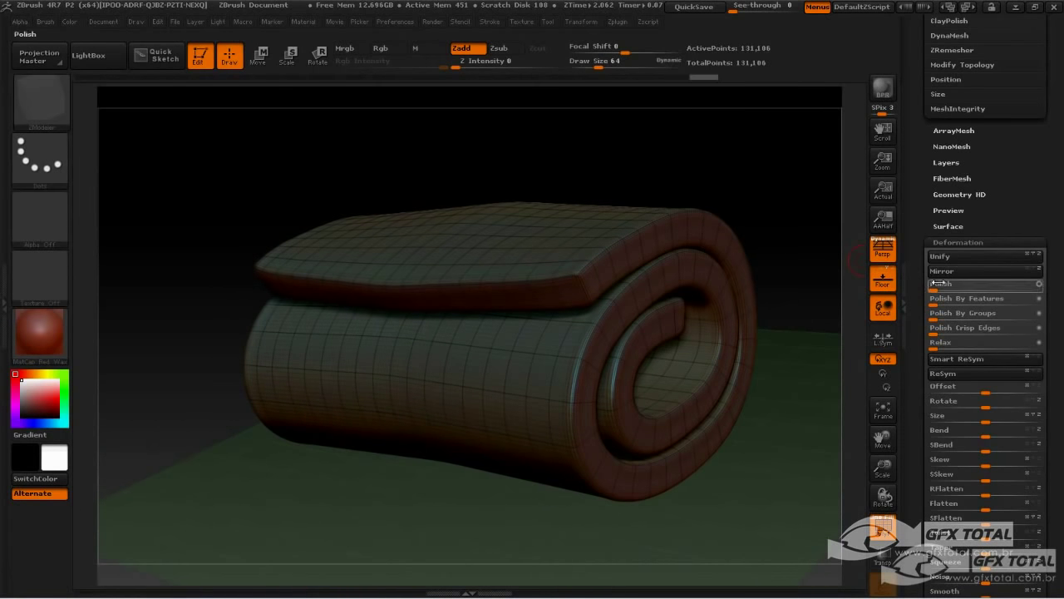
left_click_drag(814, 216, 715, 252)
left_click_drag(770, 208, 764, 193)
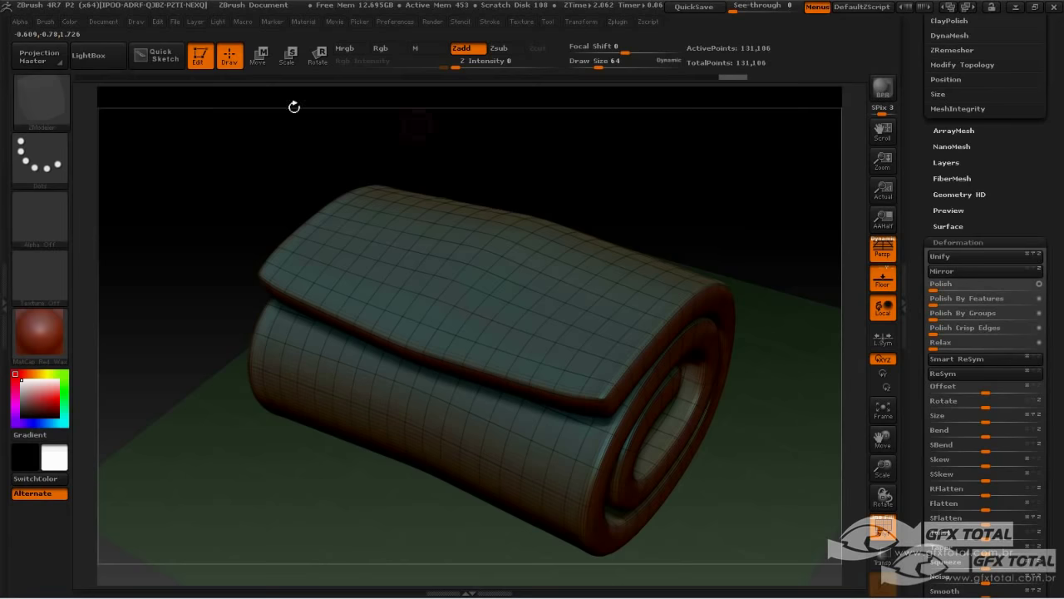
Step: Switch to the Standard sculpting brush and hide the polygon wireframe on the roll
left_click(42, 102)
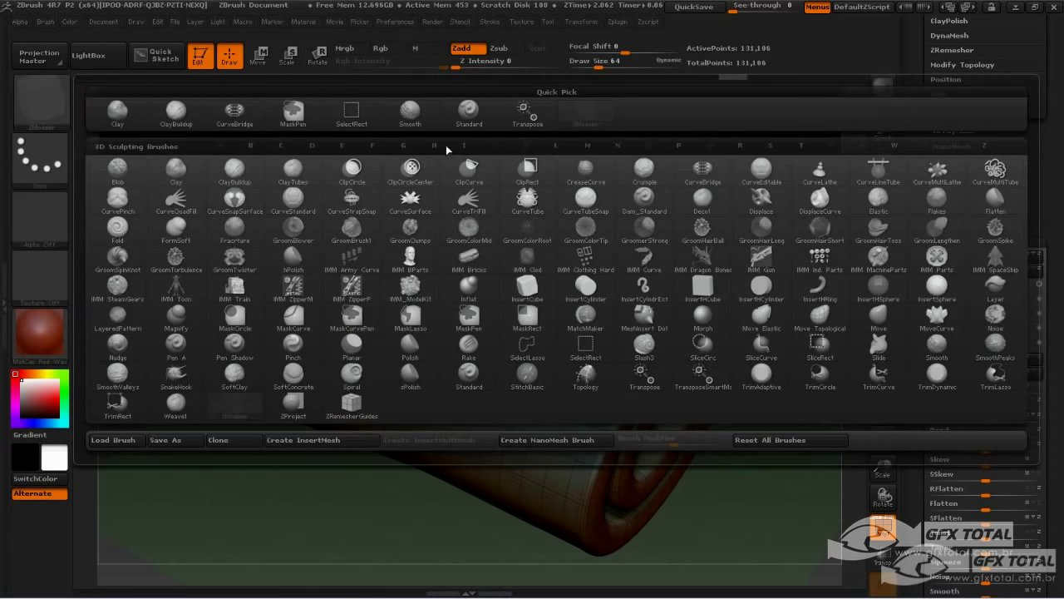
left_click(489, 115)
left_click_drag(706, 182, 440, 218)
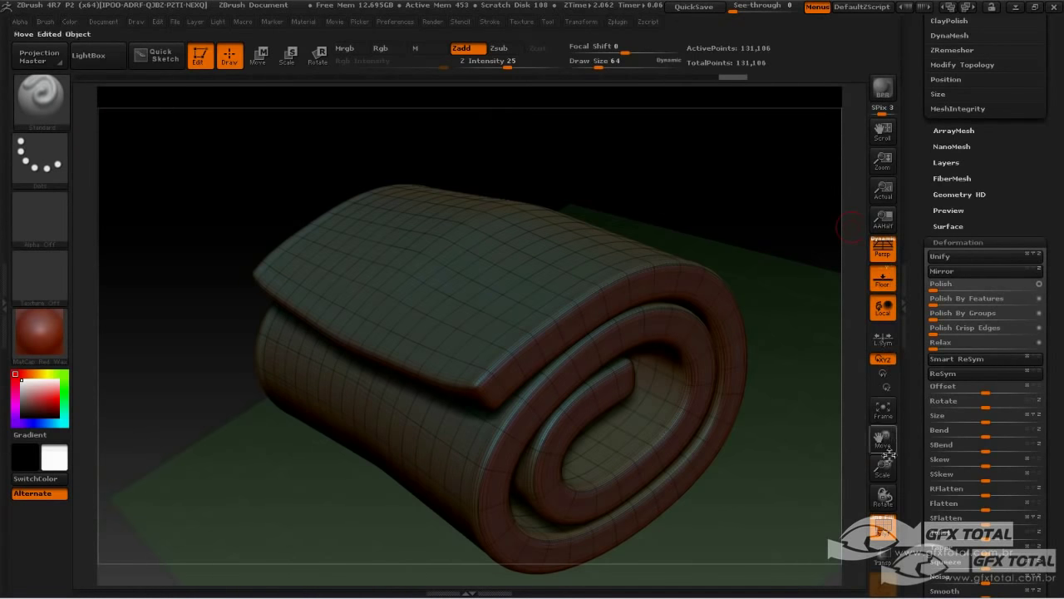
left_click(883, 529)
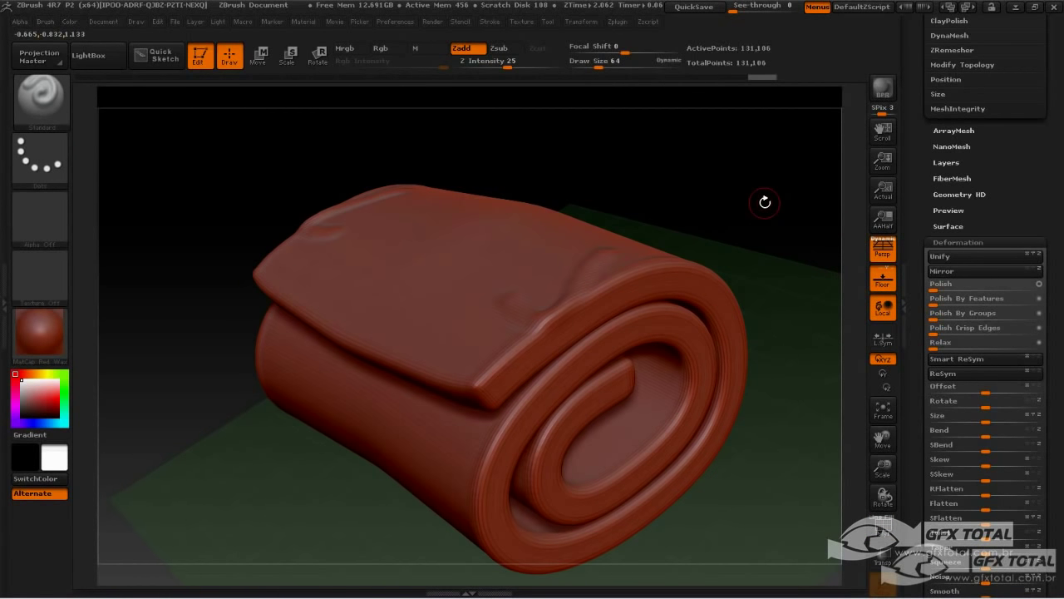
Step: Try short Standard and Smooth brush strokes along the upper flap's side edge and undo them
left_click_drag(750, 190, 729, 236)
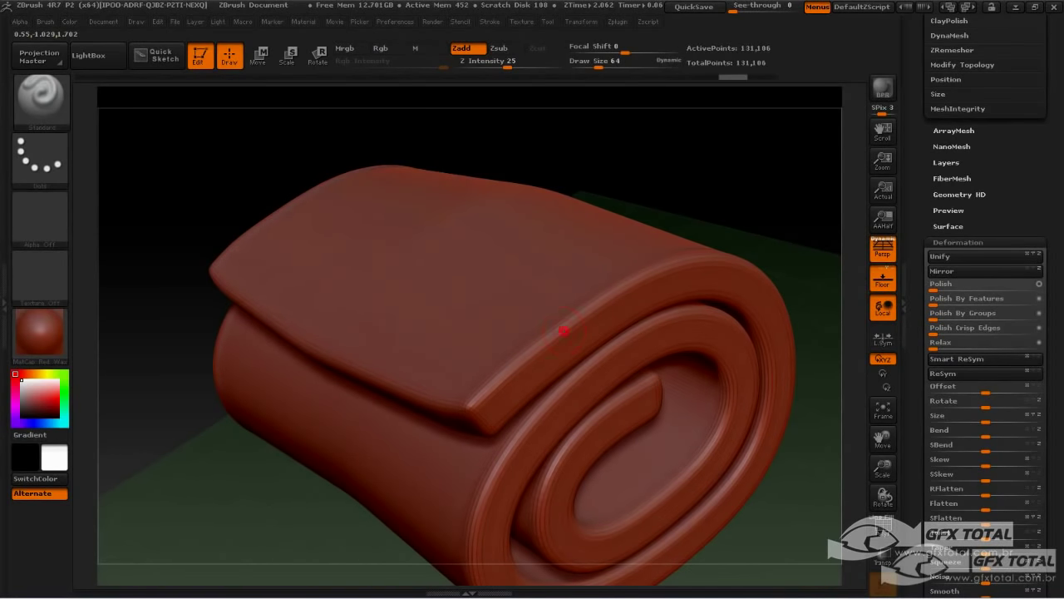
mouse_move(564, 331)
left_mouse_down()
mouse_move(507, 327)
mouse_move(589, 318)
mouse_move(513, 345)
left_mouse_up()
key("ctrl+z")
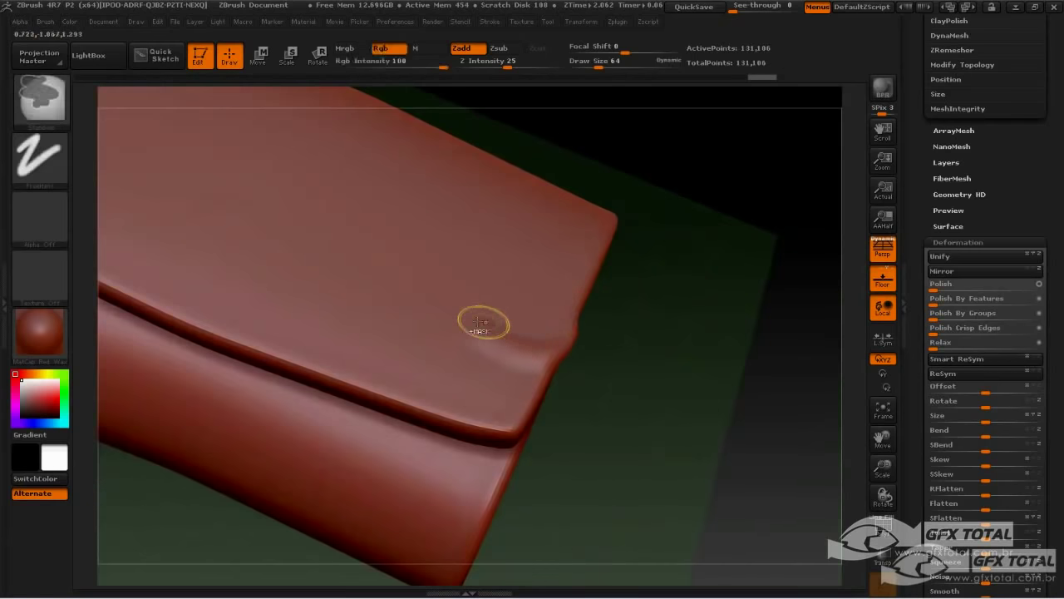
mouse_move(488, 316)
left_mouse_down("shift")
mouse_move(520, 341)
mouse_move(568, 331)
left_mouse_up("shift")
key("ctrl+z")
mouse_move(682, 335)
left_mouse_down()
mouse_move(658, 339)
mouse_move(743, 321)
left_mouse_up()
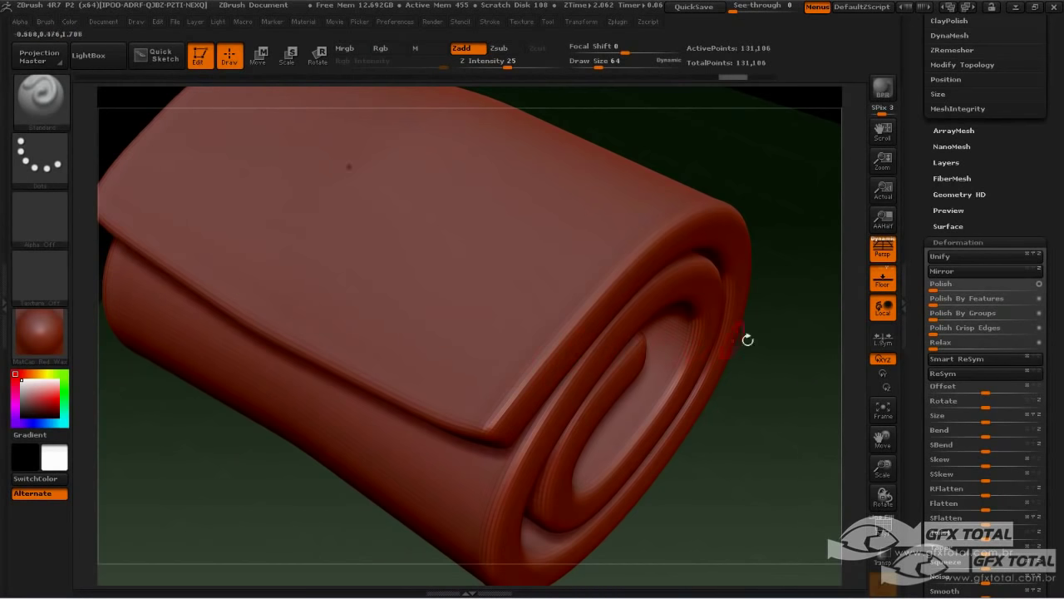
Step: Divide the mattress mesh once more to reach subdivision level 5
scroll(1008, 166, "up", 10)
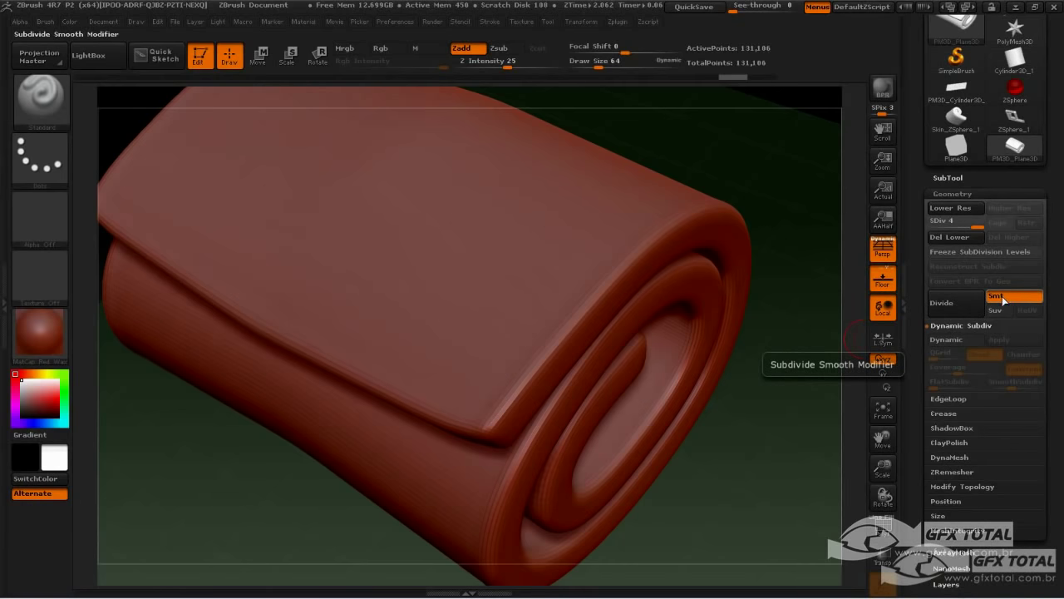
left_click(953, 305)
Step: Try curling Standard brush strokes across the roll's upper surface and undo them
left_click_drag(195, 151, 235, 146)
mouse_move(455, 248)
left_mouse_down()
mouse_move(462, 297)
mouse_move(542, 302)
mouse_move(581, 245)
left_mouse_up()
mouse_move(516, 214)
left_mouse_down()
mouse_move(419, 217)
mouse_move(403, 311)
mouse_move(465, 359)
left_mouse_up()
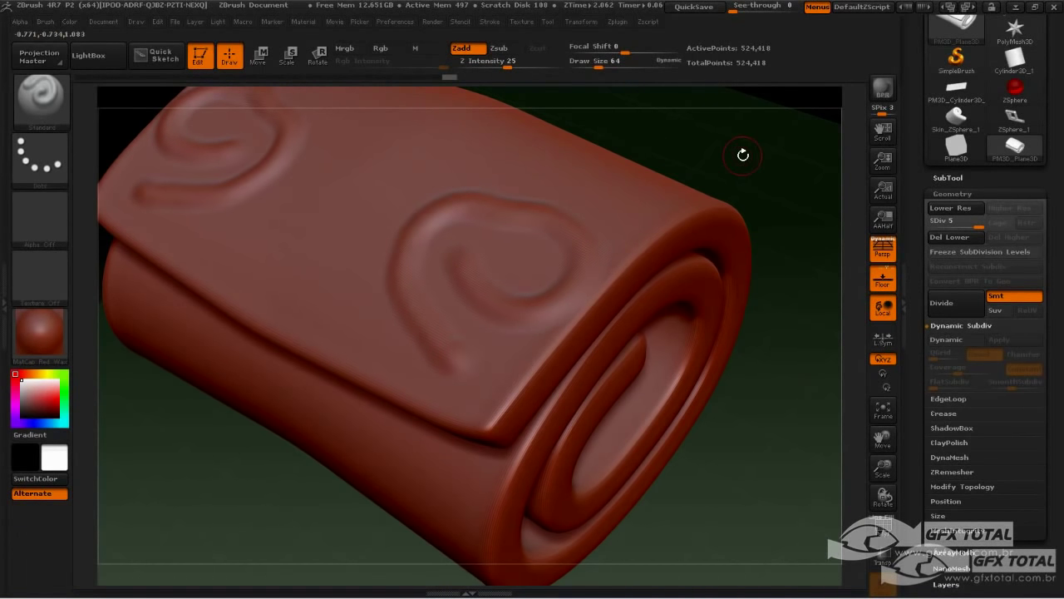
key("ctrl+z")
left_click_drag(789, 167, 752, 148)
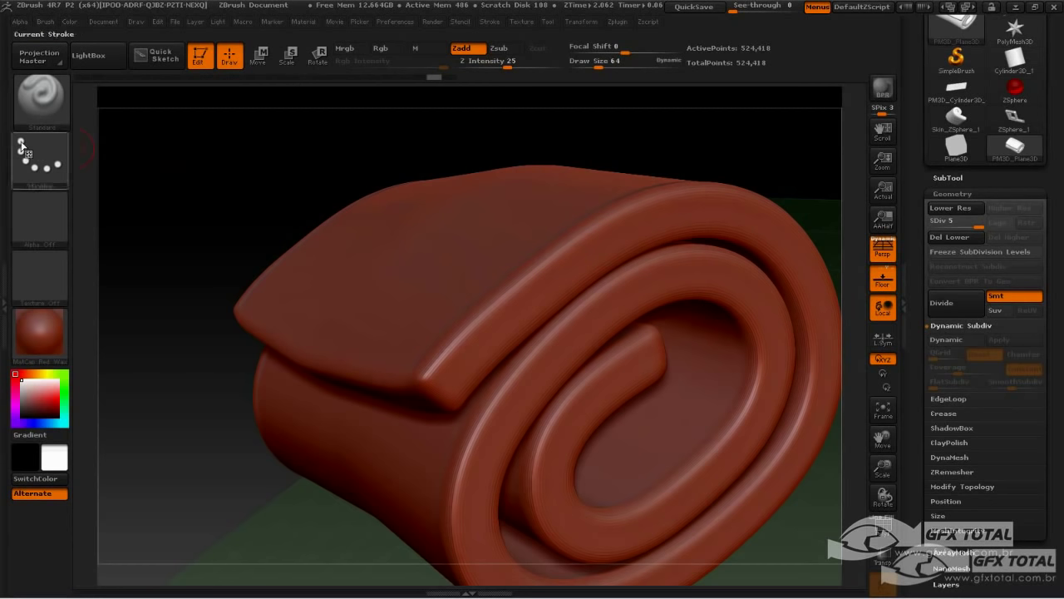
Step: Try Alpha 40 on the Standard brush, replacing it with the soft round Alpha 36
left_click(39, 98)
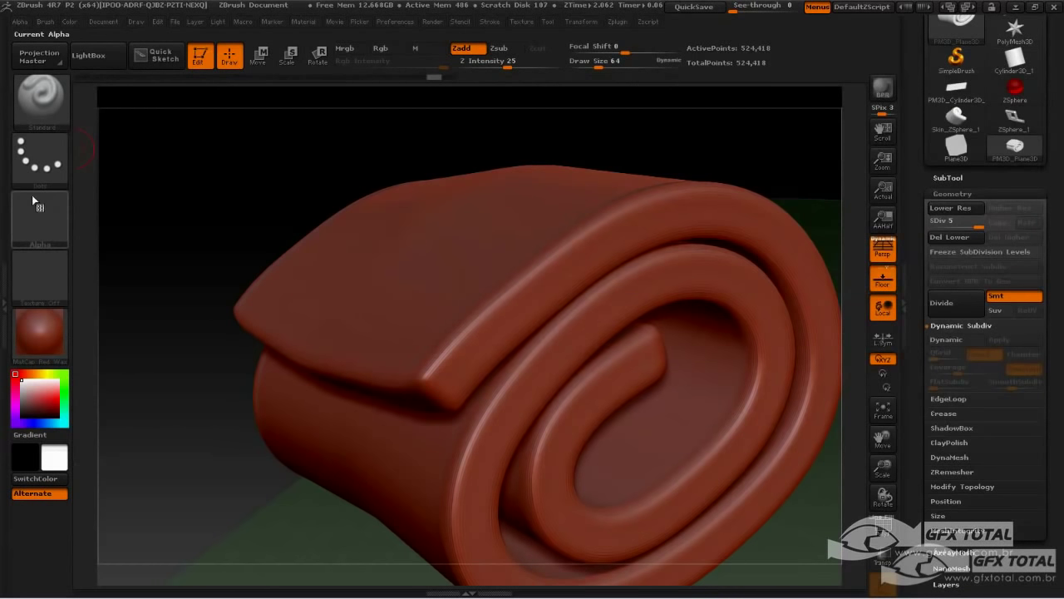
left_click(34, 212)
left_click(39, 220)
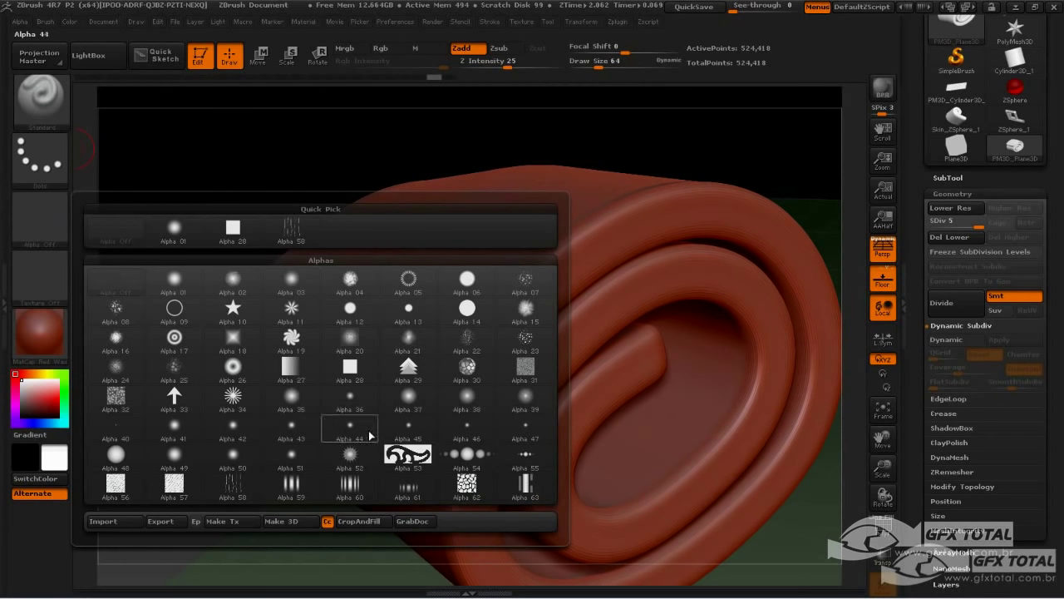
mouse_move(338, 430)
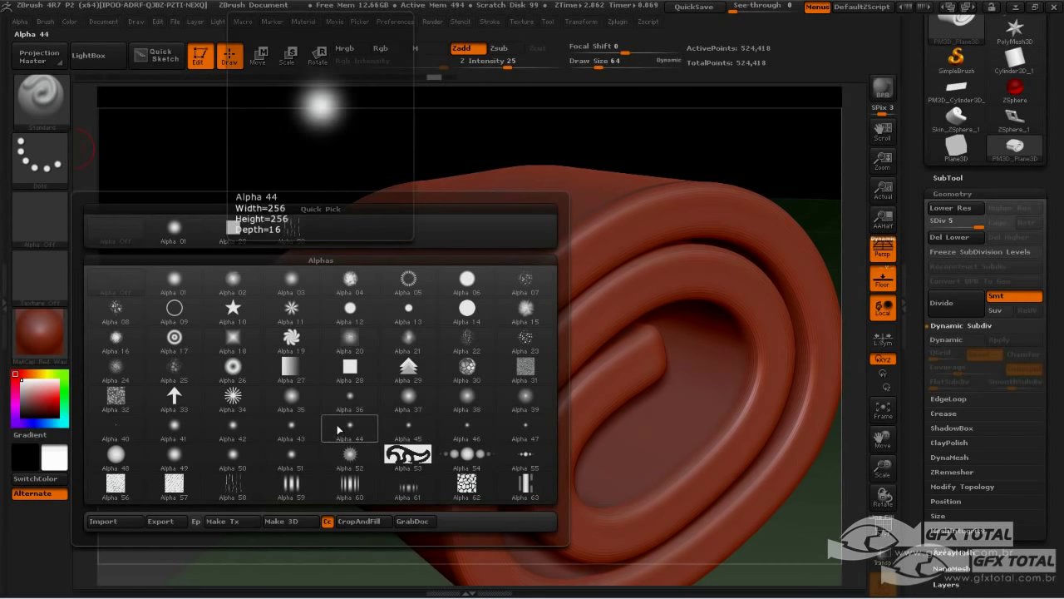
left_click(139, 434)
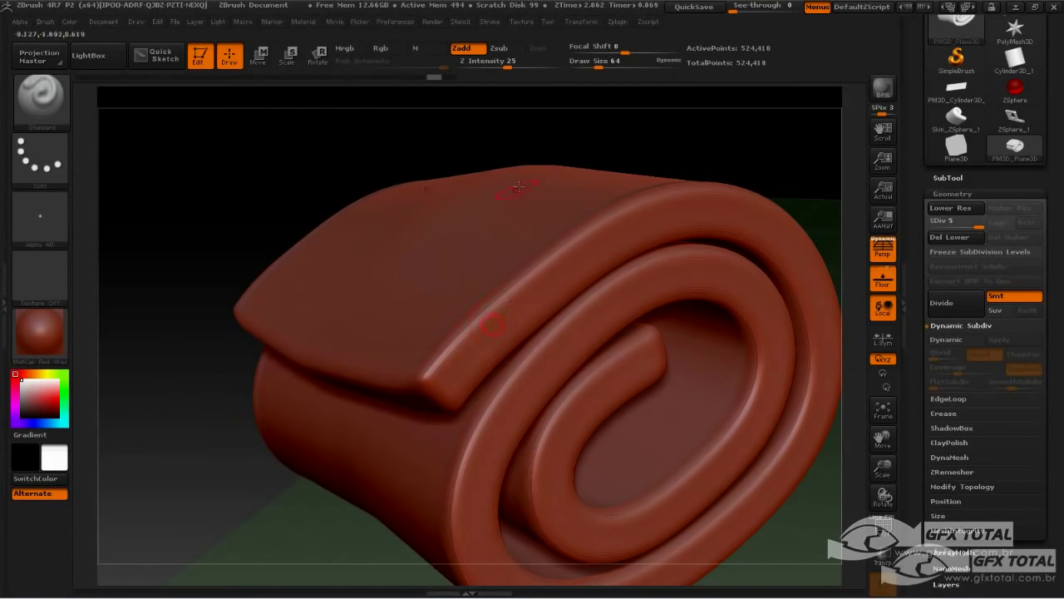
left_click(40, 218)
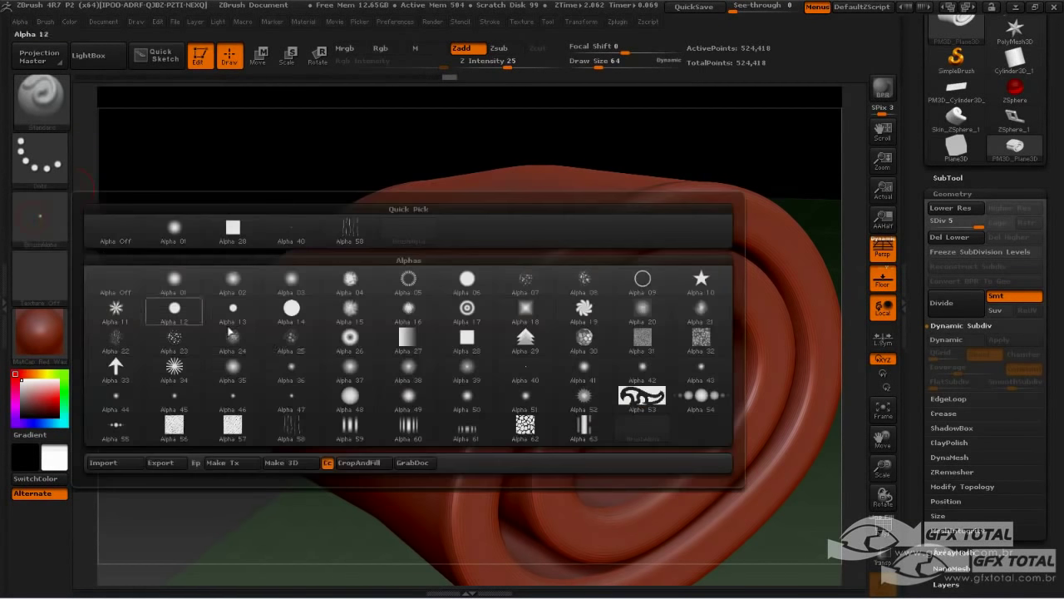
left_click(292, 376)
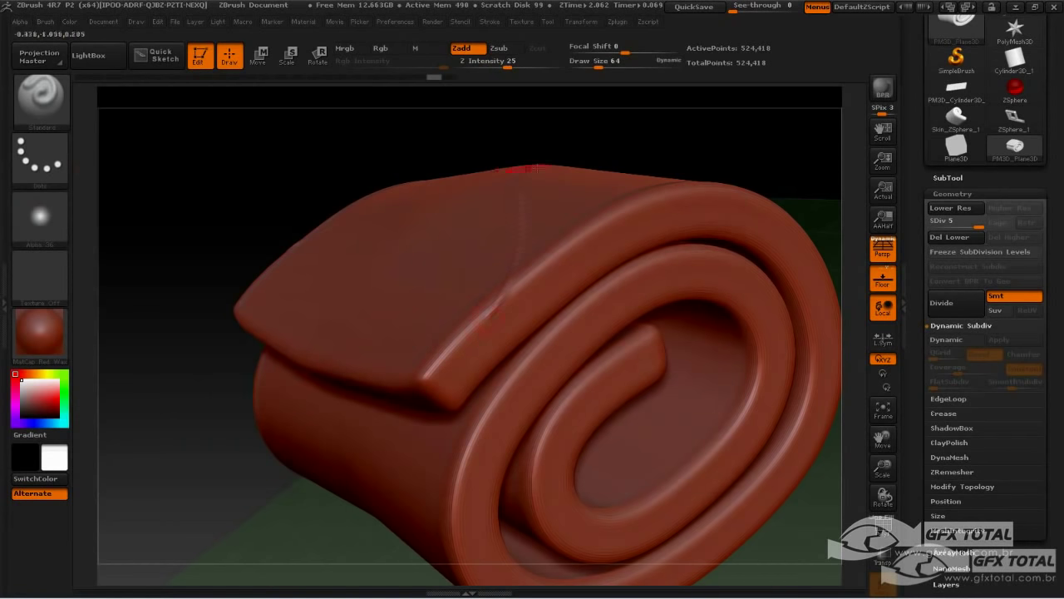
Step: Set the Standard brush's stroke type to FreeHand and its draw size to 140
mouse_move(636, 138)
left_mouse_down()
mouse_move(722, 232)
mouse_move(773, 240)
left_mouse_up()
left_click(38, 154)
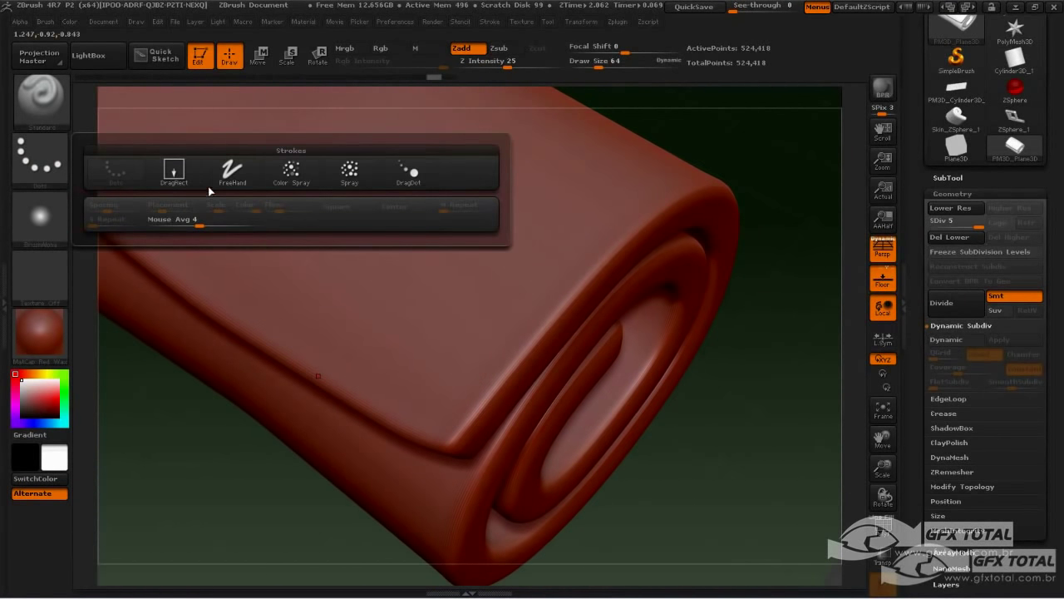
left_click(232, 172)
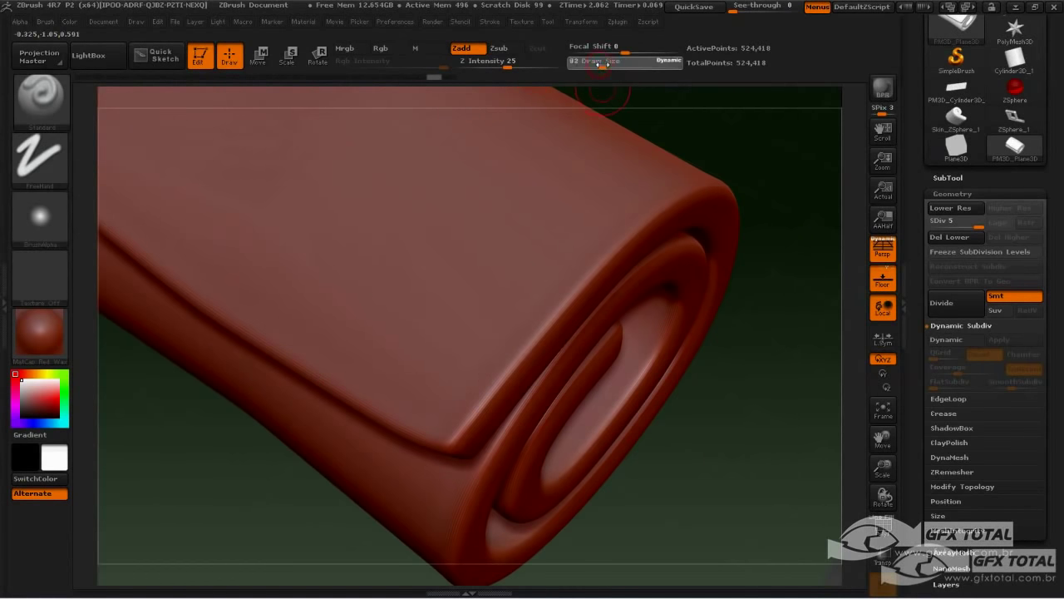
left_click_drag(602, 64, 612, 66)
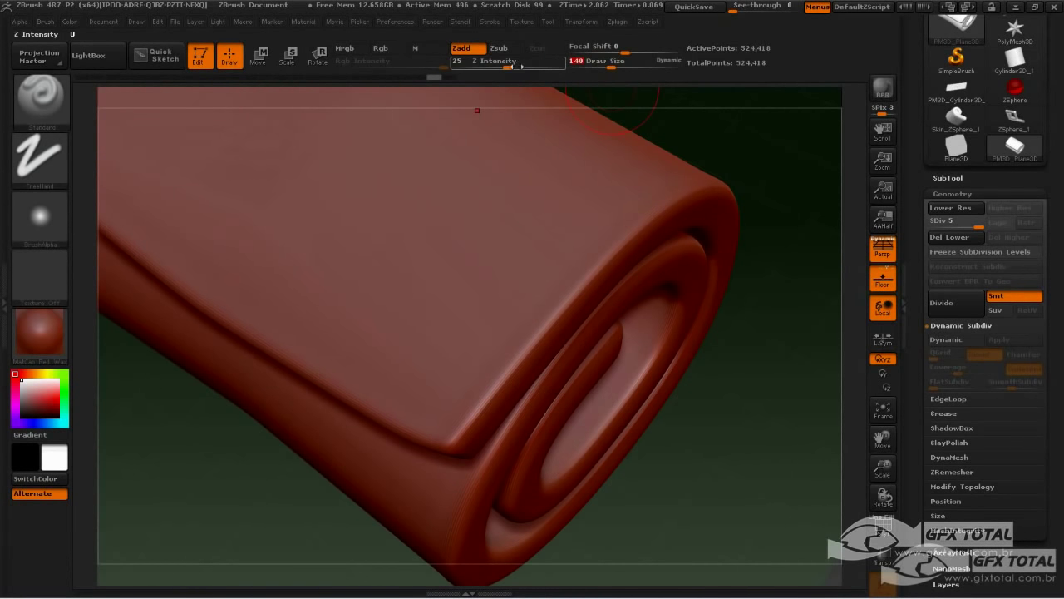
Step: Set the Standard brush's Z Intensity to 41 and try a short stroke on top of the roll, undoing it
mouse_move(516, 66)
left_mouse_down()
mouse_move(507, 66)
mouse_move(532, 64)
left_mouse_up()
left_click_drag(507, 193, 439, 356)
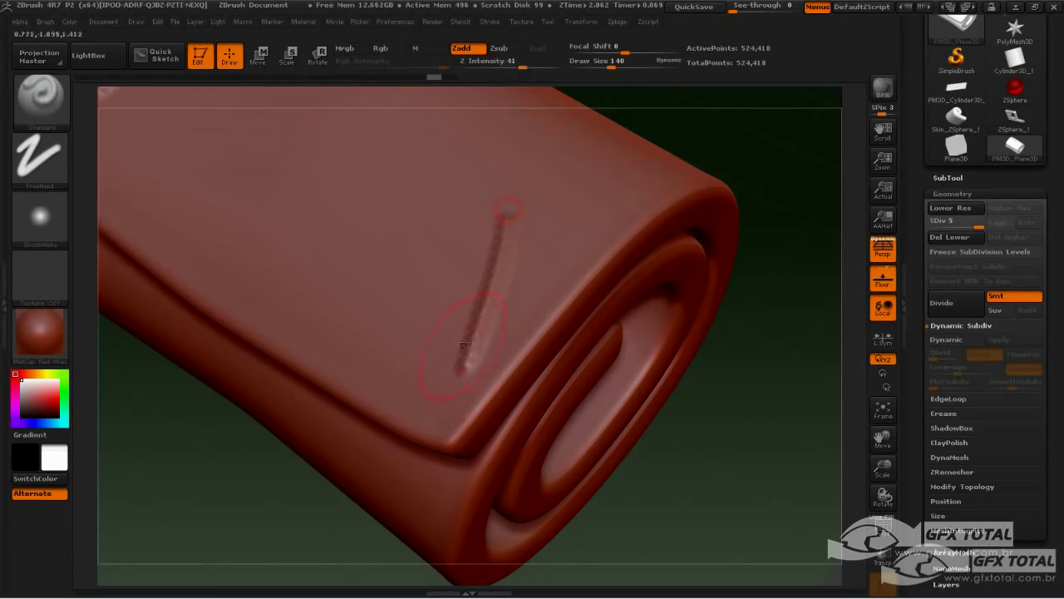
key("ctrl+z")
Step: Try straight and curved fold strokes on the roll's top surface near its spiral end, undoing each one
left_click_drag(511, 193, 453, 369)
left_click_drag(816, 170, 680, 261)
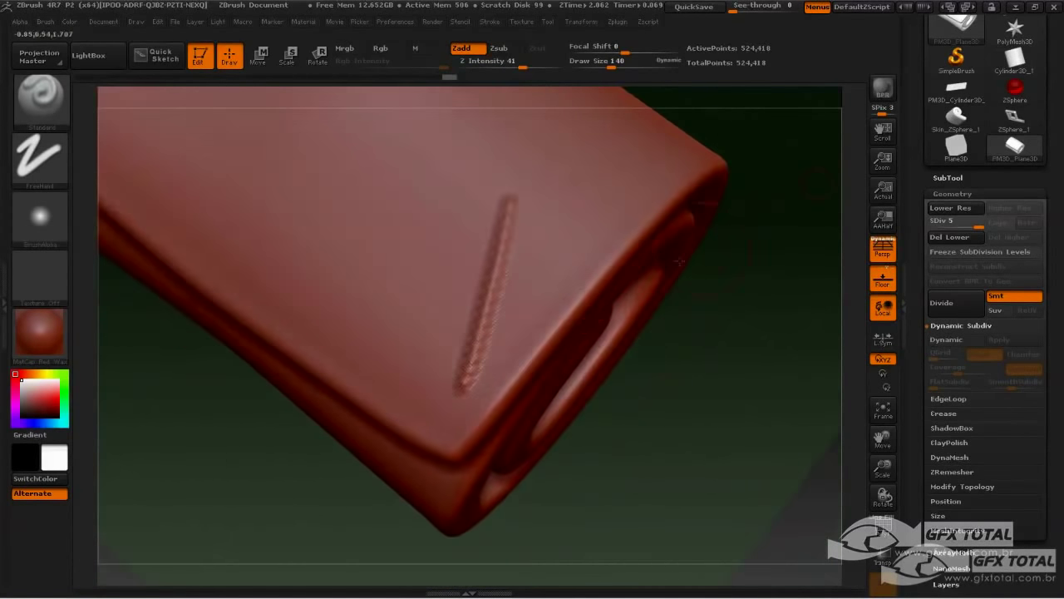
key("ctrl+z")
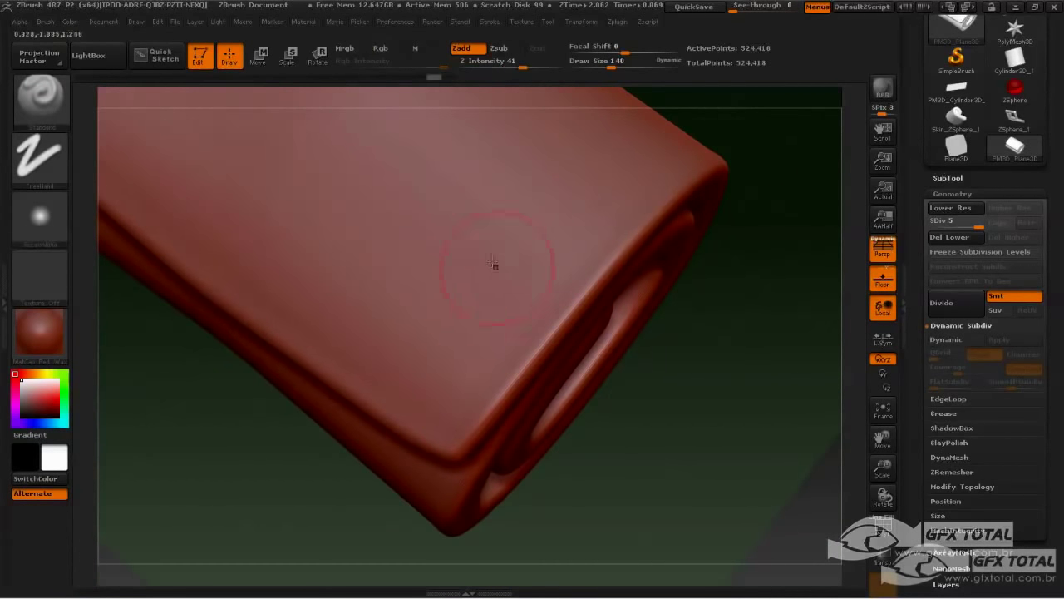
left_click_drag(401, 197, 489, 384)
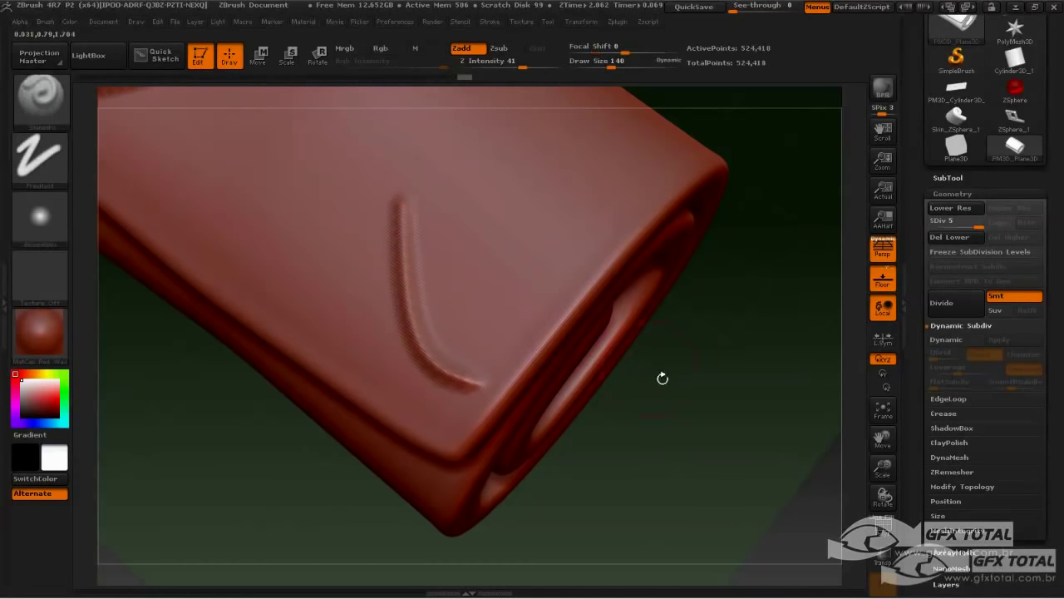
left_click_drag(663, 374, 740, 409)
key("ctrl+z")
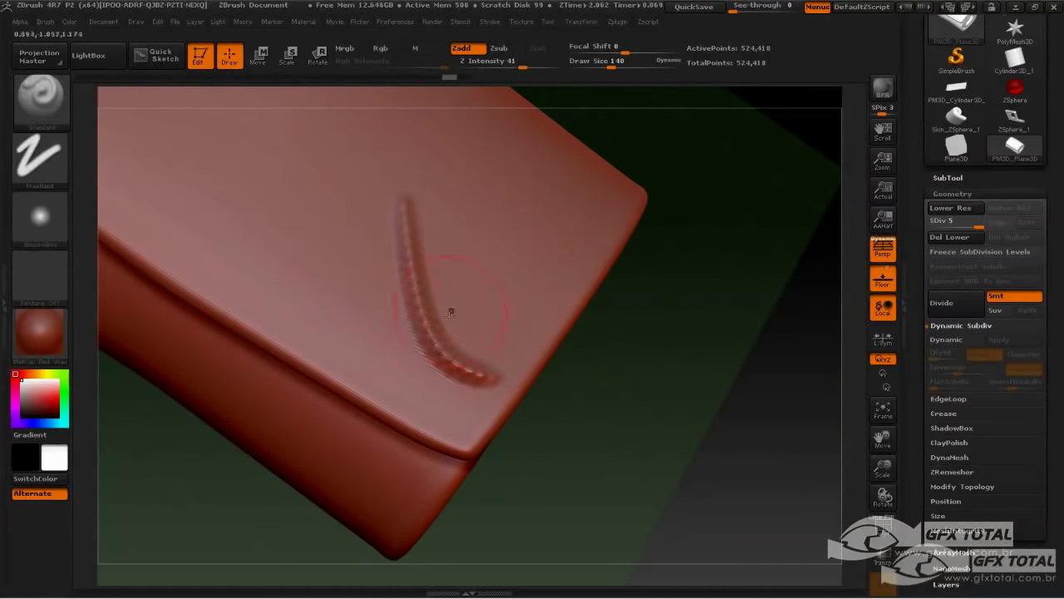
key("ctrl+z")
Step: Try to sculpt three parallel curved fold ridges on the roll's top flap and smooth them
left_click_drag(670, 402, 392, 263)
left_click_drag(359, 198, 501, 334)
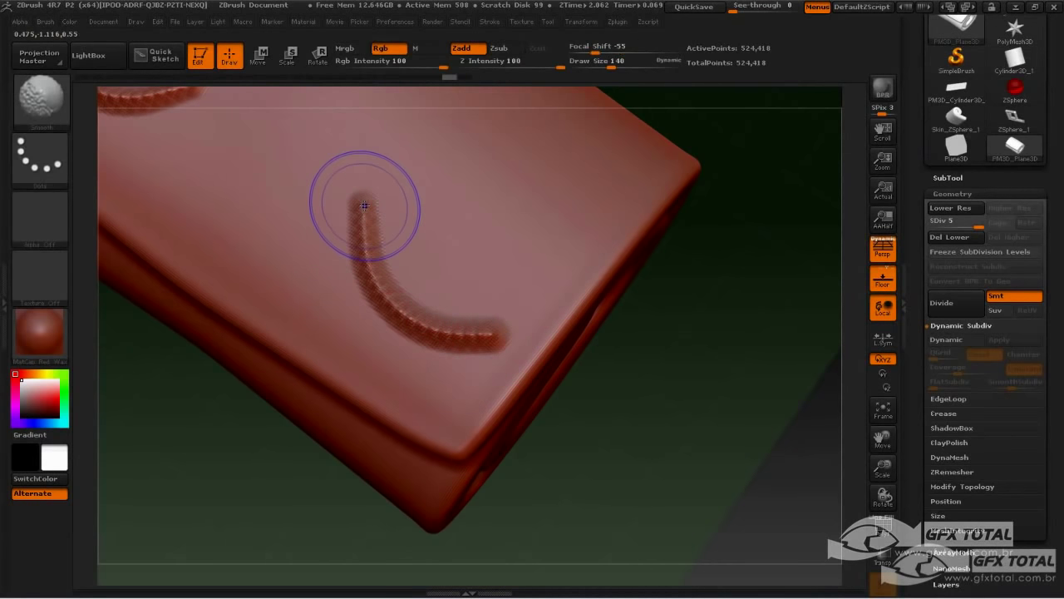
mouse_move(363, 205)
left_mouse_down("shift")
mouse_move(369, 261)
mouse_move(449, 328)
mouse_move(498, 336)
left_mouse_up("shift")
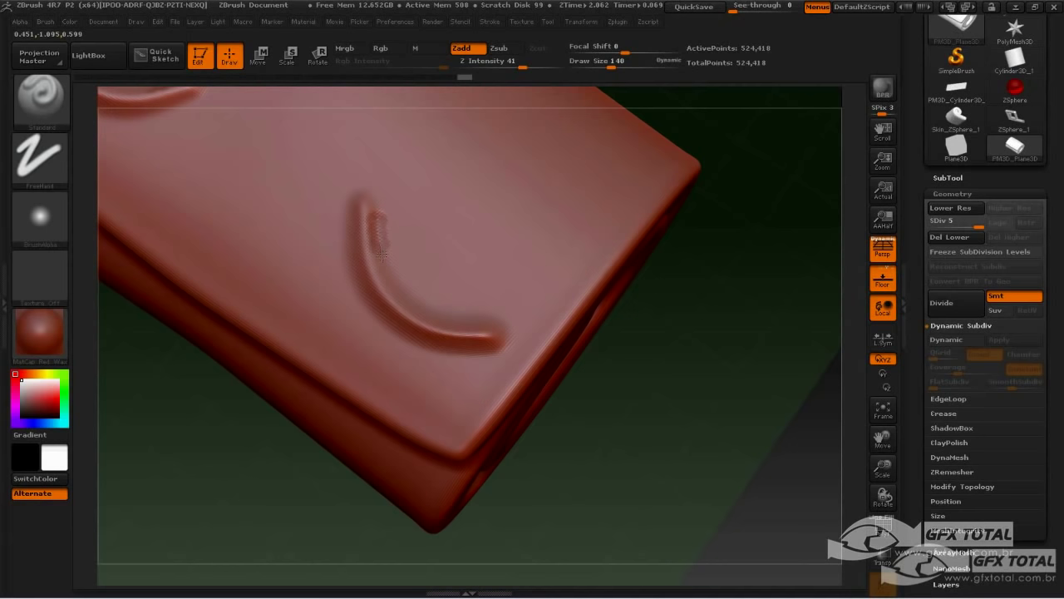
left_click_drag(444, 317, 492, 323)
left_click_drag(376, 222, 494, 323, "shift")
mouse_move(390, 203)
left_mouse_down()
mouse_move(495, 321)
mouse_move(524, 327)
left_mouse_up()
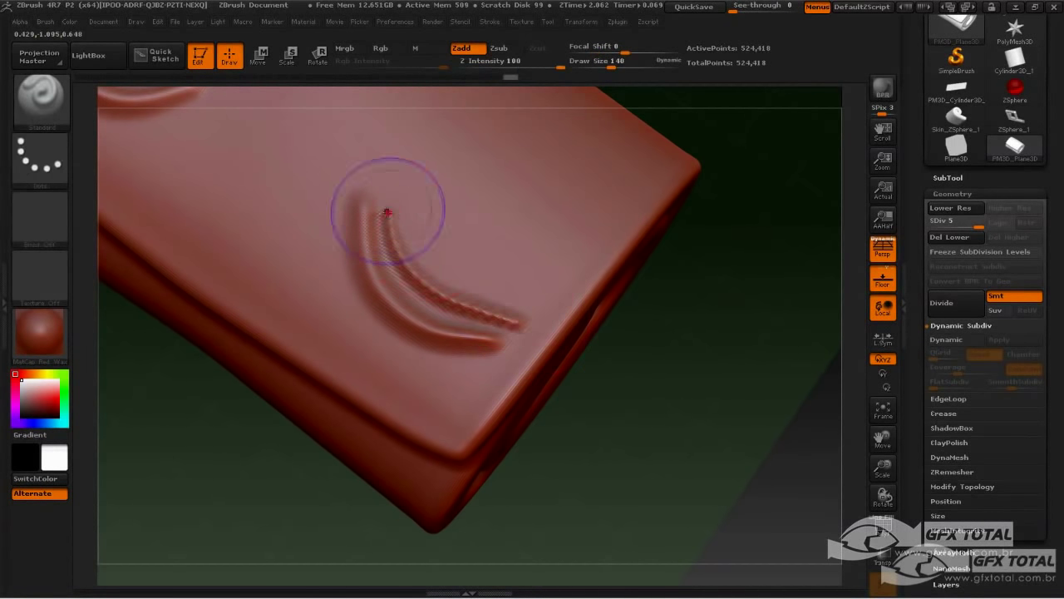
left_click_drag(400, 224, 522, 310)
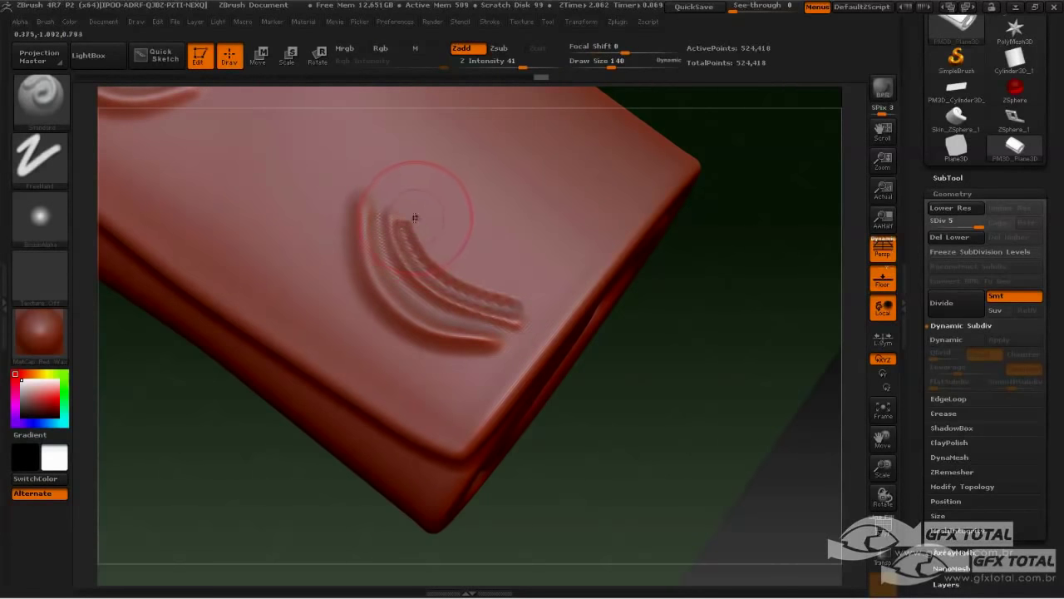
mouse_move(404, 222)
left_mouse_down("shift")
mouse_move(517, 314)
mouse_move(474, 281)
mouse_move(528, 293)
left_mouse_up("shift")
mouse_move(368, 219)
left_mouse_down("shift")
mouse_move(372, 241)
mouse_move(498, 333)
left_mouse_up("shift")
left_click_drag(406, 215, 575, 326, "shift")
mouse_move(769, 365)
left_mouse_down()
mouse_move(706, 388)
mouse_move(741, 300)
mouse_move(722, 291)
left_mouse_up()
Step: Undo all the curved fold strokes and smoothing on the top flap
key("ctrl")
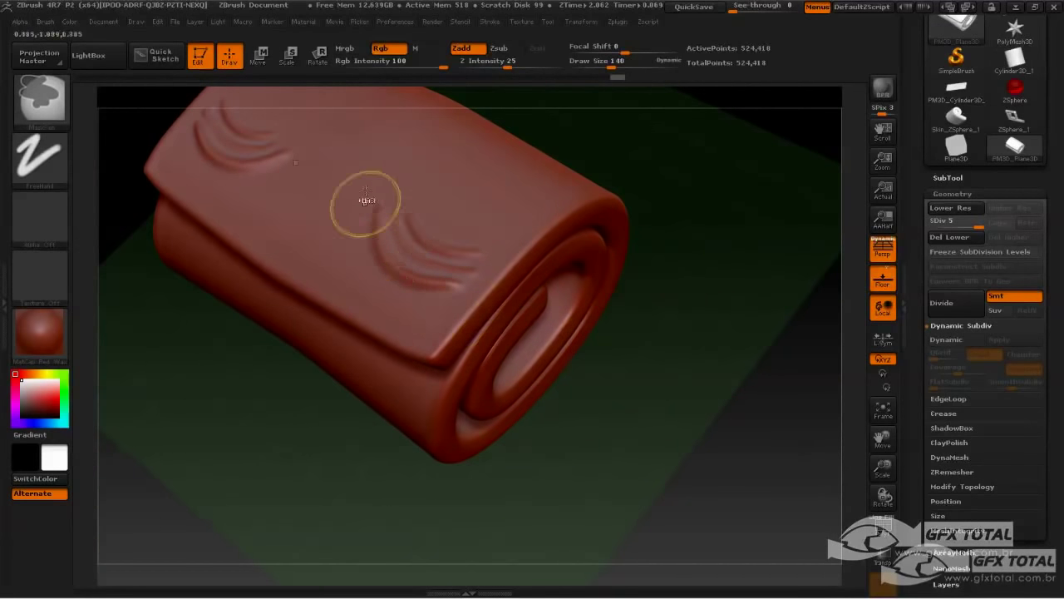
key("ctrl+z")
key("ctrl+z")
key("ctrl+z")
key("ctrl+z")
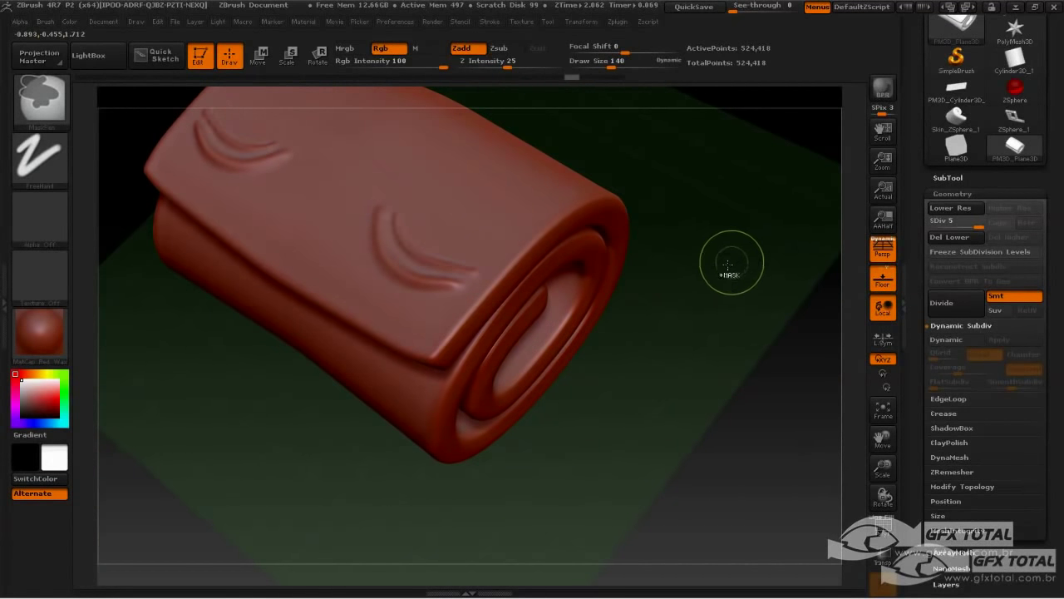
key("ctrl+z")
key("ctrl+z")
key("ctrl+z")
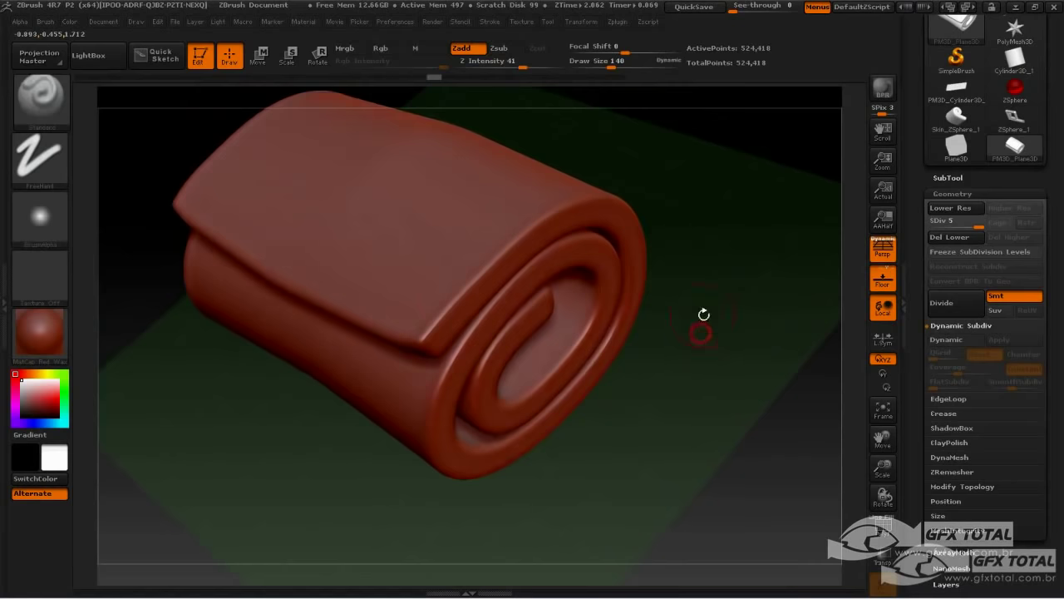
Step: Try curved crease strokes across the middle of the roll's top surface and undo them
left_click_drag(711, 207, 500, 266)
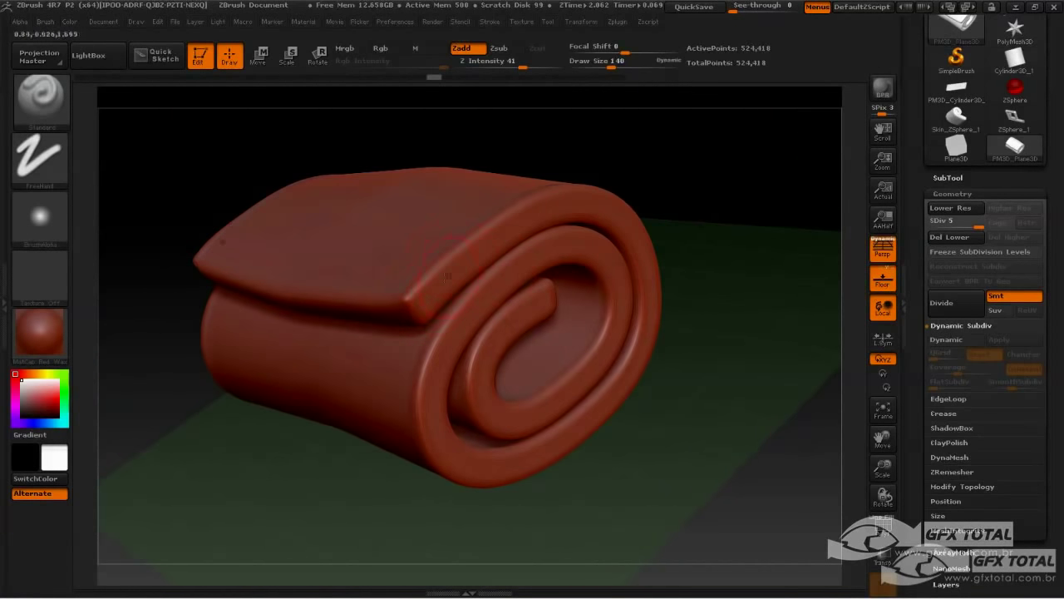
left_click_drag(751, 185, 426, 274)
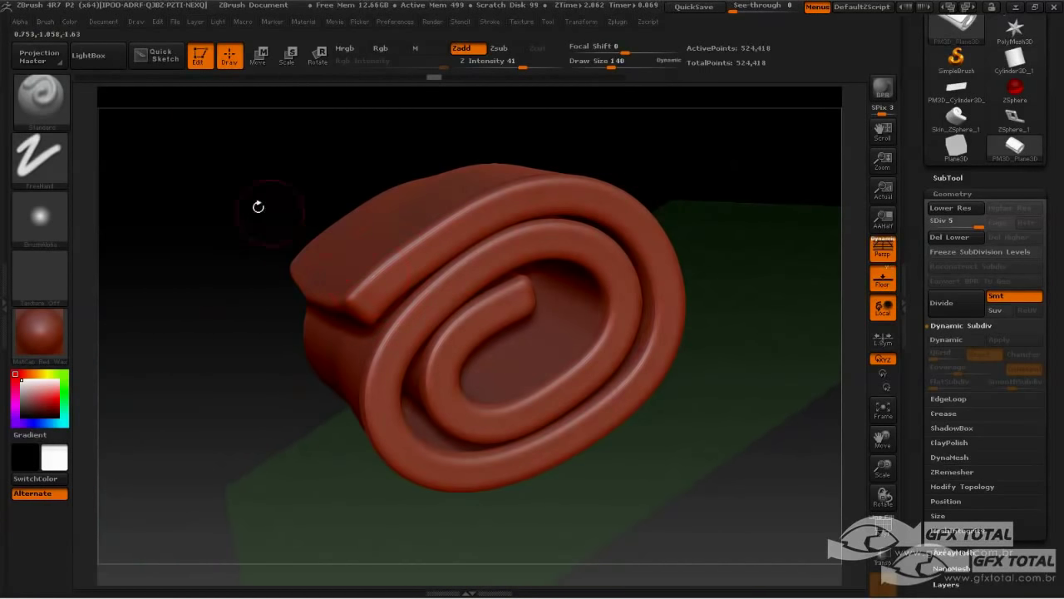
left_click_drag(257, 206, 345, 247)
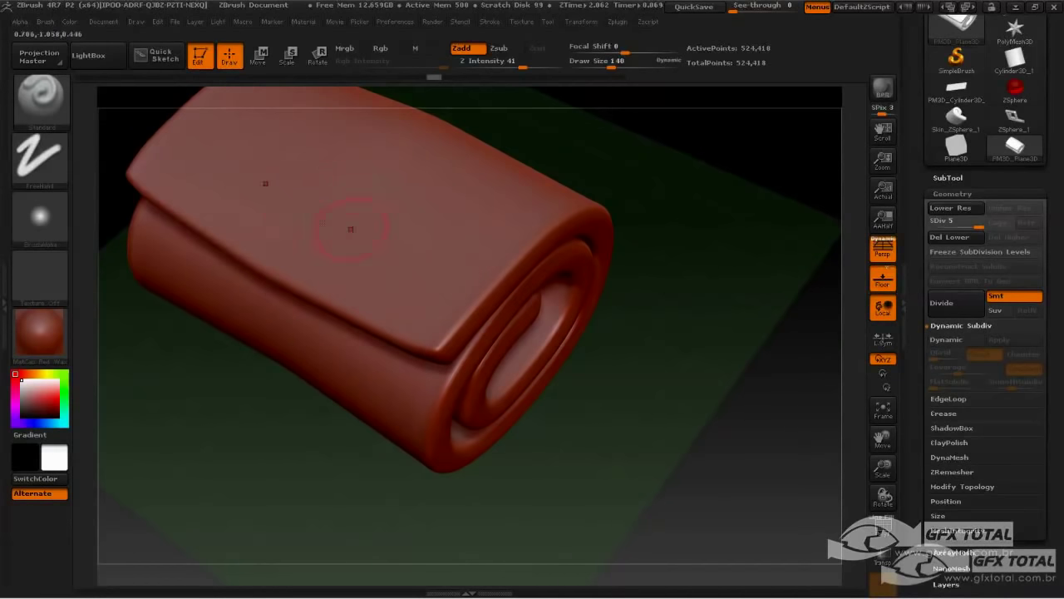
left_click_drag(353, 148, 474, 253)
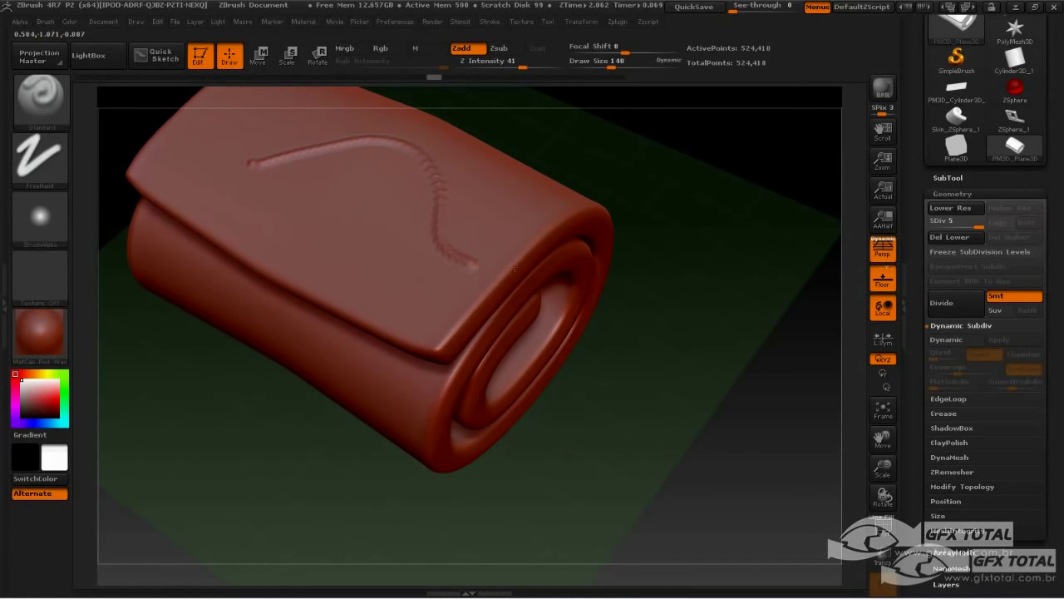
key("ctrl+z")
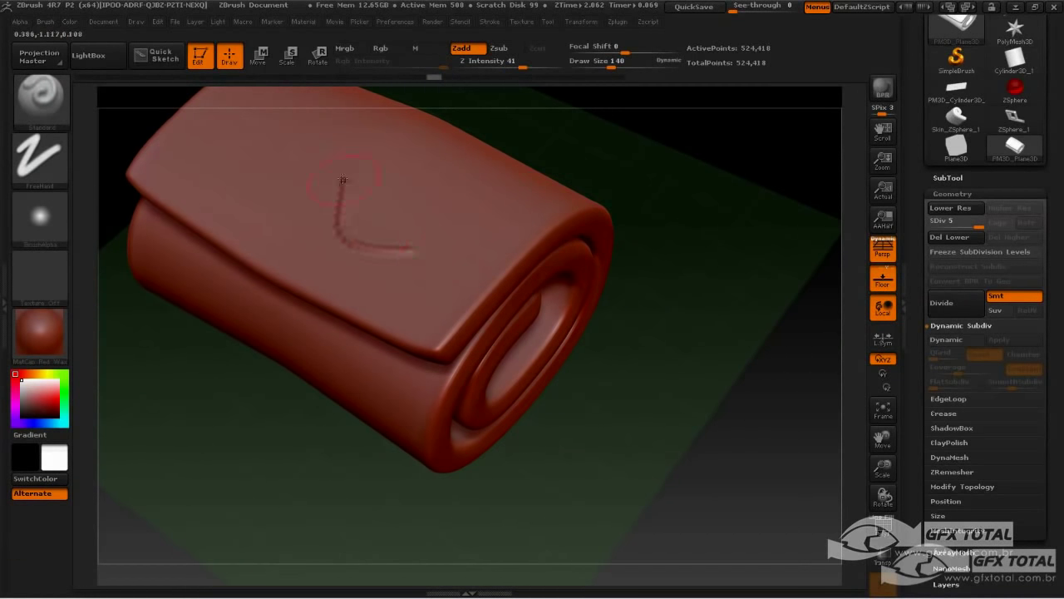
key("ctrl+z")
key("ctrl+z")
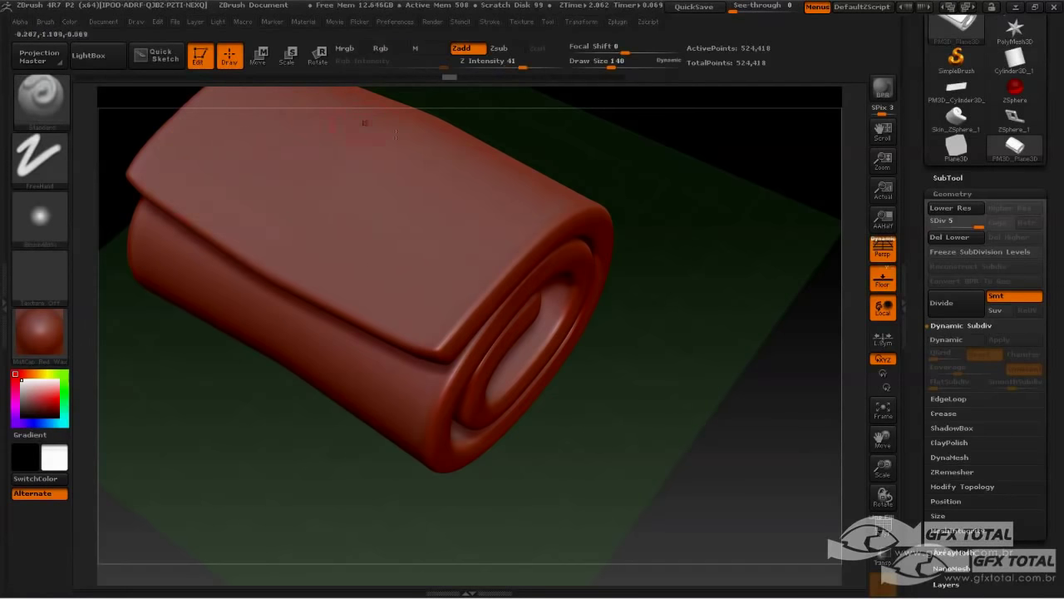
Step: Compare the roll's spiral end with the colchao-fechado reference photo, returning to ZBrush
left_click_drag(684, 174, 789, 158)
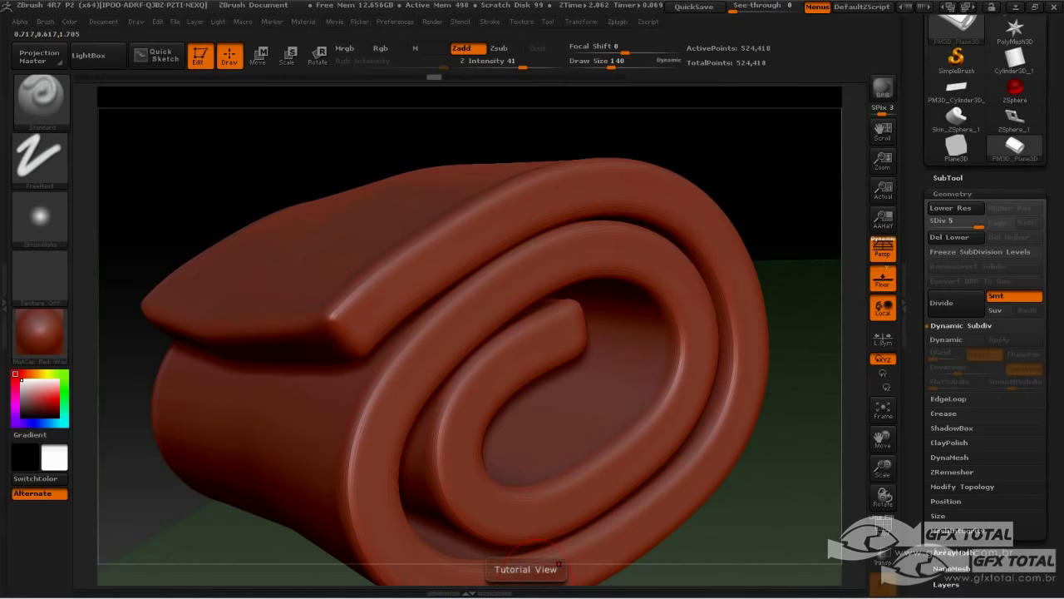
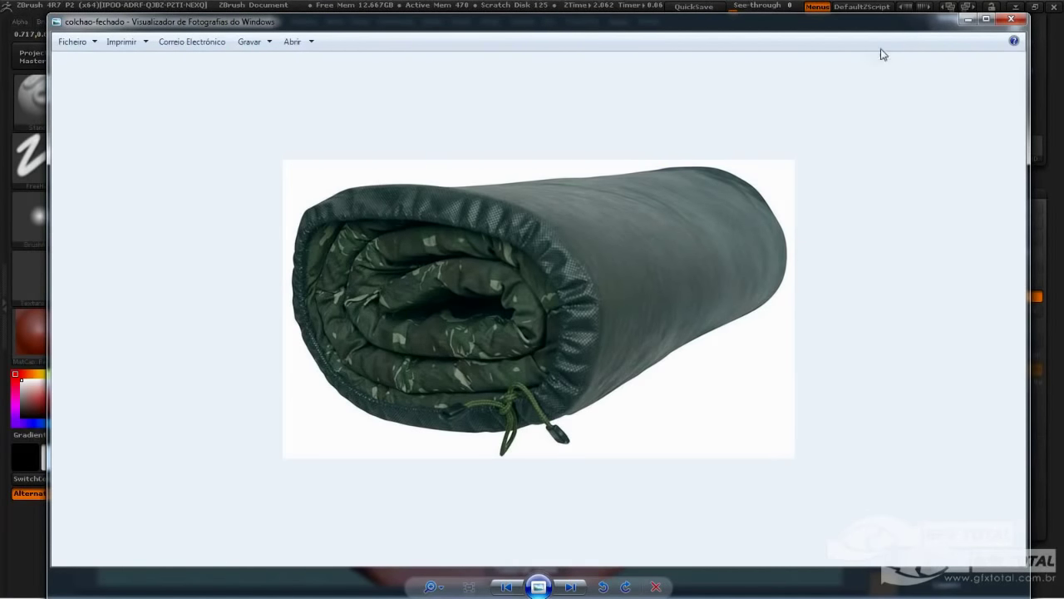
left_click(967, 19)
mouse_move(320, 183)
left_mouse_down()
mouse_move(180, 190)
mouse_move(78, 135)
left_mouse_up()
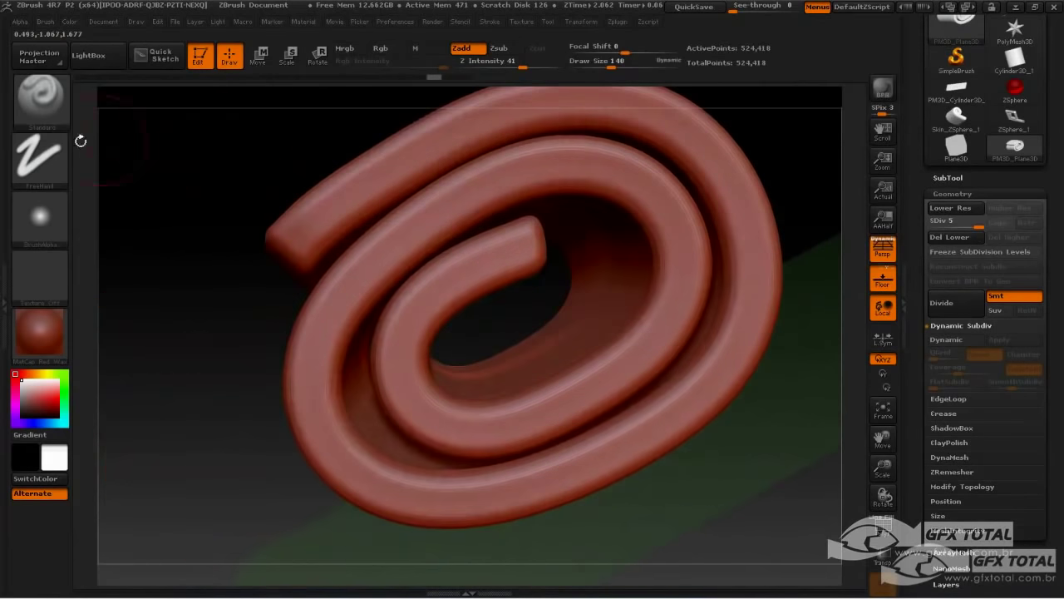
Step: Choose the Pinch brush and set its Draw Size to 56
left_click(39, 100)
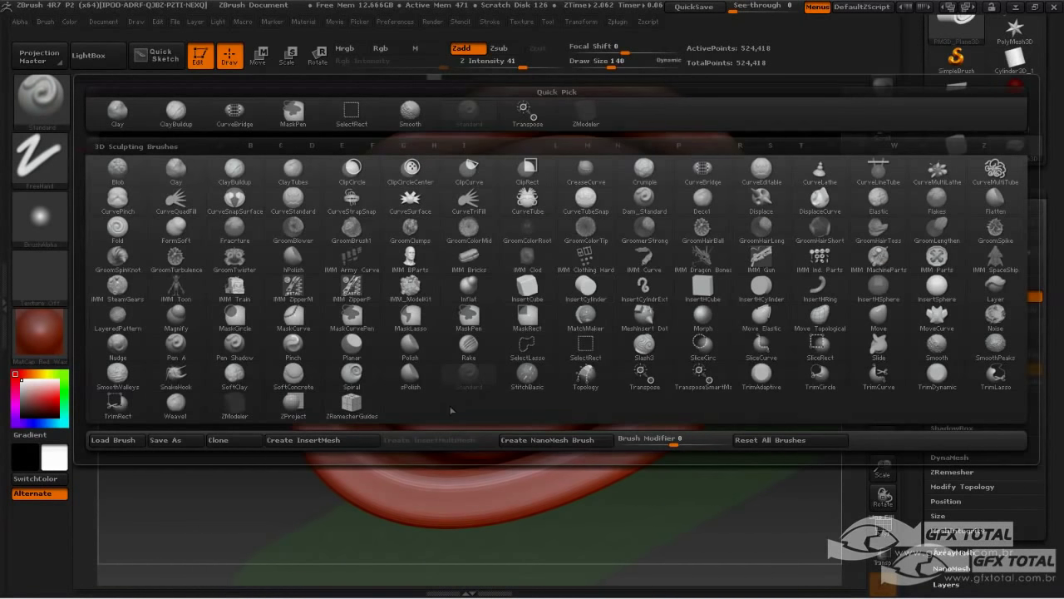
key("p")
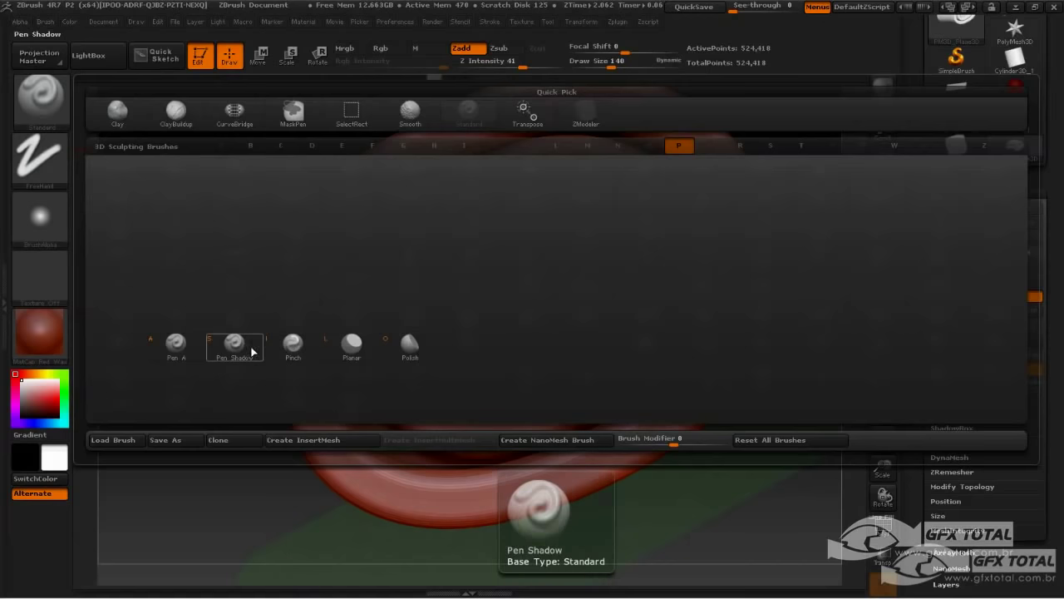
left_click(293, 344)
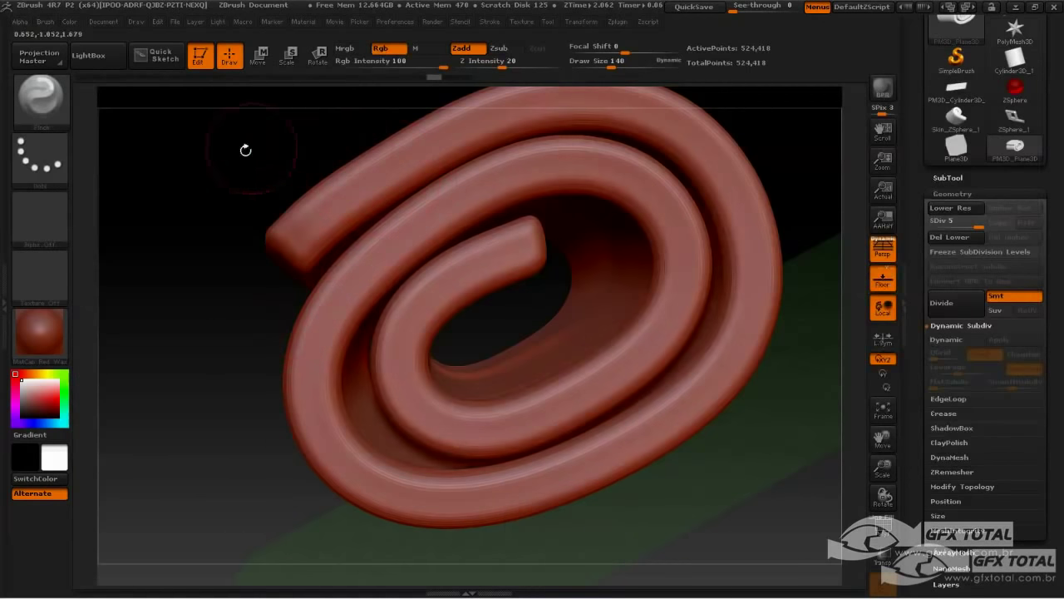
mouse_move(245, 150)
left_mouse_down()
mouse_move(245, 174)
mouse_move(287, 219)
left_mouse_up()
key("space")
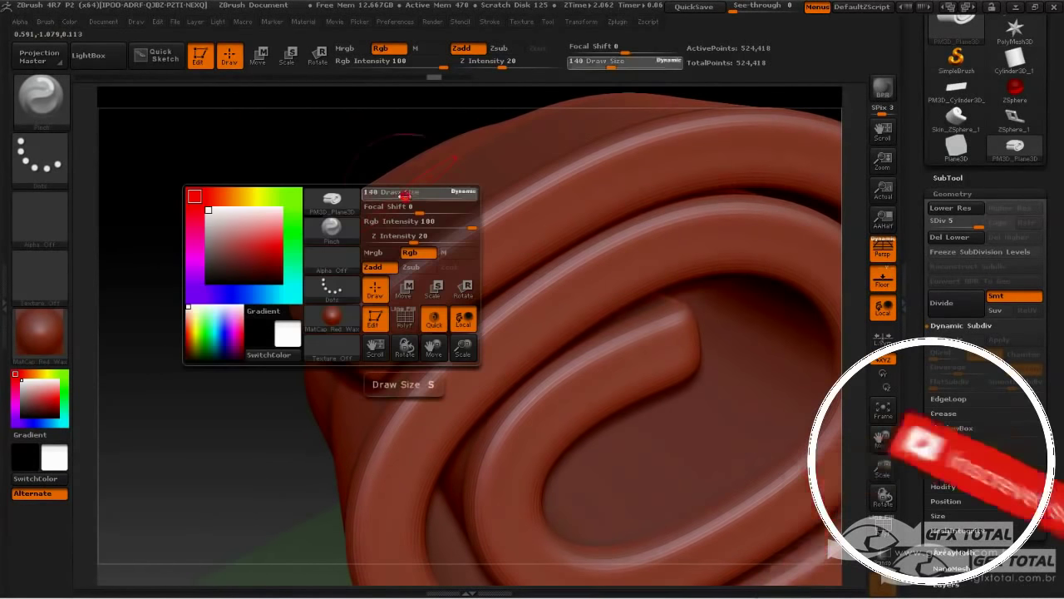
left_click_drag(405, 196, 392, 197)
Step: Try a Pinch stroke on the end face of the outer flap and undo it, keeping Z Intensity at 20
mouse_move(325, 171)
left_mouse_down()
mouse_move(302, 159)
mouse_move(249, 180)
mouse_move(243, 237)
left_mouse_up()
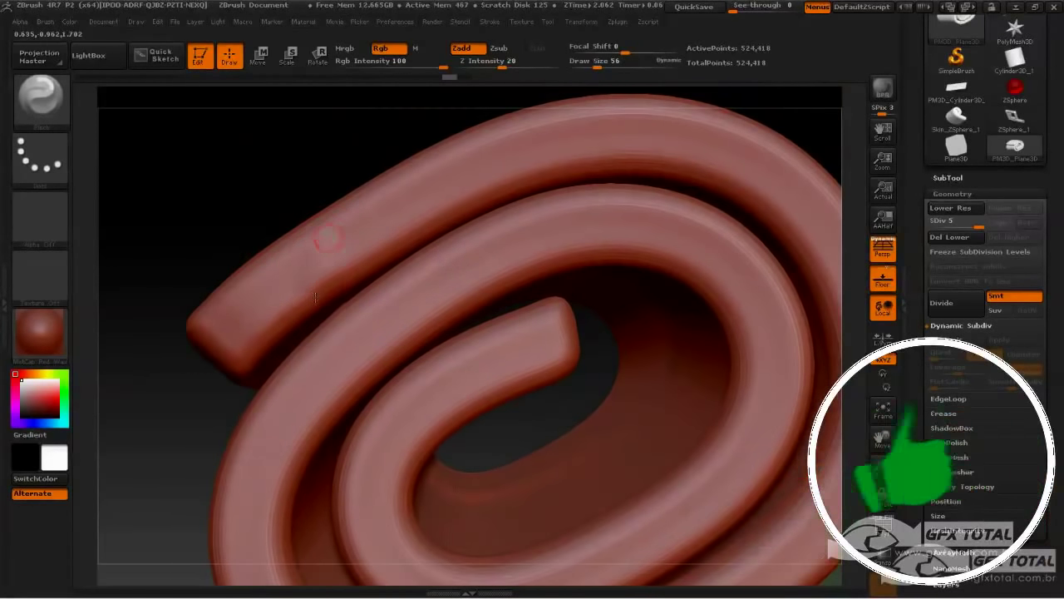
left_click_drag(316, 297, 325, 264)
key("ctrl+z")
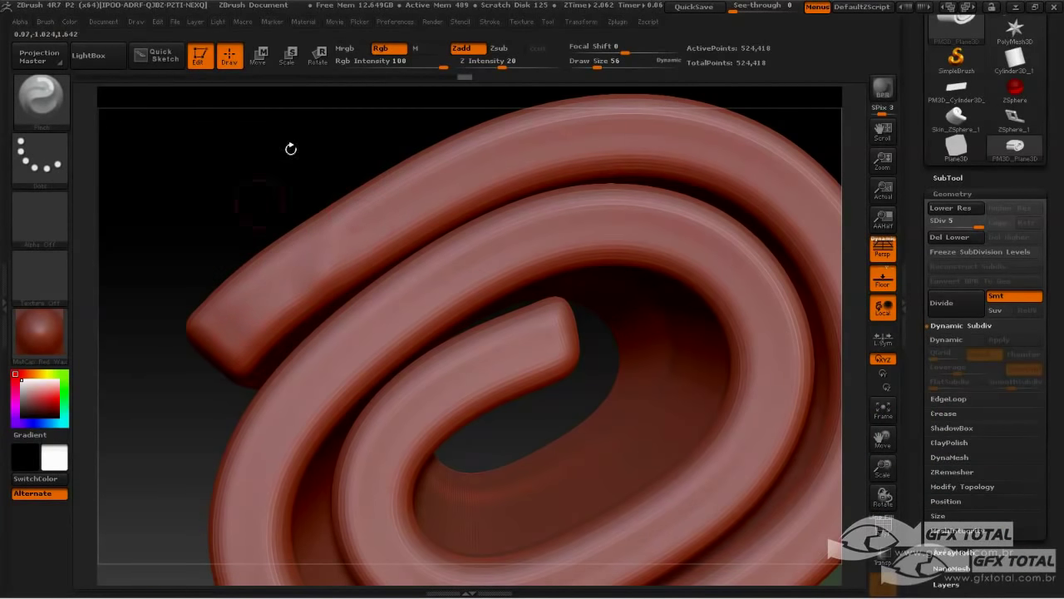
left_click(37, 108)
left_click(483, 60)
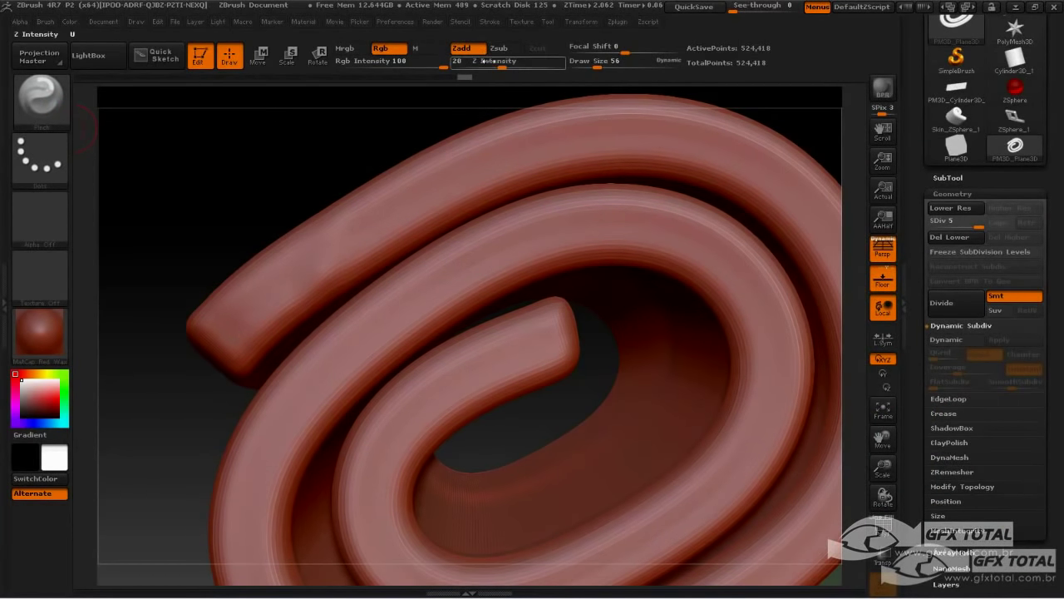
key("Return")
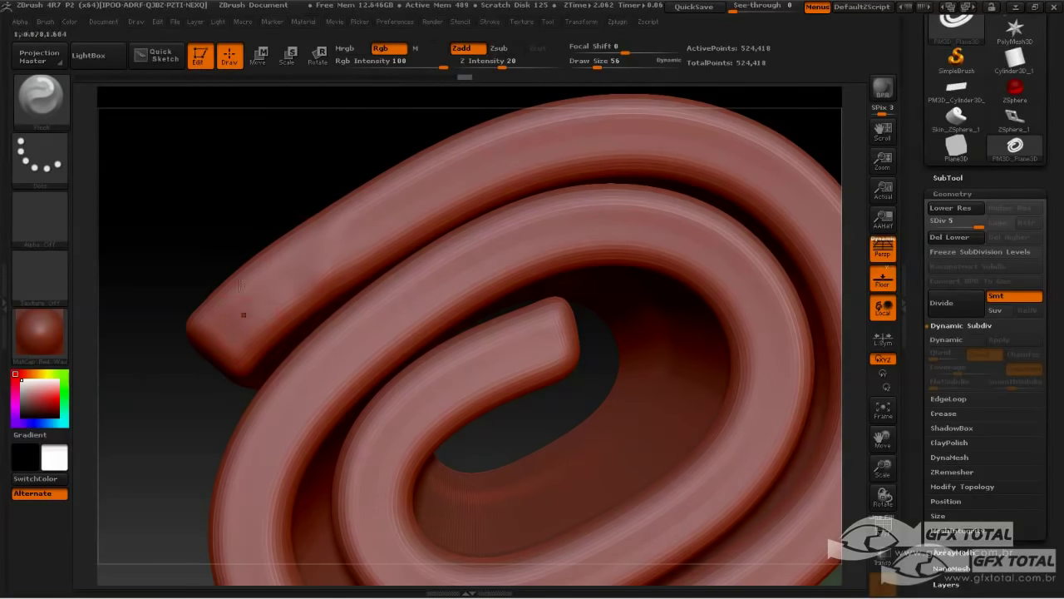
Step: Switch to the Dam_Standard brush and set it to add material with Zadd
left_click(40, 98)
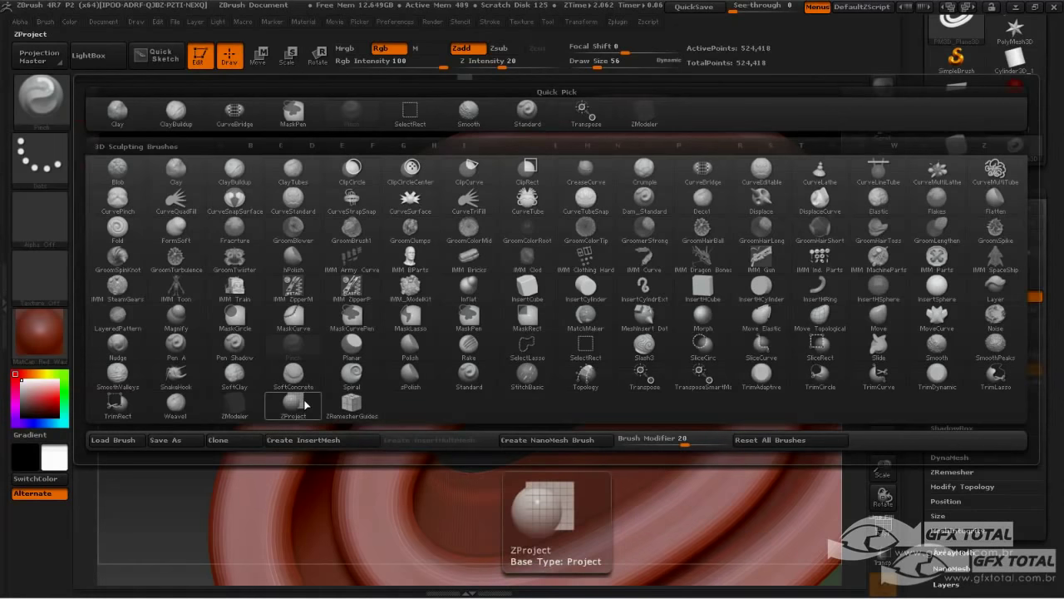
left_click(174, 402)
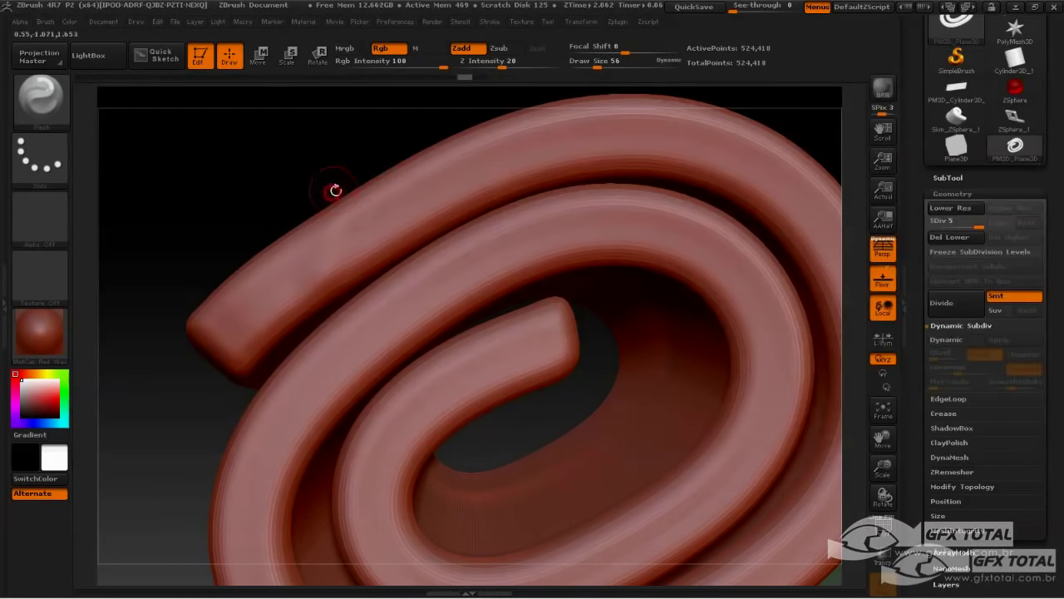
left_click(40, 98)
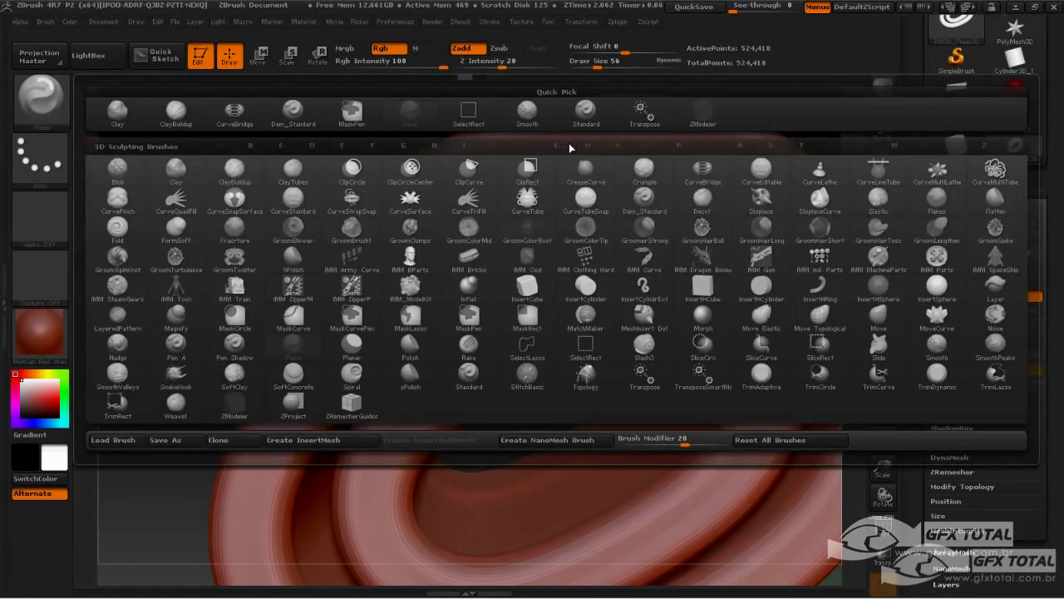
key("d")
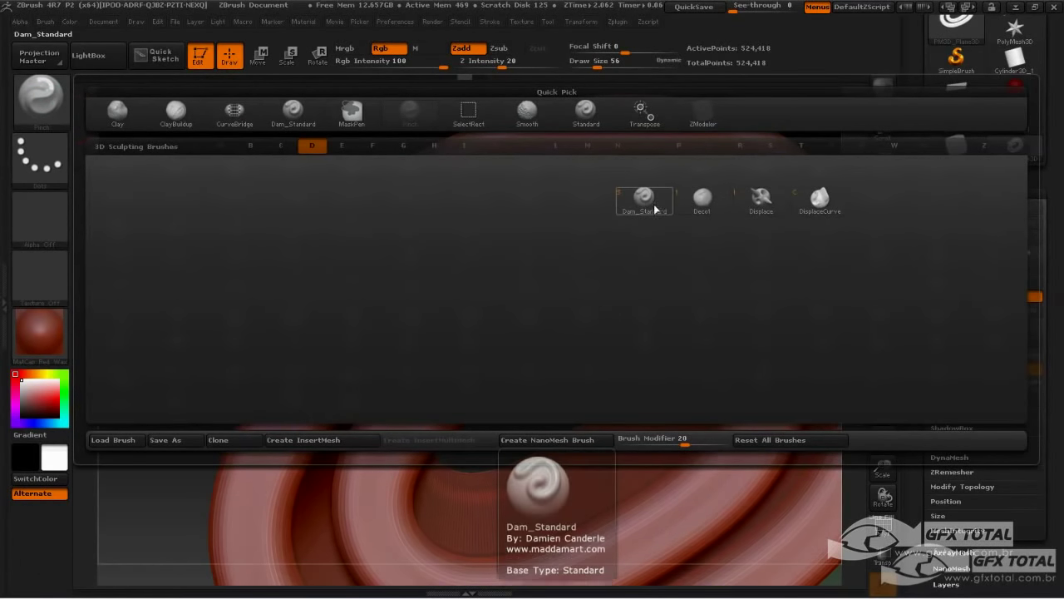
left_click(654, 209)
left_click_drag(242, 177, 340, 171)
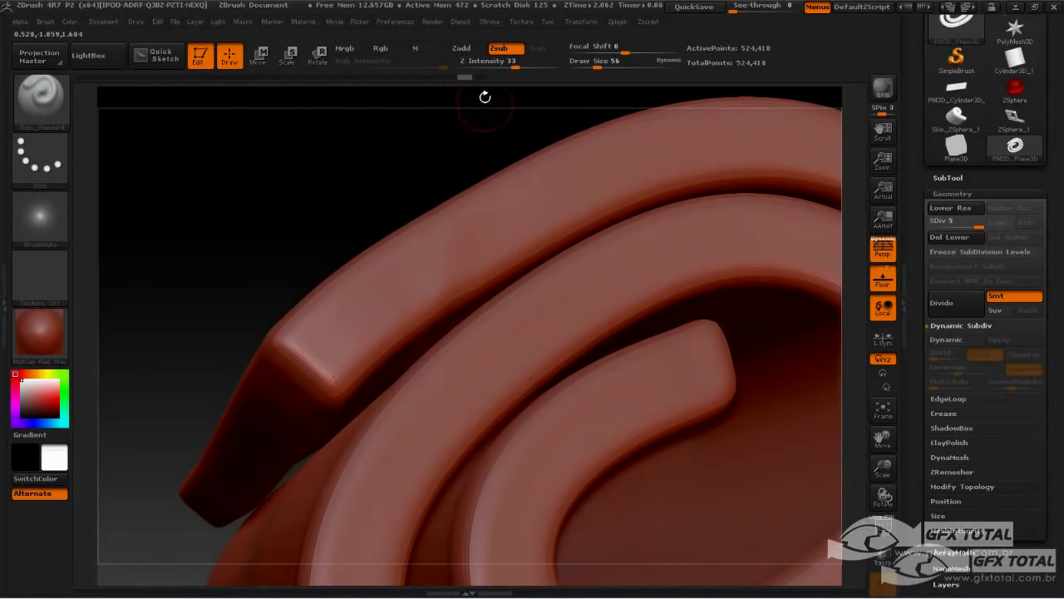
left_click(467, 51)
left_click_drag(425, 100, 368, 245)
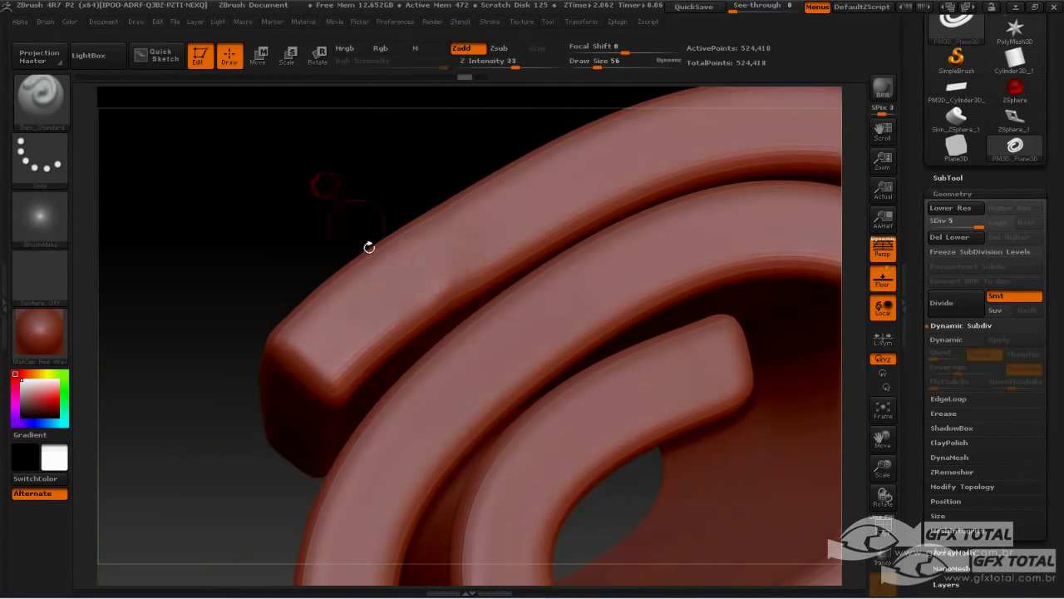
Step: Sculpt short diagonal fold strokes across the outer flap's end face with Dam_Standard, smoothing the first one
mouse_move(440, 309)
left_mouse_down()
mouse_move(457, 208)
mouse_move(453, 294)
mouse_move(472, 231)
left_mouse_up()
mouse_move(464, 274)
left_mouse_down("shift")
mouse_move(475, 209)
mouse_move(451, 233)
left_mouse_up("shift")
mouse_move(403, 152)
left_mouse_down()
mouse_move(403, 207)
mouse_move(380, 164)
left_mouse_up()
mouse_move(397, 269)
left_mouse_down()
mouse_move(409, 332)
mouse_move(404, 295)
mouse_move(397, 334)
left_mouse_up()
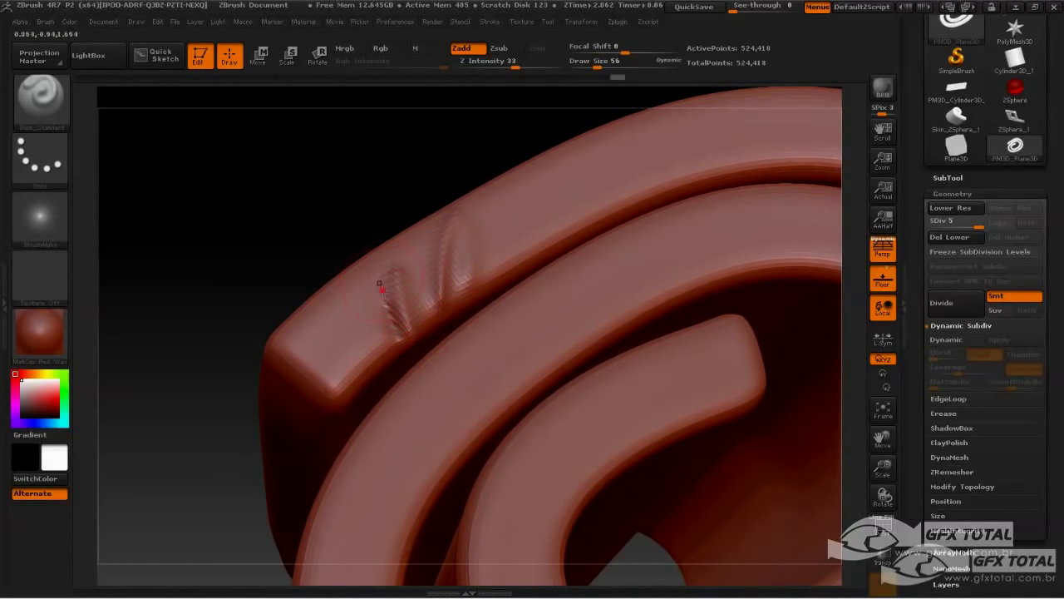
mouse_move(382, 290)
left_mouse_down()
mouse_move(399, 334)
mouse_move(387, 304)
mouse_move(386, 344)
mouse_move(368, 294)
mouse_move(385, 349)
left_mouse_up()
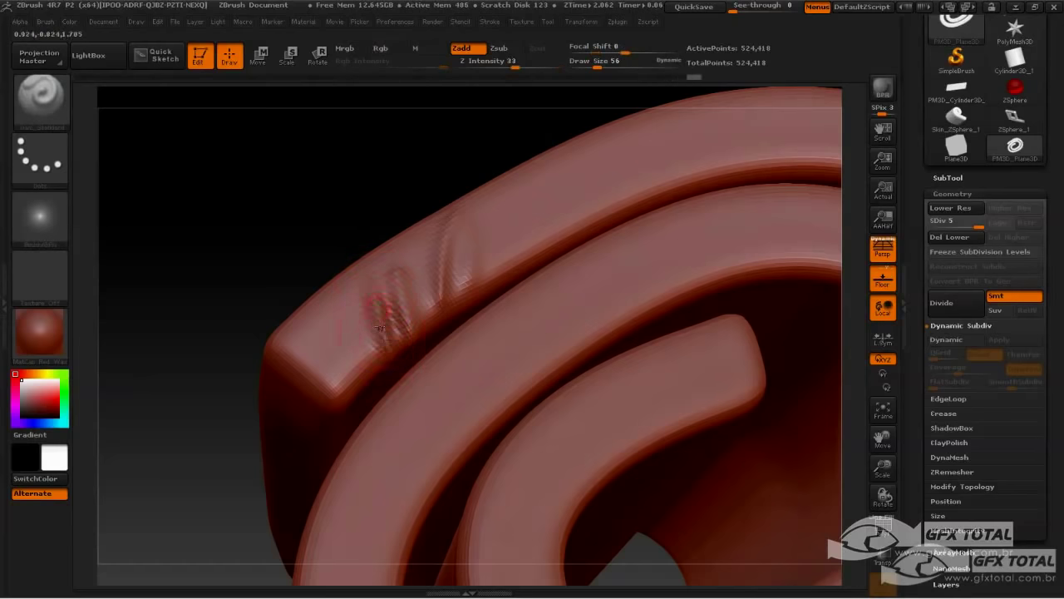
Step: Dock the brush settings beside the canvas and open the Depth settings for Dam_Standard
mouse_move(300, 176)
left_mouse_down()
mouse_move(311, 204)
mouse_move(289, 234)
left_mouse_up()
left_click_drag(139, 500, 352, 136)
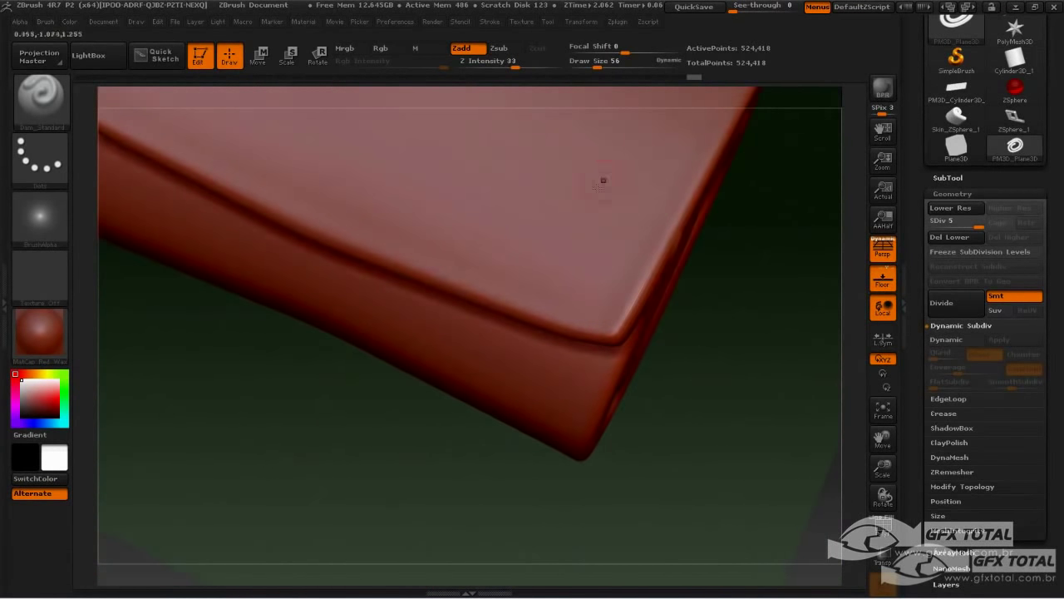
left_click_drag(775, 234, 340, 231)
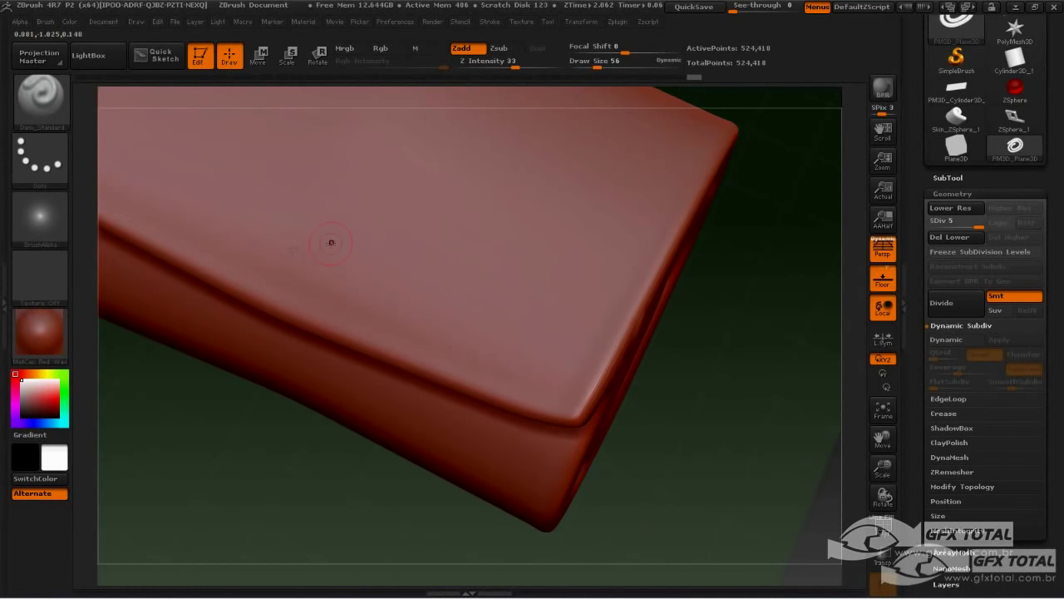
left_click(5, 118)
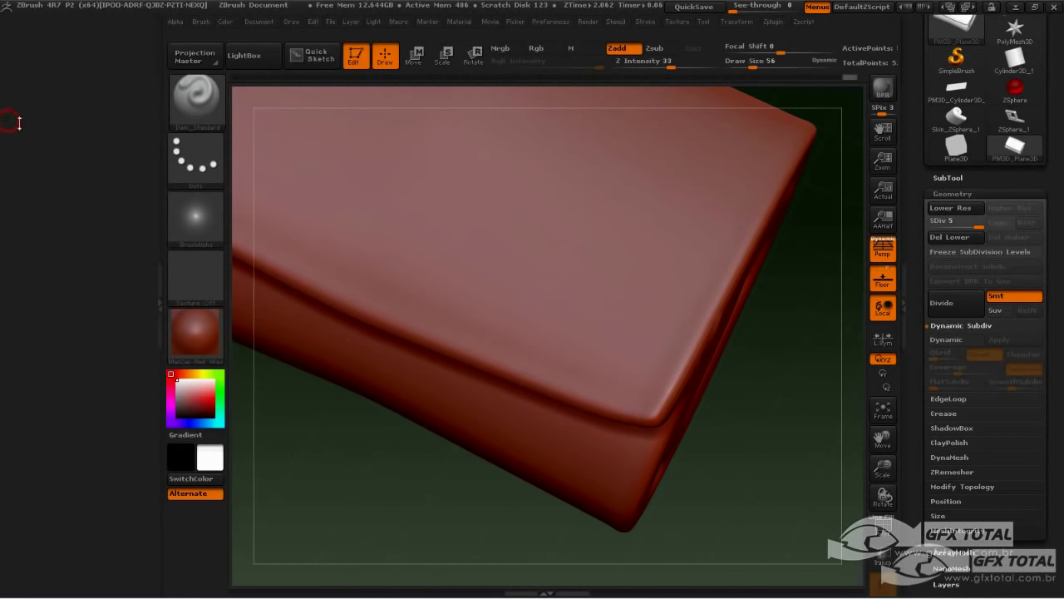
left_click(202, 22)
left_click(200, 25)
left_click_drag(198, 39, 99, 44)
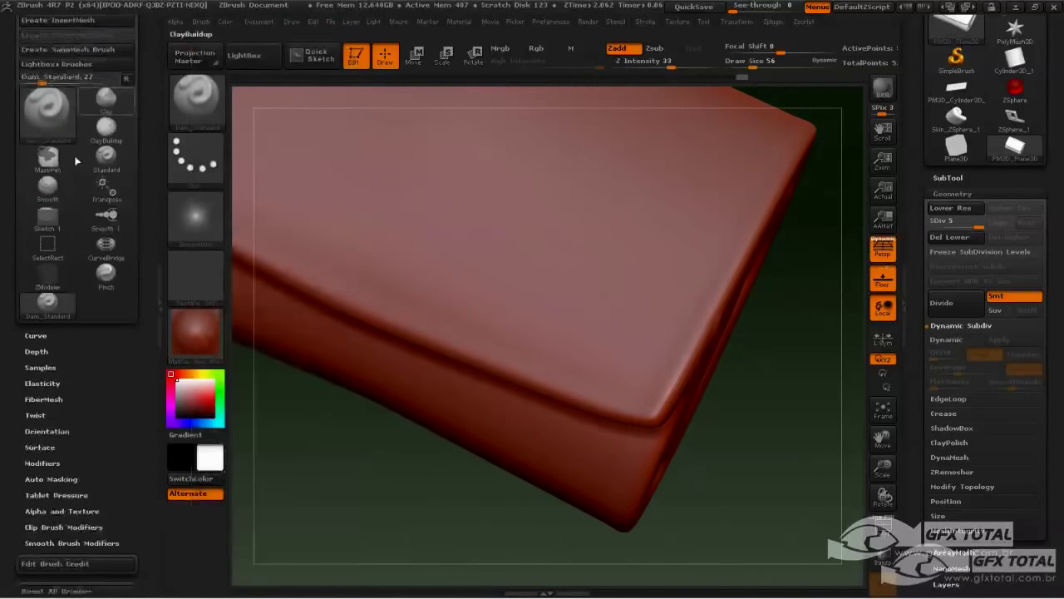
left_click_drag(93, 350, 105, 325)
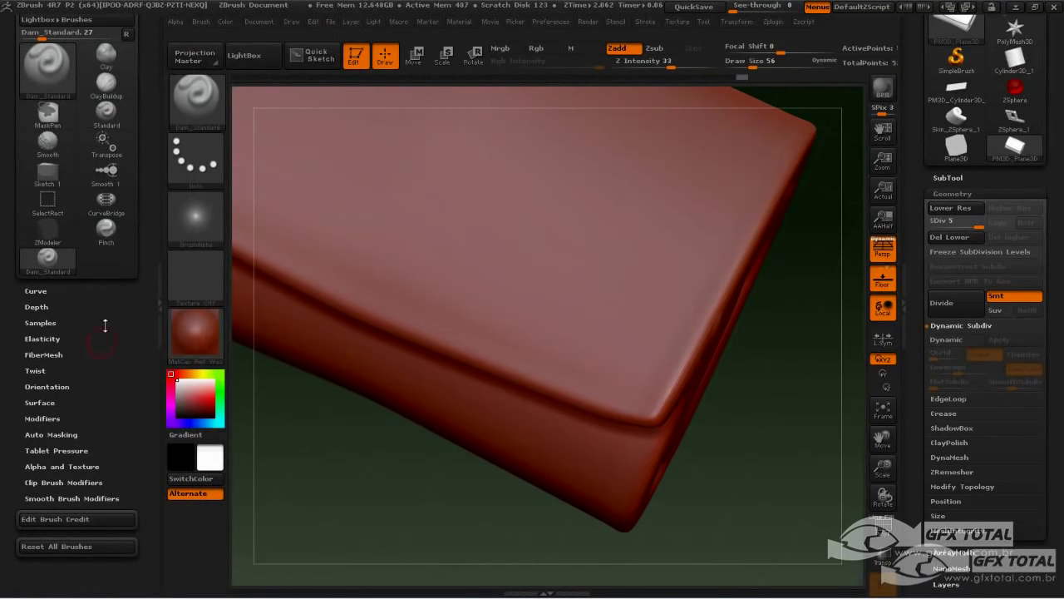
left_click(37, 306)
left_click_drag(2, 318, 13, 260)
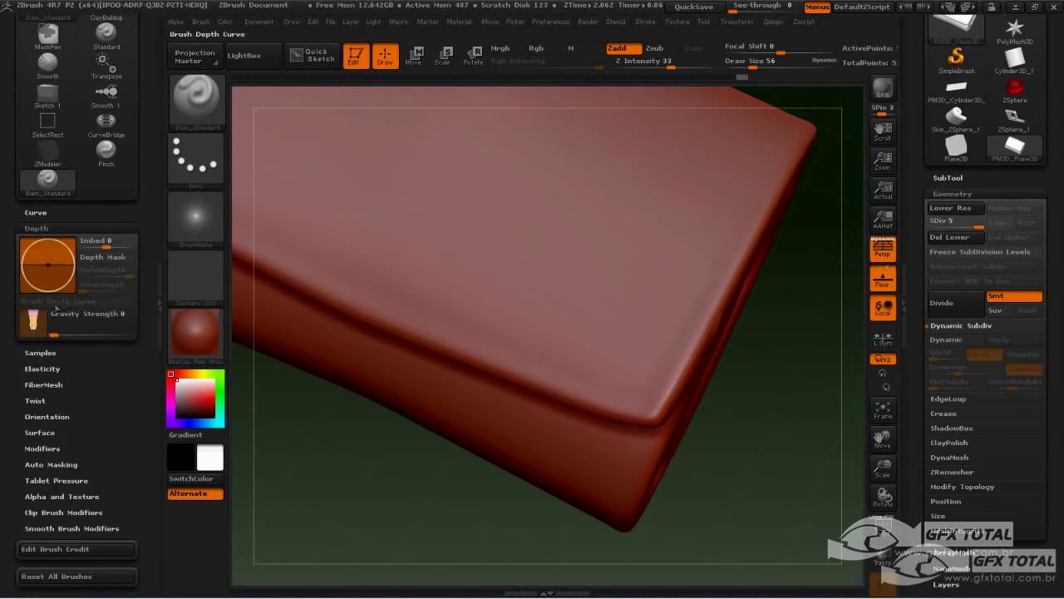
Step: Set Gravity Strength to 68, try a curved stroke on the roll's broad outer surface and undo it
left_click_drag(68, 326, 105, 336)
mouse_move(319, 188)
left_mouse_down()
mouse_move(463, 223)
mouse_move(573, 217)
left_mouse_up()
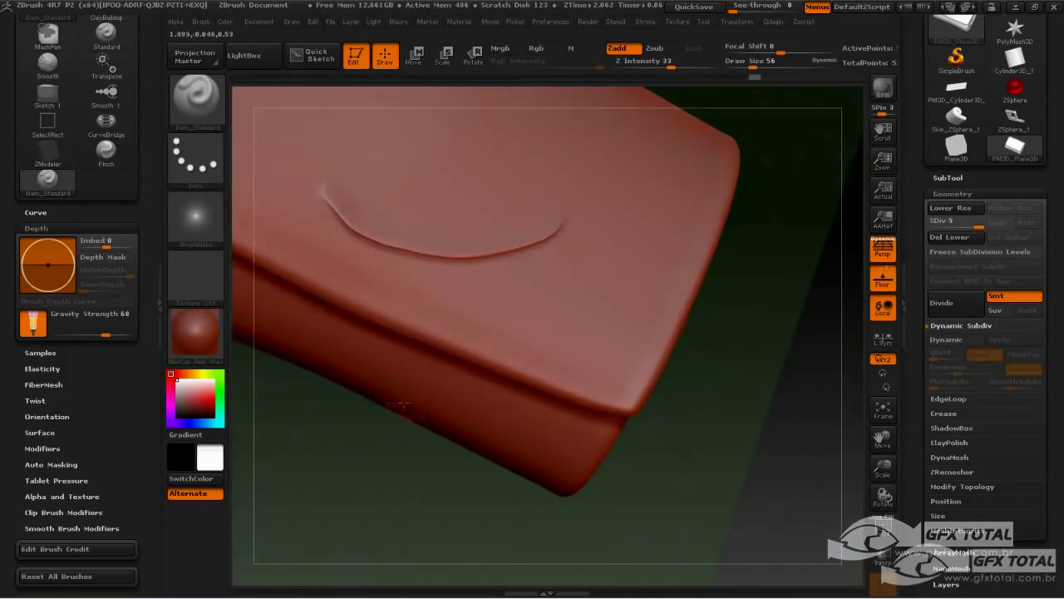
key("ctrl+z")
Step: Try curved strokes on the roll's outer surface with Gravity Strength at 40 and at 0, and undo them
left_click_drag(97, 333, 84, 334)
mouse_move(316, 457)
left_mouse_down()
mouse_move(400, 208)
mouse_move(545, 249)
left_mouse_up()
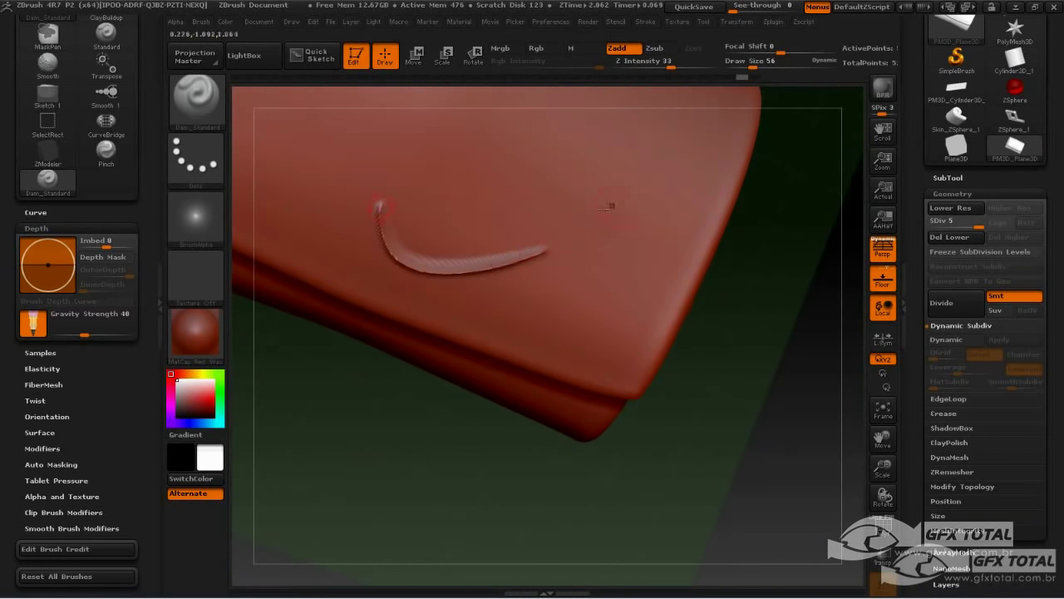
left_click_drag(731, 373, 579, 316)
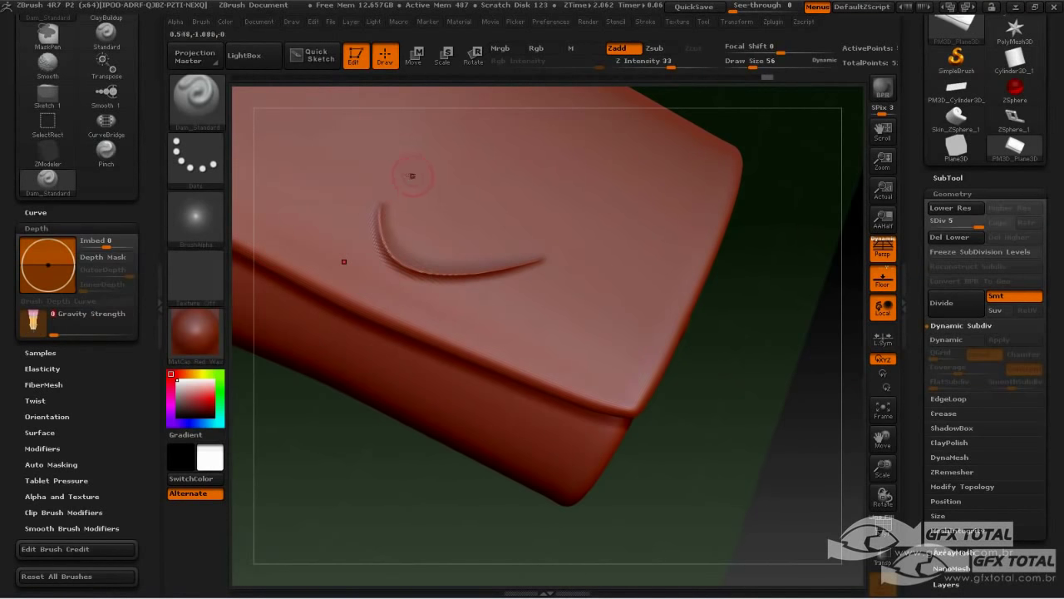
mouse_move(412, 176)
left_mouse_down()
mouse_move(436, 212)
mouse_move(540, 229)
left_mouse_up()
mouse_move(798, 344)
left_mouse_down()
mouse_move(360, 454)
mouse_move(366, 523)
left_mouse_up()
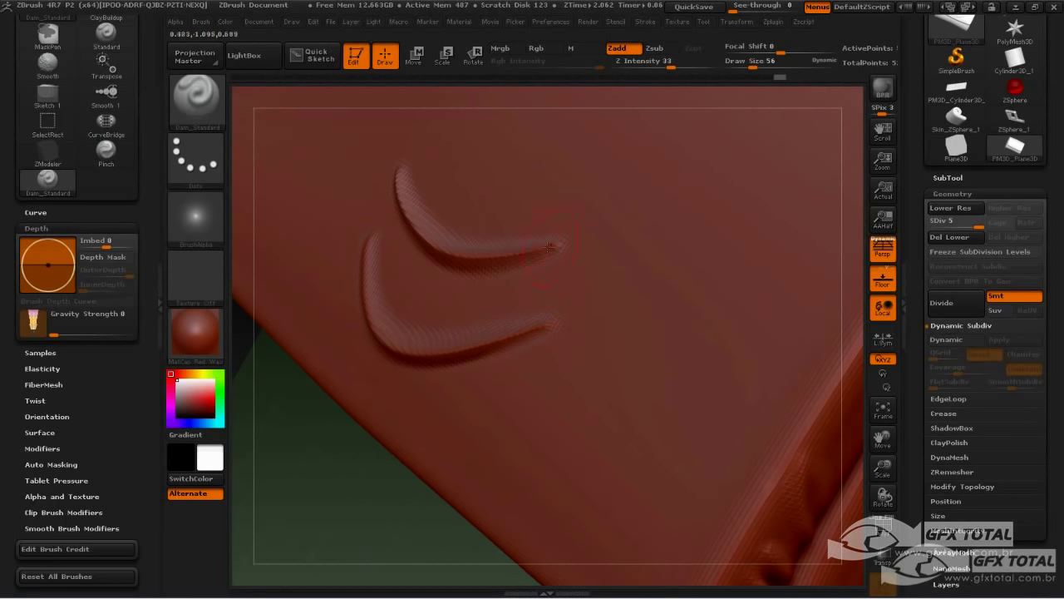
key("ctrl+z")
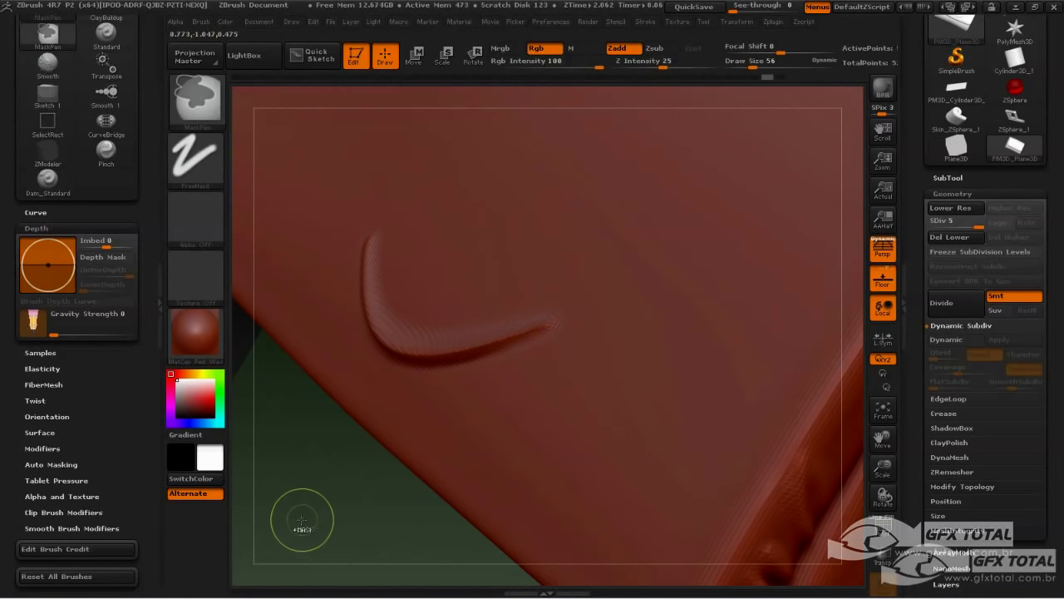
key("ctrl+z")
Step: Set the Dam_Standard brush's Gravity Strength to 13
mouse_move(297, 521)
left_mouse_down("alt")
mouse_move(303, 473)
mouse_move(281, 454)
left_mouse_up("alt")
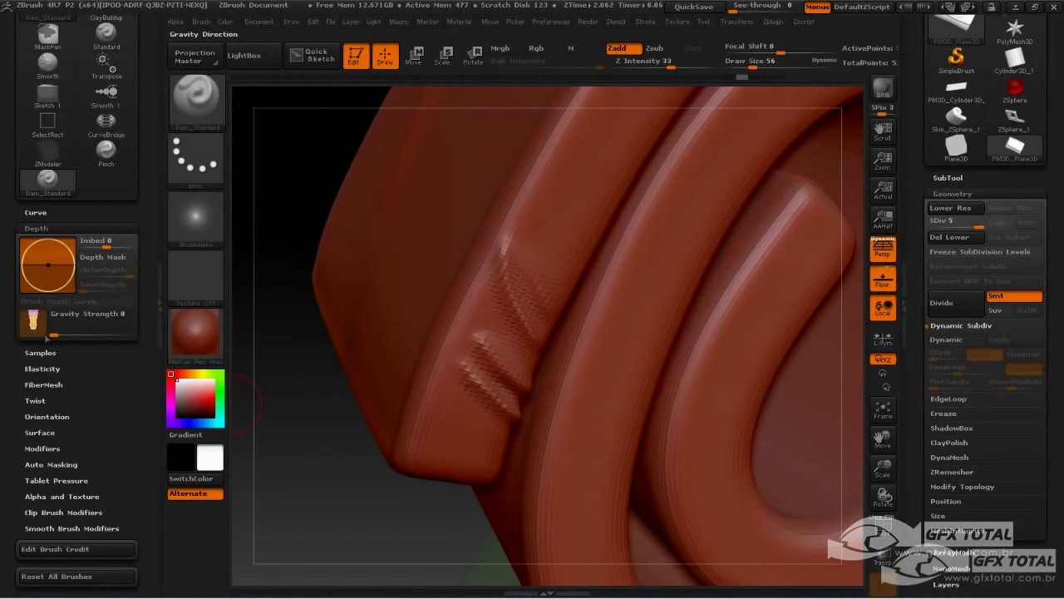
left_click_drag(65, 334, 64, 335)
mouse_move(313, 440)
left_mouse_down()
mouse_move(302, 427)
mouse_move(295, 456)
left_mouse_up()
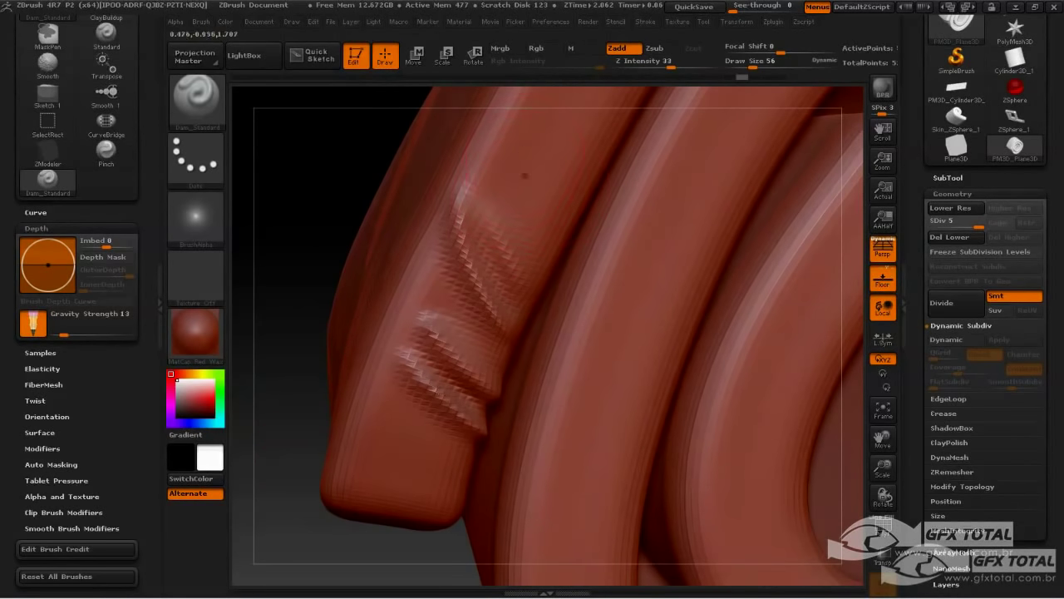
Step: Sculpt and smooth a row of short folds along the outer flap's end face above the existing ones
left_click_drag(569, 205, 527, 162)
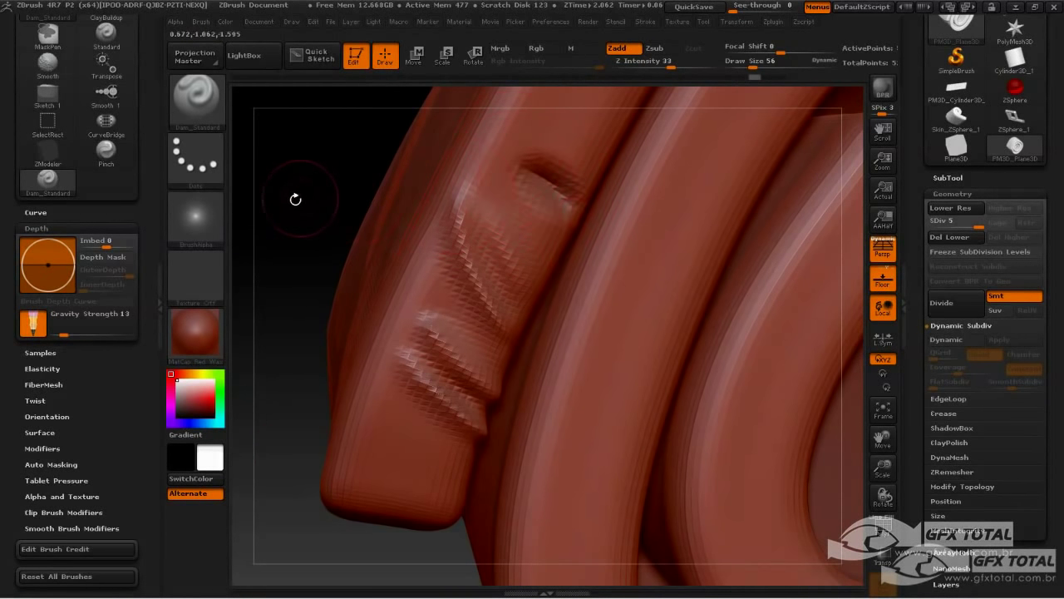
left_click_drag(294, 199, 306, 197)
mouse_move(592, 216)
left_mouse_down()
mouse_move(553, 184)
mouse_move(567, 207)
left_mouse_up()
left_click_drag(406, 190, 361, 291, "alt")
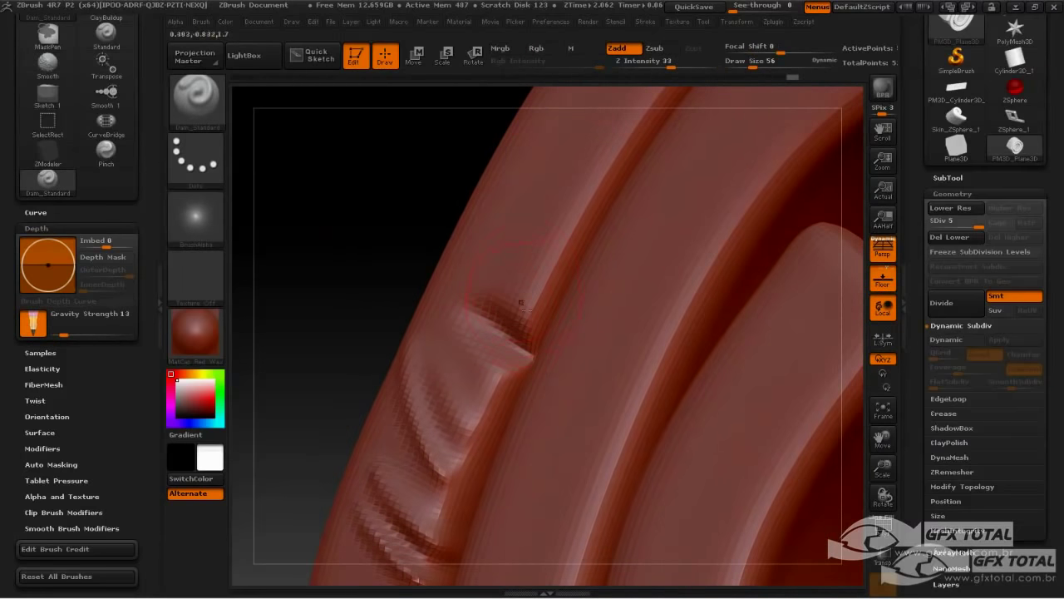
mouse_move(521, 303)
left_mouse_down()
mouse_move(465, 258)
mouse_move(549, 288)
left_mouse_up()
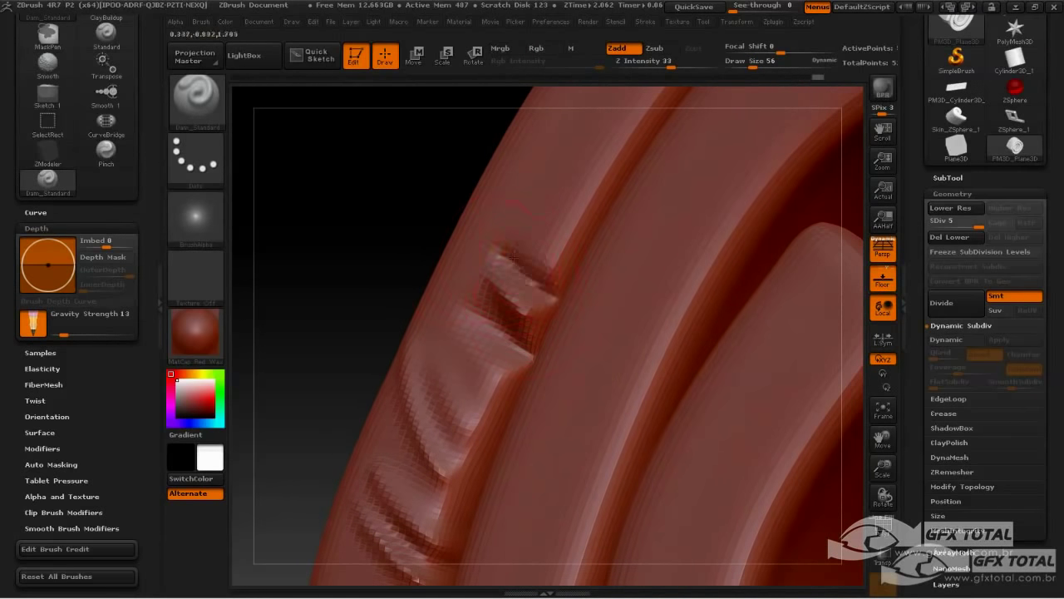
mouse_move(514, 256)
left_mouse_down("shift")
mouse_move(540, 270)
mouse_move(541, 245)
mouse_move(496, 224)
mouse_move(607, 224)
left_mouse_up("shift")
mouse_move(621, 170)
left_mouse_down()
mouse_move(533, 207)
mouse_move(593, 181)
left_mouse_up()
mouse_move(636, 133)
left_mouse_down()
mouse_move(567, 178)
mouse_move(608, 150)
left_mouse_up()
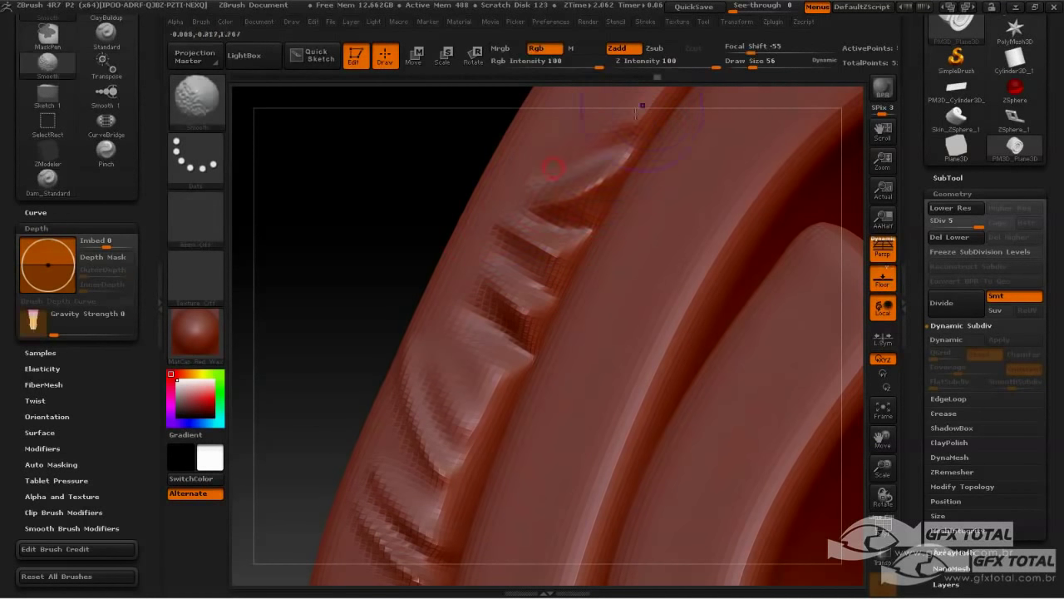
Step: Roll the undo history back to before the fold strokes on the outer flap's end face
mouse_move(341, 248)
left_mouse_down("alt")
mouse_move(397, 216)
mouse_move(349, 258)
mouse_move(308, 344)
mouse_move(315, 238)
mouse_move(446, 226)
left_mouse_up("alt")
mouse_move(646, 250)
left_mouse_down()
mouse_move(659, 275)
mouse_move(713, 278)
mouse_move(613, 269)
mouse_move(691, 288)
mouse_move(546, 314)
left_mouse_up()
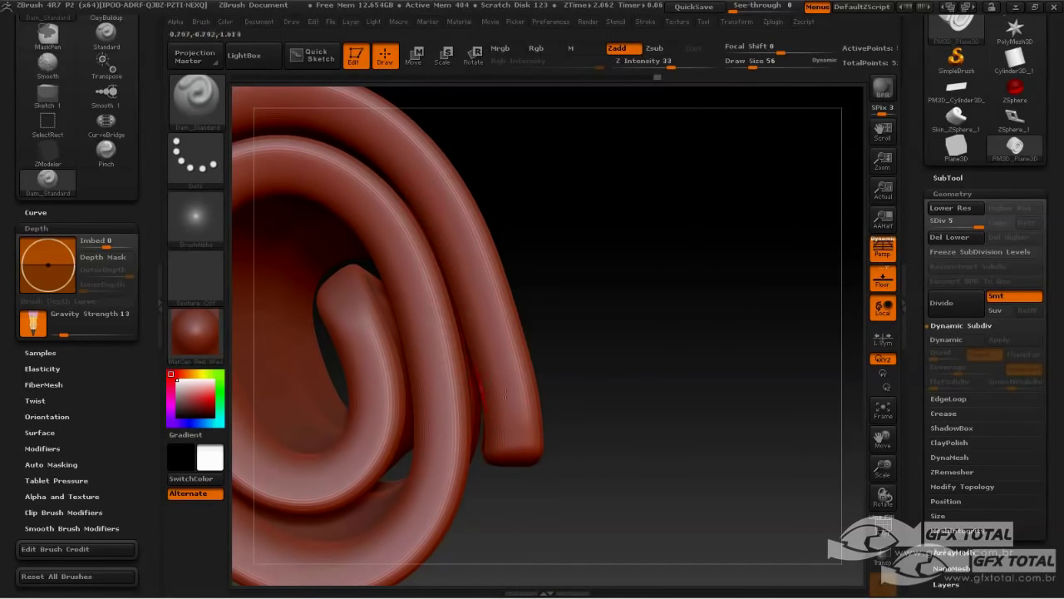
mouse_move(708, 304)
left_mouse_down()
mouse_move(722, 318)
mouse_move(653, 335)
left_mouse_up()
mouse_move(432, 332)
left_mouse_down()
mouse_move(411, 335)
mouse_move(451, 315)
mouse_move(637, 335)
mouse_move(307, 308)
left_mouse_up()
mouse_move(403, 363)
left_mouse_down()
mouse_move(707, 340)
mouse_move(734, 305)
mouse_move(777, 344)
mouse_move(808, 324)
left_mouse_up()
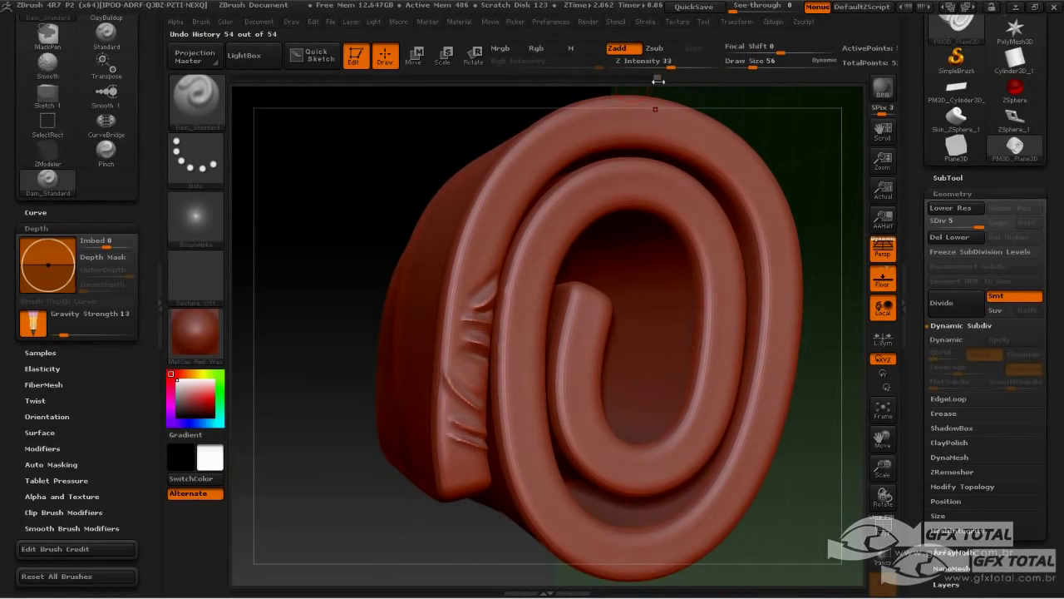
left_click_drag(657, 77, 425, 76)
Step: Try rounded strokes on the roll's broad outer surface and discard them
left_click_drag(327, 247, 391, 253)
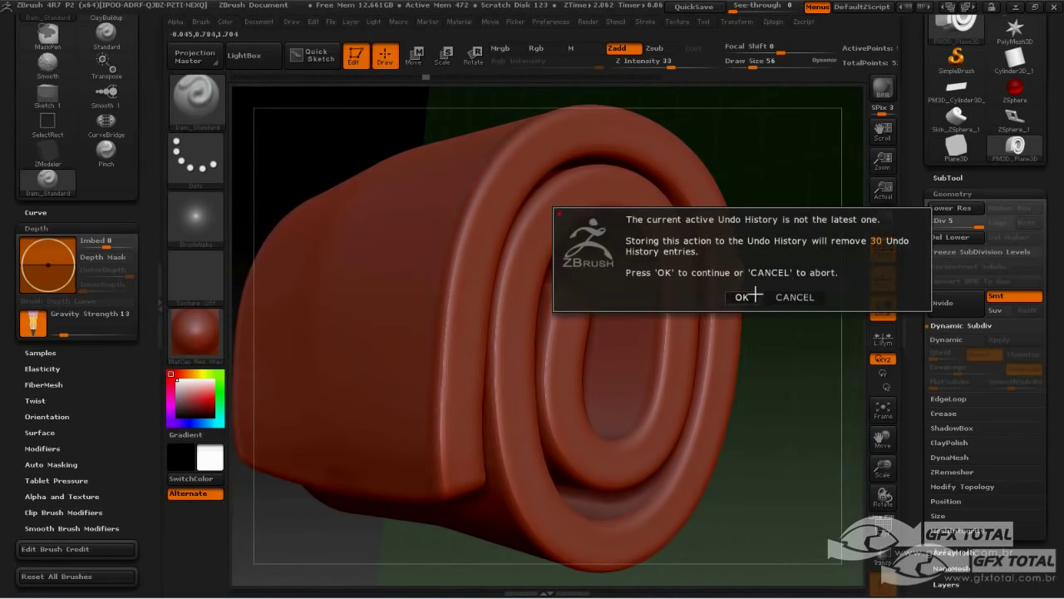
left_click(742, 295)
mouse_move(781, 356)
left_mouse_down()
mouse_move(798, 341)
mouse_move(840, 339)
left_mouse_up()
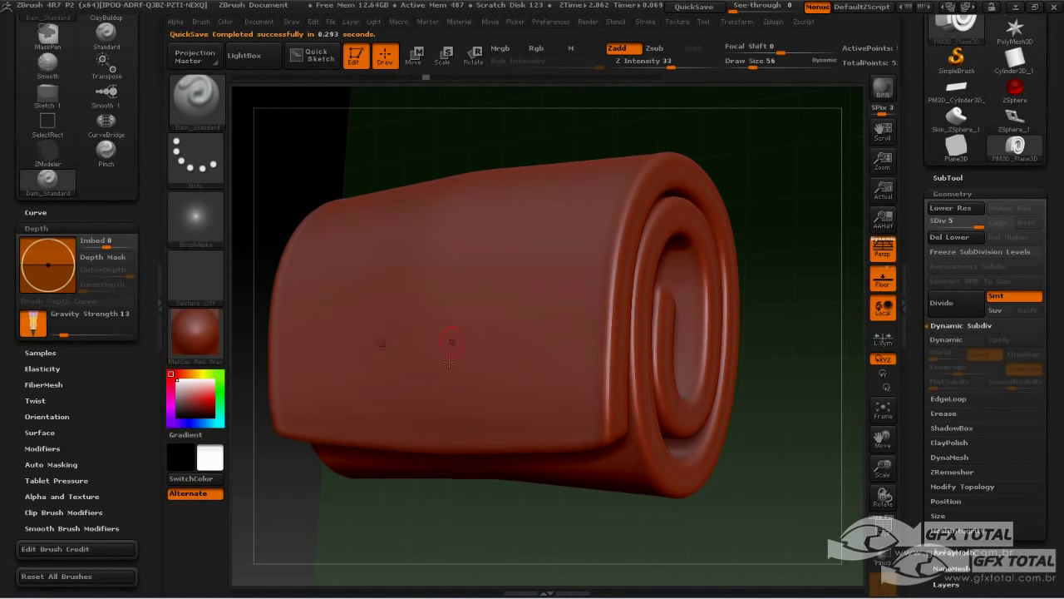
mouse_move(449, 362)
left_mouse_down()
mouse_move(527, 288)
mouse_move(462, 353)
left_mouse_up()
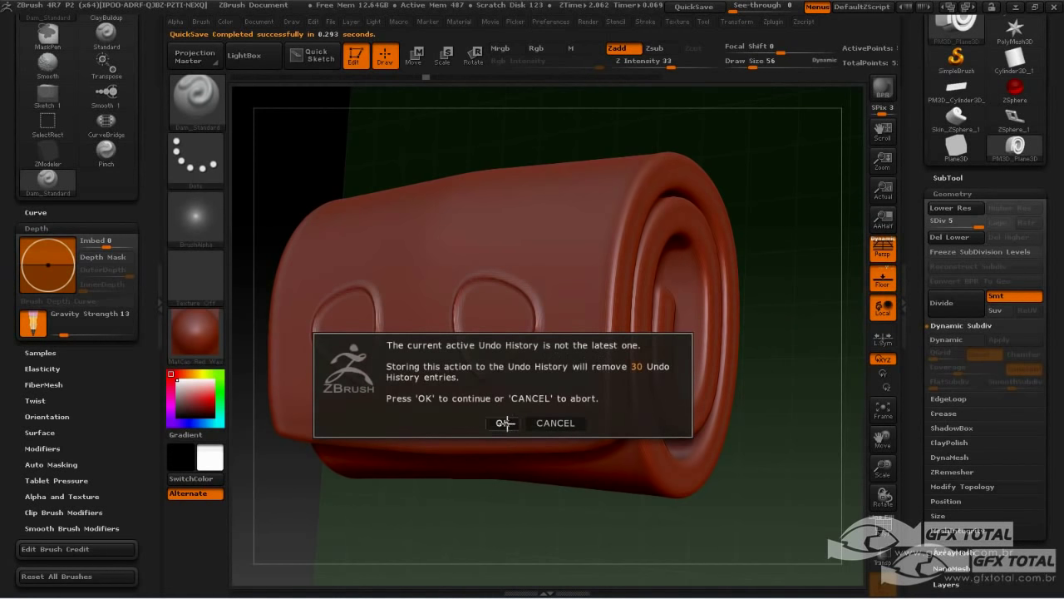
left_click(553, 423)
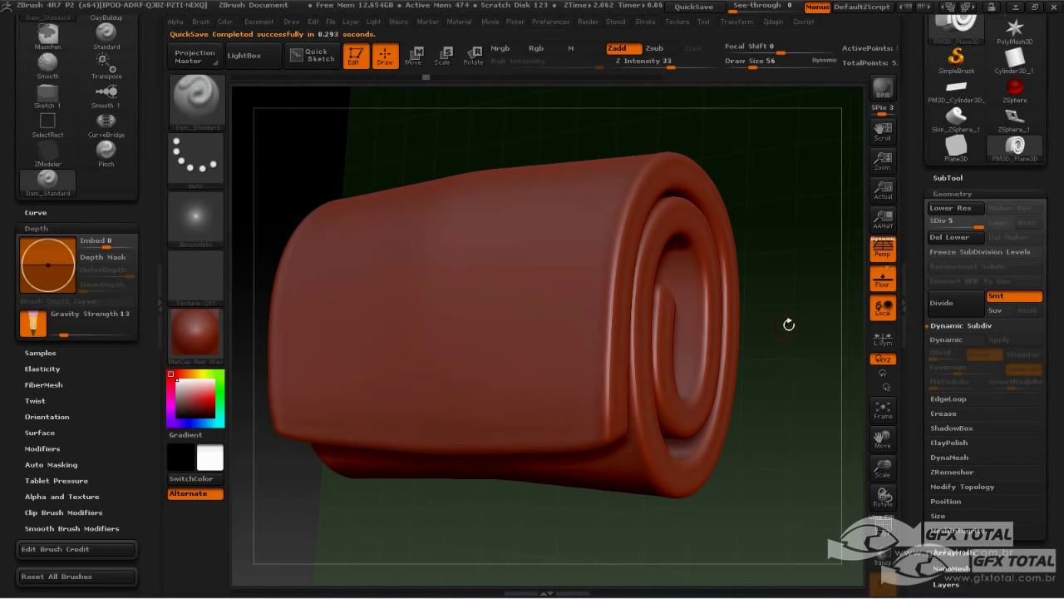
Step: Sculpt a row of parallel diagonal folds near the outer flap's tip on the end face, accepting removal of the newer undo entries
left_click_drag(789, 323, 610, 347)
left_click_drag(373, 299, 316, 419, "alt")
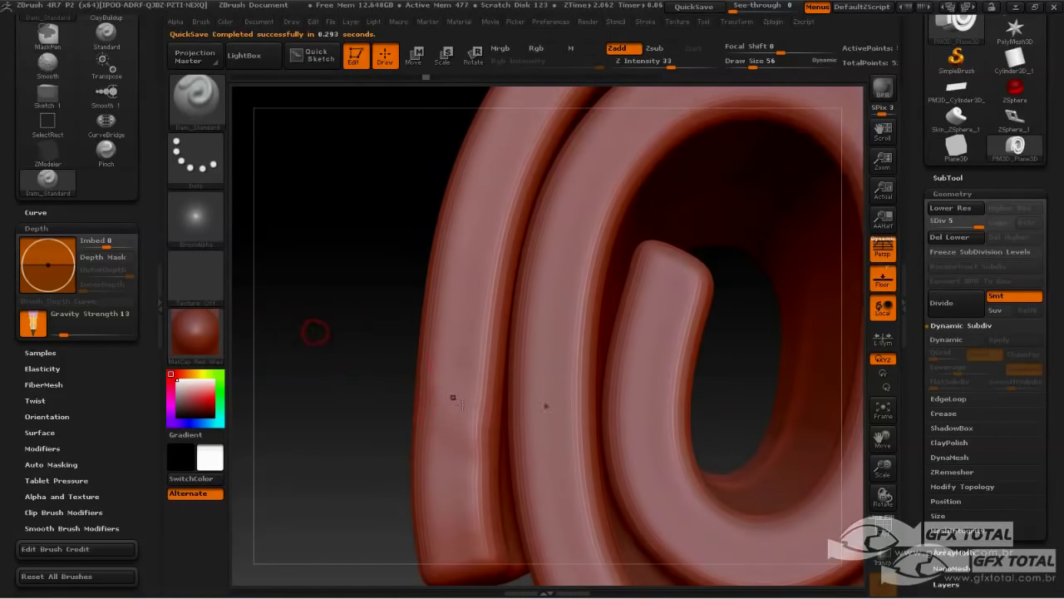
left_click(468, 430)
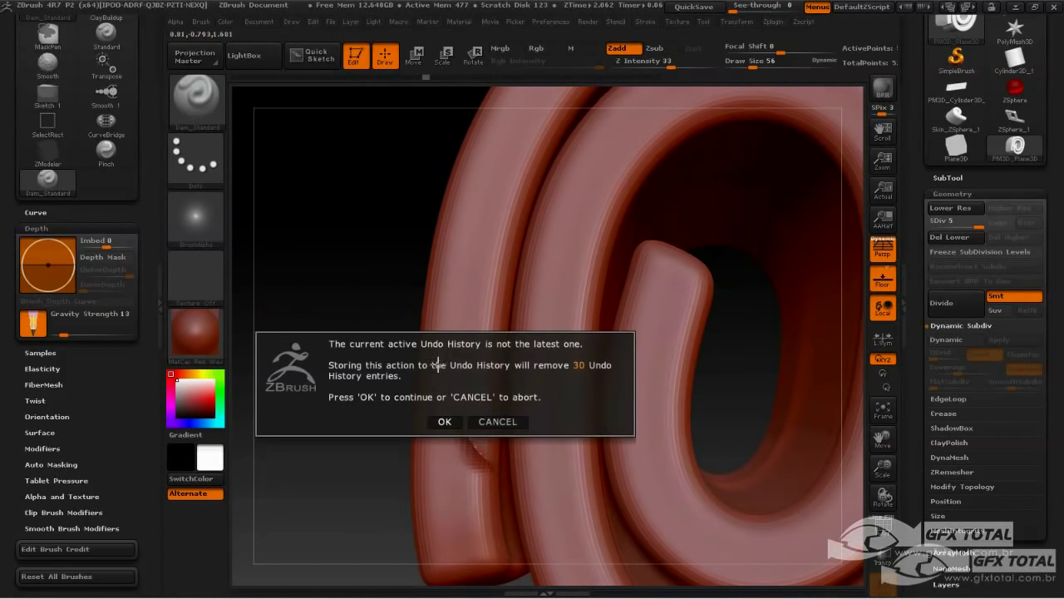
left_click(440, 421)
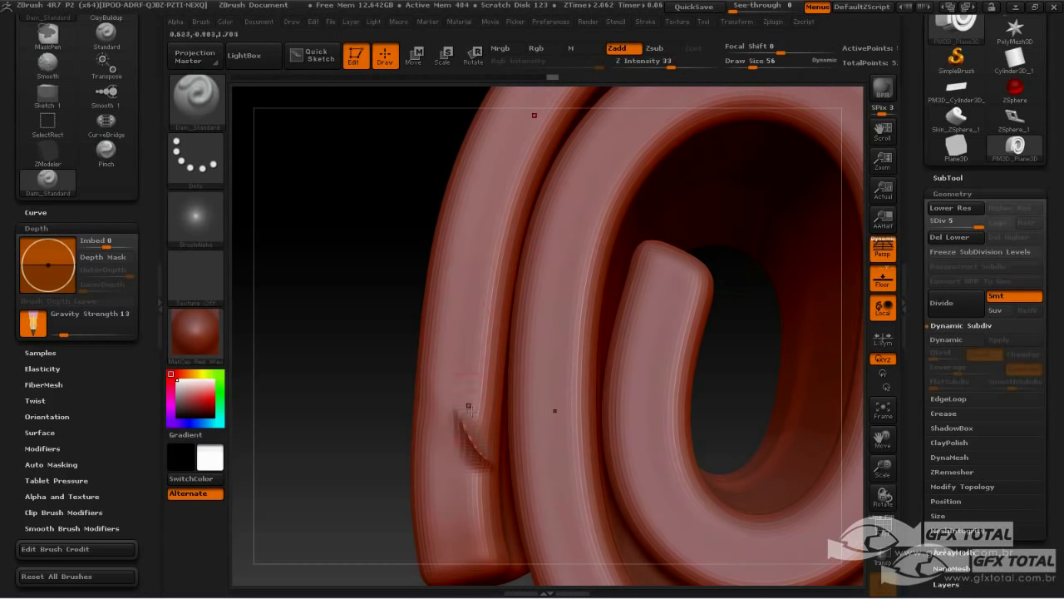
left_click_drag(456, 397, 491, 442)
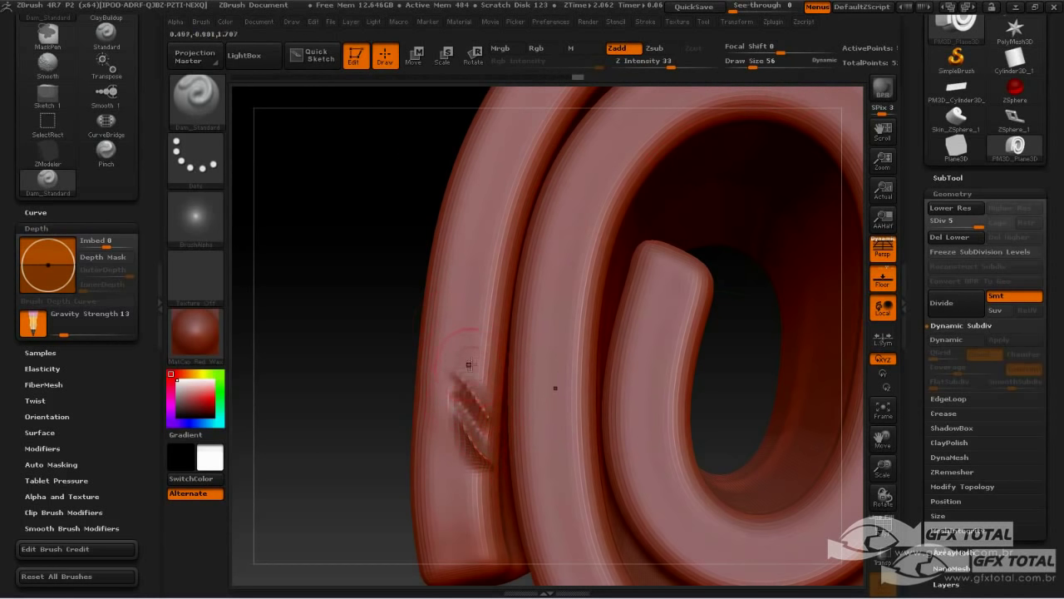
left_click_drag(462, 360, 502, 403)
left_click_drag(455, 330, 493, 360)
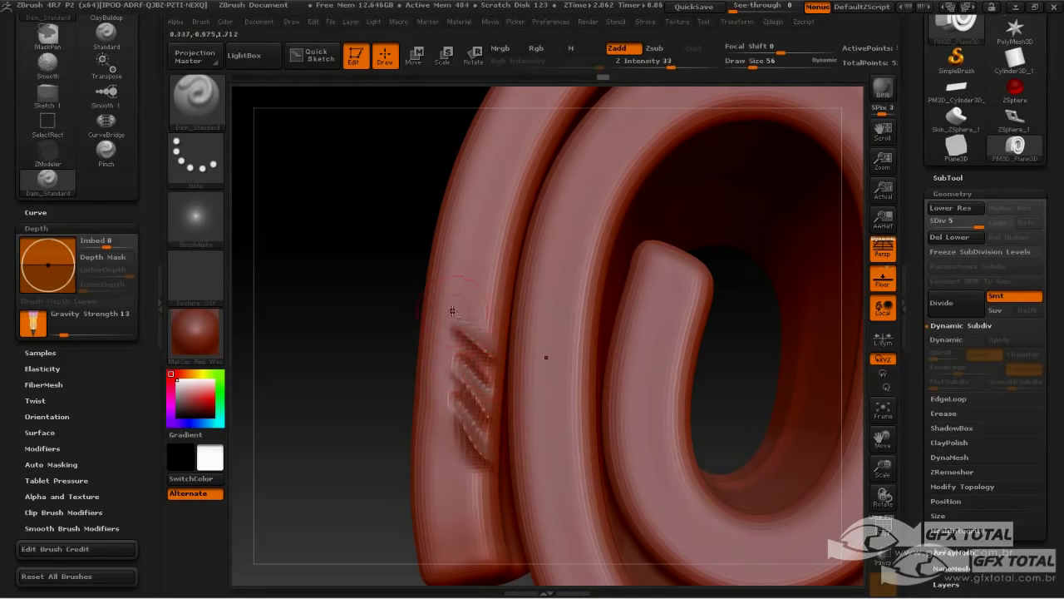
left_click_drag(452, 311, 497, 339)
Step: Sculpt spaced creases across the outermost layer's end face around the top curve, including a V-shaped pair and one on the far side
left_click_drag(356, 259, 418, 278)
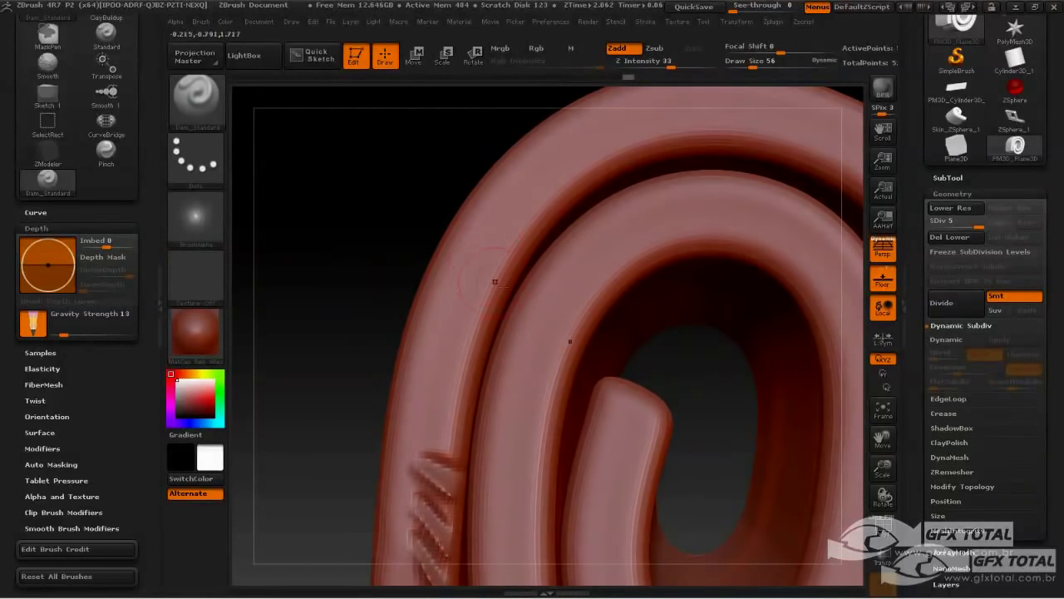
left_click_drag(467, 248, 498, 268)
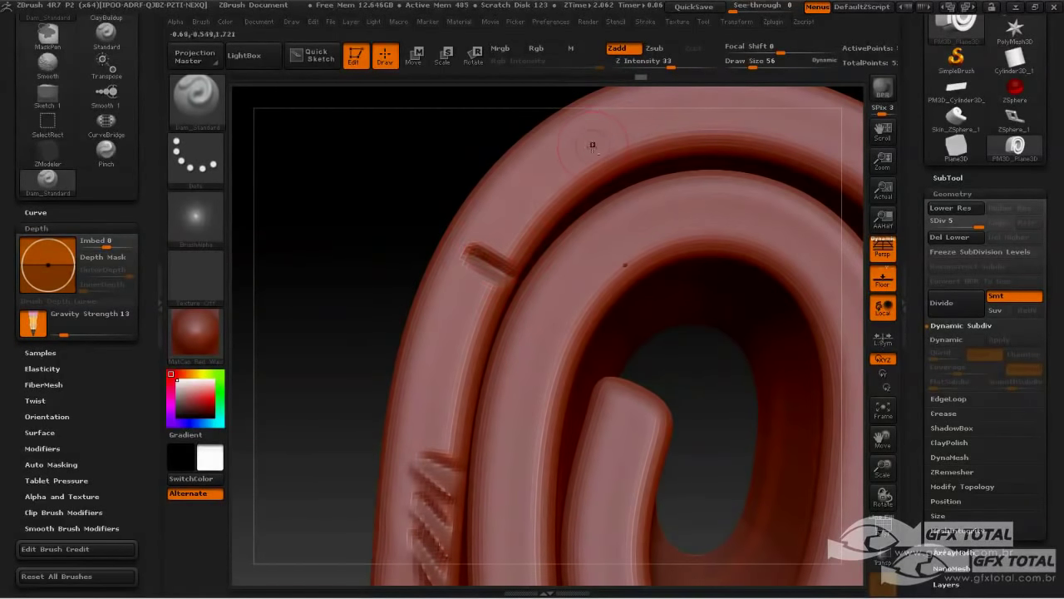
left_click_drag(592, 145, 606, 185)
left_click_drag(402, 173, 457, 230)
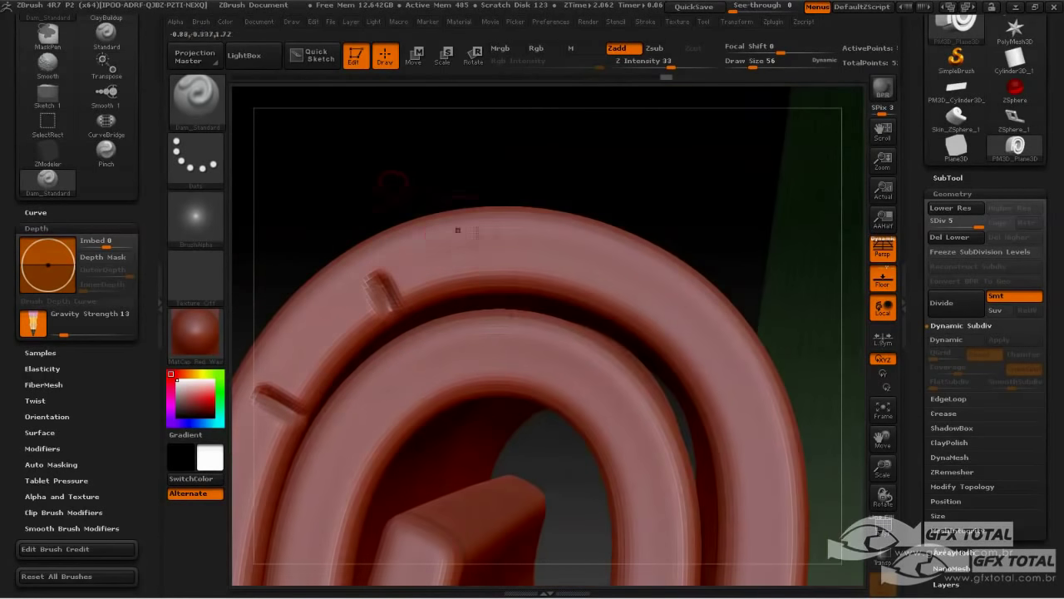
left_click_drag(542, 295, 471, 219)
left_click_drag(544, 289, 600, 233)
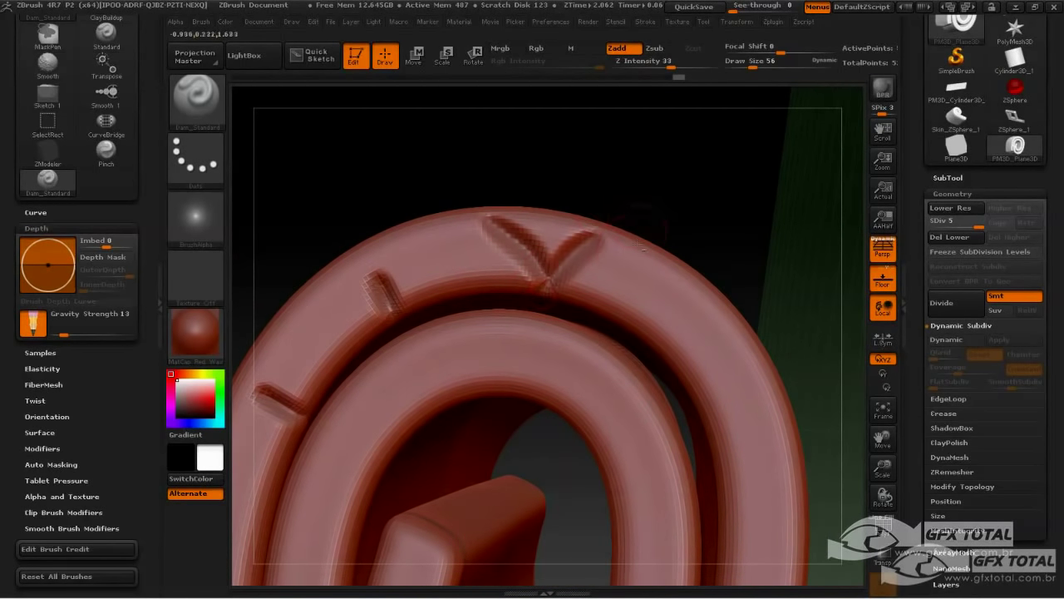
mouse_move(722, 217)
left_mouse_down()
mouse_move(734, 224)
mouse_move(592, 282)
mouse_move(611, 240)
left_mouse_up()
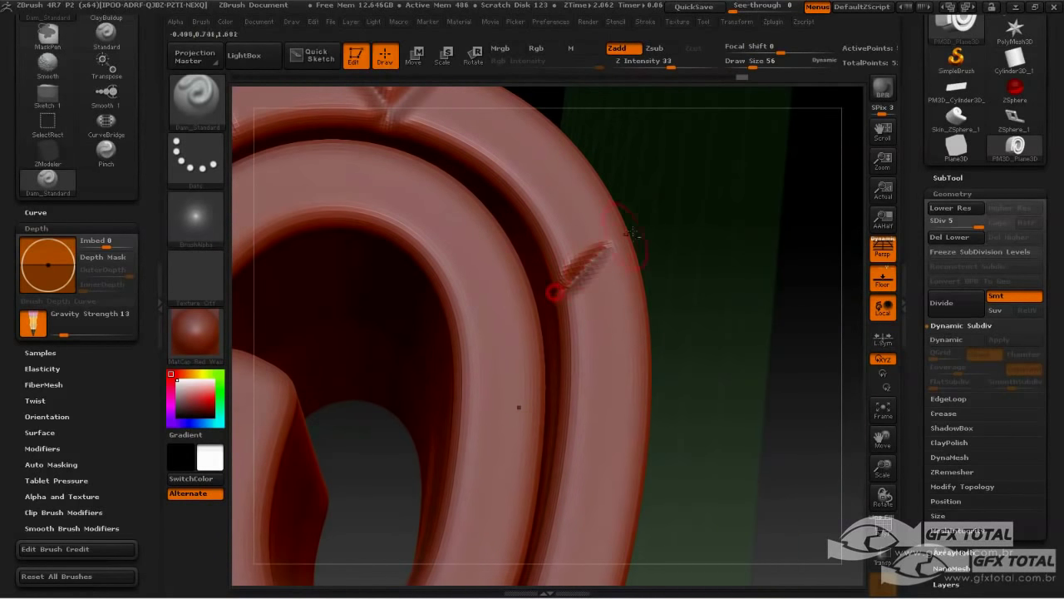
Step: Sculpt diagonal creases down the outermost layer's end face on the side opposite the flap
left_click_drag(557, 290, 611, 329)
left_click_drag(690, 311, 732, 116, "alt")
mouse_move(602, 289)
left_mouse_down()
mouse_move(635, 300)
mouse_move(656, 185)
left_mouse_up()
left_click_drag(617, 324, 588, 467)
left_click_drag(731, 449, 631, 382)
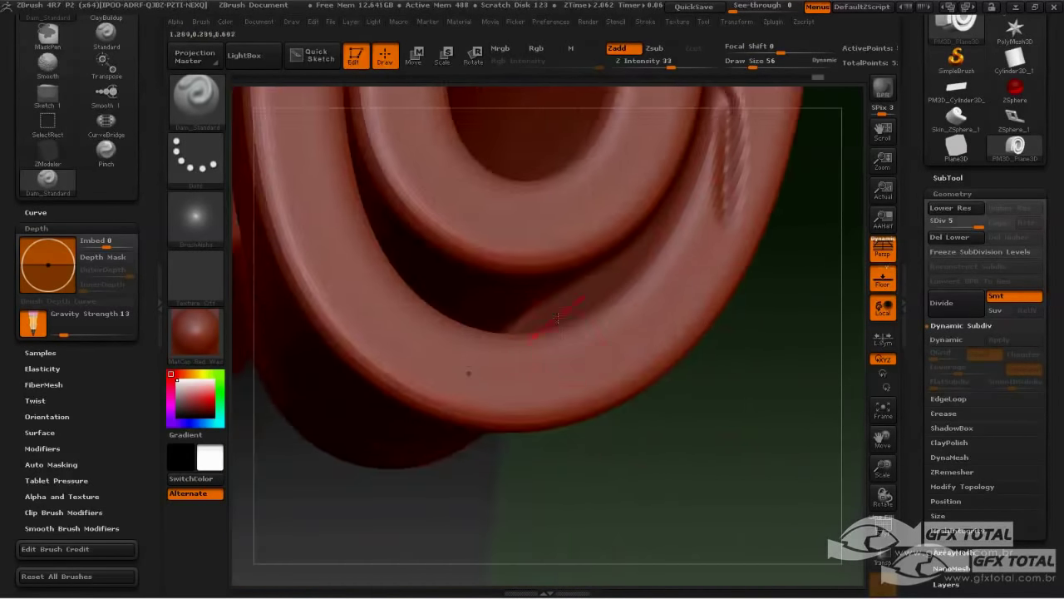
Step: Sculpt short creases along the outermost layer's lower curve and spaced around the inner layers' end faces
left_click_drag(706, 499, 648, 432)
left_click_drag(509, 402, 496, 474)
left_click_drag(406, 392, 364, 429)
left_click_drag(409, 395, 410, 442)
left_click_drag(286, 466, 437, 424)
mouse_move(498, 308)
left_mouse_down()
mouse_move(463, 341)
mouse_move(425, 271)
left_mouse_up()
left_click_drag(332, 449, 283, 532)
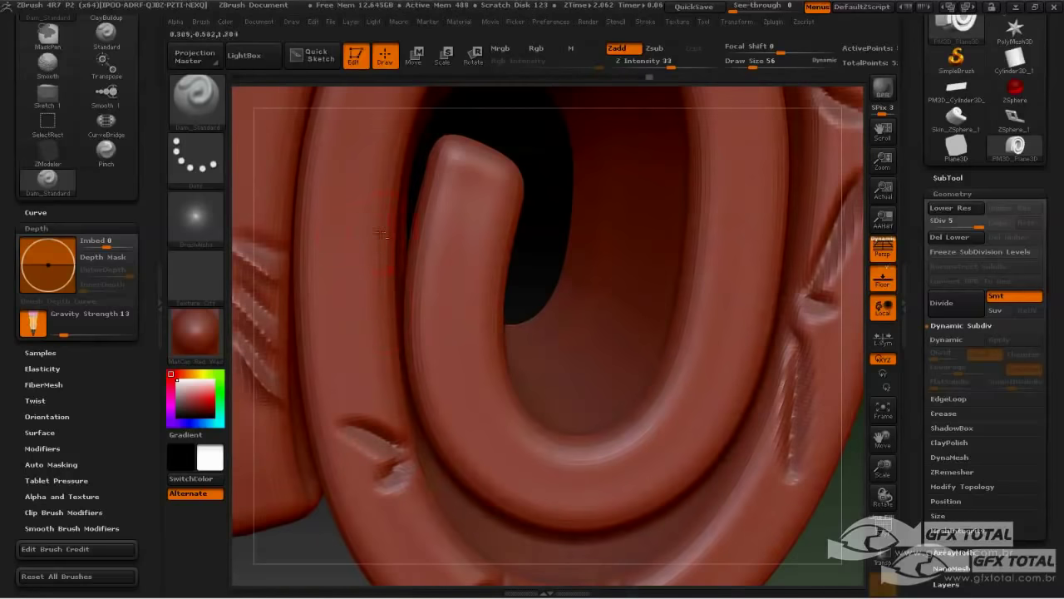
left_click_drag(384, 246, 337, 223)
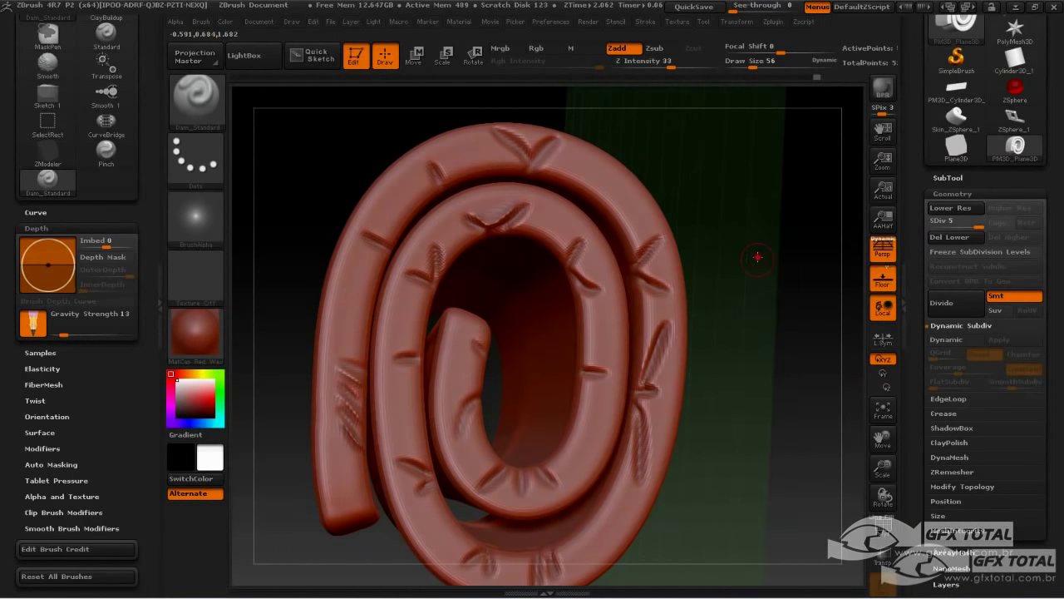
Step: Compare the creased end face with the rolled mattress in the colchao-fechado reference photo
left_click_drag(758, 256, 691, 201)
left_click_drag(693, 153, 695, 190)
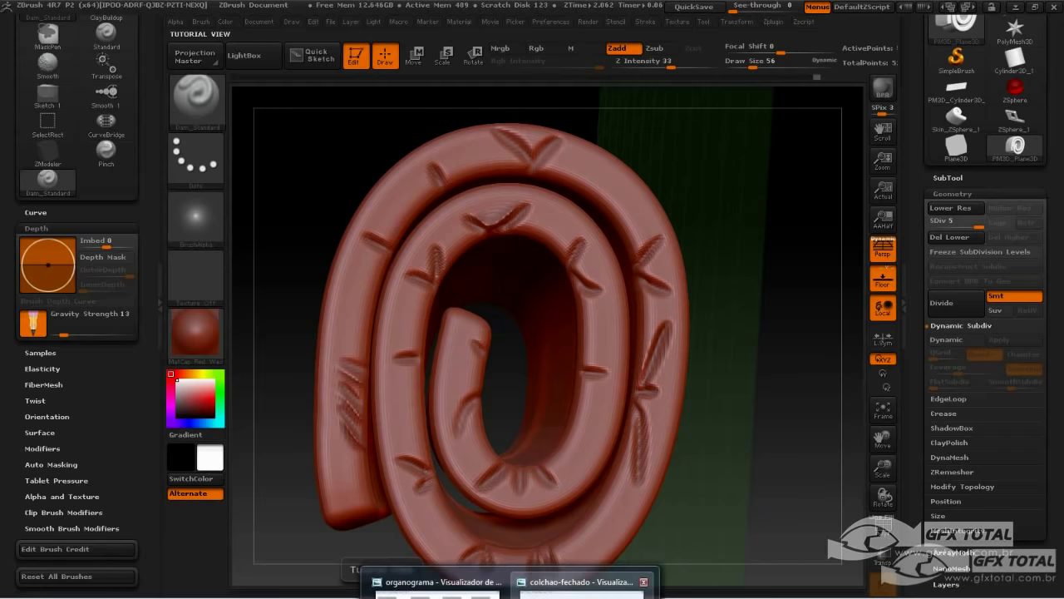
left_click(574, 582)
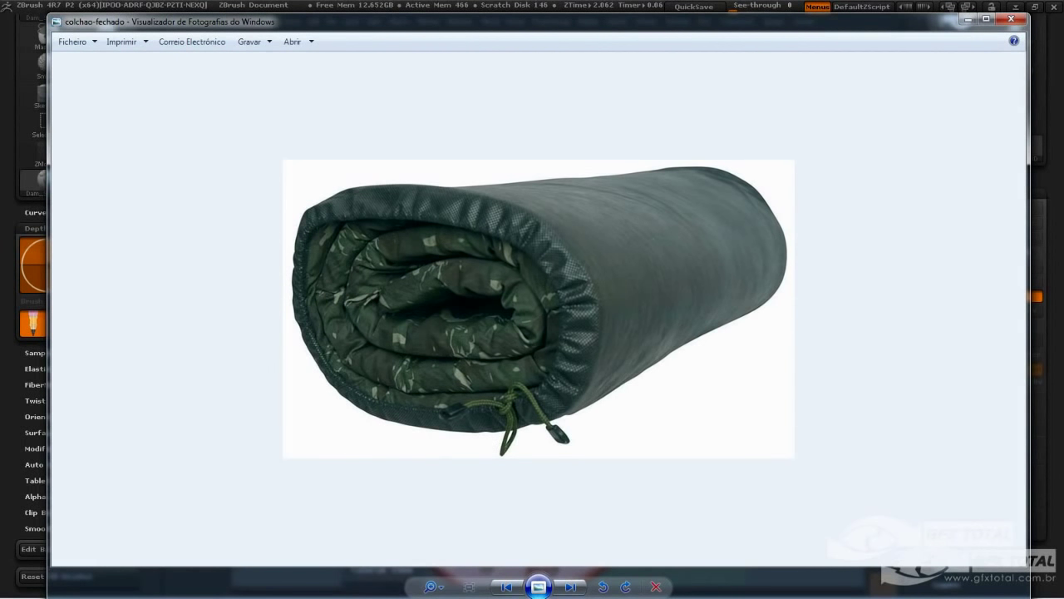
key("alt+F4")
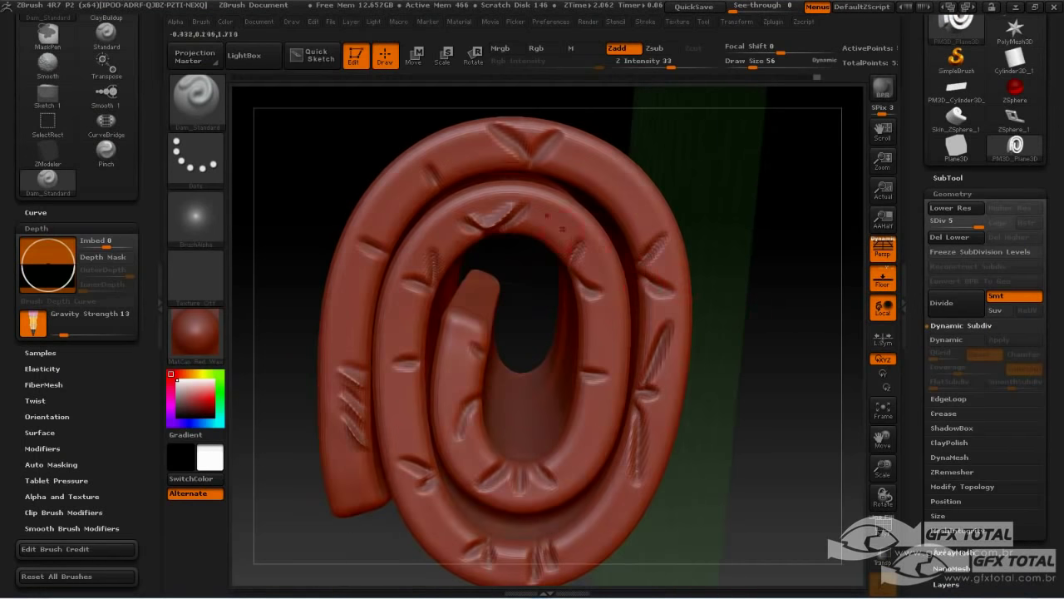
Step: Add and smooth creases on the inner ring's top, and fan short folds around its lower curve
left_click_drag(760, 181, 758, 224)
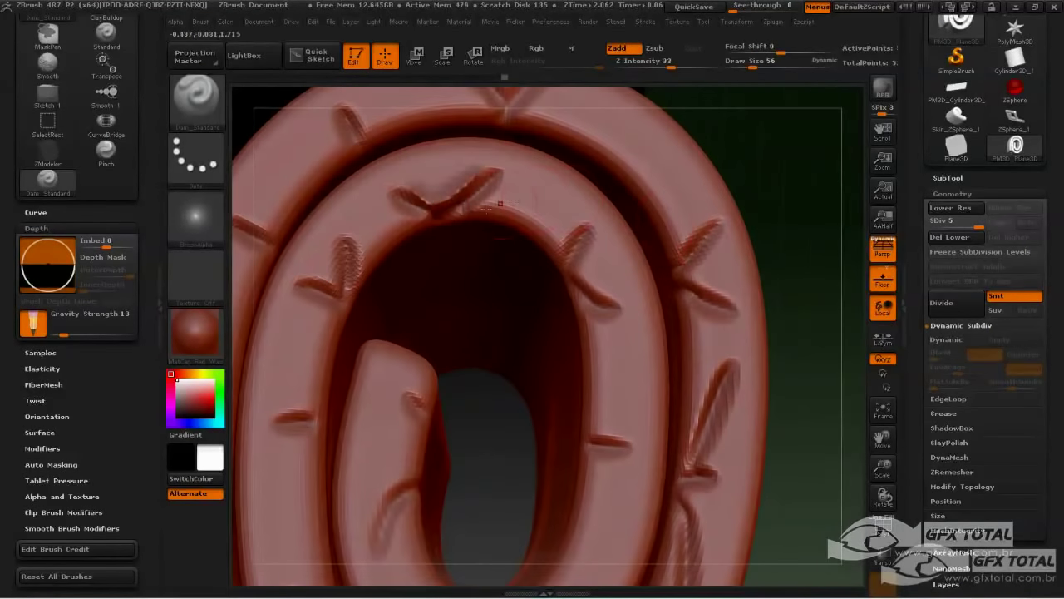
left_click_drag(478, 218, 545, 177)
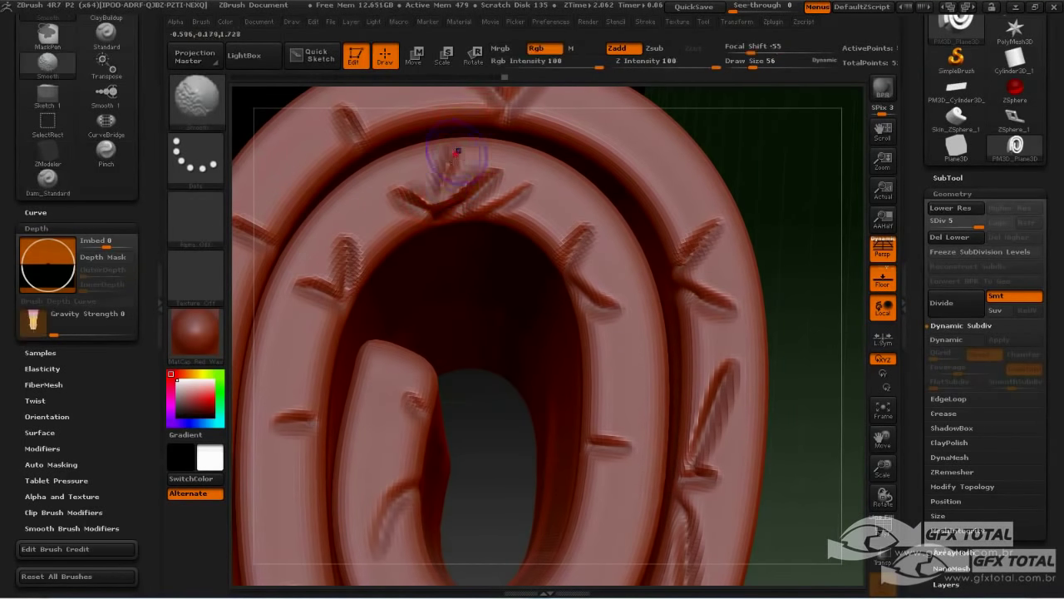
mouse_move(823, 282)
left_mouse_down()
mouse_move(837, 269)
mouse_move(501, 306)
left_mouse_up()
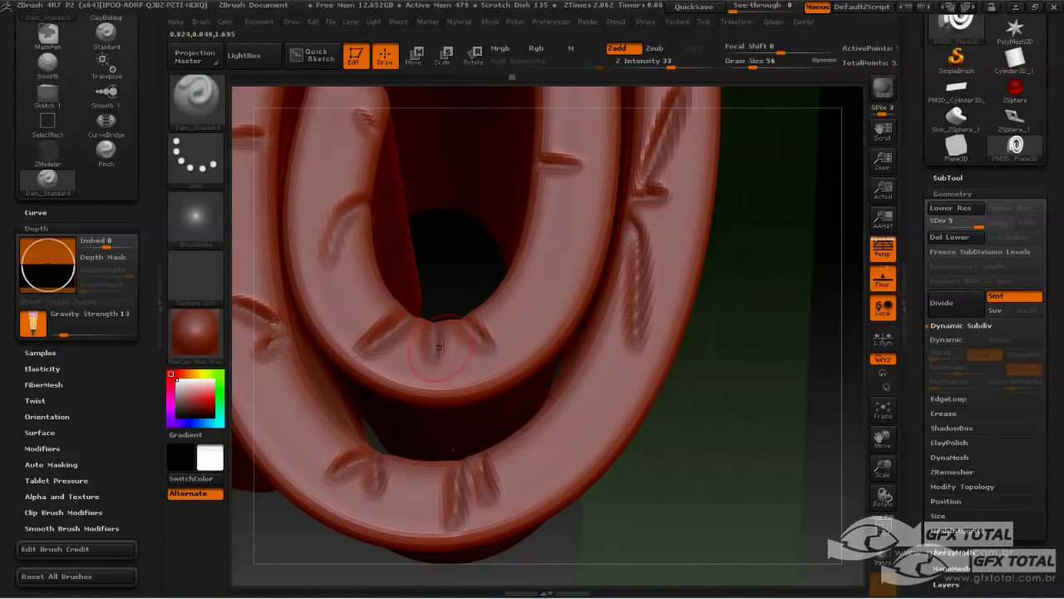
mouse_move(432, 343)
left_mouse_down()
mouse_move(435, 249)
mouse_move(426, 275)
left_mouse_up()
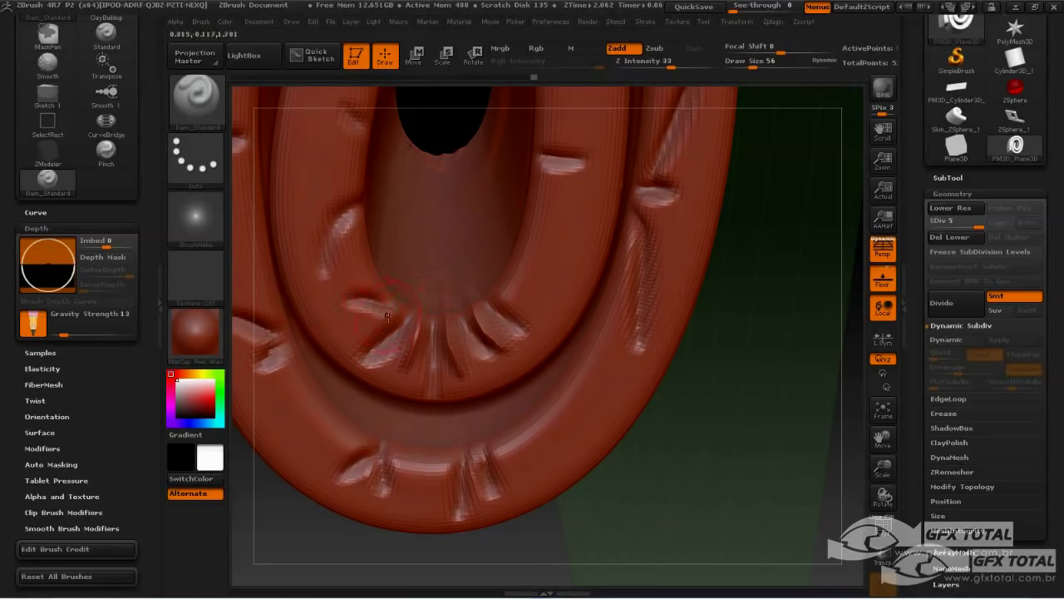
left_click_drag(395, 315, 316, 311)
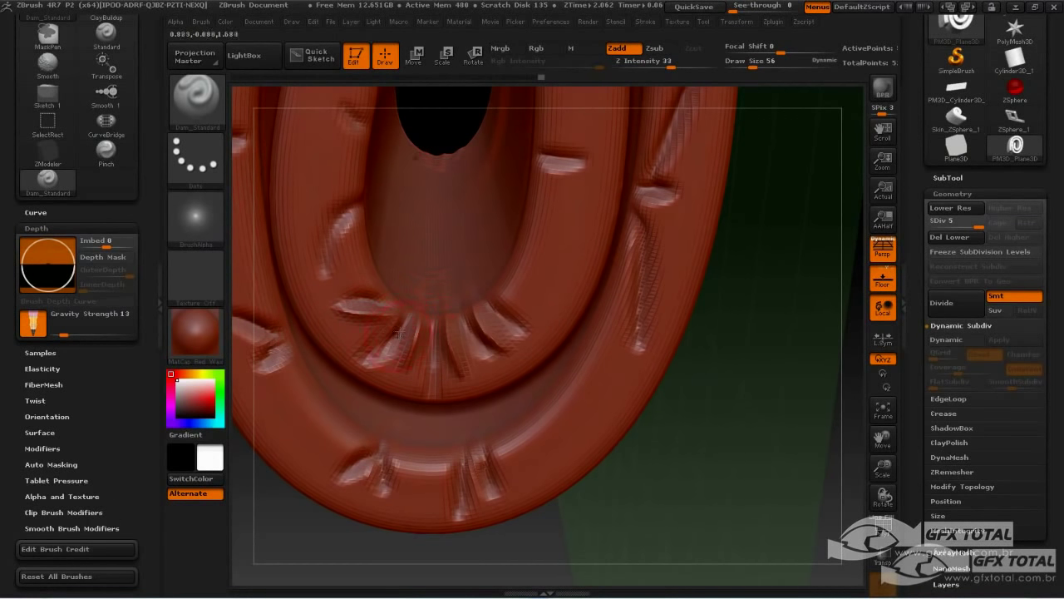
key("ctrl+z")
left_click_drag(394, 326, 378, 343)
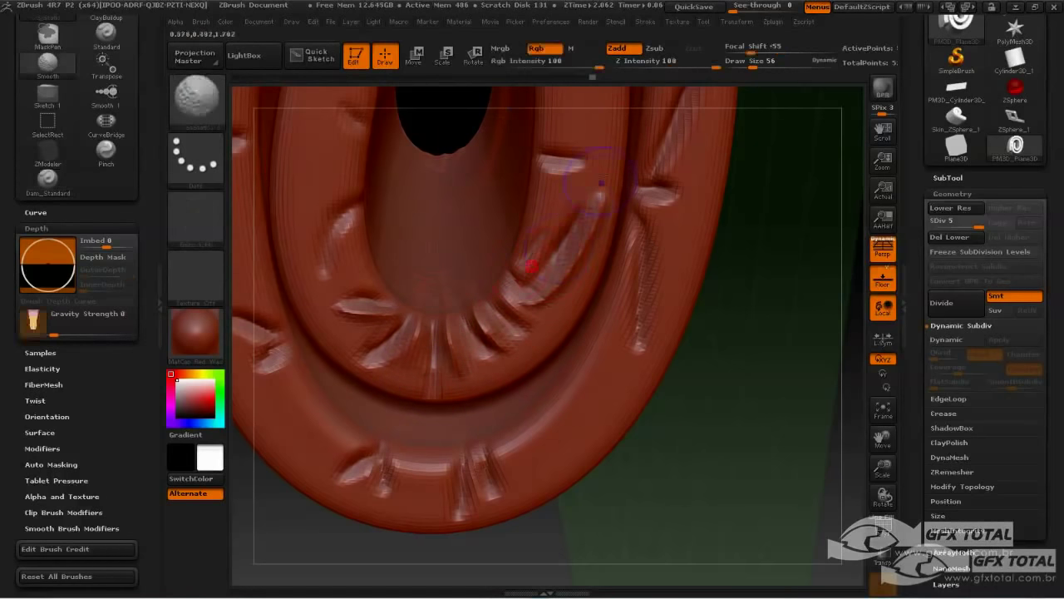
Step: Sculpt parallel diagonal folds near the roll's innermost tip and another crease on the inner ring
right_click_drag(315, 199, 322, 366, "alt")
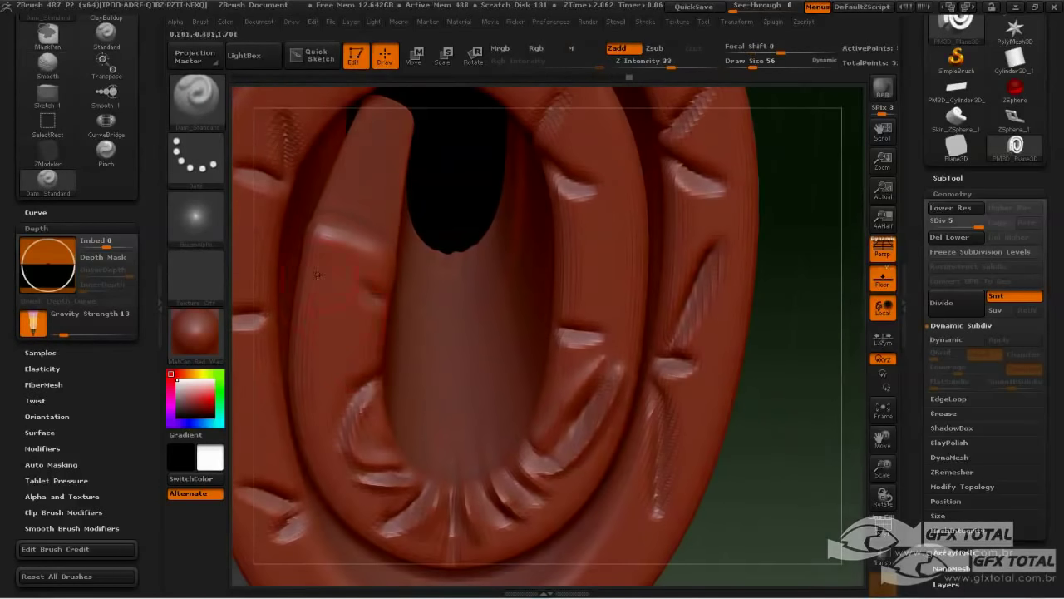
left_click_drag(322, 279, 374, 328)
left_click_drag(336, 247, 376, 293)
right_click_drag(453, 250, 407, 367, "alt")
mouse_move(499, 226)
left_mouse_down()
mouse_move(536, 287)
mouse_move(552, 272)
left_mouse_up()
Step: Sculpt closely spaced diagonal folds across the inner ring's top curve and smooth them
mouse_move(748, 174)
left_mouse_down()
mouse_move(840, 166)
mouse_move(706, 179)
left_mouse_up()
mouse_move(445, 181)
left_mouse_down()
mouse_move(397, 231)
mouse_move(370, 231)
left_mouse_up()
left_click_drag(425, 178, 370, 231)
left_click_drag(261, 275, 311, 257)
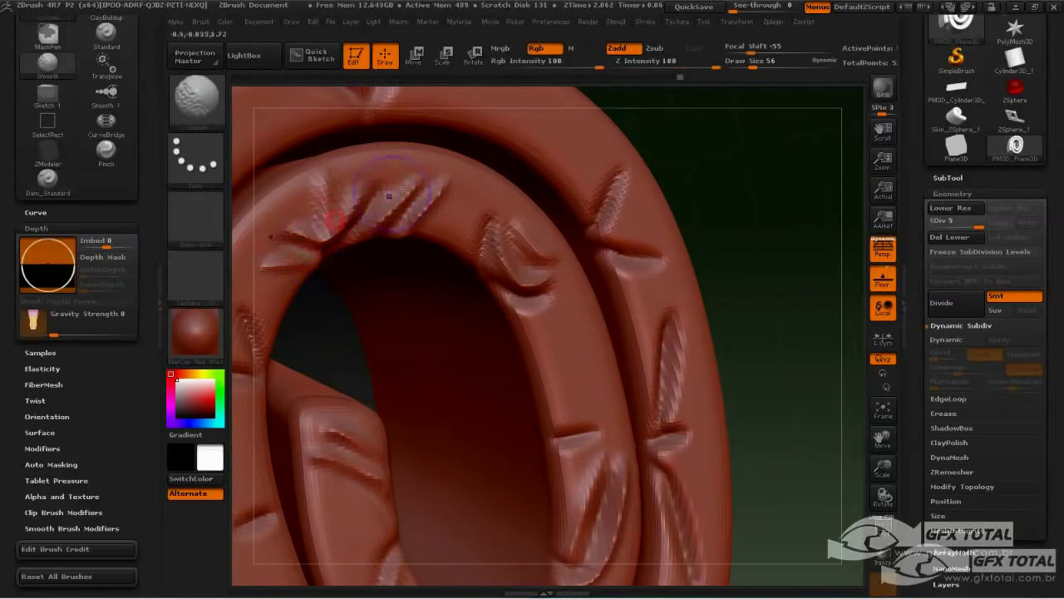
right_click_drag(387, 200, 387, 173)
Step: Sculpt a run of short slanted folds around the top curve of the outermost layer's end face
left_click_drag(733, 176, 785, 177)
left_click_drag(655, 186, 615, 237)
left_click_drag(609, 160, 597, 216)
left_click_drag(692, 288, 605, 248)
right_click_drag(582, 224, 684, 349, "alt")
left_click_drag(490, 228, 483, 259)
left_click_drag(524, 217, 509, 258)
left_click_drag(547, 220, 530, 260)
left_click_drag(604, 218, 569, 263)
left_click_drag(638, 229, 604, 273)
mouse_move(671, 254)
left_mouse_down()
mouse_move(614, 281)
mouse_move(634, 291)
left_mouse_up()
Step: Continue the folds from the outermost layer's top curve down its flap-side shoulder, smoothing them along the outer rim
left_click_drag(388, 246, 439, 268)
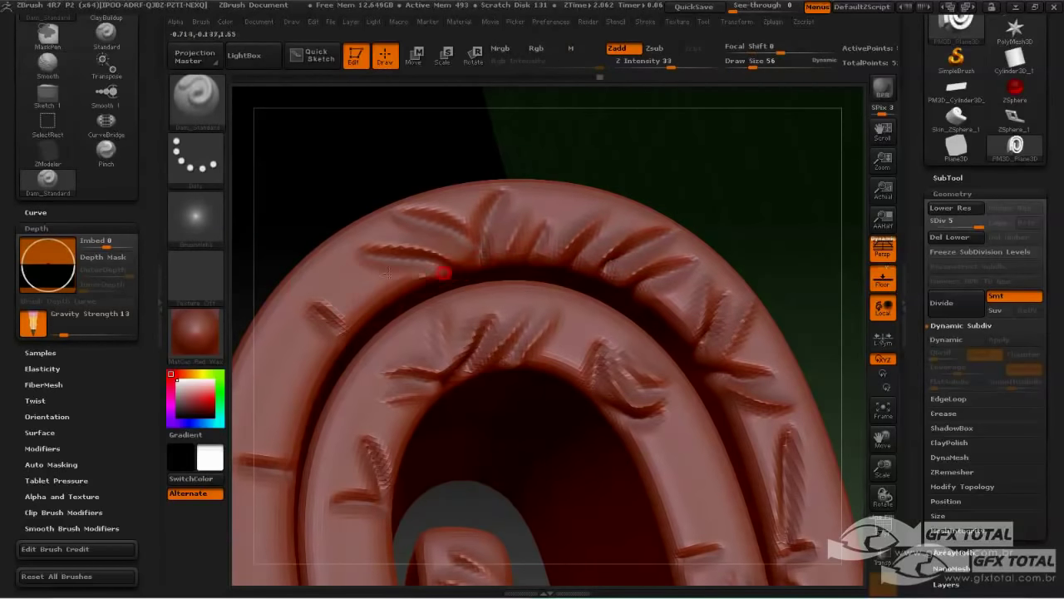
left_click_drag(342, 279, 405, 286)
mouse_move(379, 209)
right_mouse_down()
mouse_move(445, 227)
mouse_move(399, 250)
right_mouse_up()
left_click_drag(396, 199, 434, 191, "shift")
left_click_drag(339, 238, 329, 259, "shift")
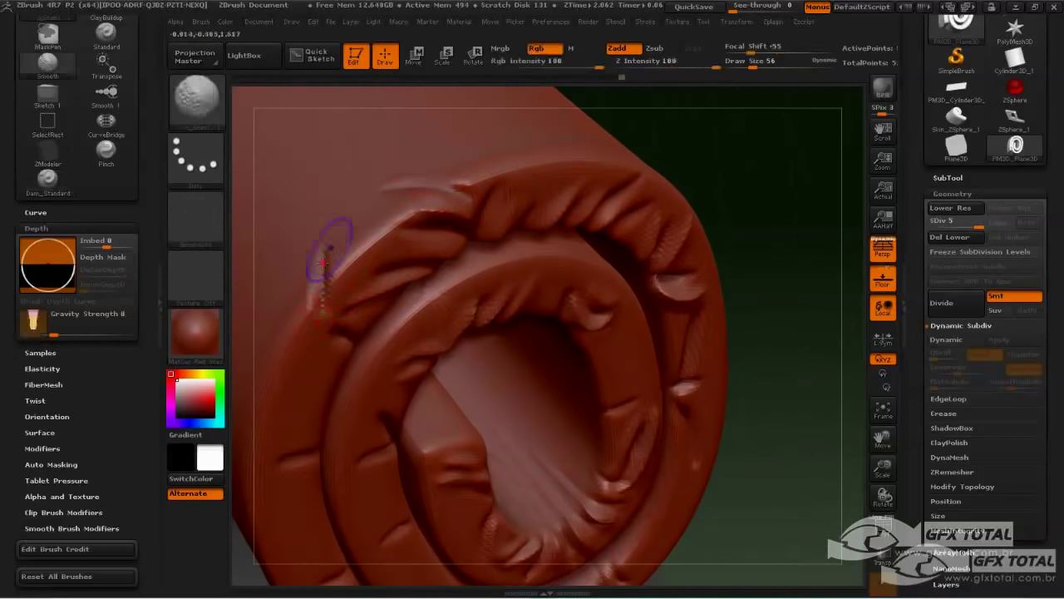
mouse_move(698, 208)
right_mouse_down()
mouse_move(770, 219)
mouse_move(818, 188)
right_mouse_up()
mouse_move(418, 322)
left_mouse_down("shift")
mouse_move(422, 239)
mouse_move(411, 323)
left_mouse_up("shift")
left_click_drag(416, 274, 391, 345)
left_click_drag(386, 332, 399, 288, "shift")
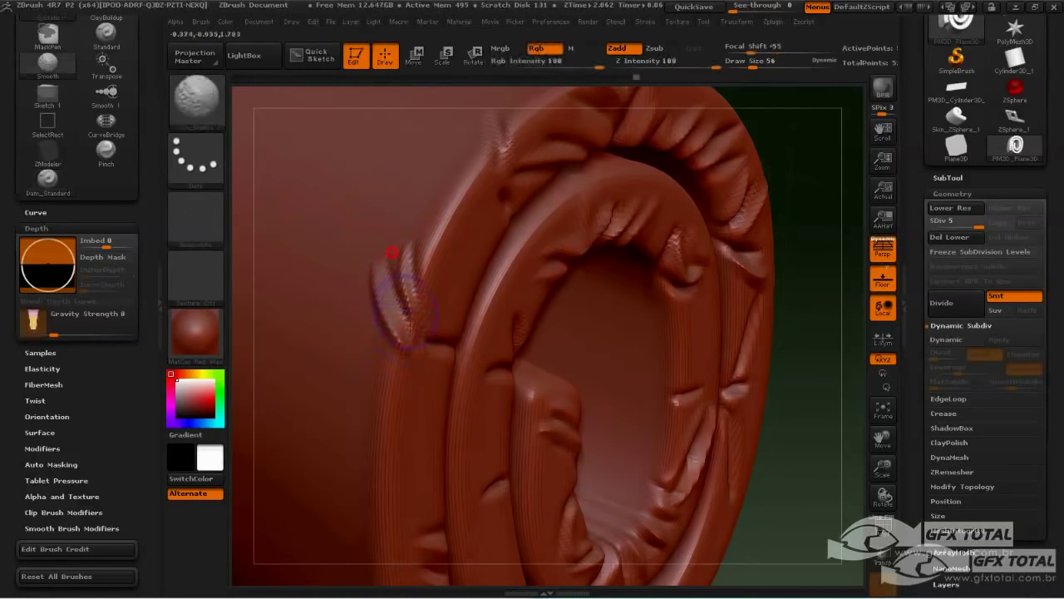
Step: Sculpt long lengthwise folds along the outer flap's edge and soften their upper ends
right_click_drag(757, 258, 829, 268)
right_click_drag(829, 268, 798, 116, "alt")
left_click_drag(377, 276, 314, 399)
mouse_move(370, 292)
left_mouse_down()
mouse_move(345, 366)
mouse_move(334, 490)
left_mouse_up()
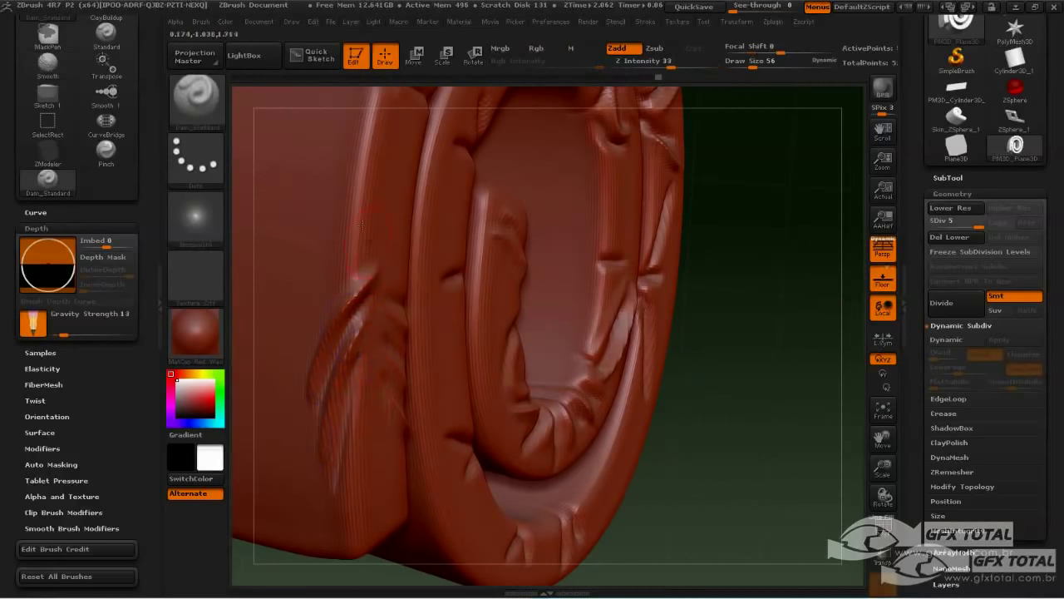
mouse_move(375, 239)
left_mouse_down()
mouse_move(276, 306)
mouse_move(372, 236)
left_mouse_up()
left_click_drag(373, 197, 276, 251)
left_click_drag(376, 153, 358, 176, "shift")
Step: Add more diagonal folds to the outer flap's end face toward its tip and smooth them
right_click_drag(723, 166, 498, 250, "alt")
right_click_drag(292, 205, 383, 88, "alt")
left_click_drag(441, 299, 428, 409)
mouse_move(411, 445)
left_mouse_down()
mouse_move(430, 389)
mouse_move(428, 334)
left_mouse_up()
left_click_drag(288, 319, 349, 354)
mouse_move(374, 370)
left_mouse_down("shift")
mouse_move(392, 297)
mouse_move(374, 366)
left_mouse_up("shift")
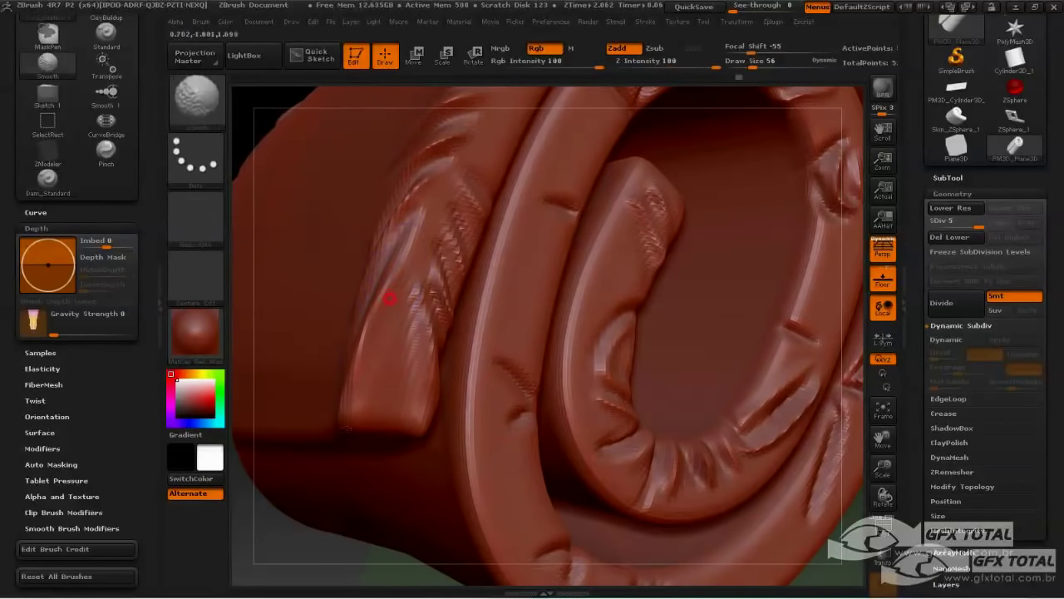
Step: Sculpt and smooth a group of creases on the upper part of the layer beside the outer flap
left_click_drag(290, 155, 246, 166)
left_click_drag(542, 232, 592, 223)
mouse_move(581, 214)
left_mouse_down("shift")
mouse_move(563, 198)
mouse_move(607, 199)
left_mouse_up("shift")
left_click_drag(567, 152, 610, 181)
left_click_drag(587, 121, 616, 161)
mouse_move(605, 148)
left_mouse_down("shift")
mouse_move(567, 199)
mouse_move(594, 221)
left_mouse_up("shift")
mouse_move(587, 243)
left_mouse_down()
mouse_move(542, 273)
mouse_move(574, 258)
left_mouse_up()
Step: Sculpt and smooth further diagonal creases lower on the layer beside the outer flap's tip
left_click_drag(512, 341, 552, 383)
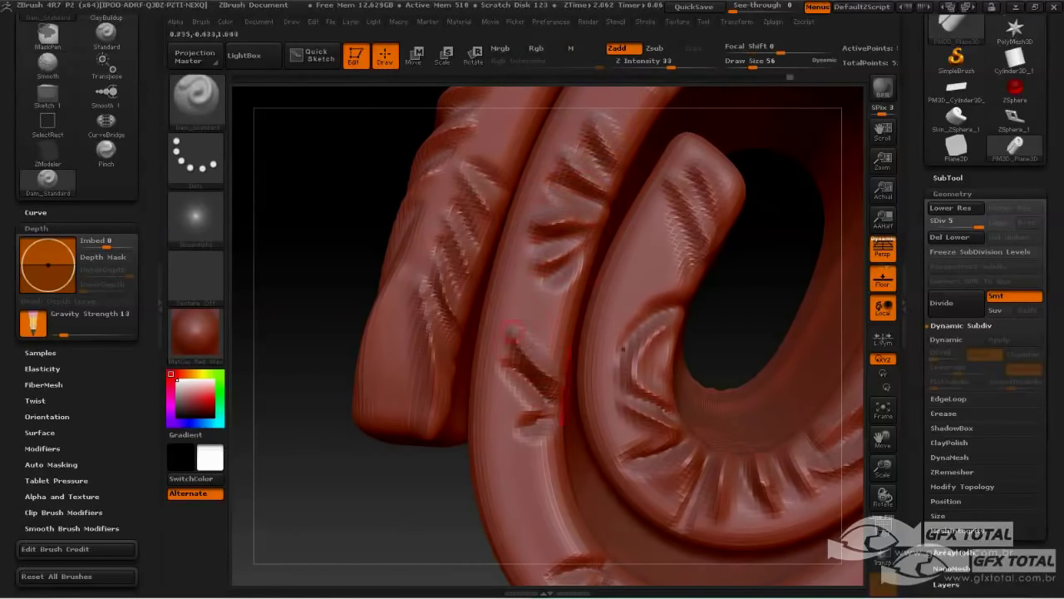
left_click_drag(527, 321, 556, 362)
mouse_move(542, 366)
left_mouse_down("shift")
mouse_move(541, 431)
mouse_move(505, 507)
mouse_move(554, 457)
left_mouse_up("shift")
left_click_drag(499, 453, 533, 425)
left_click_drag(532, 441, 520, 386, "shift")
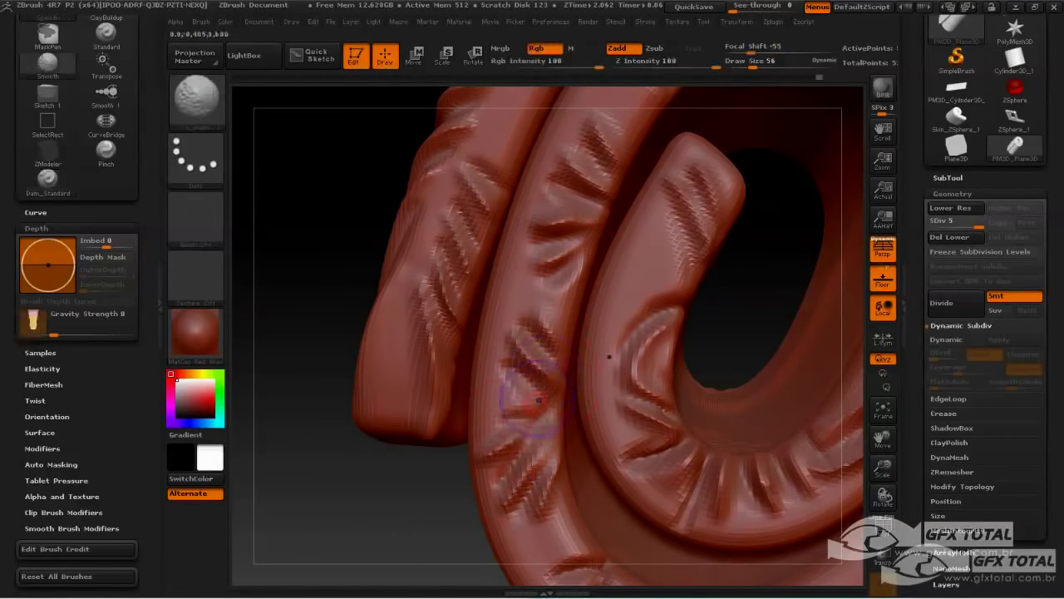
Step: Sculpt slanted folds into the bottom curve of the roll's end face and smooth them
mouse_move(408, 524)
left_mouse_down("alt")
mouse_move(392, 476)
mouse_move(415, 532)
left_mouse_up("alt")
left_click_drag(601, 498, 575, 470)
mouse_move(574, 513)
left_mouse_down()
mouse_move(569, 486)
mouse_move(542, 474)
left_mouse_up()
mouse_move(487, 501)
left_mouse_down()
mouse_move(521, 467)
mouse_move(511, 462)
left_mouse_up()
left_click_drag(491, 482, 561, 499, "shift")
Step: Sculpt long diagonal folds where the bottom curve rises on the side opposite the flap, and smooth them
left_click_drag(756, 537, 742, 558)
mouse_move(795, 306)
left_mouse_down()
mouse_move(721, 435)
mouse_move(725, 390)
left_mouse_up()
left_click_drag(666, 444, 697, 408)
left_click_drag(616, 474, 672, 421)
mouse_move(665, 461)
left_mouse_down("shift")
mouse_move(730, 378)
mouse_move(698, 440)
left_mouse_up("shift")
Step: Fill the flap-side part of the bottom curve with short creases and blend them by smoothing
mouse_move(399, 511)
left_mouse_down()
mouse_move(361, 523)
mouse_move(376, 518)
left_mouse_up()
left_click_drag(425, 397, 475, 381)
left_click_drag(462, 454, 477, 416)
left_click_drag(457, 424, 479, 382, "shift")
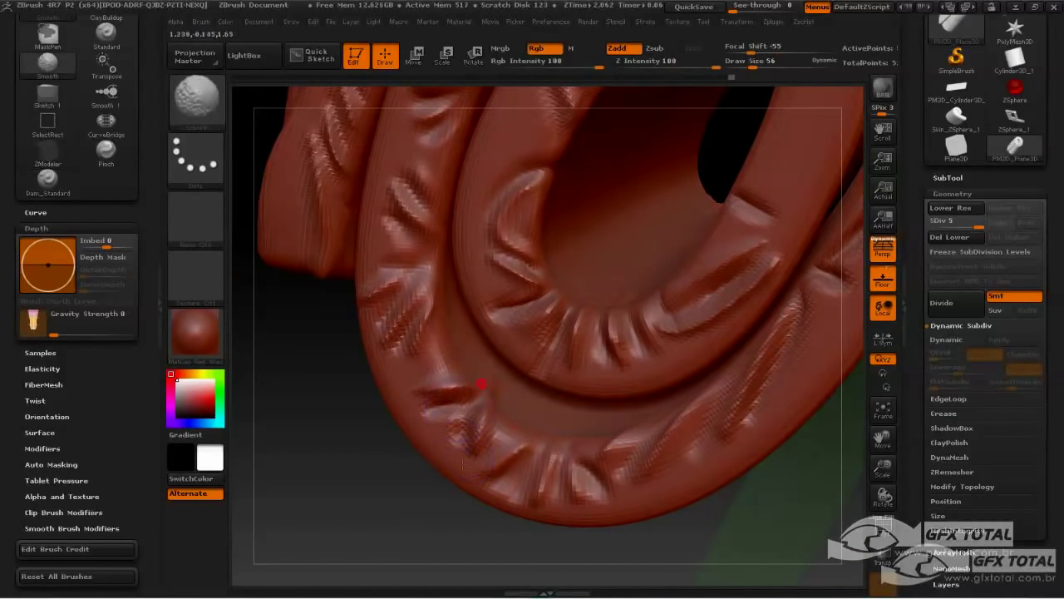
left_click_drag(349, 499, 387, 491)
left_click_drag(467, 456, 487, 389)
left_click_drag(456, 490, 478, 424, "shift")
Step: Add extra fold strokes to the flap-side layers of the end face
left_click_drag(350, 491, 655, 416)
left_click_drag(765, 499, 811, 491)
left_click_drag(406, 270, 428, 323)
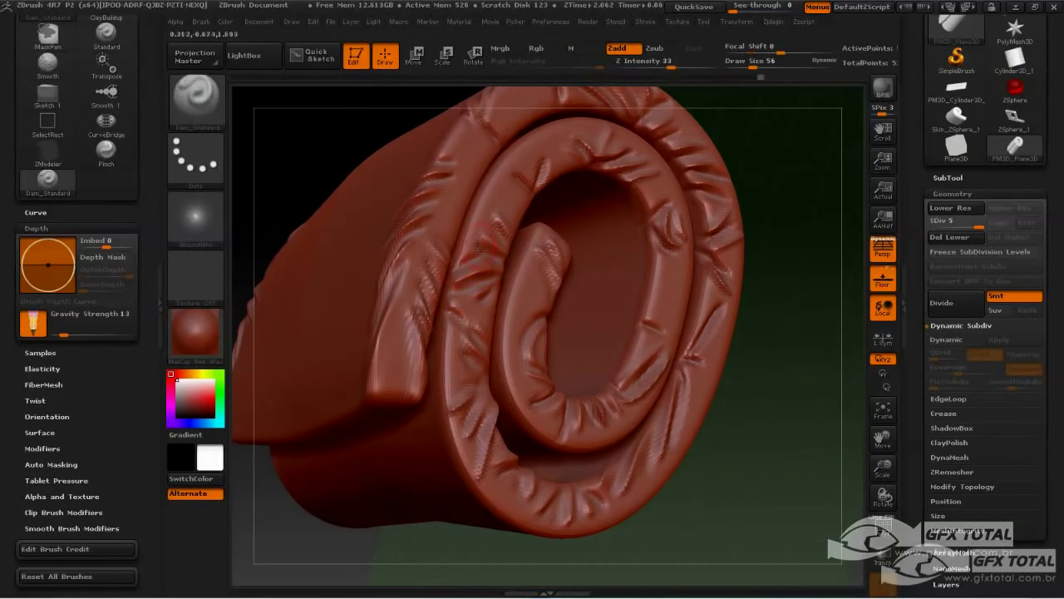
left_click_drag(440, 210, 490, 204)
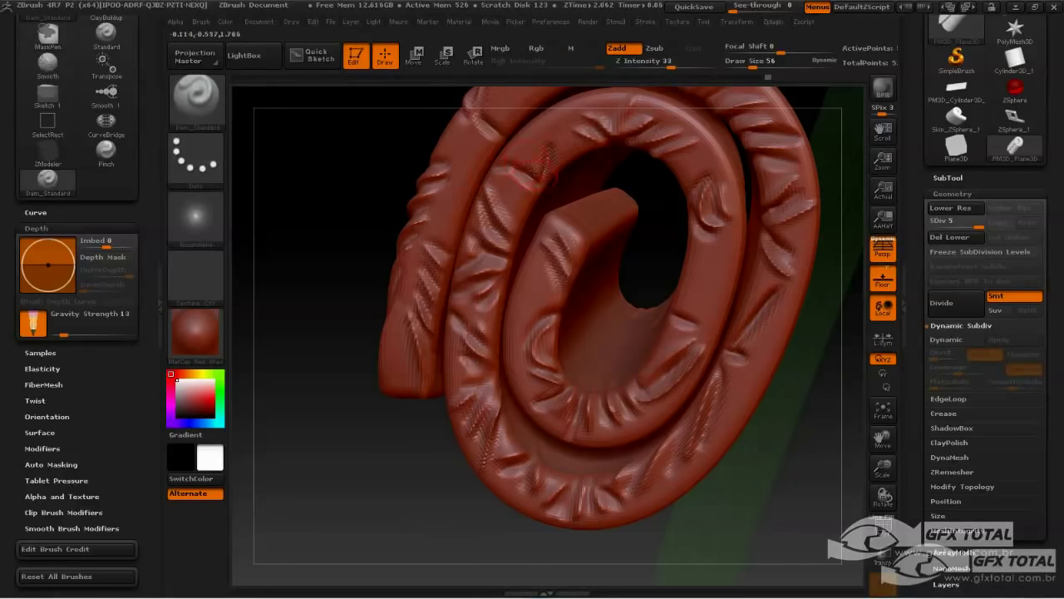
Step: Sculpt a long fold down the outermost layer's flap-side shoulder and smooth it
left_click_drag(354, 125, 365, 220)
left_click_drag(444, 295, 374, 417)
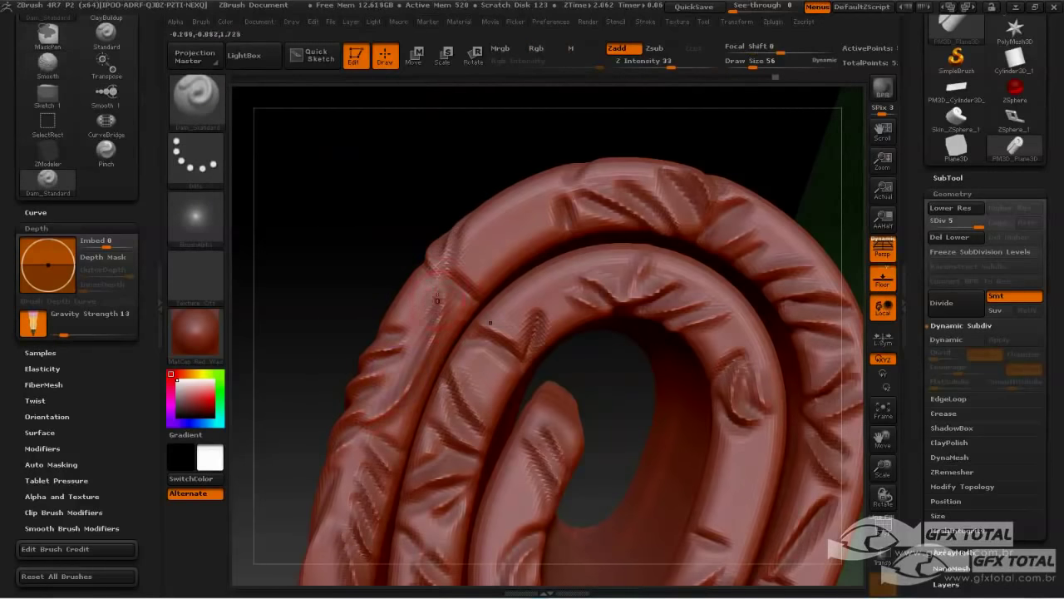
left_click_drag(437, 300, 378, 403, "shift")
left_click_drag(324, 258, 363, 269)
left_click_drag(421, 288, 427, 297, "shift")
Step: Sculpt parallel diagonal folds between the outermost layer's flap-side shoulder and its top, softening the last ones
left_click_drag(363, 224, 333, 220)
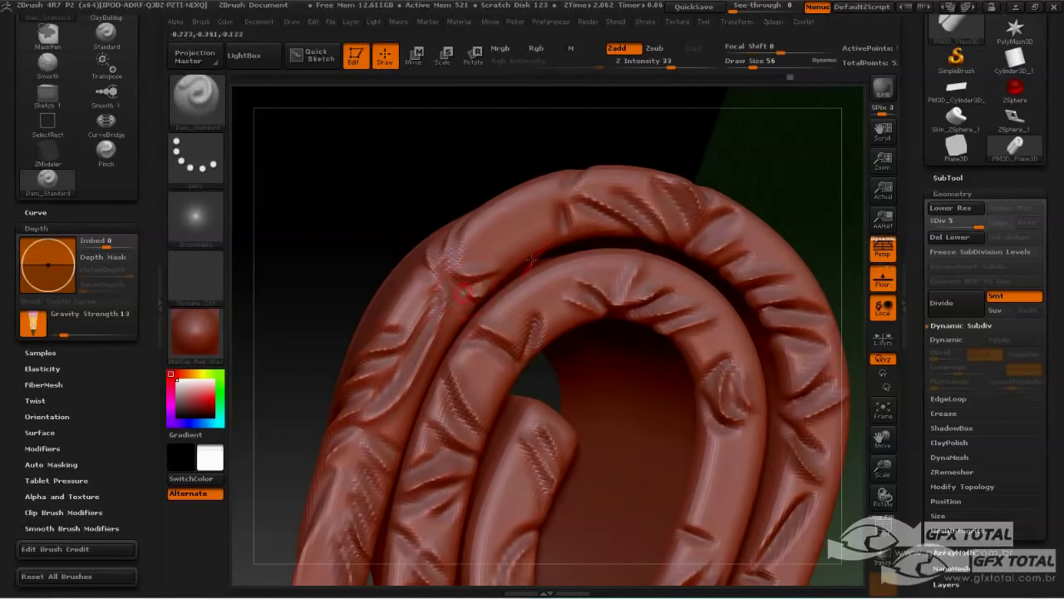
left_click_drag(490, 133, 518, 159)
left_click_drag(492, 205, 462, 259)
left_click_drag(529, 185, 485, 255)
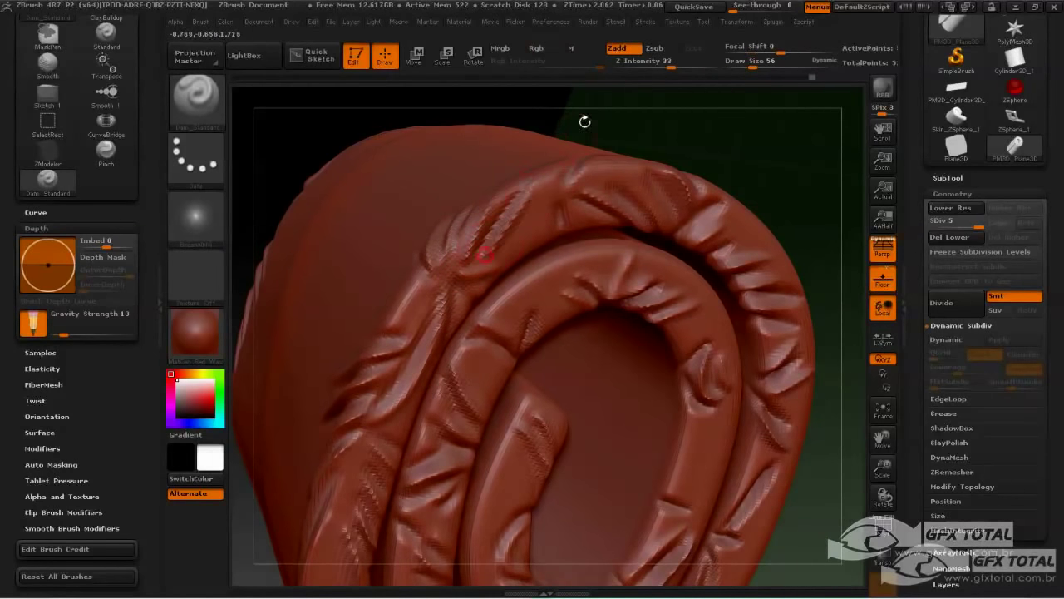
left_click_drag(744, 125, 702, 120)
left_click_drag(548, 196, 495, 267)
left_click_drag(532, 216, 502, 259, "shift")
Step: Deepen the folds around the outermost layer's upper curve opposite the flap and smooth down that side
left_click_drag(801, 154, 665, 198, "alt")
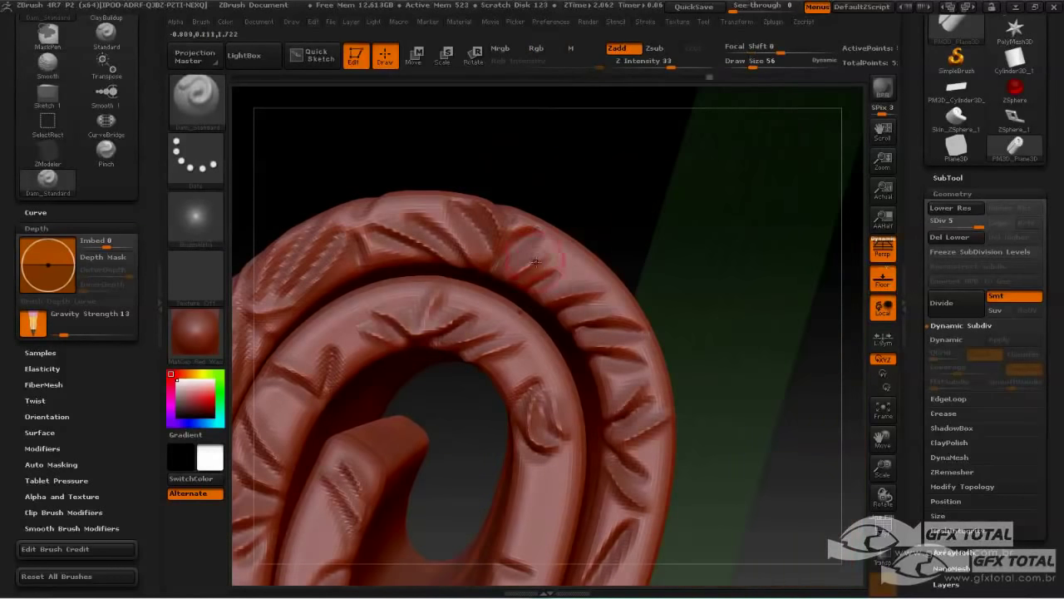
left_click_drag(574, 239, 523, 271)
left_click_drag(587, 250, 545, 283)
mouse_move(693, 326)
left_mouse_down()
mouse_move(724, 302)
mouse_move(675, 397)
mouse_move(640, 257)
left_mouse_up()
left_click_drag(592, 283, 547, 339)
mouse_move(619, 266)
left_mouse_down()
mouse_move(554, 333)
mouse_move(500, 487)
left_mouse_up()
left_click_drag(532, 374, 506, 492, "shift")
Step: Sculpt short folds over the lower curve's rim onto the roll's underside and smooth them
left_click_drag(652, 462, 649, 381)
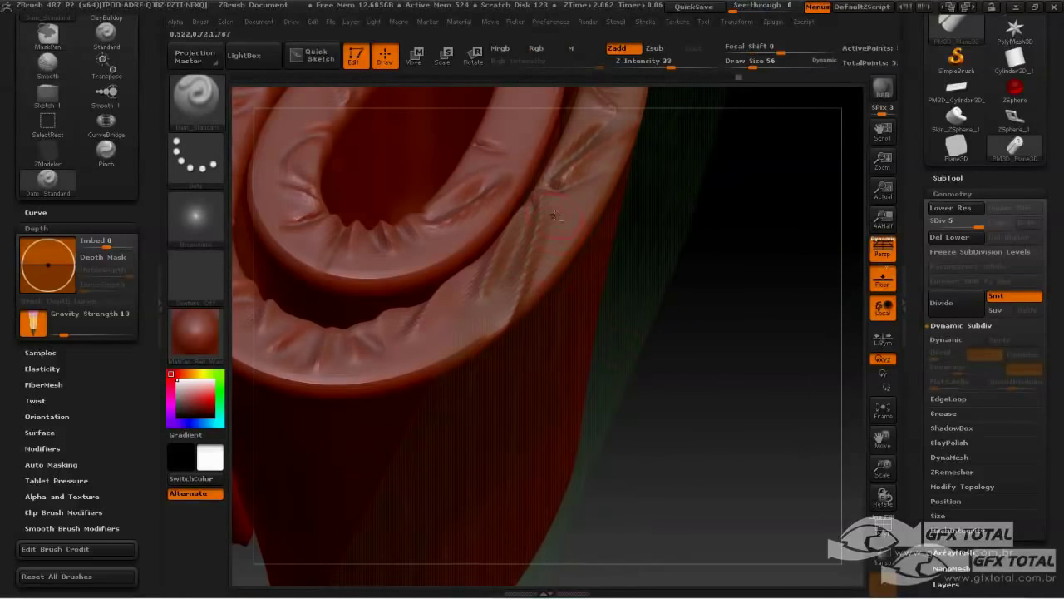
left_click_drag(565, 516, 577, 487)
left_click_drag(589, 439, 720, 365)
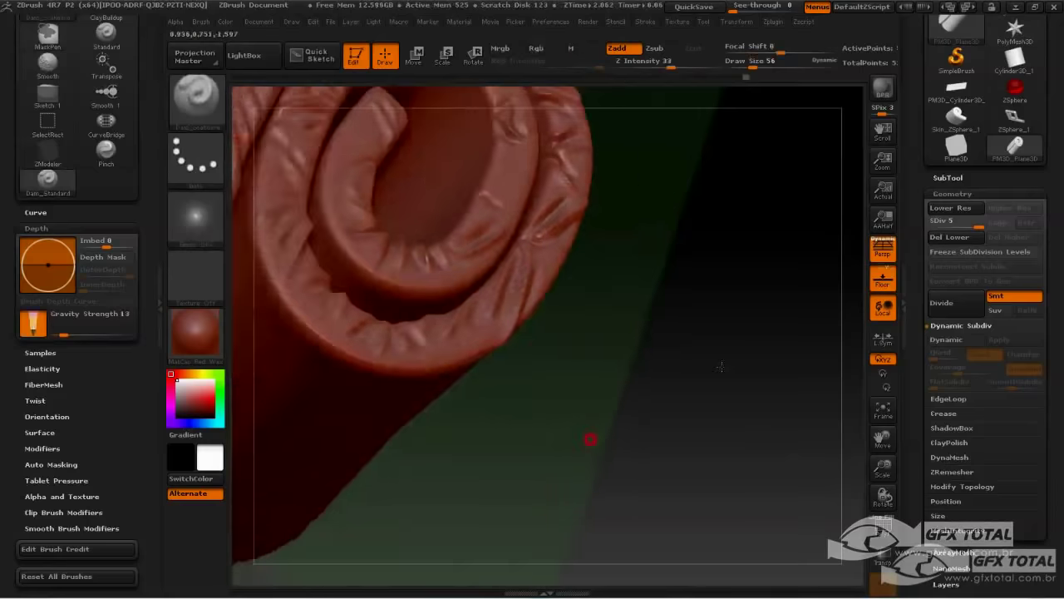
left_click_drag(644, 444, 665, 399, "alt")
left_click_drag(394, 369, 367, 397)
left_click_drag(611, 491, 632, 391)
left_click_drag(552, 239, 532, 268)
left_click_drag(520, 193, 490, 234)
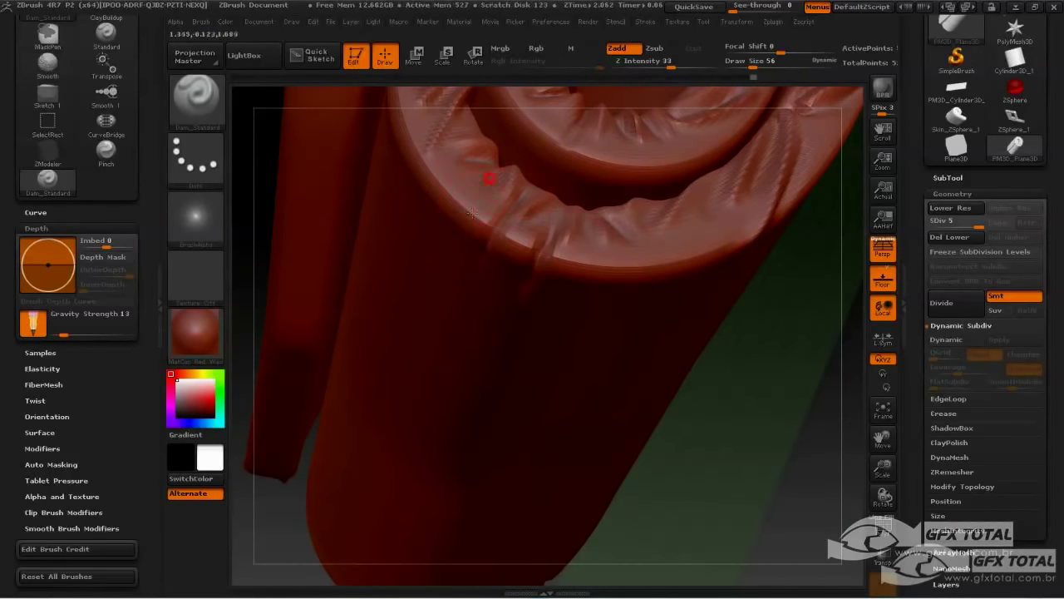
left_click_drag(489, 180, 469, 220)
left_click_drag(461, 162, 434, 184)
left_click_drag(496, 208, 527, 237, "shift")
Step: Hide the floor grid and smooth the fold ends along the outer rim opposite the flap
mouse_move(831, 375)
left_mouse_down()
mouse_move(814, 432)
mouse_move(748, 487)
left_mouse_up()
mouse_move(460, 269)
left_mouse_down()
mouse_move(433, 329)
mouse_move(438, 284)
mouse_move(435, 291)
left_mouse_up()
left_click(883, 280)
left_click_drag(731, 433, 781, 432)
left_click_drag(781, 432, 773, 374, "alt")
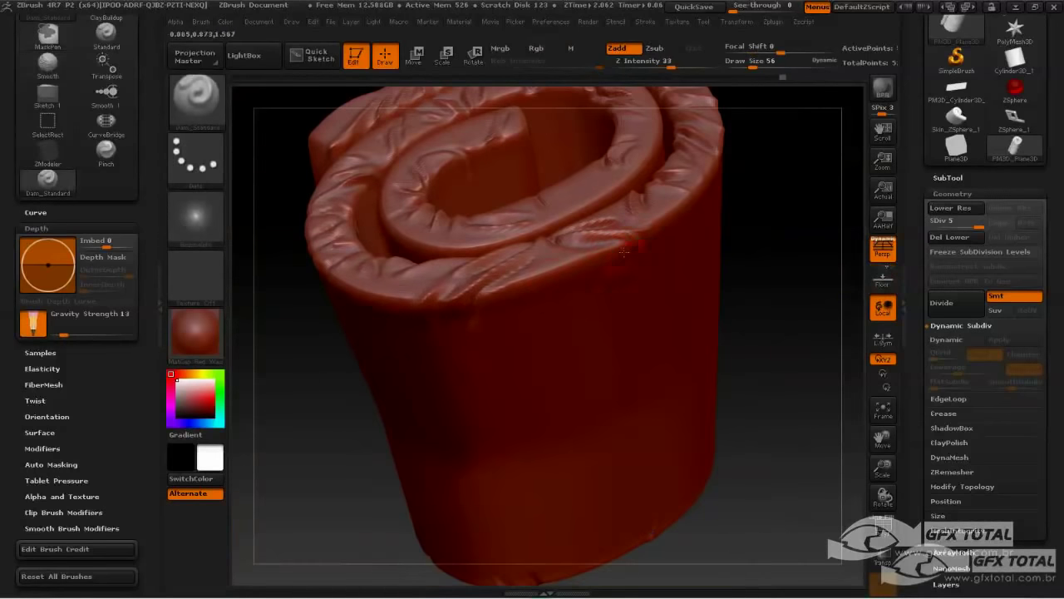
left_click_drag(623, 252, 629, 269, "shift")
mouse_move(781, 274)
left_mouse_down()
mouse_move(808, 221)
mouse_move(794, 179)
left_mouse_up()
left_click_drag(533, 283, 551, 301, "shift")
Step: Sculpt long tapering folds from the end rim onto the roll's broad outer surface
left_click_drag(617, 224, 665, 235)
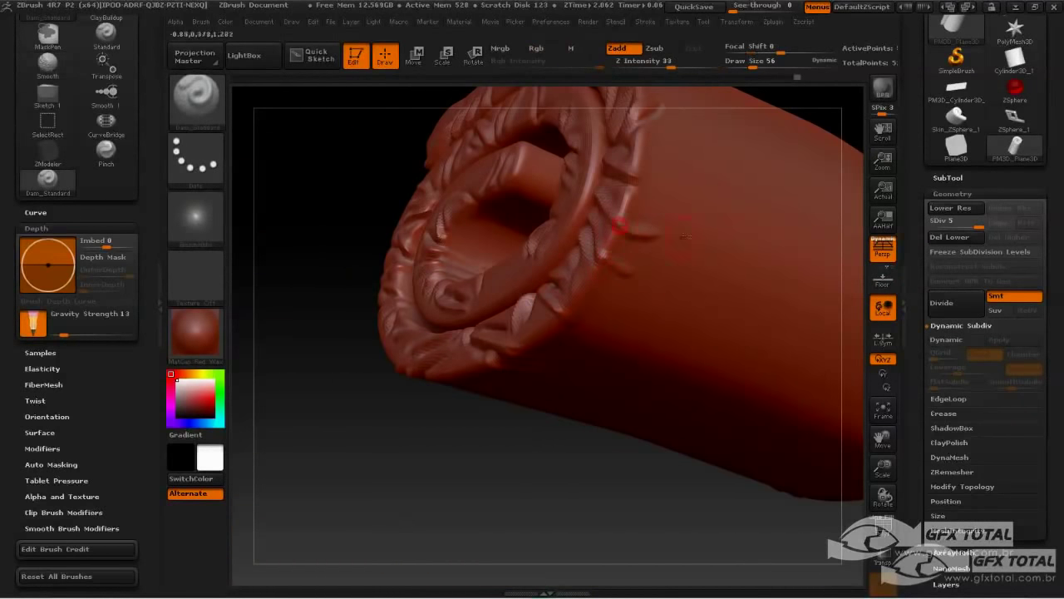
left_click_drag(305, 220, 291, 332)
left_click_drag(579, 366, 647, 301)
left_click_drag(580, 336, 658, 267)
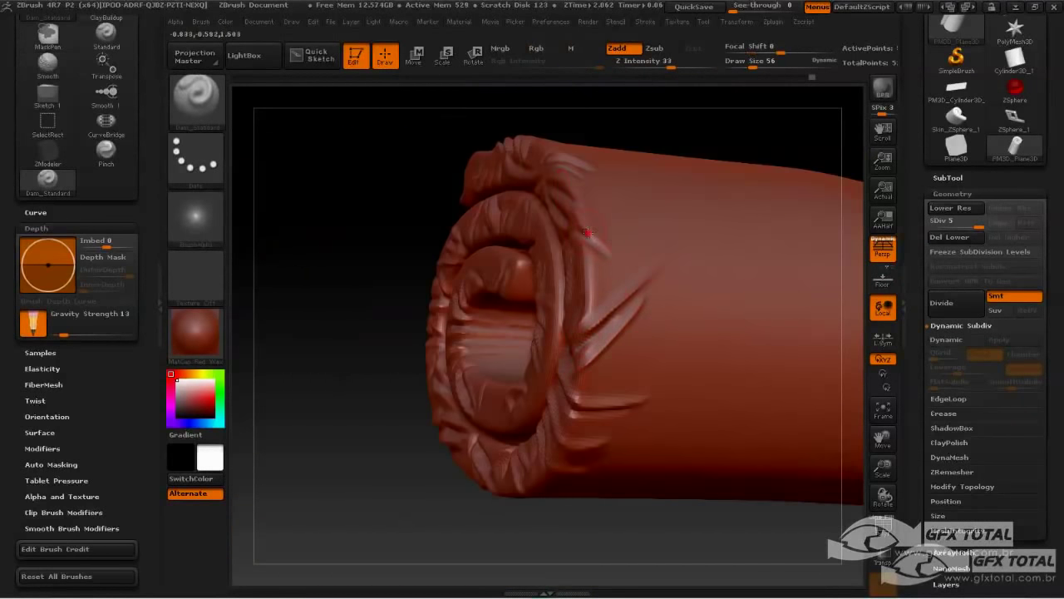
left_click_drag(586, 234, 656, 268)
left_click_drag(366, 216, 324, 241)
left_click_drag(587, 152, 655, 204)
left_click_drag(365, 216, 349, 291)
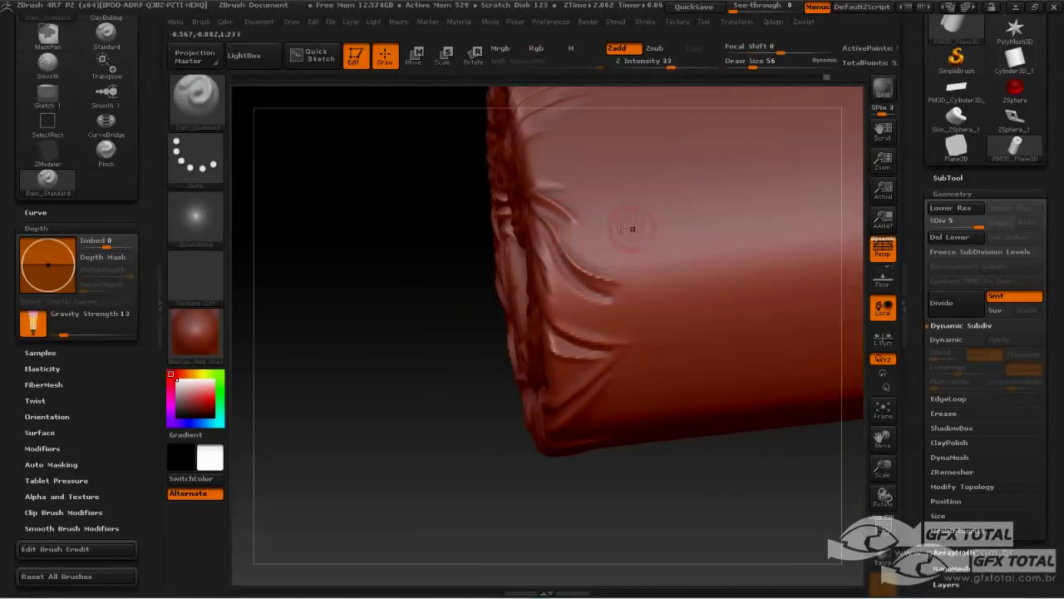
Step: Sculpt pairs of long tapering folds from the end rim across the roll's broad outer surface and soften their tips
left_click_drag(565, 217, 635, 244)
left_click_drag(564, 223, 619, 256)
left_click_drag(333, 224, 382, 208)
left_click_drag(479, 236, 585, 197)
left_click_drag(585, 197, 558, 197, "shift")
left_click_drag(481, 225, 648, 174)
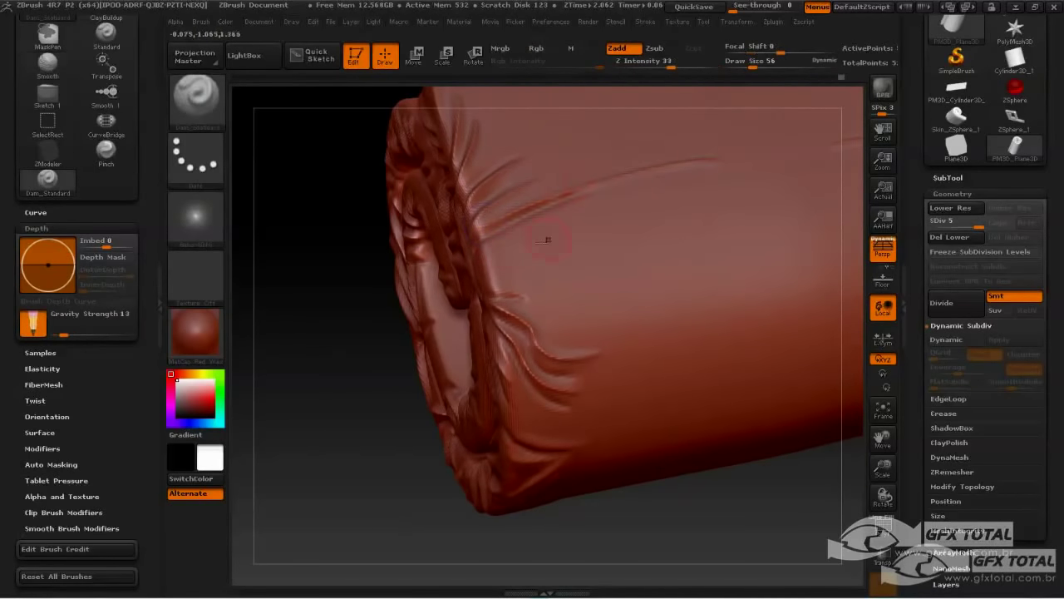
left_click_drag(484, 249, 653, 176)
left_click_drag(719, 164, 695, 164, "shift")
Step: Sculpt a fan of short folds spreading from the rim near the roll's end corner and smooth their tips
mouse_move(333, 225)
left_mouse_down()
mouse_move(300, 297)
mouse_move(291, 357)
left_mouse_up()
left_click_drag(492, 301, 569, 176)
left_click_drag(569, 176, 512, 266, "shift")
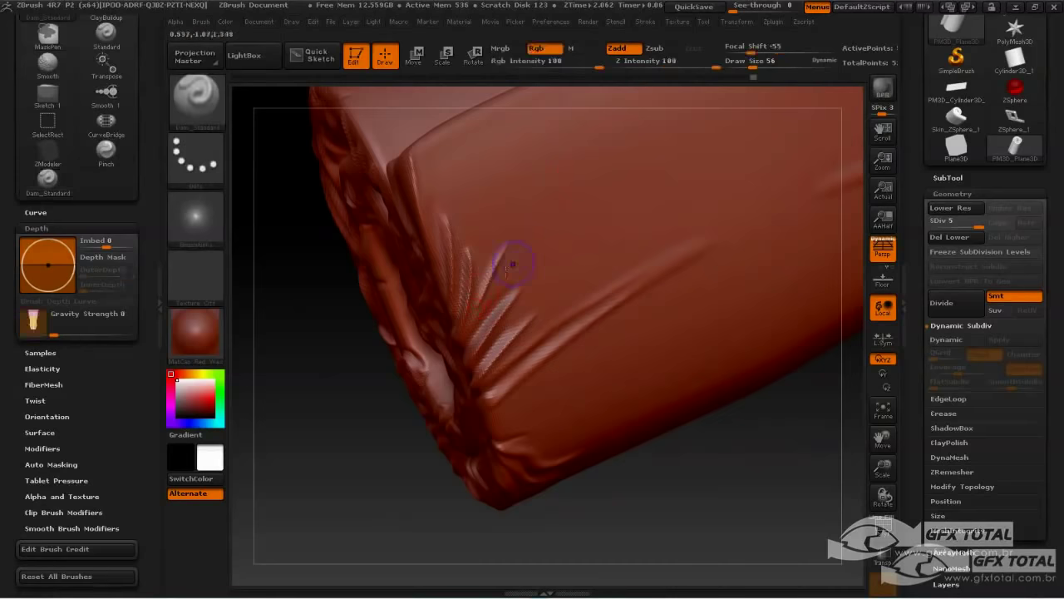
mouse_move(488, 304)
left_mouse_down()
mouse_move(547, 193)
mouse_move(539, 232)
left_mouse_up()
mouse_move(487, 331)
left_mouse_down()
mouse_move(565, 239)
mouse_move(570, 269)
left_mouse_up()
left_click_drag(567, 271, 552, 274, "shift")
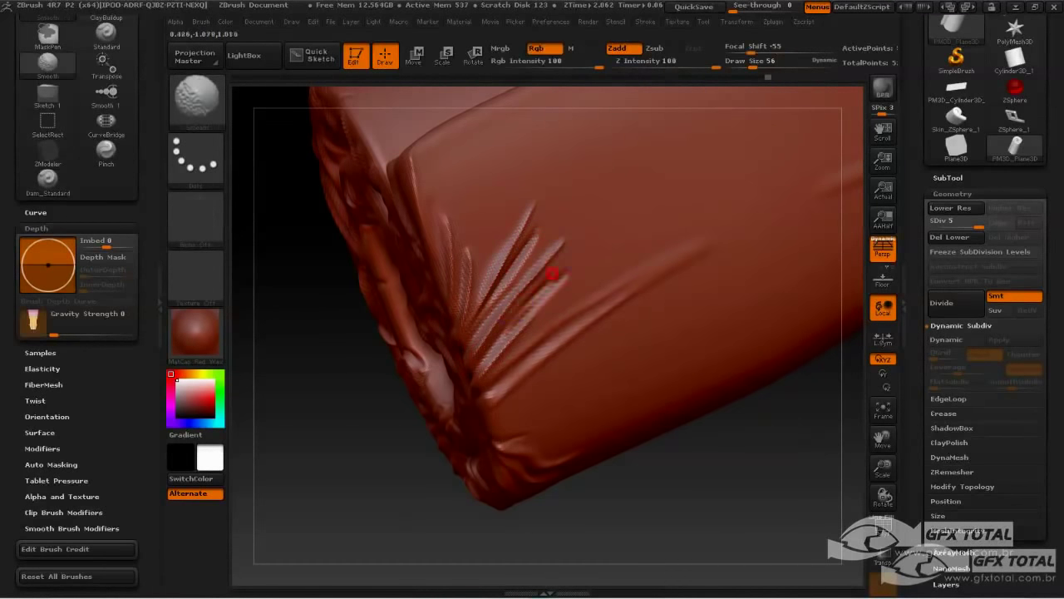
left_click_drag(523, 202, 526, 213, "shift")
Step: Sculpt further tapering folds along the rim, from the fan toward the raised crease farther along the outer layer
left_click_drag(484, 289, 473, 175)
left_click_drag(344, 286, 366, 271)
left_click_drag(441, 196, 485, 75)
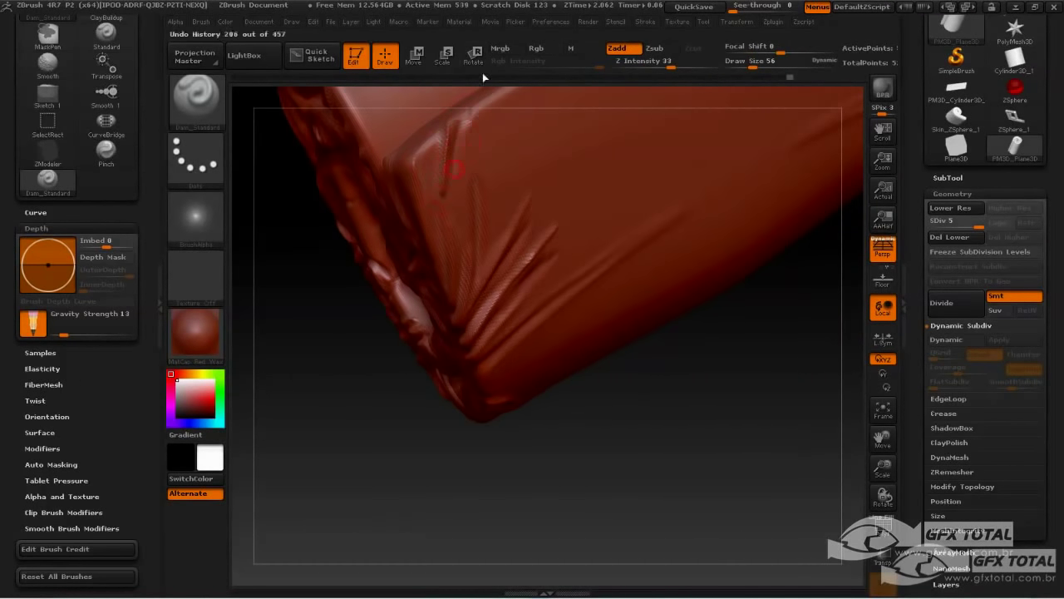
left_click_drag(470, 152, 495, 94)
Step: Sculpt slanted folds across the flap's narrow edge face near the roll's end and smooth them
mouse_move(573, 391)
left_mouse_down()
mouse_move(655, 257)
mouse_move(677, 278)
left_mouse_up()
left_click_drag(437, 140, 486, 161)
left_click_drag(559, 136, 561, 261, "alt")
left_click_drag(435, 178, 486, 234)
left_click_drag(434, 237, 484, 250)
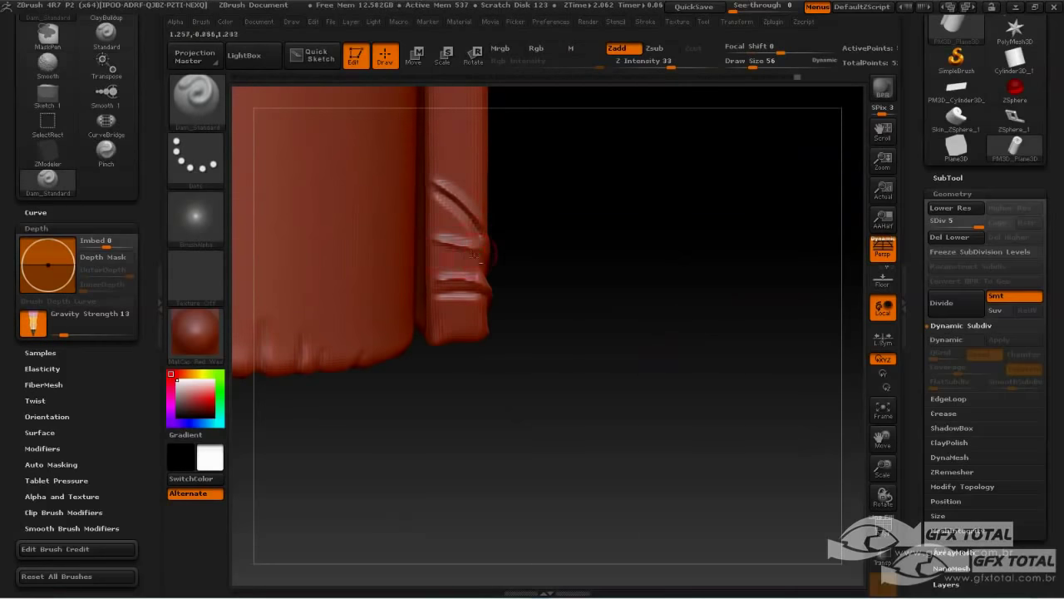
left_click_drag(442, 208, 459, 246, "shift")
key("shift")
key("shift")
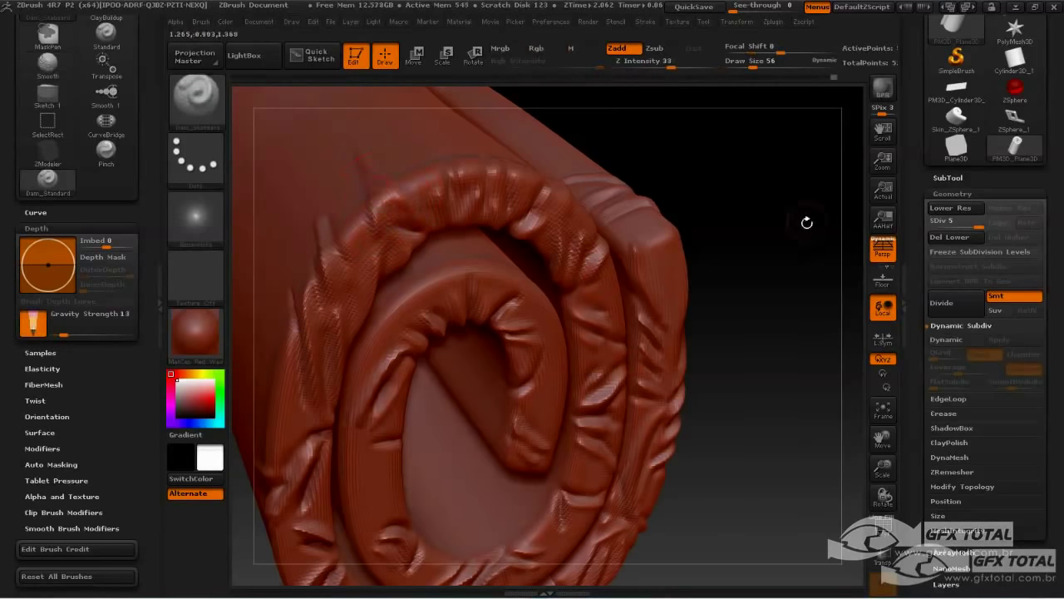
Step: Examine the folds on the spiral end face, the outer rim and the roll's outer surface from several angles
left_click_drag(806, 223, 754, 264)
left_click_drag(765, 302, 440, 520)
left_click_drag(314, 173, 261, 190, "shift")
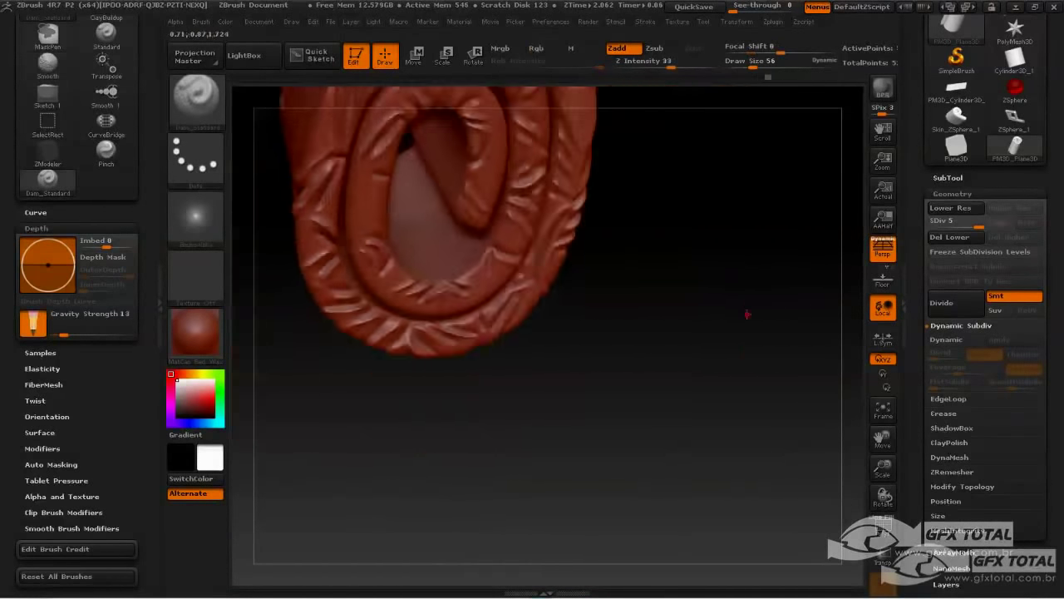
left_click_drag(746, 311, 722, 388)
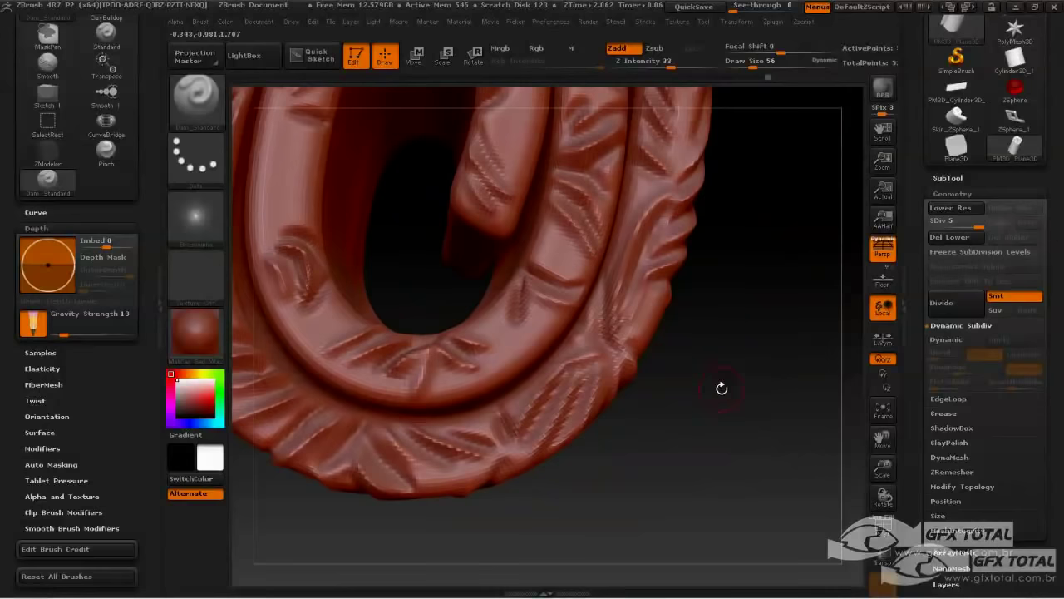
left_click_drag(680, 459, 712, 428)
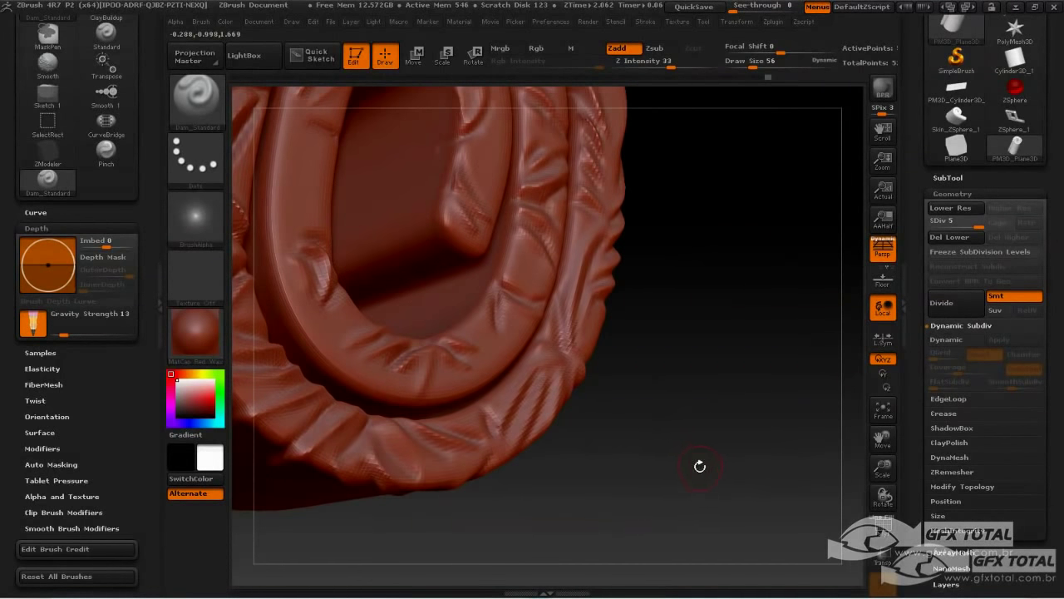
left_click_drag(538, 448, 621, 410)
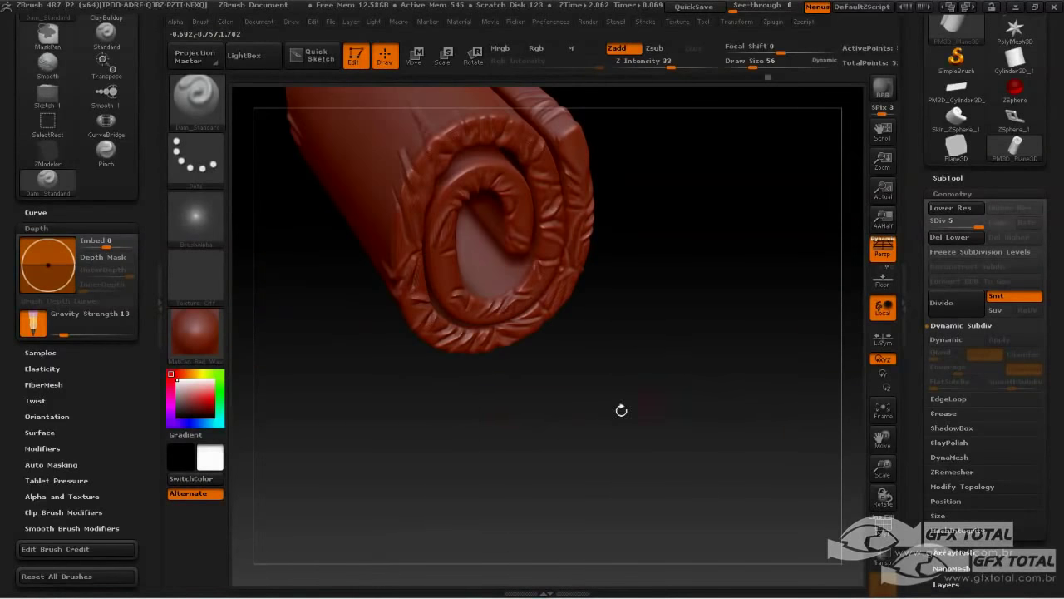
left_click_drag(665, 258, 497, 325)
left_click_drag(485, 458, 625, 511)
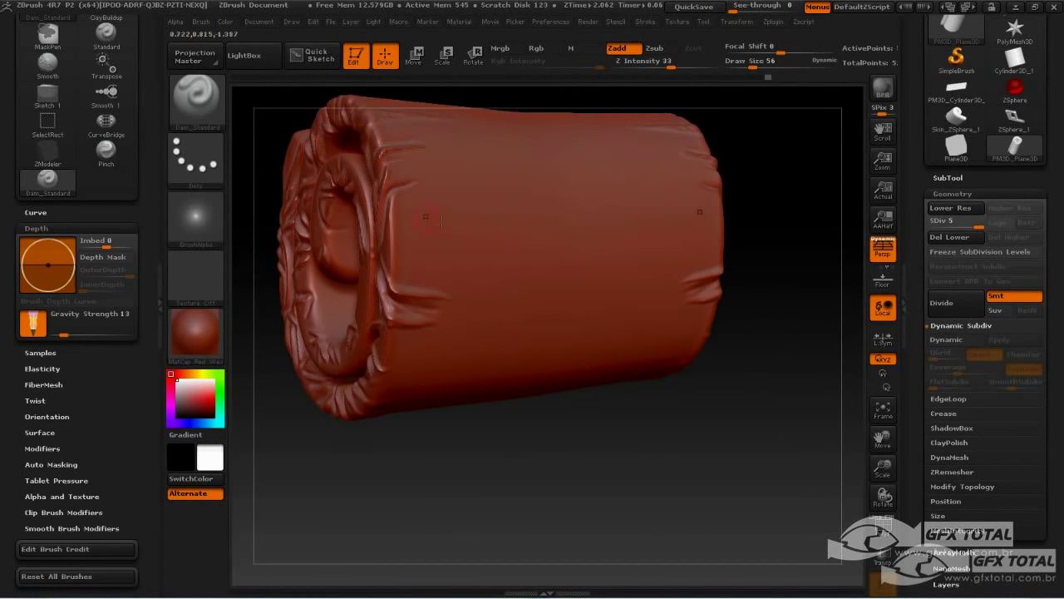
left_click_drag(632, 272, 750, 472)
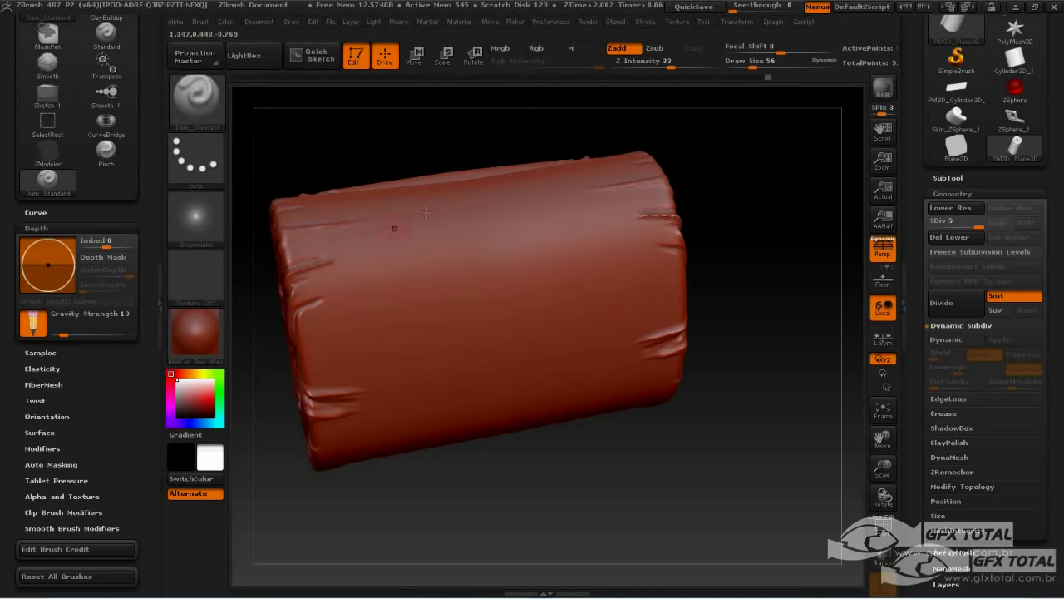
Step: Turn off sculpting symmetry and set the brush's draw size to 105
left_click(736, 22)
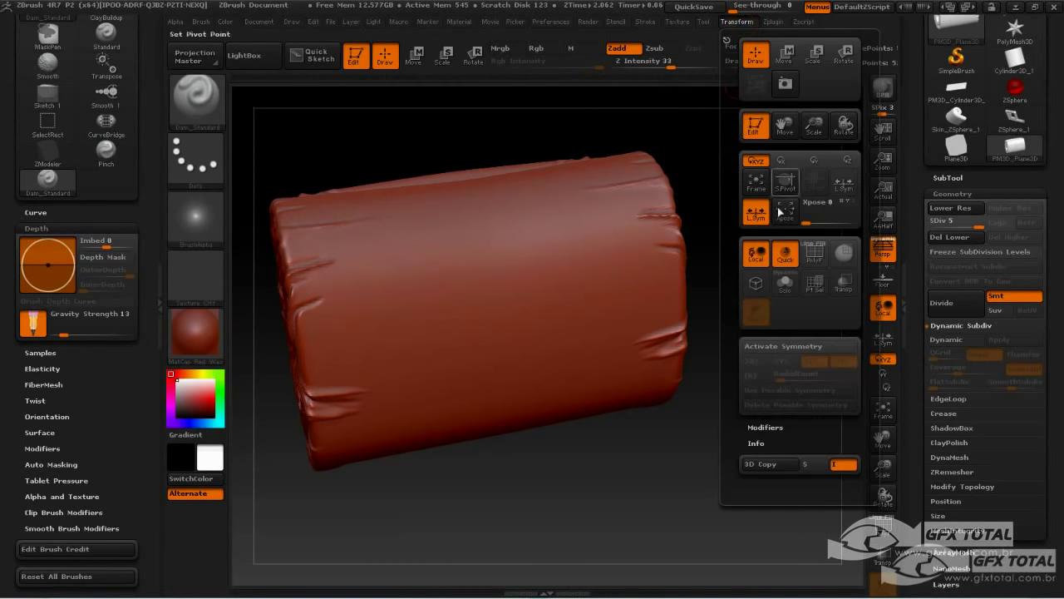
left_click(767, 347)
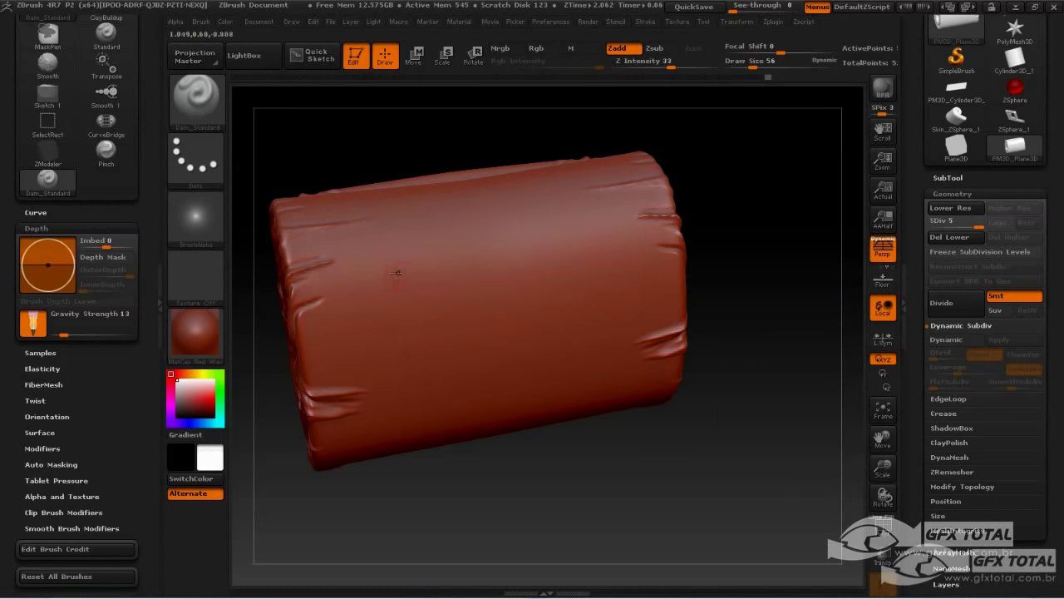
left_click_drag(775, 235, 748, 374)
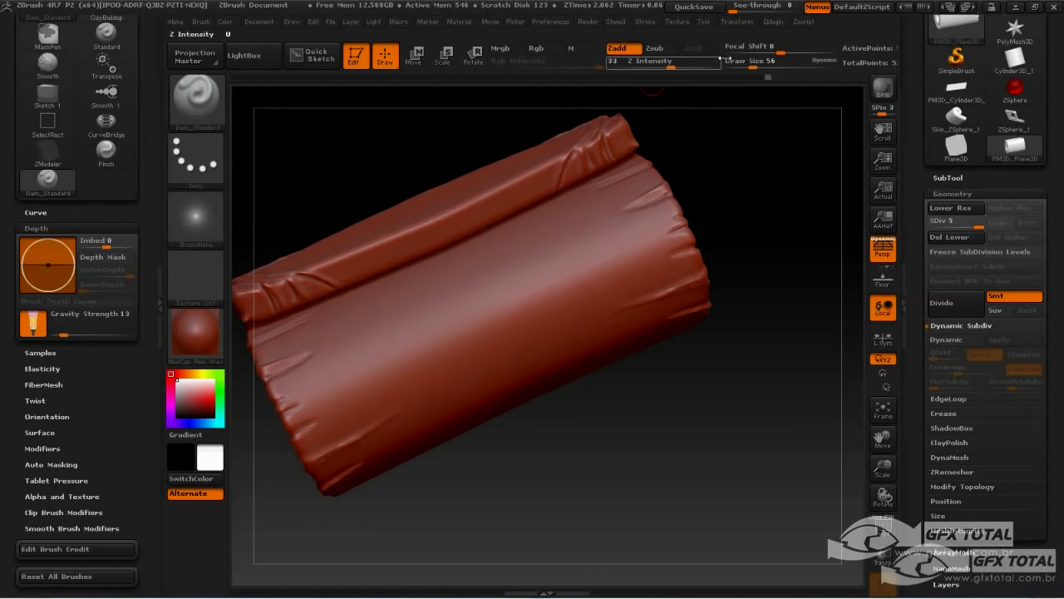
left_click_drag(751, 63, 761, 64)
left_click_drag(779, 219, 785, 221)
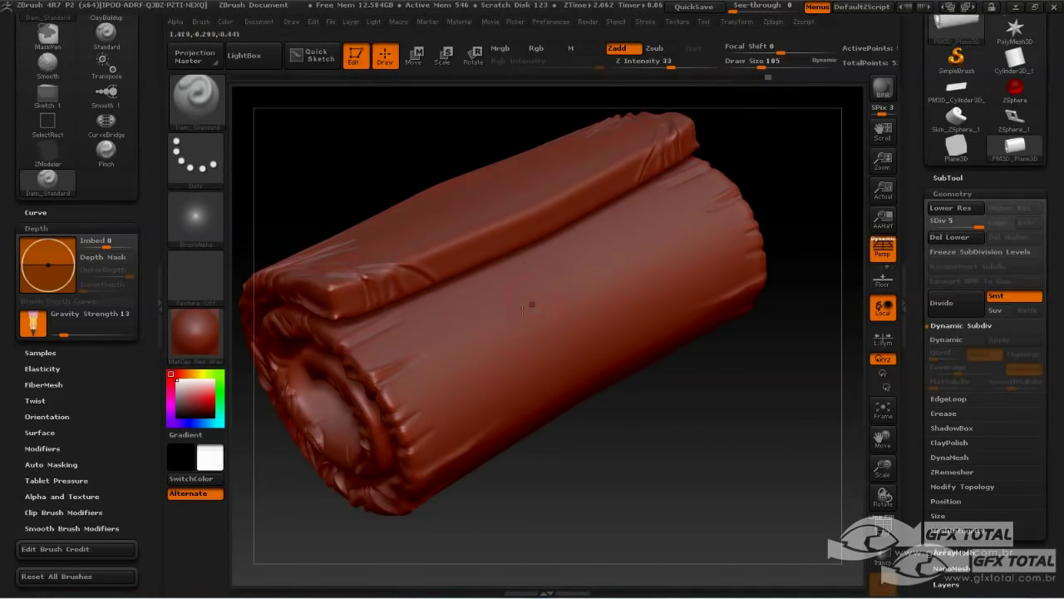
Step: Set the brush's gravity strength to 23 and sculpt a long curved fold along the roll's outer surface below the flap
mouse_move(424, 361)
left_mouse_down()
mouse_move(582, 299)
mouse_move(661, 218)
left_mouse_up()
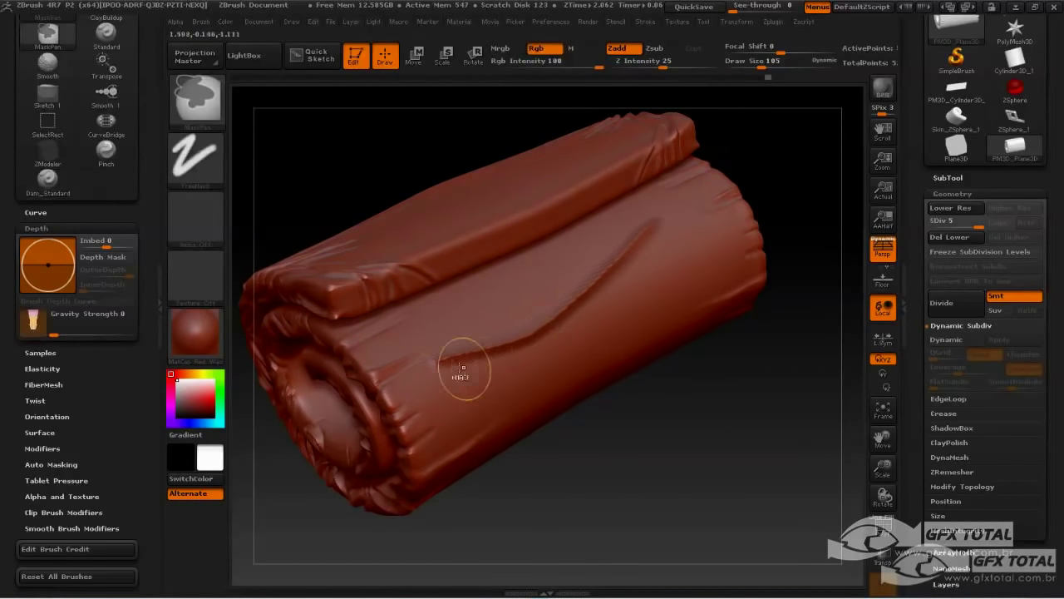
key("ctrl+z")
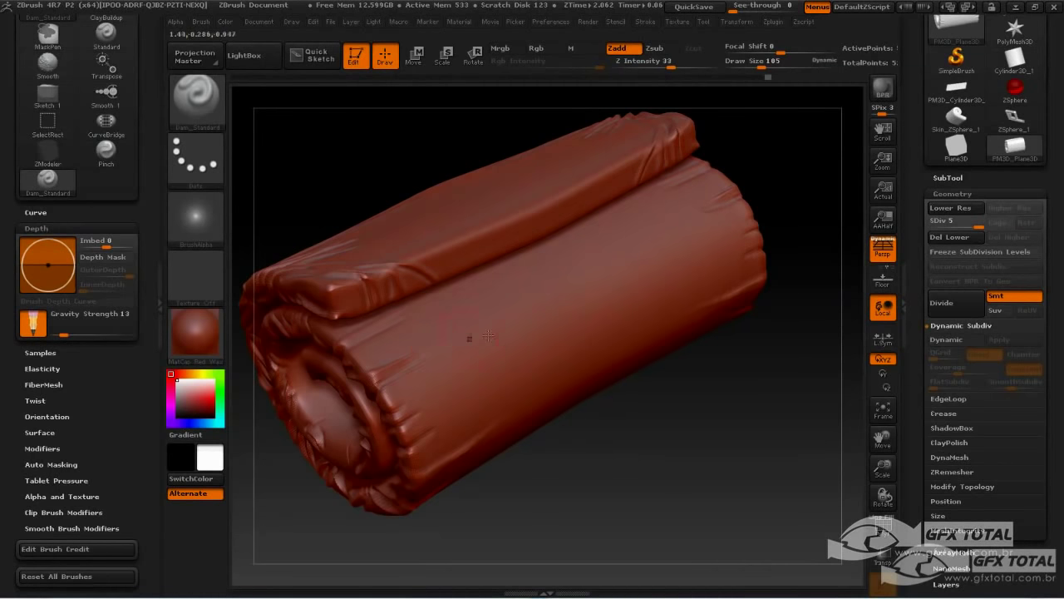
left_click_drag(694, 403, 593, 425)
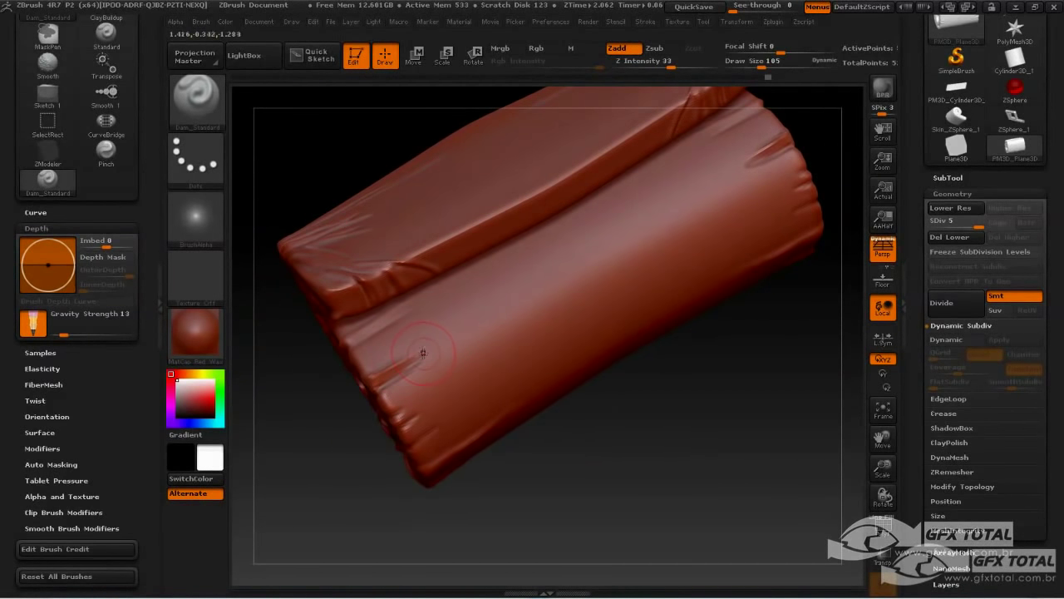
left_click_drag(74, 329, 70, 334)
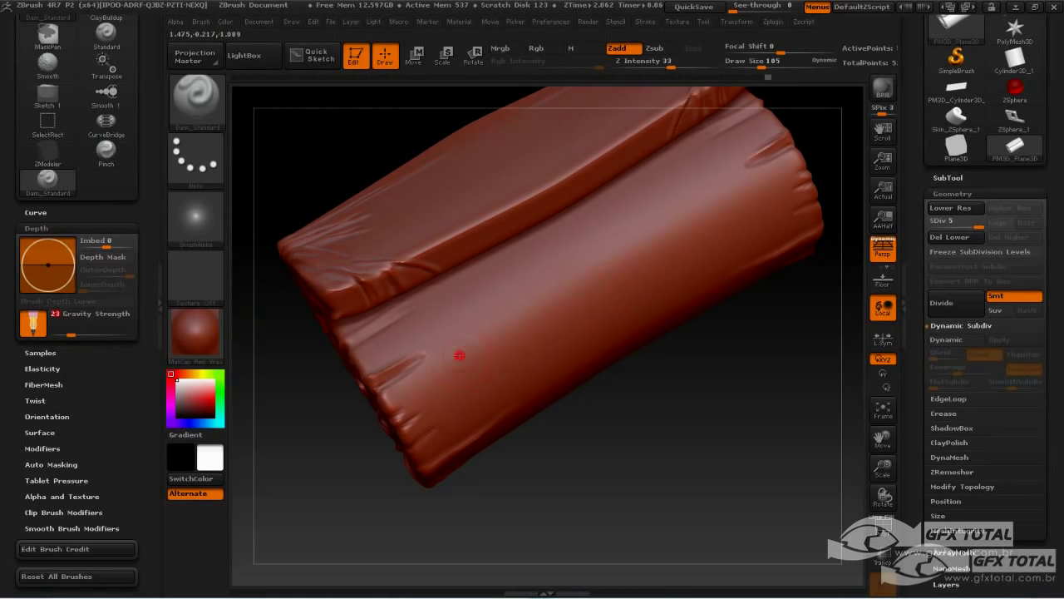
mouse_move(459, 355)
left_mouse_down()
mouse_move(665, 246)
mouse_move(707, 201)
left_mouse_up()
key("ctrl+z")
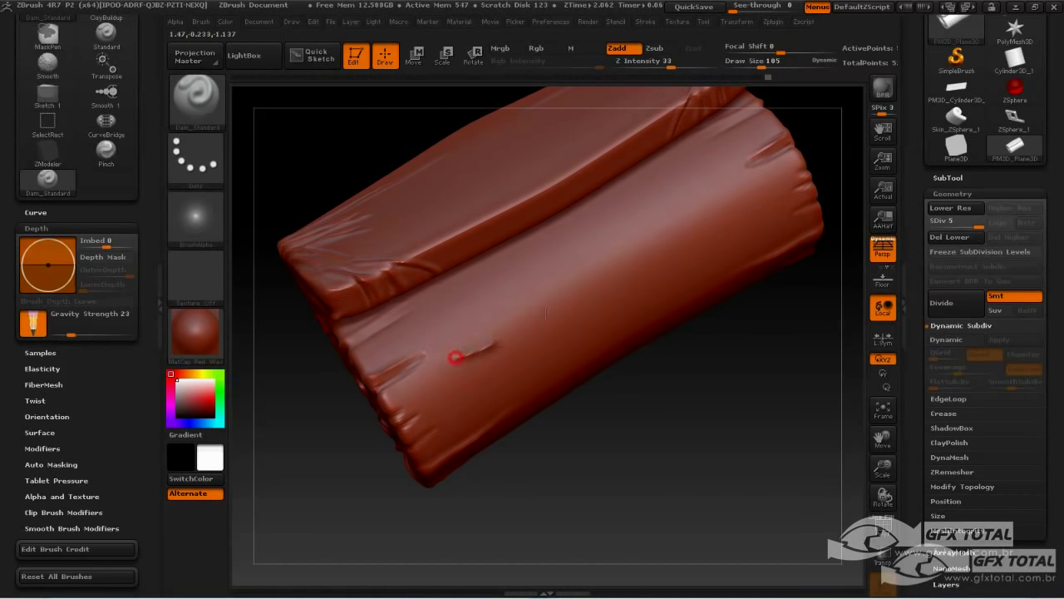
left_click_drag(454, 357, 677, 197)
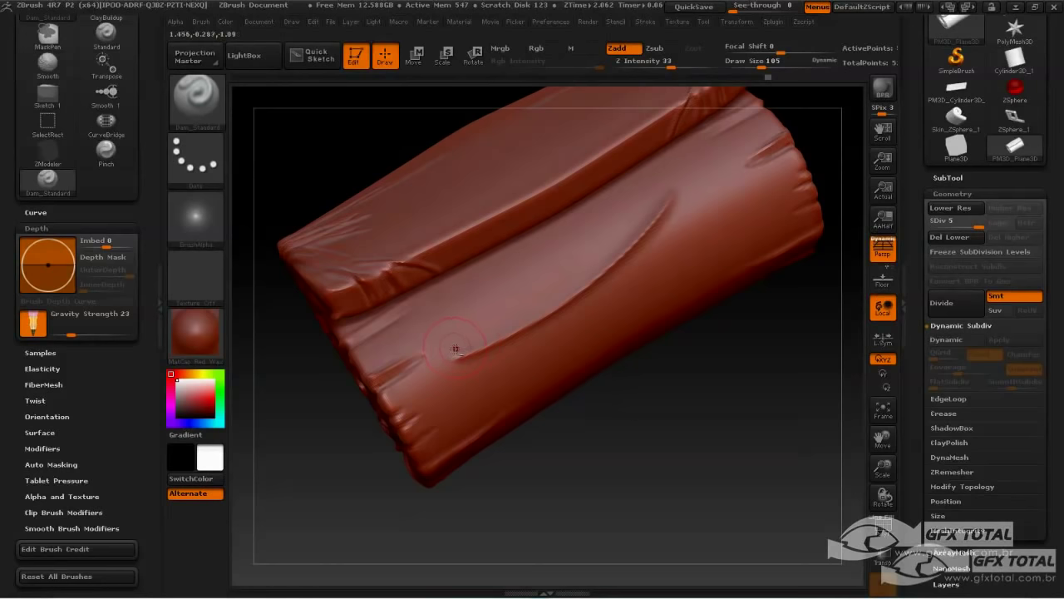
key("shift")
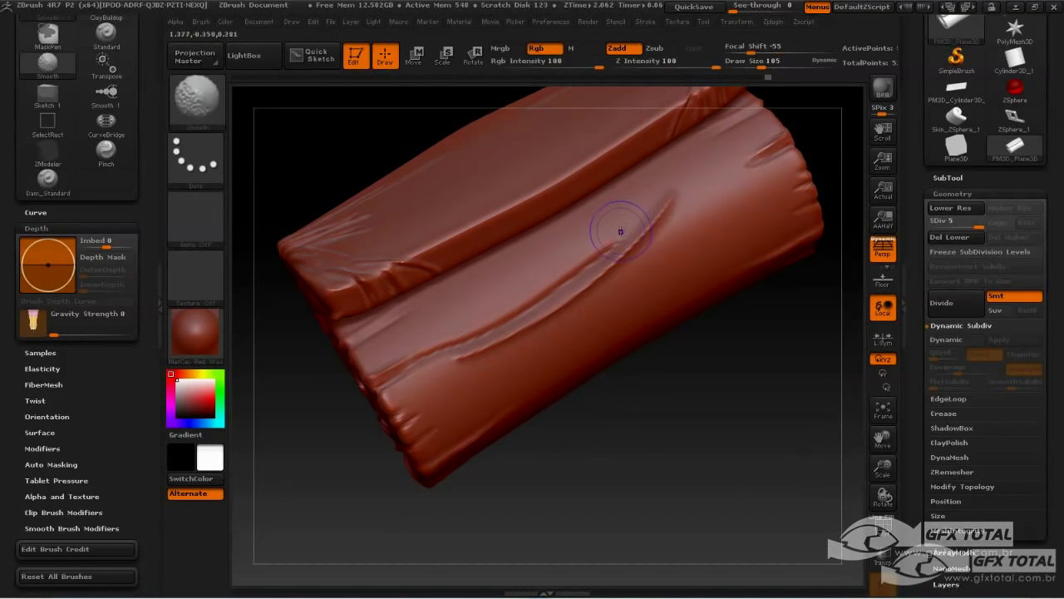
Step: Sculpt shallow lengthwise folds between the flap and the long curved fold and smooth them into the surface
left_click_drag(615, 484, 624, 506)
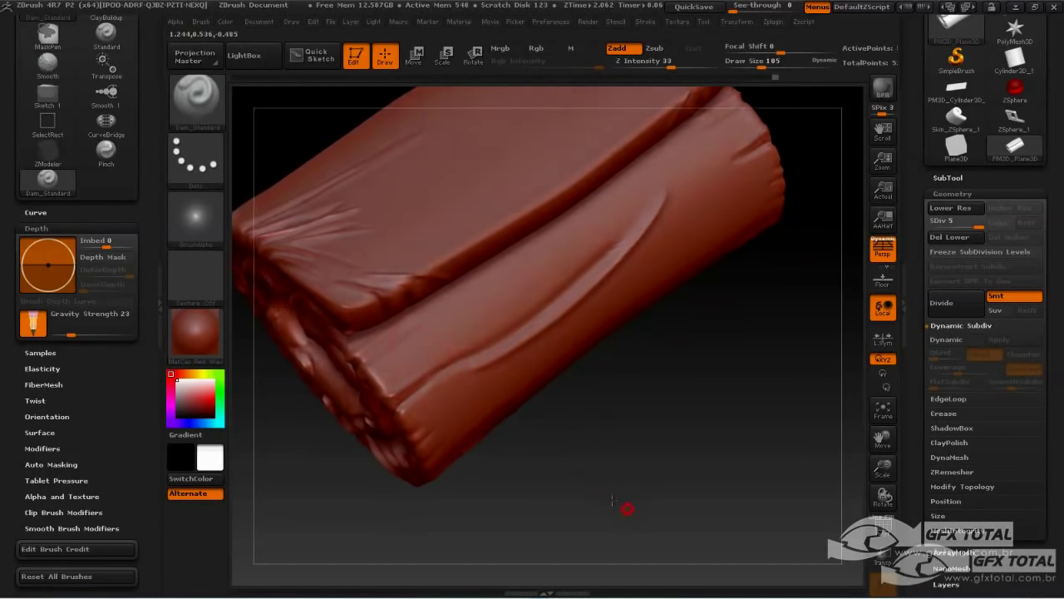
mouse_move(401, 338)
left_mouse_down()
mouse_move(557, 256)
mouse_move(416, 335)
left_mouse_up()
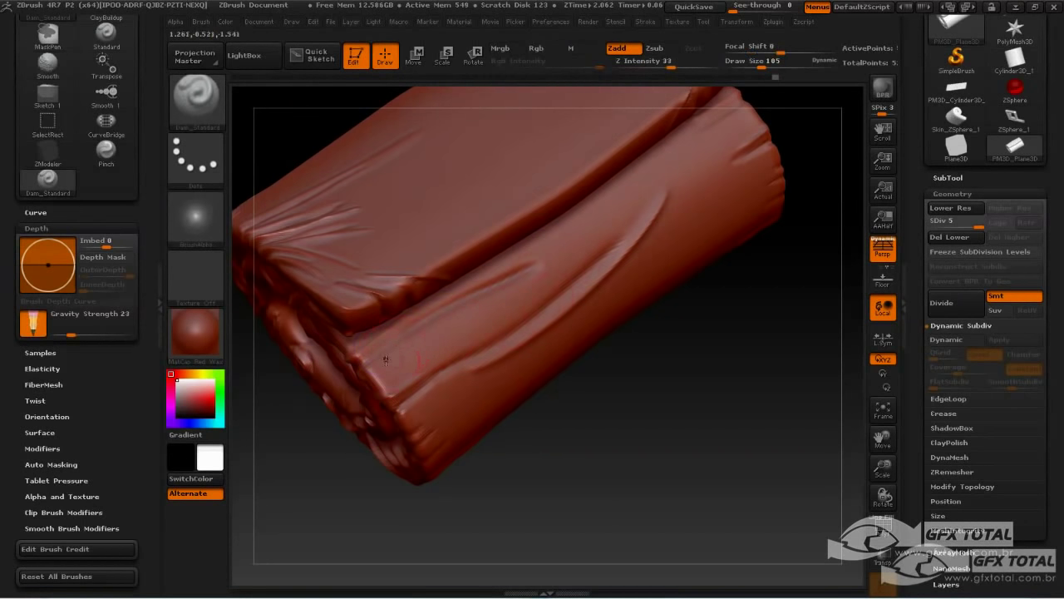
left_click_drag(376, 373, 593, 237)
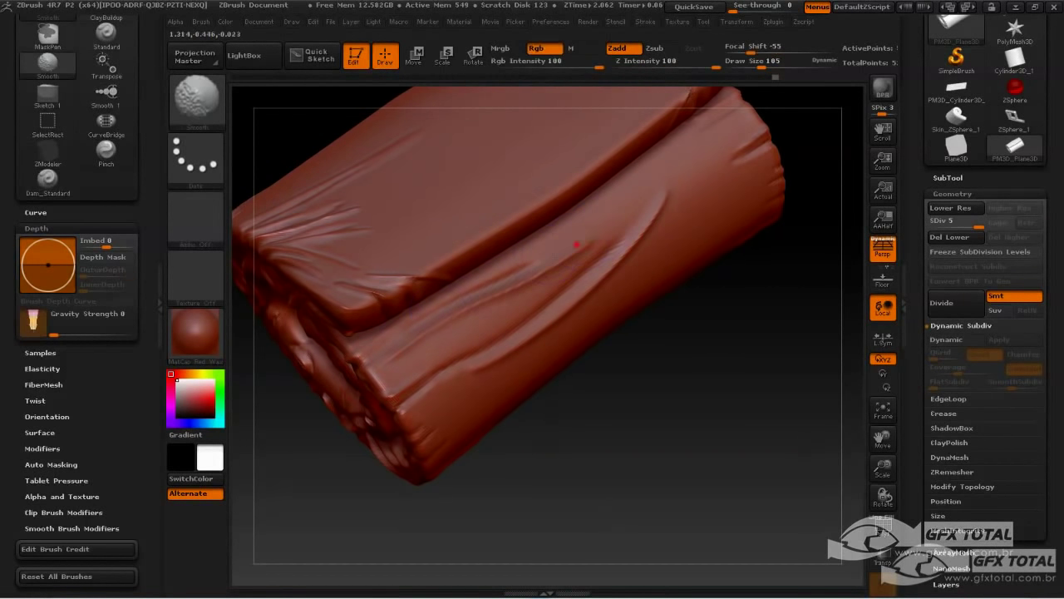
mouse_move(688, 396)
left_mouse_down()
mouse_move(692, 473)
mouse_move(649, 466)
left_mouse_up()
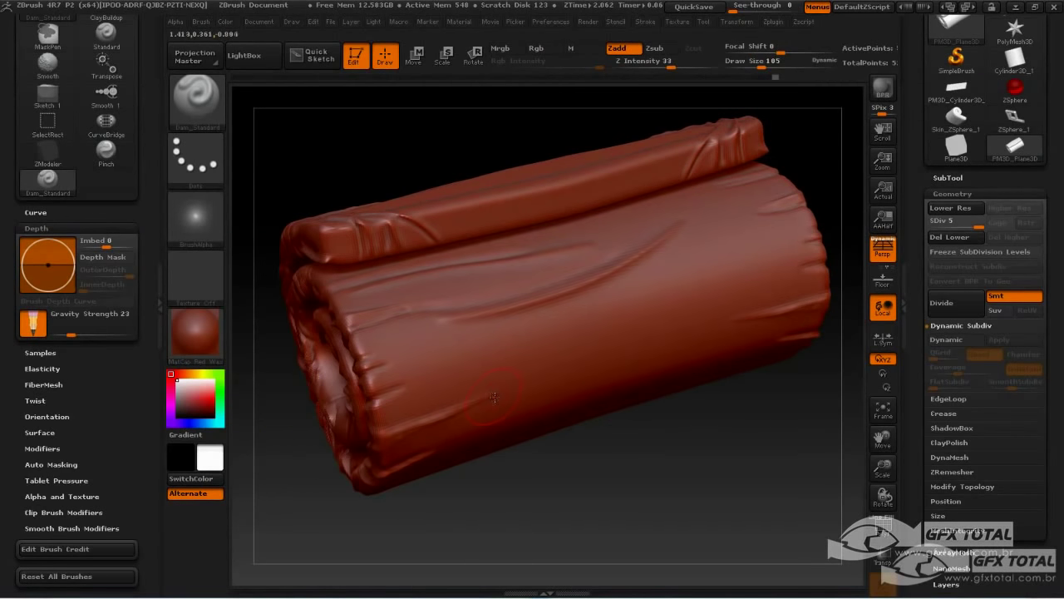
Step: Sculpt a group of long diagonal folds sweeping from the roll's middle to its far end rim and smooth them
left_click_drag(494, 397, 755, 246)
left_click_drag(688, 416, 654, 498)
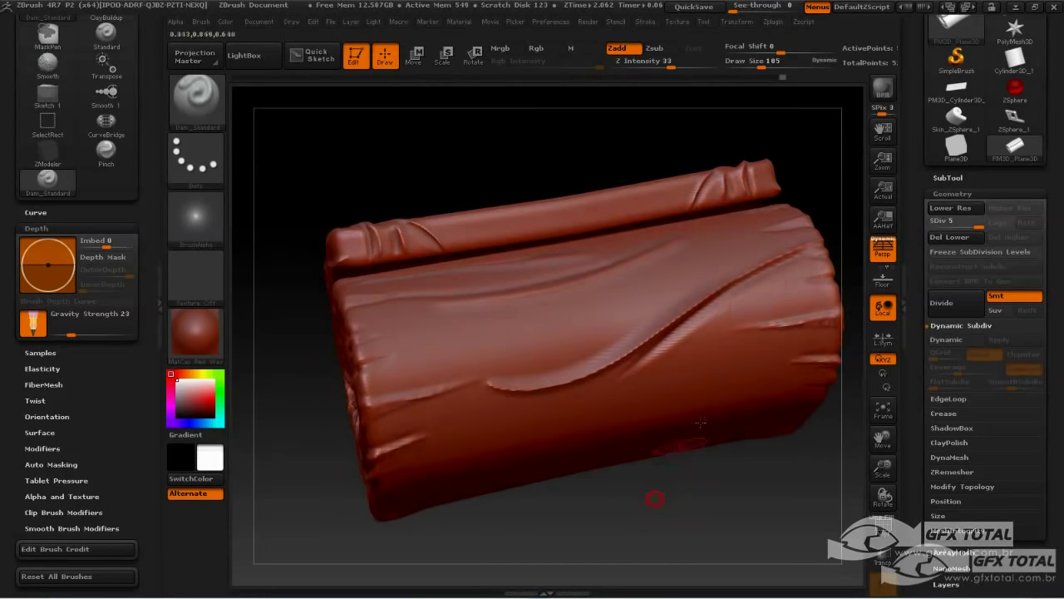
left_click_drag(804, 263, 610, 421)
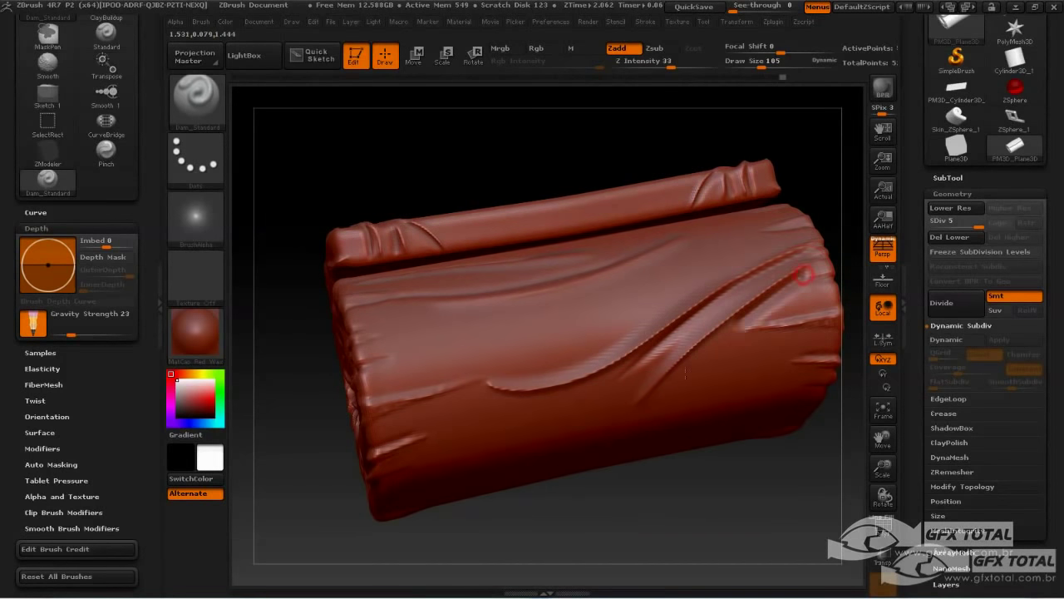
key("shift")
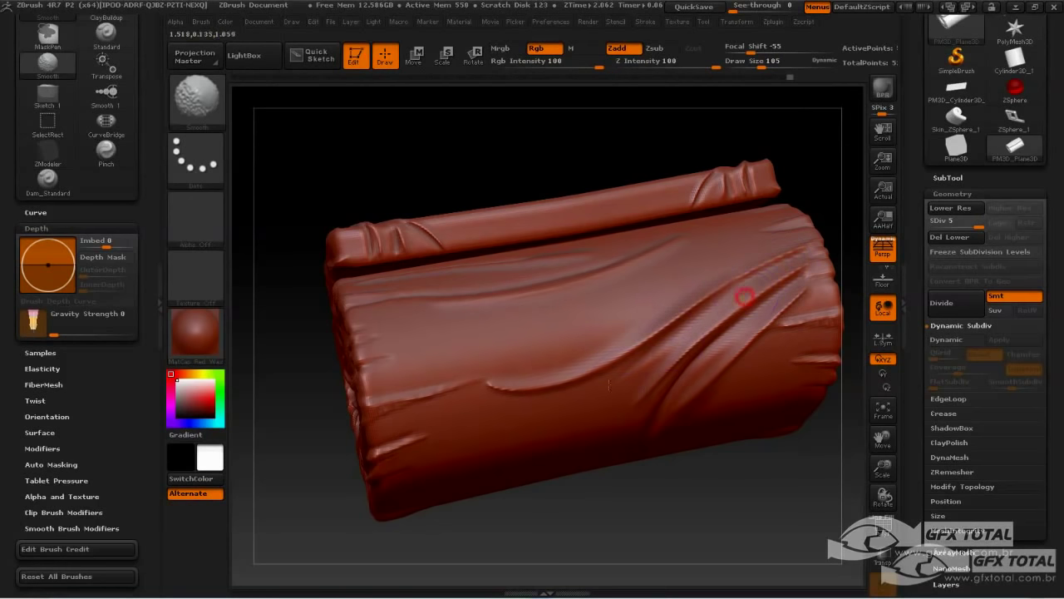
Step: Sculpt a fold curving from the diagonal group down toward the roll's underside and smooth it
mouse_move(669, 541)
left_mouse_down()
mouse_move(672, 560)
mouse_move(626, 559)
left_mouse_up()
left_click_drag(302, 488, 324, 453)
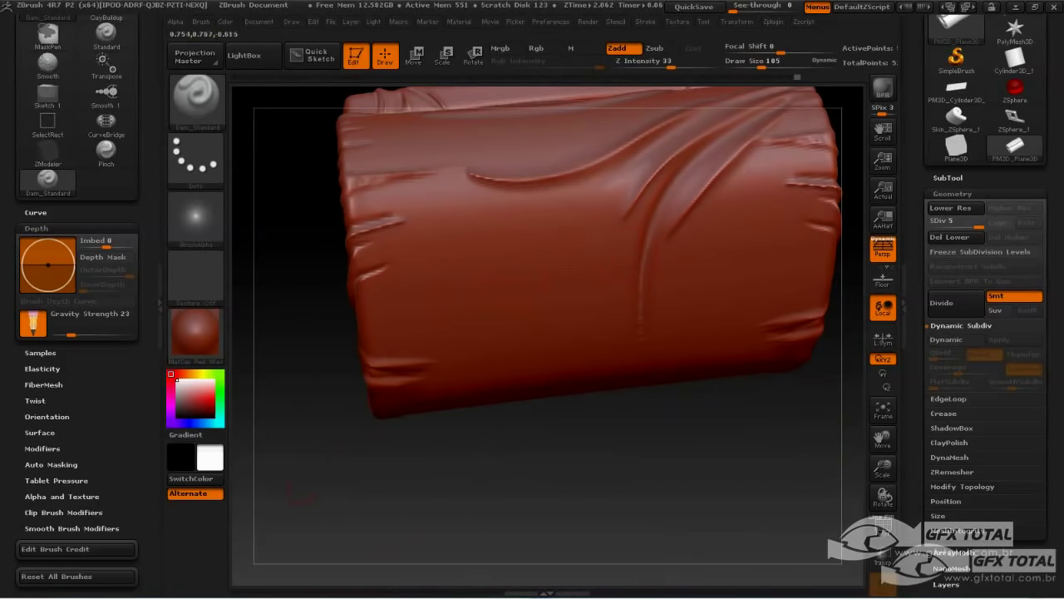
key("shift")
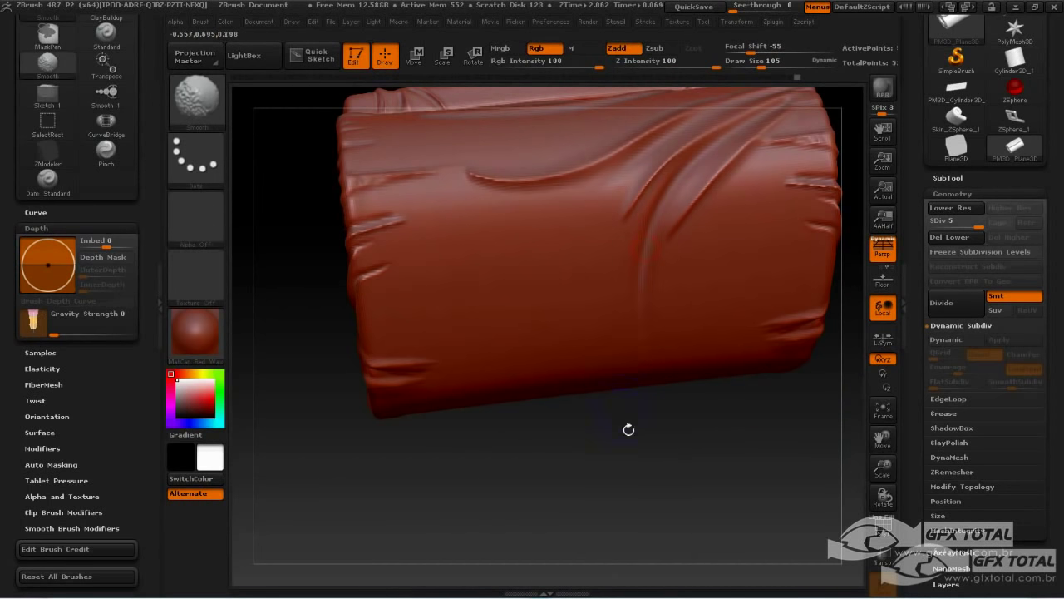
Step: Sculpt stacked crescent folds below the near end of the long diagonal fold and smooth them
mouse_move(627, 430)
left_mouse_down()
mouse_move(573, 391)
mouse_move(475, 202)
mouse_move(465, 205)
mouse_move(624, 193)
mouse_move(477, 194)
left_mouse_up()
key("shift")
left_click_drag(481, 237, 624, 221)
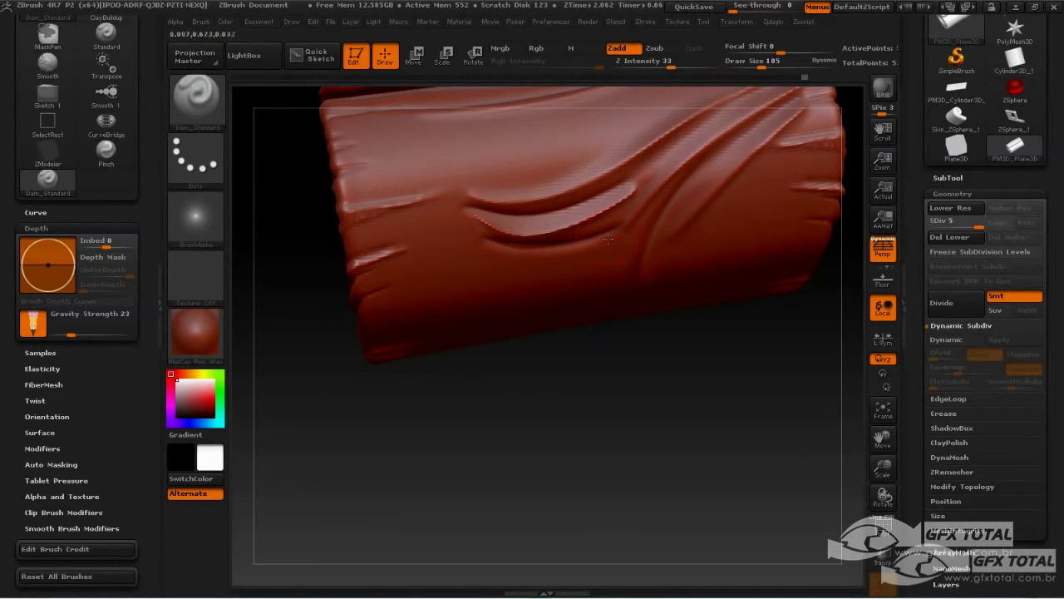
key("shift")
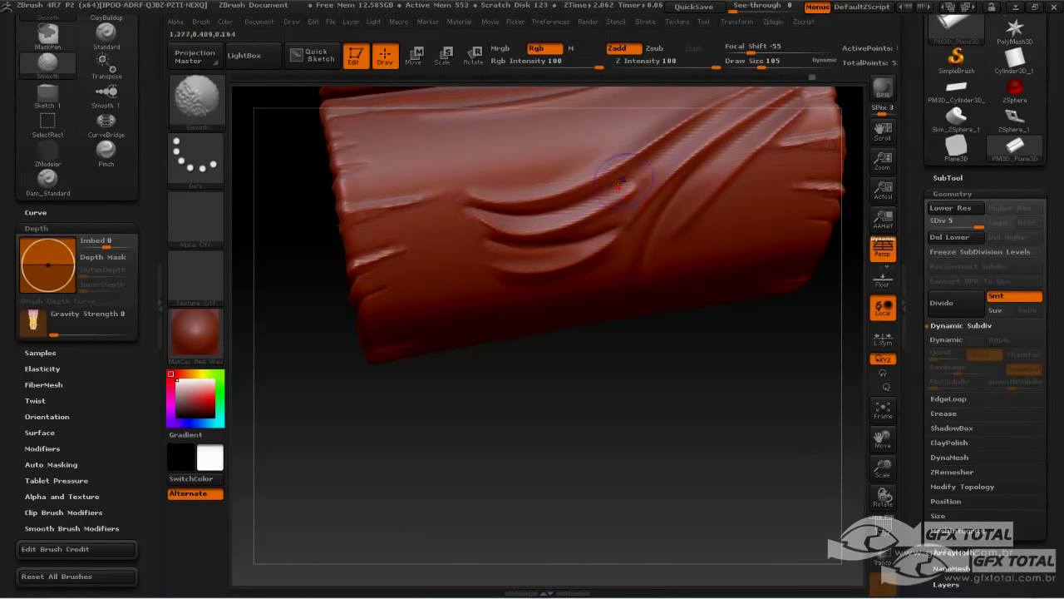
left_click_drag(527, 439, 599, 428)
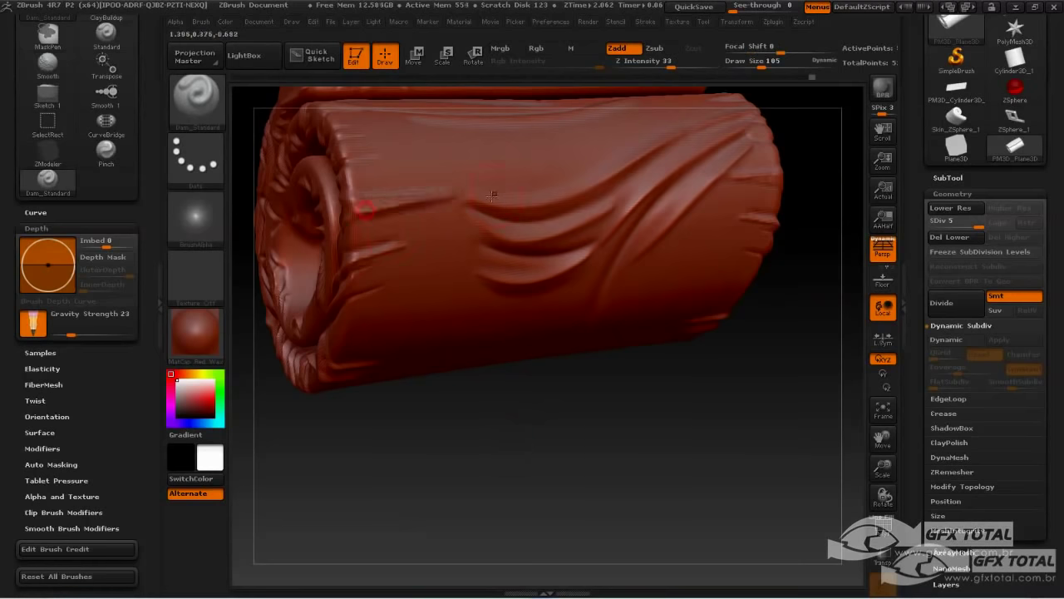
Step: Change the mattress model's material from the red one to a grey metallic MatCap
left_click_drag(503, 480, 651, 519, "alt")
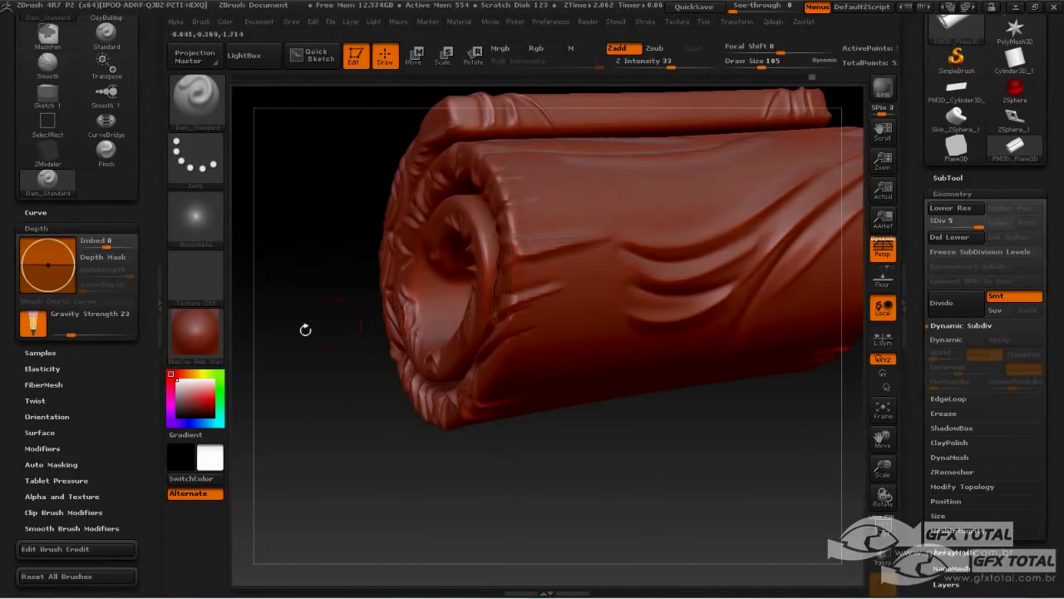
left_click(199, 332)
left_click(308, 341)
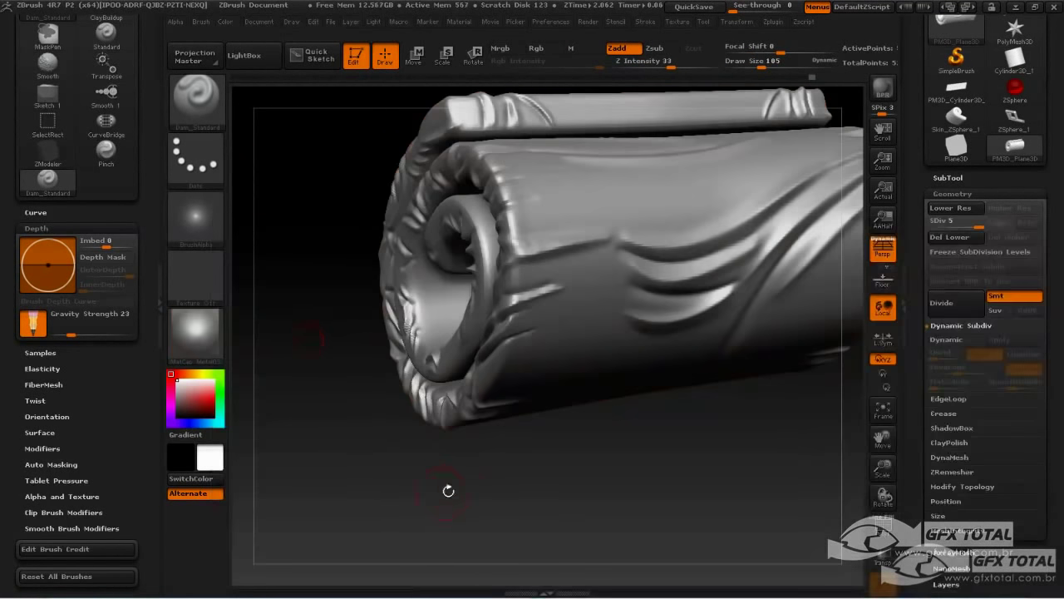
Step: Sculpt a long fold curving upward below the lengthwise folds under the flap and soften it
left_click_drag(447, 492, 478, 365)
left_click_drag(519, 447, 486, 411)
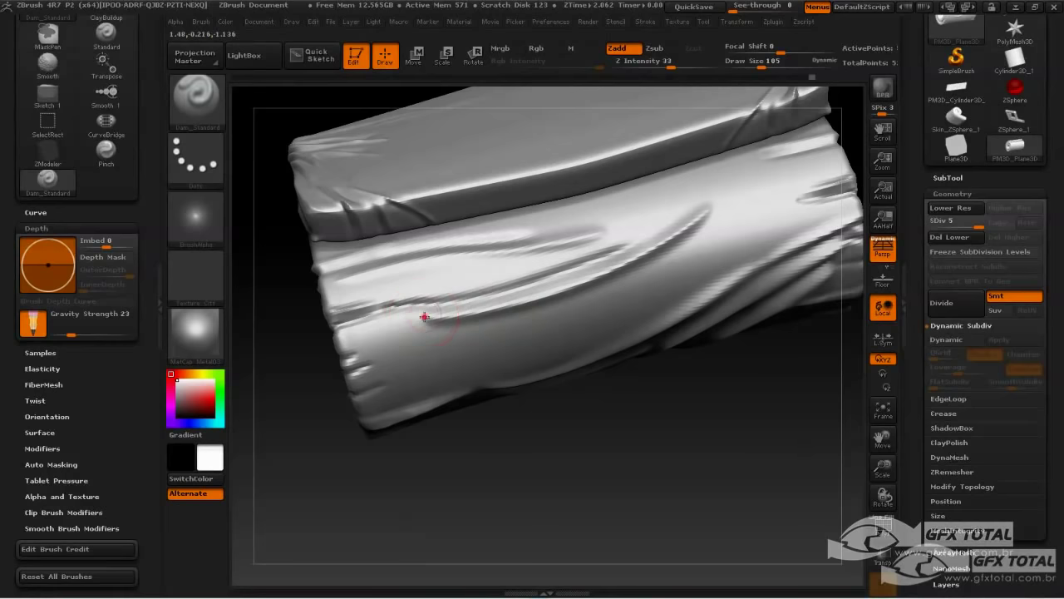
left_click_drag(423, 316, 703, 214)
key("shift")
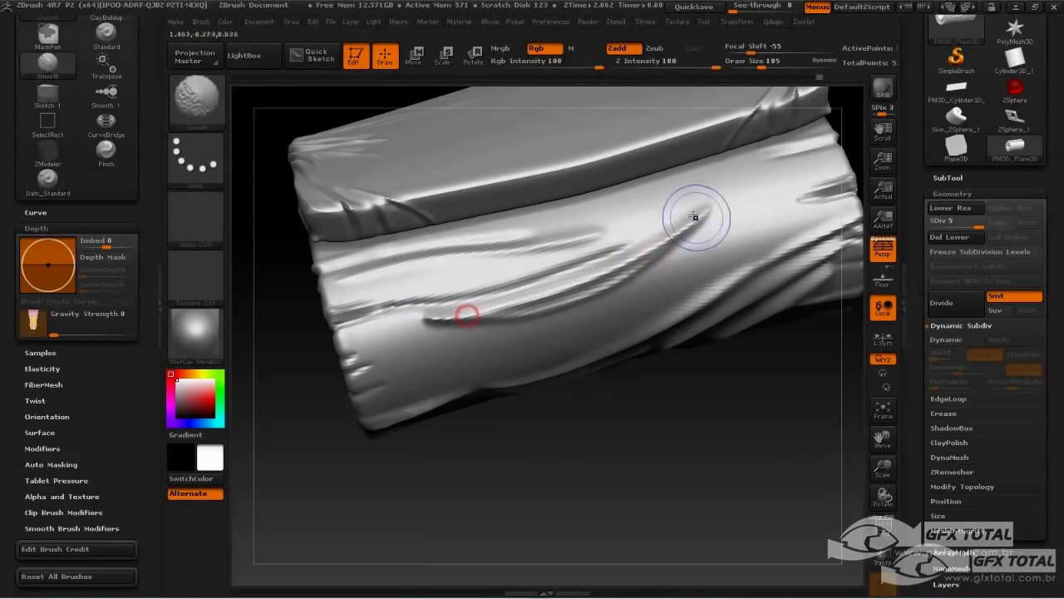
Step: Sculpt several diagonal folds running from the far end rim down into the long curved fold below the flap
mouse_move(722, 399)
left_mouse_down("alt")
mouse_move(713, 434)
mouse_move(662, 472)
left_mouse_up("alt")
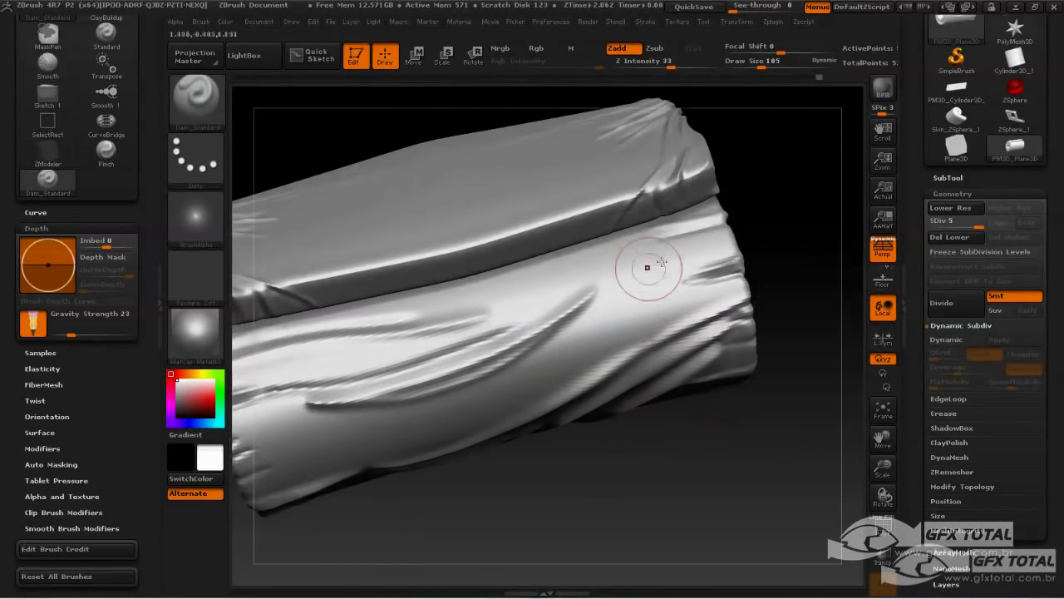
left_click_drag(789, 230, 597, 290)
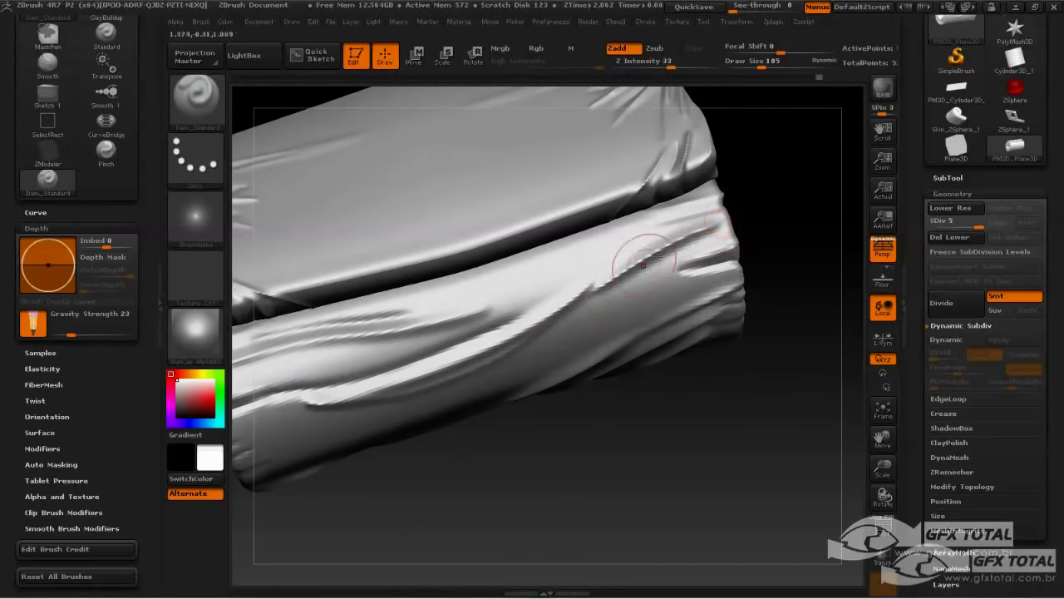
left_click_drag(727, 231, 584, 313)
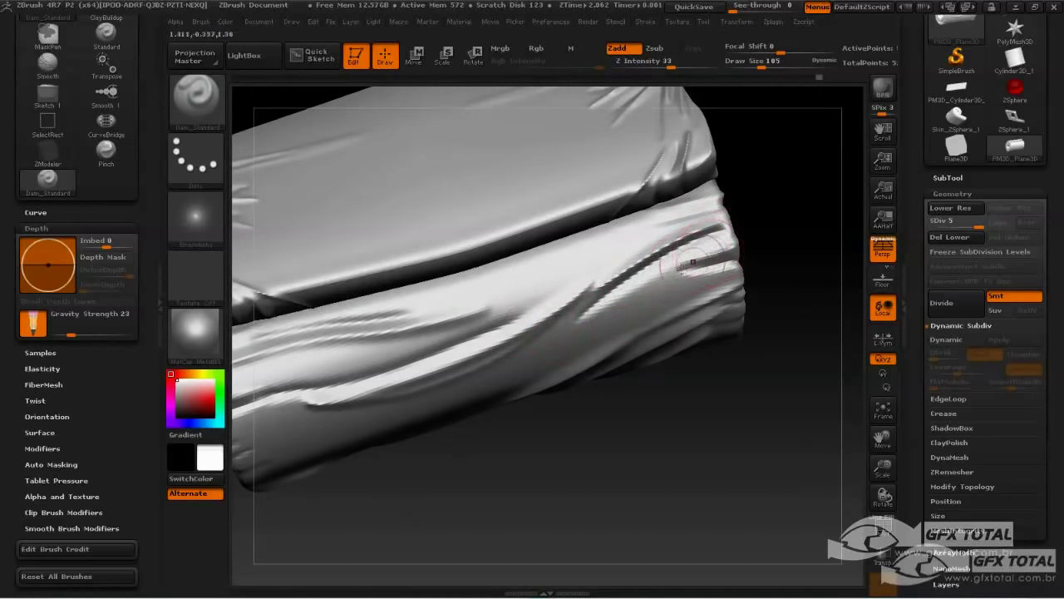
left_click_drag(706, 250, 640, 309)
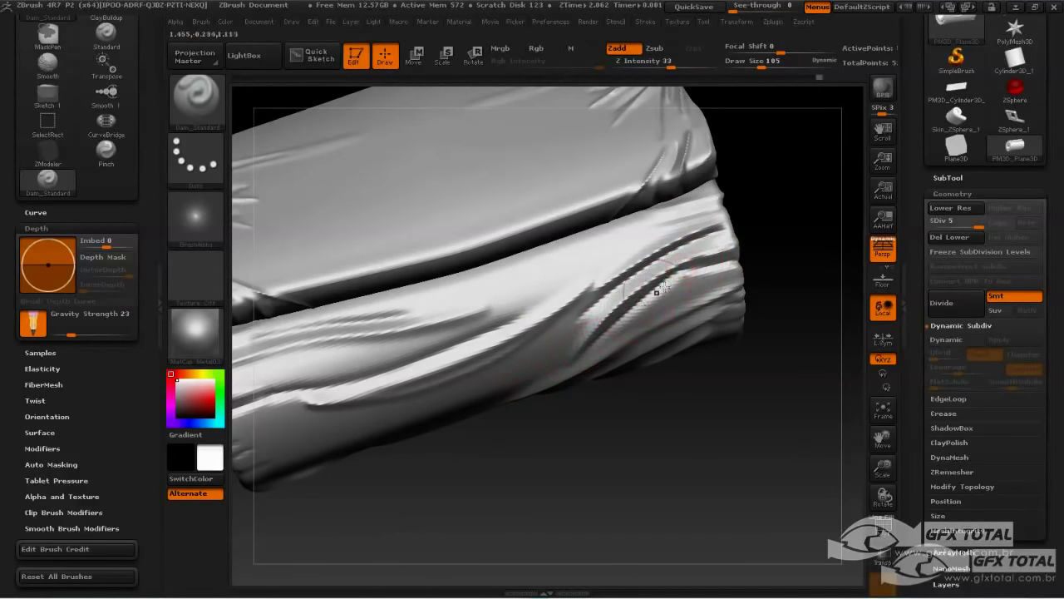
left_click_drag(696, 255, 641, 278)
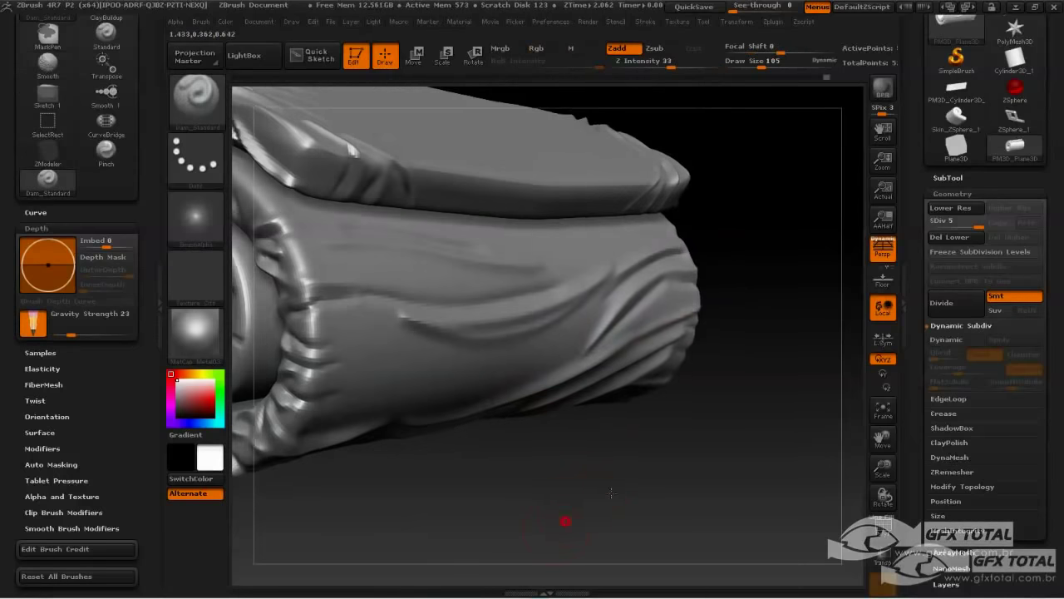
Step: Sculpt long folds from the near end rim along the roll's lower side toward the middle diagonal folds
mouse_move(611, 493)
left_mouse_down()
mouse_move(632, 407)
mouse_move(505, 302)
left_mouse_up()
left_click_drag(368, 277, 646, 317)
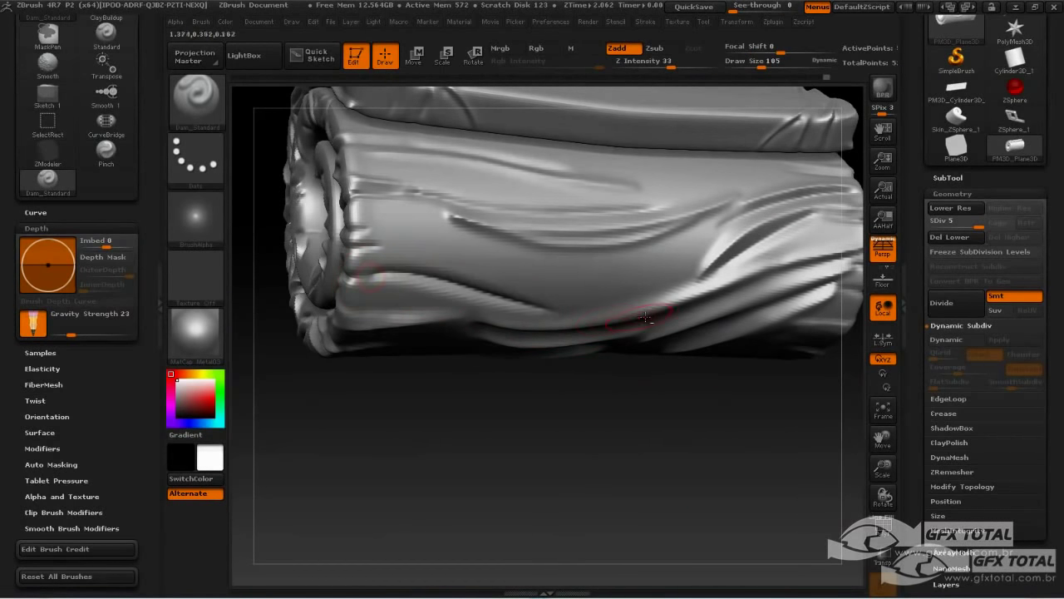
left_click_drag(374, 246, 589, 302)
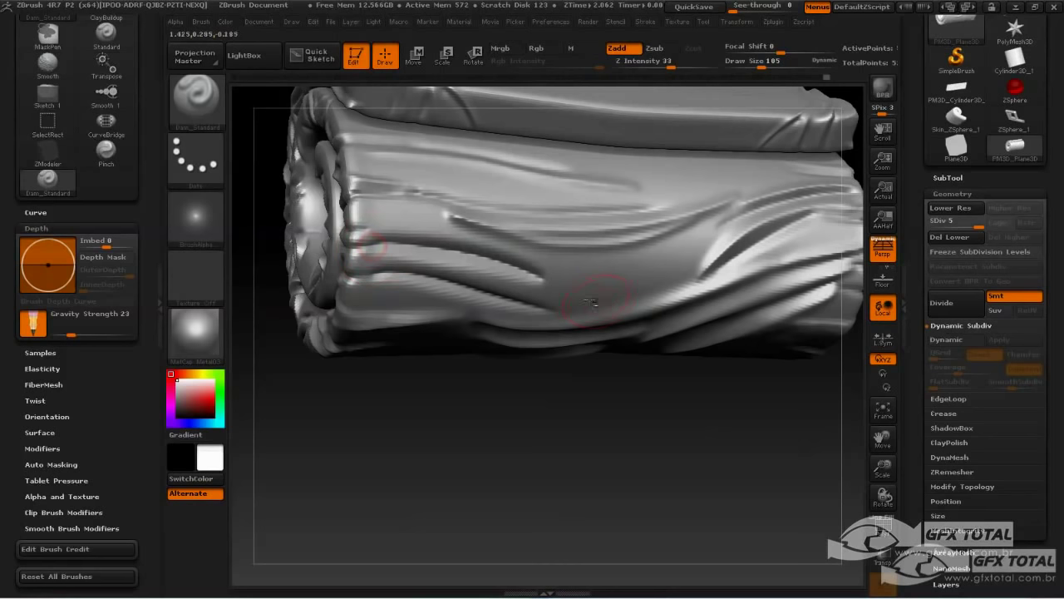
left_click_drag(357, 259, 551, 288, "alt")
Step: Sculpt long diagonal folds across the broad outer face, extending the creases at both end rims toward the middle
mouse_move(569, 468)
left_mouse_down()
mouse_move(570, 495)
mouse_move(623, 421)
mouse_move(610, 506)
mouse_move(588, 425)
left_mouse_up()
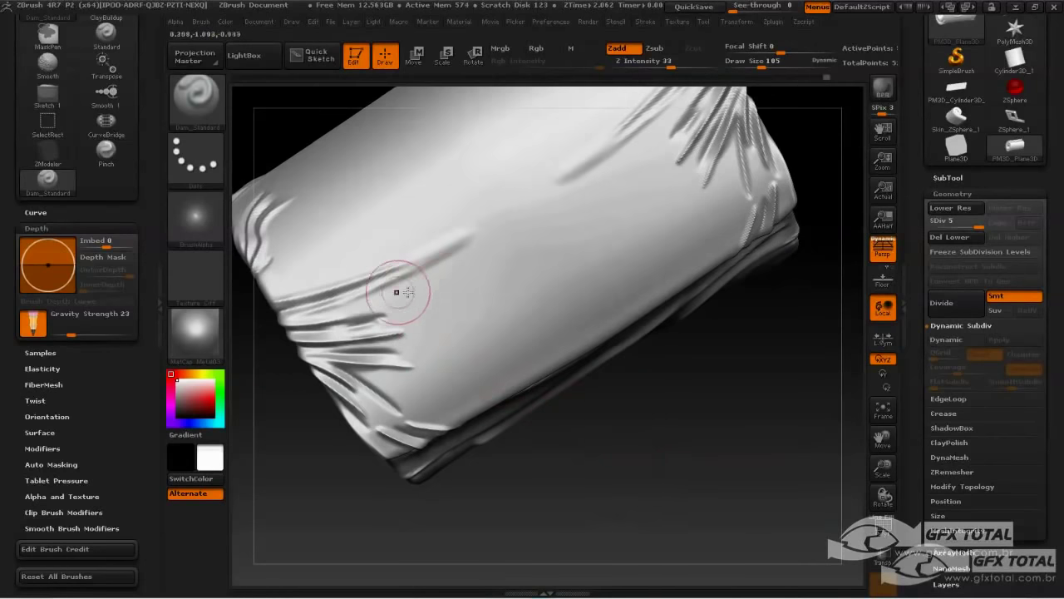
left_click_drag(425, 300, 586, 174)
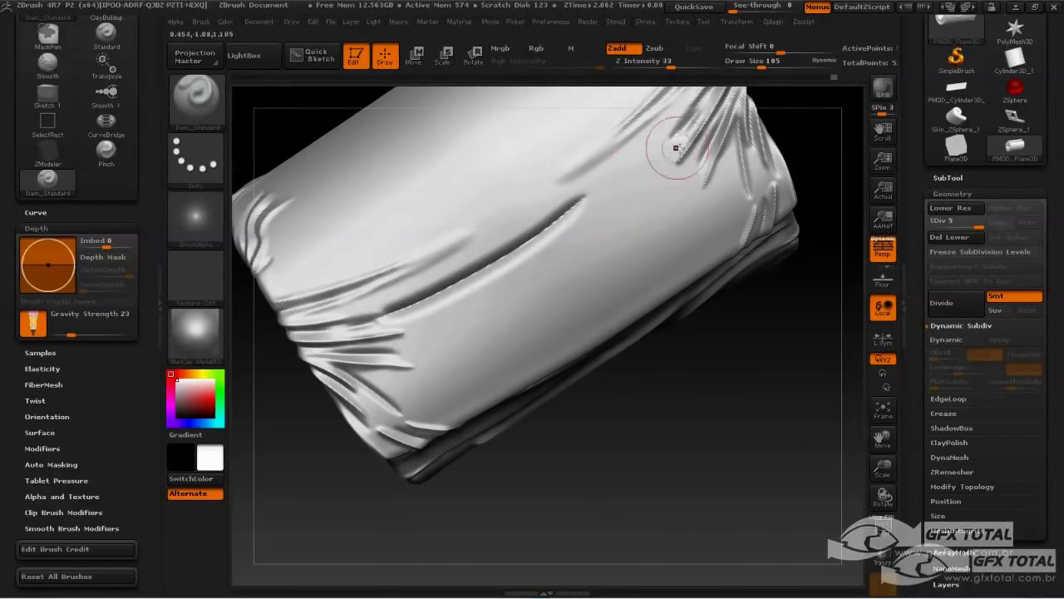
left_click_drag(693, 132, 454, 317)
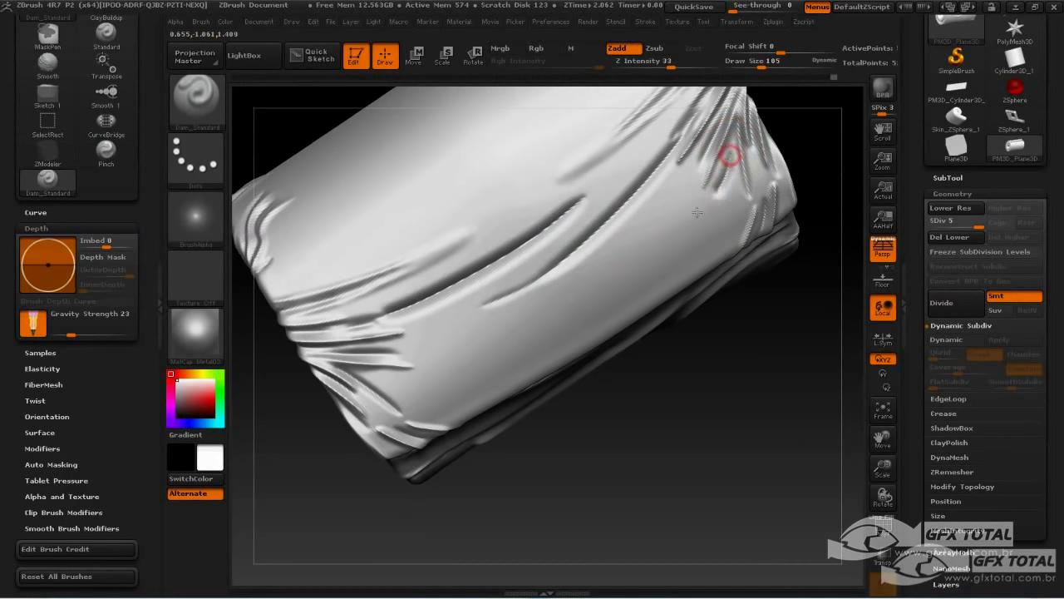
left_click_drag(724, 155, 532, 321)
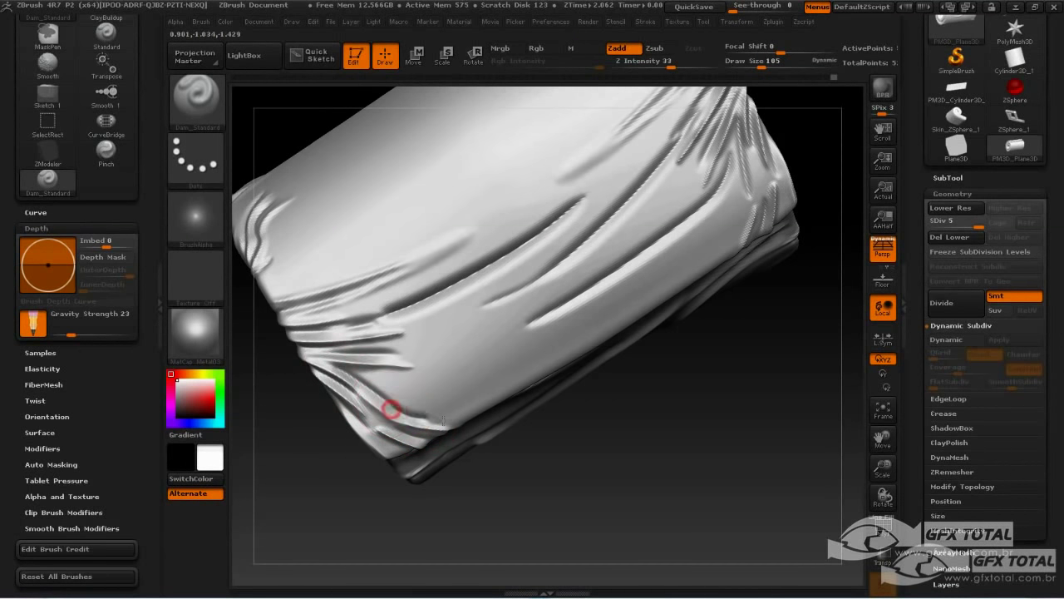
Step: Sculpt curved folds sweeping from the near rim's lower corner toward the far end and smooth the surrounding long folds
left_click_drag(398, 389, 551, 362)
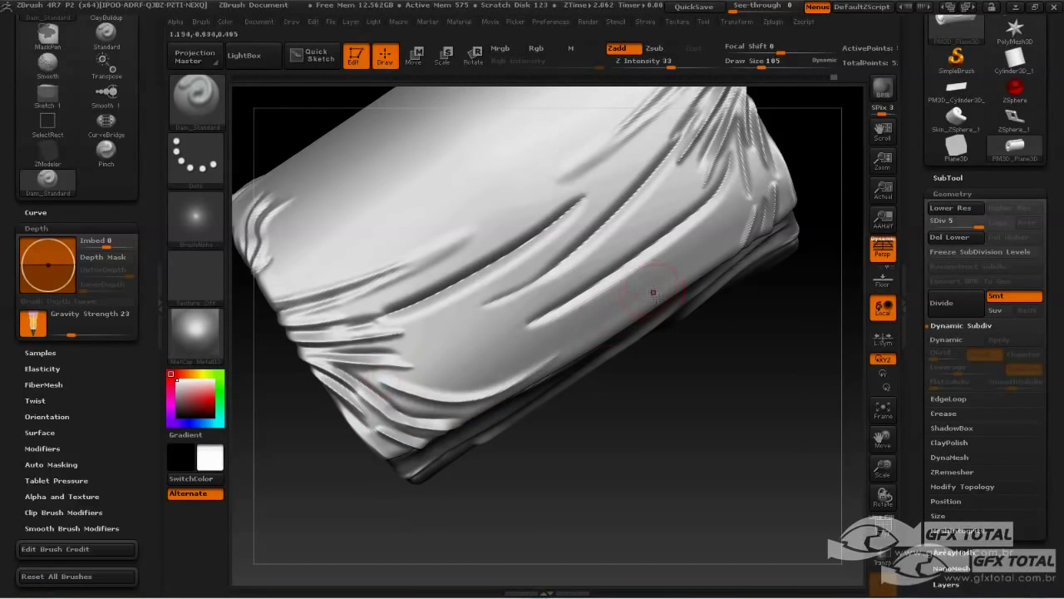
key("ctrl+z")
left_click_drag(382, 382, 547, 361)
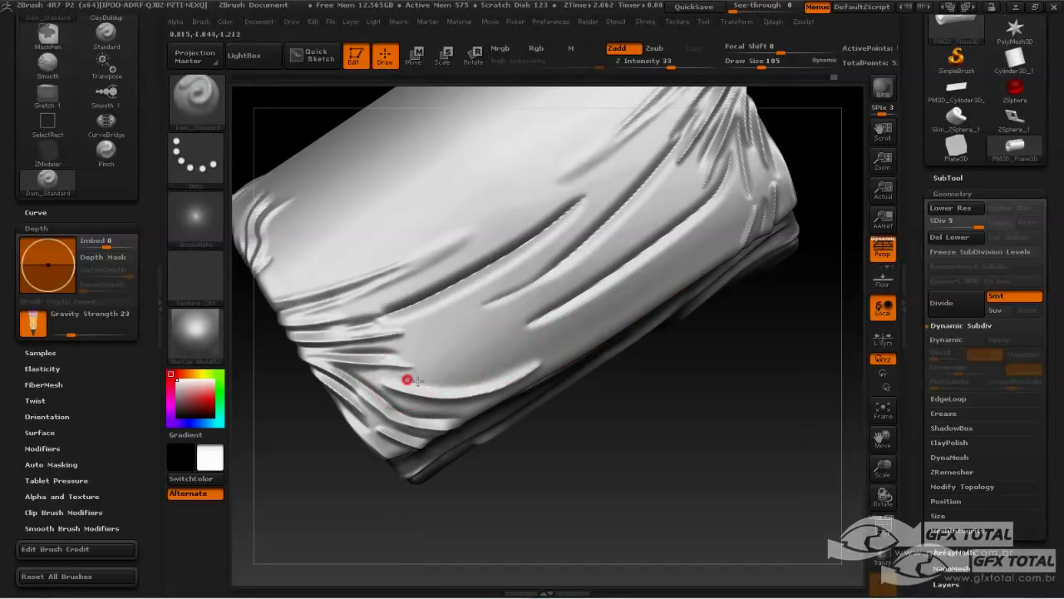
mouse_move(406, 379)
left_mouse_down()
mouse_move(573, 326)
mouse_move(626, 272)
left_mouse_up()
left_click_drag(577, 315, 663, 240, "shift")
left_click_drag(720, 371, 723, 441)
left_click_drag(623, 190, 478, 292, "shift")
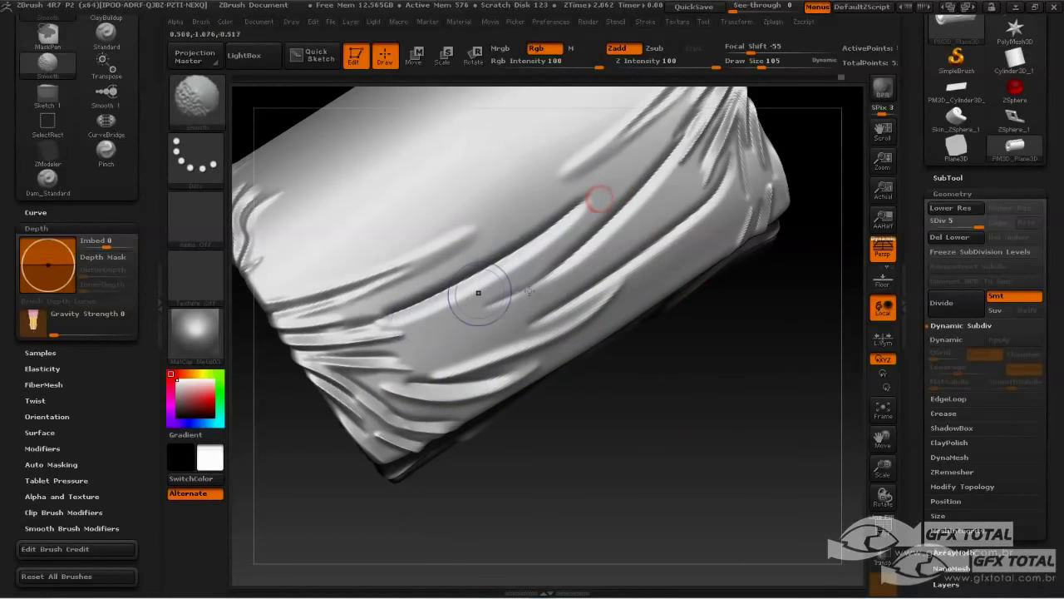
Step: Sculpt parallel lengthwise folds above the diagonal group, starting near the near rim, and soften them
mouse_move(716, 399)
left_mouse_down()
mouse_move(695, 441)
mouse_move(715, 357)
mouse_move(723, 439)
mouse_move(719, 415)
left_mouse_up()
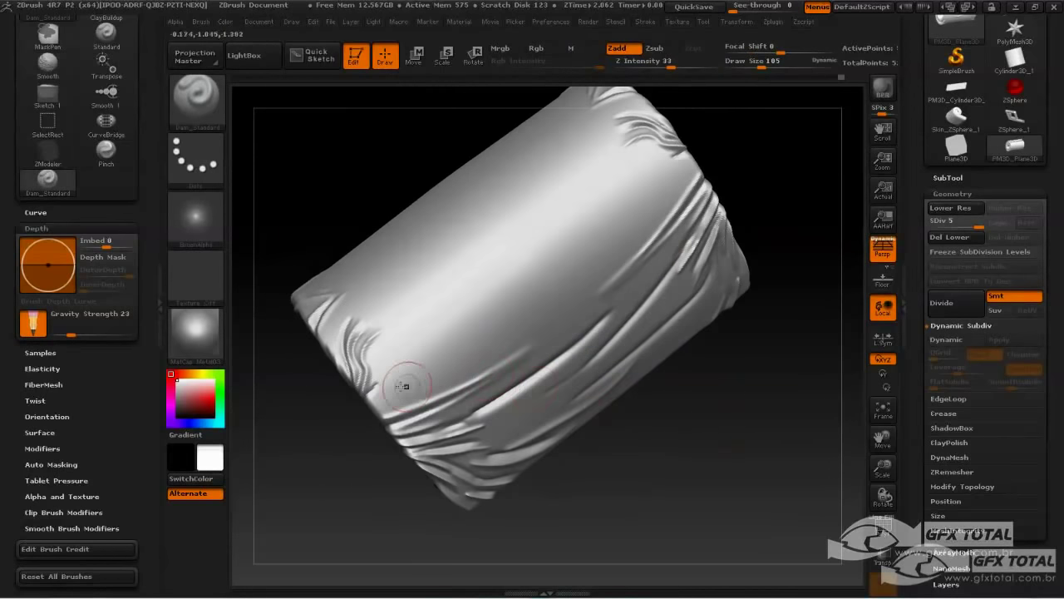
left_click_drag(405, 386, 590, 238)
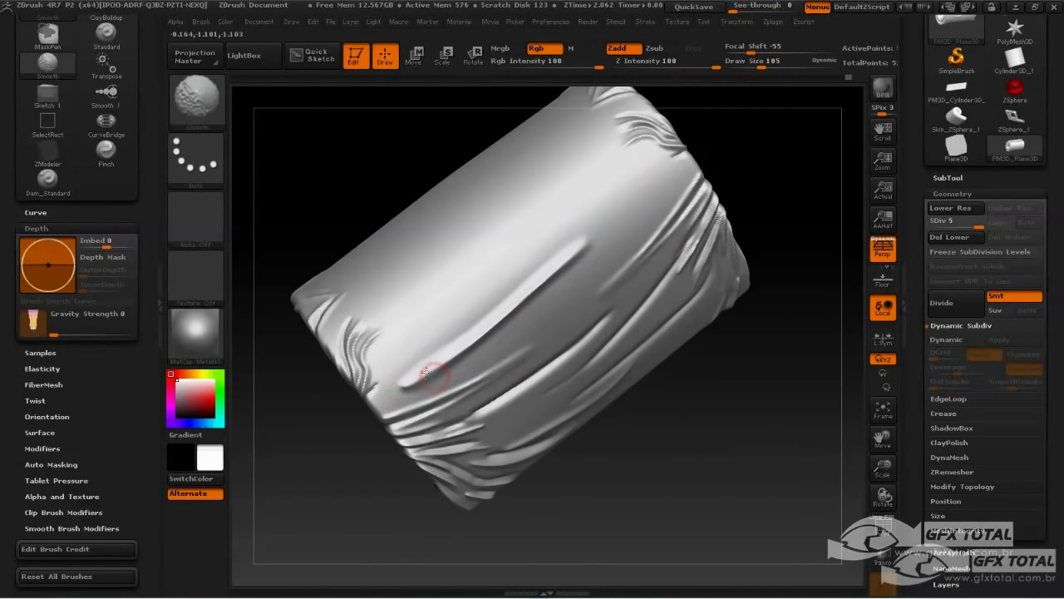
left_click_drag(405, 366, 579, 222)
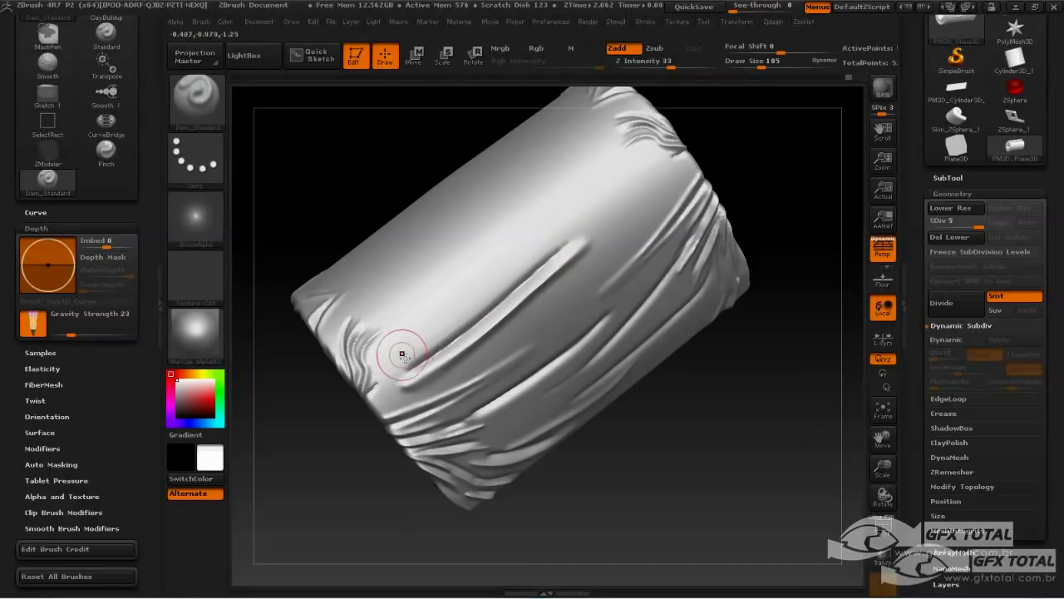
mouse_move(409, 352)
left_mouse_down()
mouse_move(625, 190)
mouse_move(408, 353)
left_mouse_up()
Step: Sculpt long folds from the far rim's creases toward the middle of the broad face and smooth their ends
mouse_move(803, 166)
left_mouse_down()
mouse_move(820, 181)
mouse_move(789, 154)
left_mouse_up()
left_click_drag(661, 229, 545, 340)
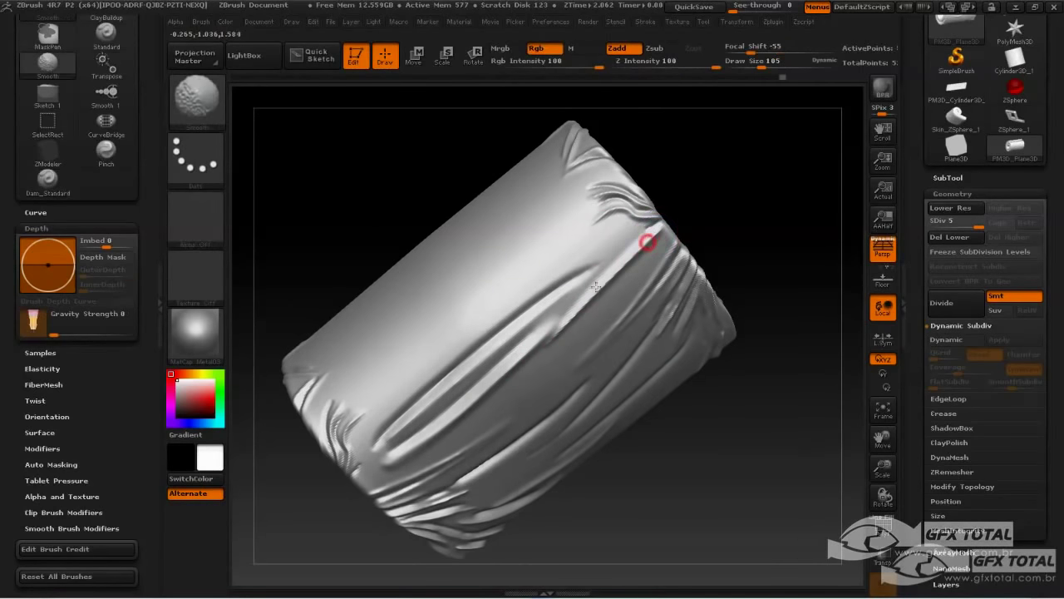
left_click_drag(646, 241, 583, 302, "shift")
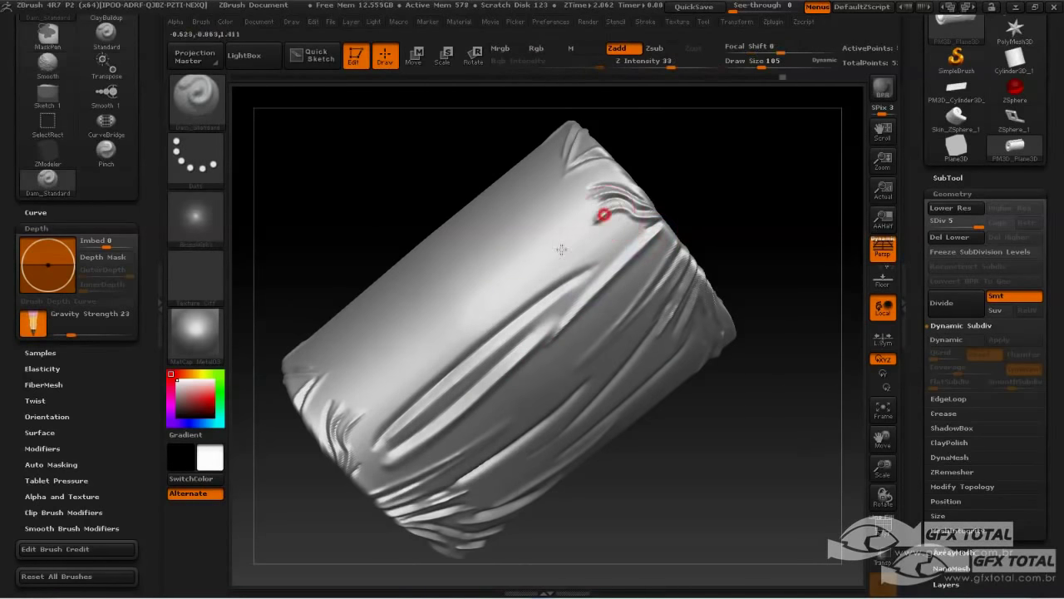
left_click_drag(562, 250, 466, 324)
left_click_drag(612, 218, 454, 330)
left_click_drag(588, 235, 458, 324, "shift")
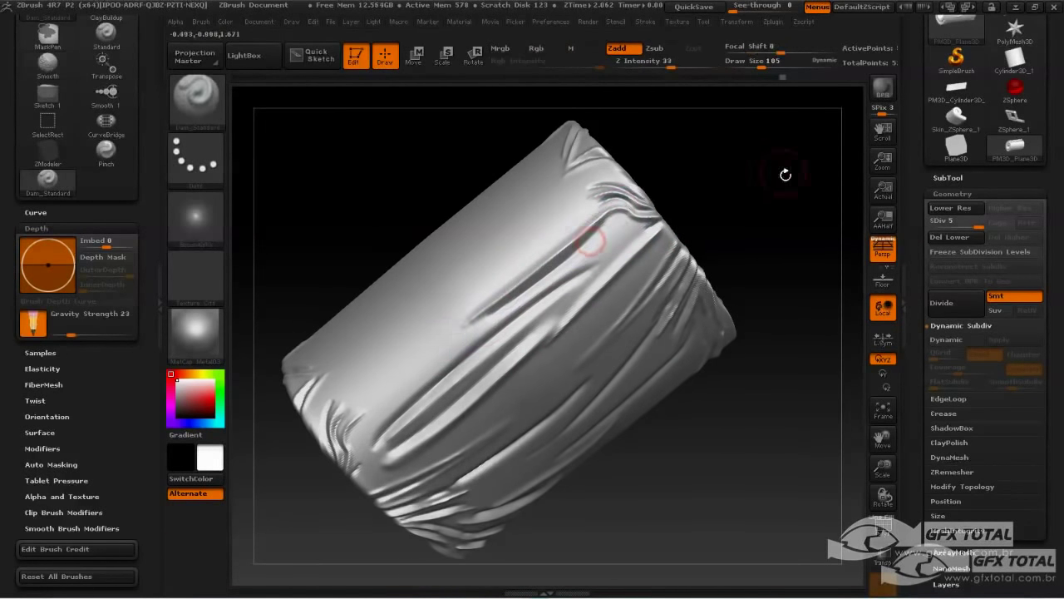
Step: Sculpt long folds above the existing group, running down to the near rim's creases, and smooth the upper one
mouse_move(785, 175)
left_mouse_down()
mouse_move(380, 380)
mouse_move(560, 223)
mouse_move(406, 365)
left_mouse_up()
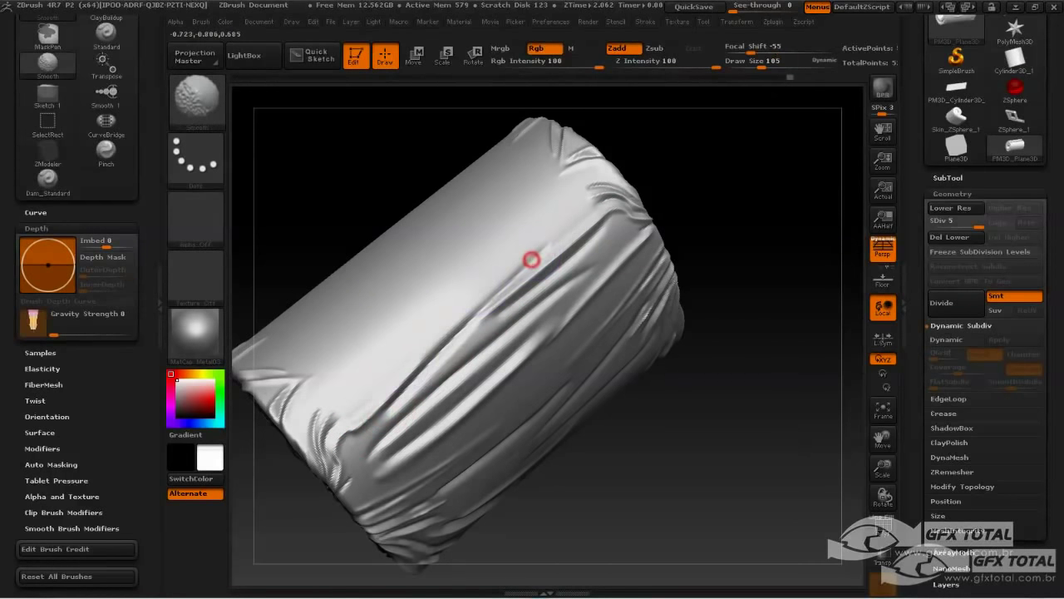
left_click_drag(530, 258, 392, 388, "shift")
mouse_move(781, 261)
left_mouse_down()
mouse_move(311, 373)
mouse_move(499, 216)
mouse_move(311, 398)
left_mouse_up()
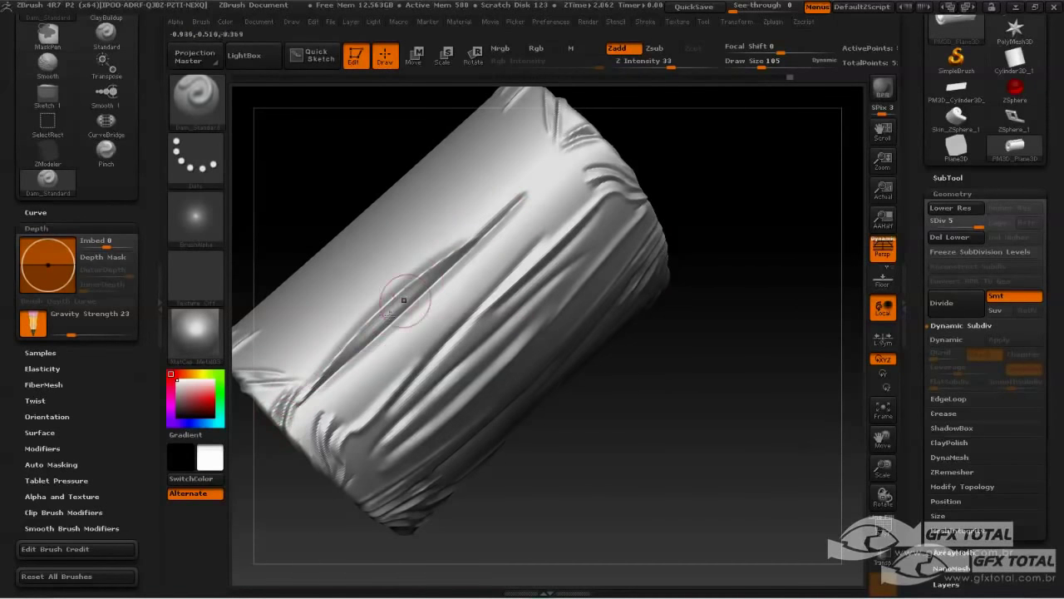
Step: Sculpt long curved folds from the far rim's creases down the bare part of the outer surface
left_click_drag(665, 159, 703, 200)
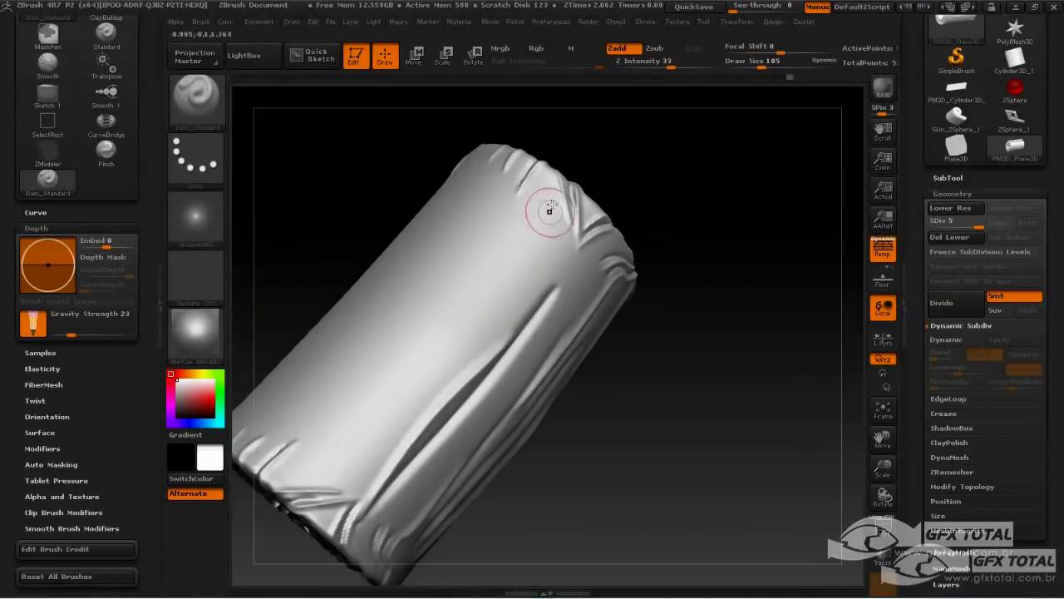
left_click_drag(569, 210, 519, 240)
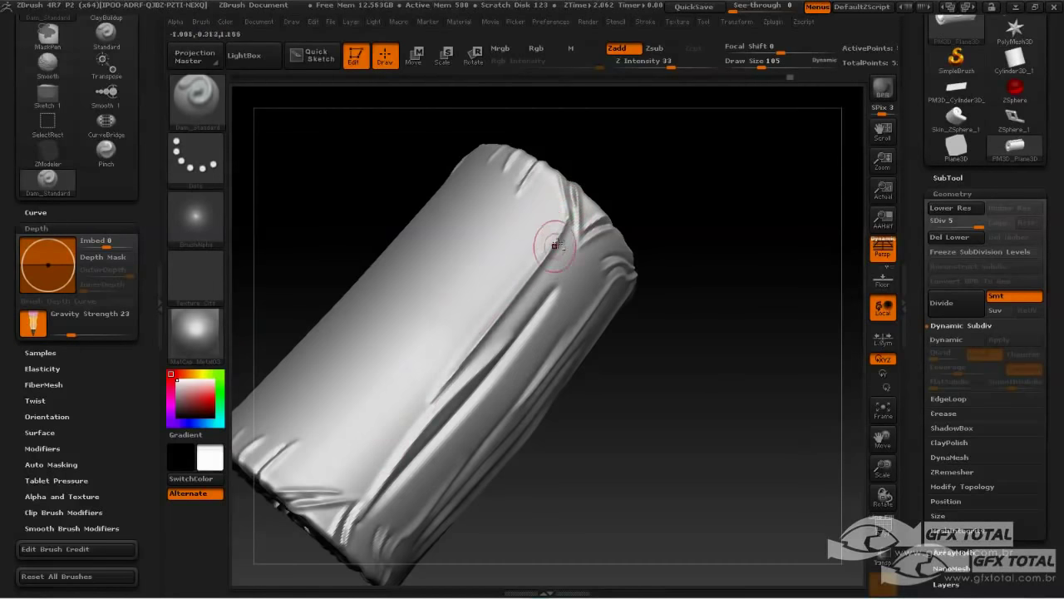
mouse_move(535, 176)
left_mouse_down()
mouse_move(380, 423)
mouse_move(542, 199)
mouse_move(456, 285)
left_mouse_up()
left_click_drag(684, 221, 722, 294)
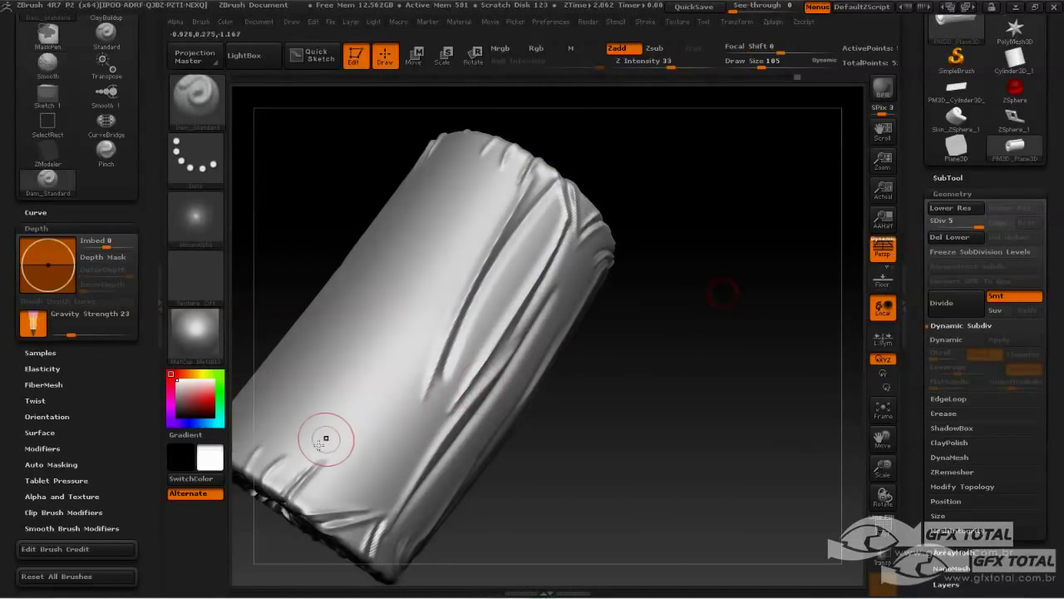
Step: Sculpt long folds from the near rim toward the far end across the remaining bare outer surface
mouse_move(294, 501)
left_mouse_down()
mouse_move(480, 243)
mouse_move(313, 486)
left_mouse_up()
mouse_move(604, 458)
left_mouse_down()
mouse_move(627, 461)
mouse_move(665, 424)
left_mouse_up()
left_click_drag(461, 413, 616, 163)
left_click_drag(715, 332, 720, 383)
left_click_drag(355, 521, 532, 258)
mouse_move(718, 332)
left_mouse_down("shift")
mouse_move(702, 352)
mouse_move(773, 259)
mouse_move(717, 333)
left_mouse_up("shift")
Step: Sculpt a wavy lengthwise fold across the back of the roll, join it to the rim crease, and smooth it
mouse_move(823, 244)
left_mouse_down()
mouse_move(746, 380)
mouse_move(804, 360)
left_mouse_up()
left_click_drag(382, 298, 667, 296)
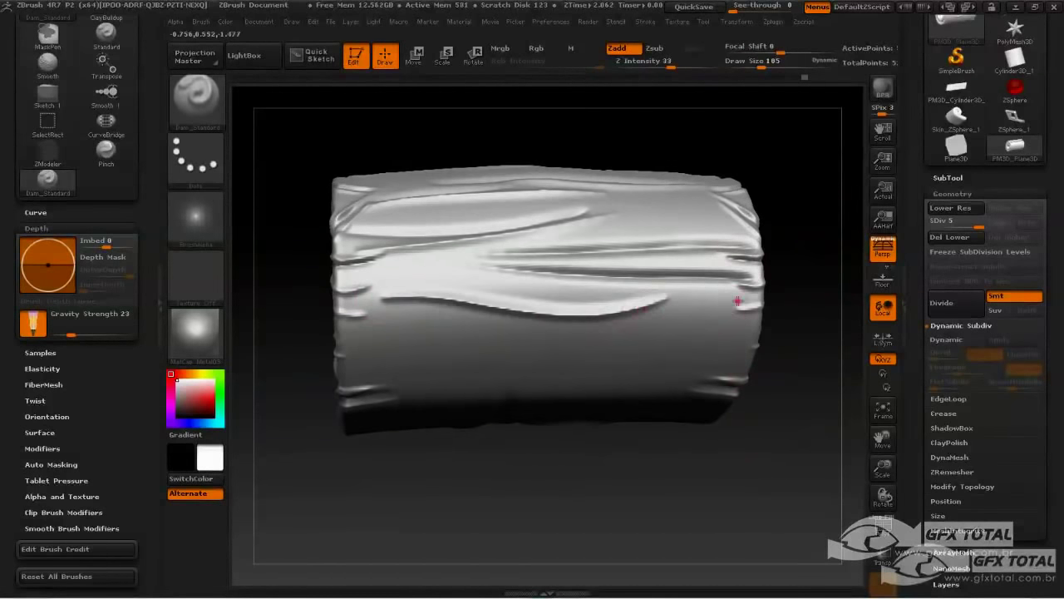
left_click_drag(737, 296, 399, 302)
left_click_drag(449, 311, 719, 304, "shift")
Step: Sculpt a fold below the wavy one and two shorter folds rising from the nearby rim, and soften them
mouse_move(404, 316)
left_mouse_down()
mouse_move(677, 341)
mouse_move(532, 336)
left_mouse_up()
left_click_drag(343, 358, 419, 348)
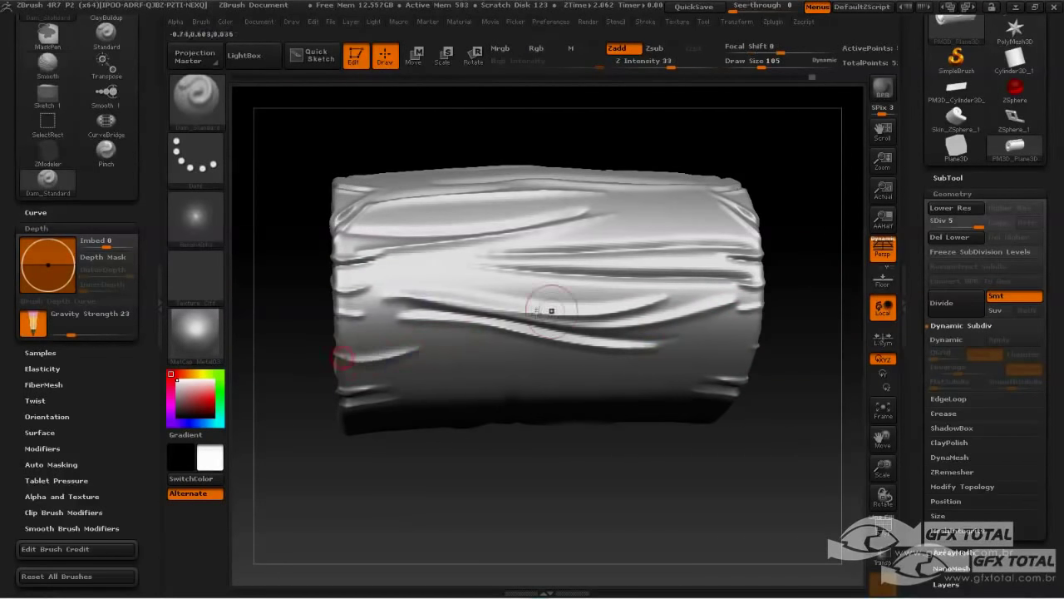
left_click_drag(345, 401, 510, 348)
left_click_drag(492, 356, 506, 349, "shift")
Step: Sculpt a long arched fold across the back with branching folds from the opposite rim, and smooth them
left_click_drag(532, 499, 507, 433)
left_click_drag(416, 406, 700, 426)
mouse_move(441, 411)
left_mouse_down("shift")
mouse_move(422, 406)
mouse_move(675, 416)
left_mouse_up("shift")
left_click_drag(742, 434, 632, 393)
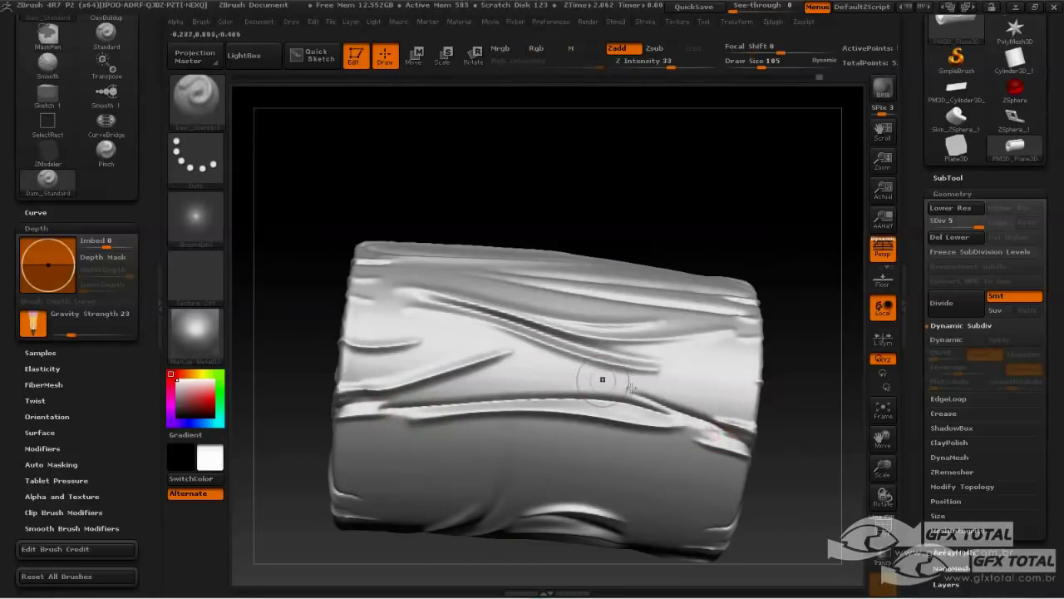
left_click_drag(758, 385, 619, 397)
left_click_drag(729, 378, 640, 402, "shift")
Step: Extend the creases at both end rims into folds reaching the crescent folds on the roll's underside
mouse_move(813, 491)
left_mouse_down()
mouse_move(827, 430)
mouse_move(792, 274)
left_mouse_up()
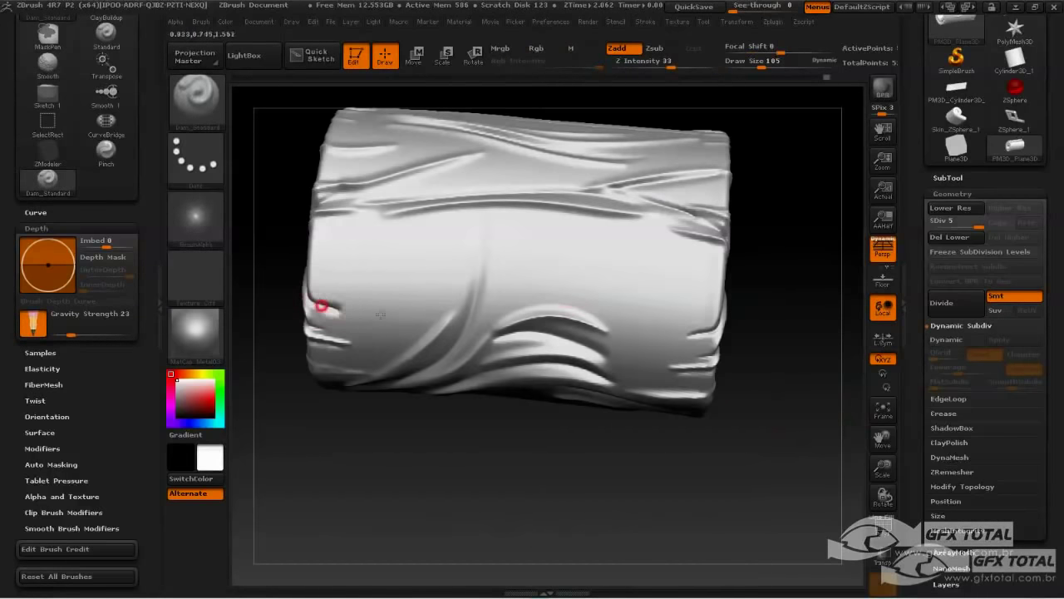
left_click_drag(320, 304, 428, 313)
left_click_drag(715, 325, 586, 343)
left_click_drag(687, 358, 580, 373)
mouse_move(717, 351)
left_mouse_down()
mouse_move(585, 366)
mouse_move(573, 357)
left_mouse_up()
Step: Sculpt long folds from the rim into the curved underside folds and over the crescents, and smooth them
left_click_drag(753, 415, 786, 428)
left_click_drag(292, 321, 408, 341)
left_click_drag(304, 311, 474, 311)
left_click_drag(382, 335, 332, 331, "shift")
left_click_drag(409, 311, 648, 281)
left_click_drag(636, 283, 540, 291, "shift")
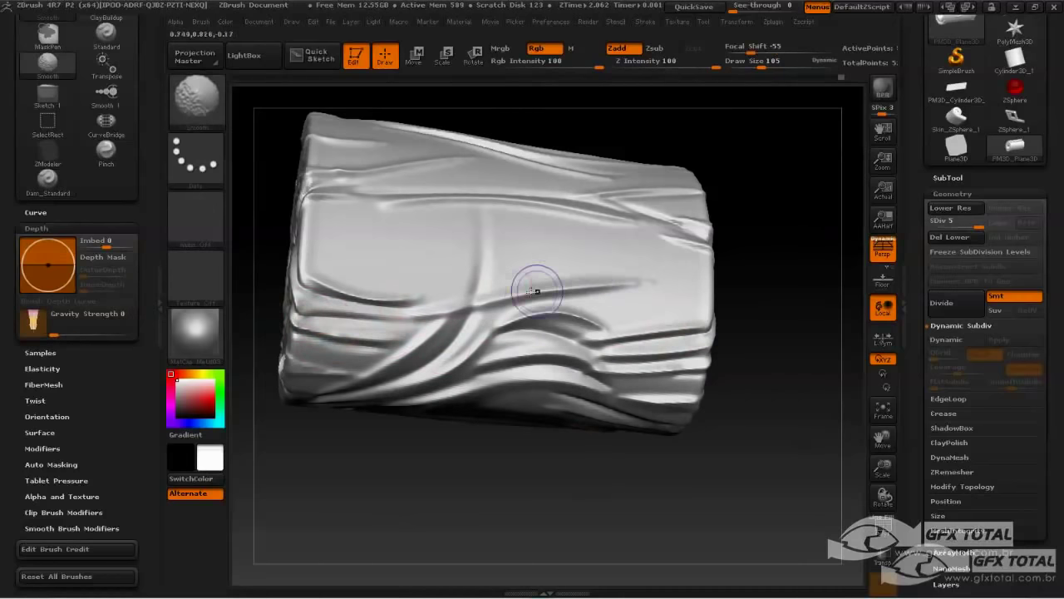
mouse_move(437, 313)
left_mouse_down("shift")
mouse_move(466, 303)
mouse_move(385, 302)
left_mouse_up("shift")
Step: Smooth the upper rim folds and sculpt a softened lengthwise fold across the bare area of the surface
mouse_move(374, 453)
left_mouse_down()
mouse_move(385, 494)
mouse_move(395, 492)
left_mouse_up()
left_click_drag(341, 190, 429, 173, "shift")
left_click_drag(482, 166, 540, 167, "shift")
key("ctrl+z")
mouse_move(634, 229)
left_mouse_down()
mouse_move(308, 229)
mouse_move(399, 231)
left_mouse_up()
left_click_drag(628, 216, 549, 214, "shift")
Step: Sculpt creases from the inner coil's rim into the hollow at the roll's spiral end
mouse_move(752, 286)
left_mouse_down()
mouse_move(777, 313)
mouse_move(664, 483)
mouse_move(574, 466)
left_mouse_up()
left_click_drag(454, 241, 470, 279)
left_click_drag(466, 424, 388, 408)
left_click_drag(439, 265, 486, 199)
mouse_move(474, 196)
left_mouse_down()
mouse_move(417, 231)
mouse_move(432, 254)
left_mouse_up()
mouse_move(307, 416)
left_mouse_down()
mouse_move(322, 348)
mouse_move(371, 482)
left_mouse_up()
left_click_drag(529, 286, 464, 291)
left_click_drag(522, 274, 477, 254)
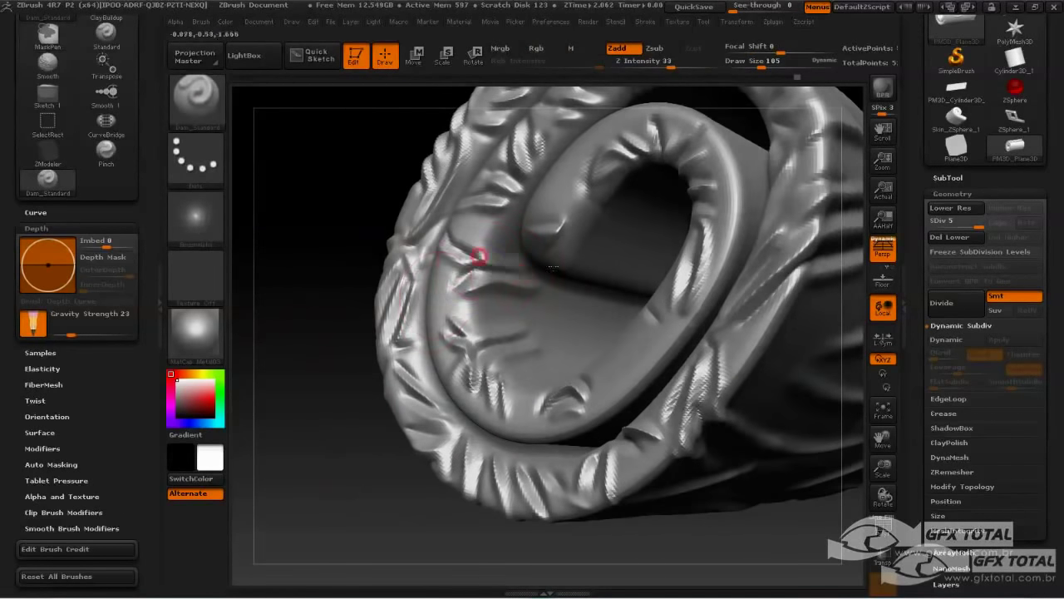
Step: Extend the creases around the inner coil's lower curve and its innermost turn toward the hollow
left_click_drag(713, 432, 755, 406)
mouse_move(674, 399)
left_mouse_down()
mouse_move(648, 357)
mouse_move(681, 333)
left_mouse_up()
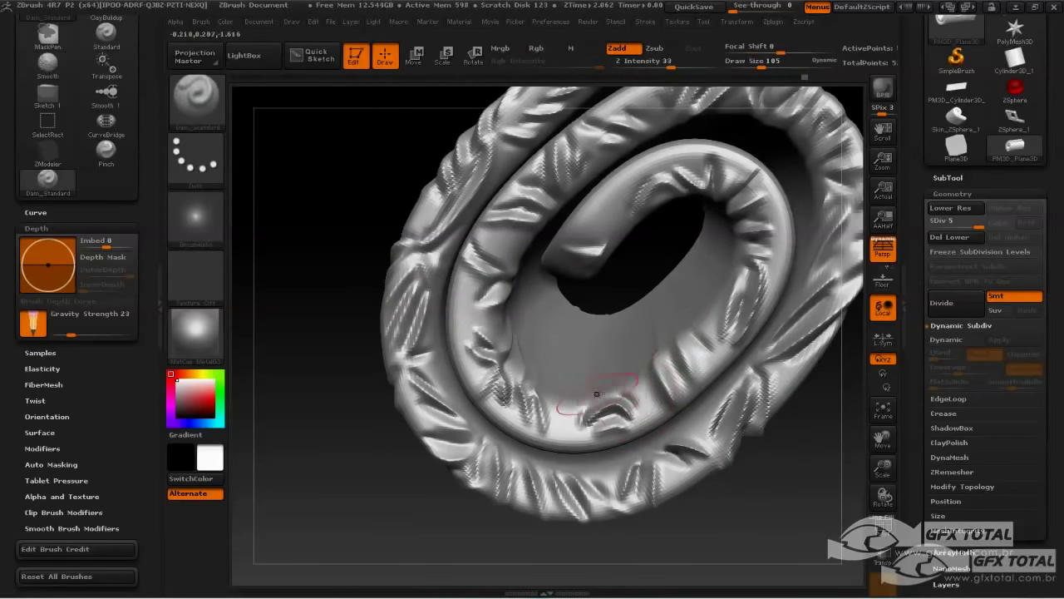
left_click_drag(622, 287, 607, 387)
left_click_drag(574, 529, 585, 473)
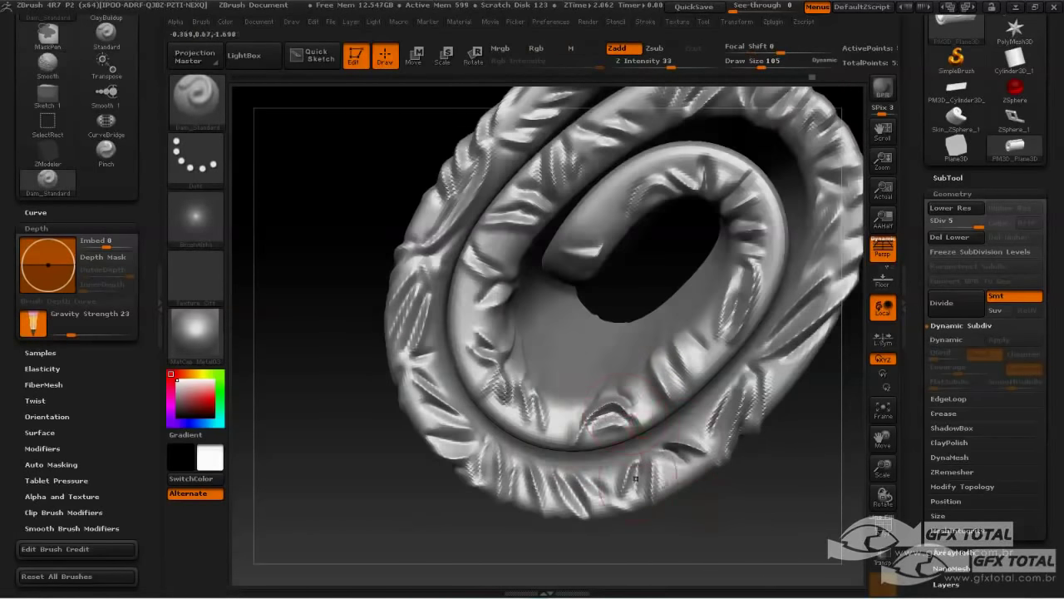
left_click_drag(631, 300, 622, 258)
mouse_move(615, 238)
left_mouse_down()
mouse_move(612, 194)
mouse_move(663, 165)
left_mouse_up()
mouse_move(731, 173)
left_mouse_down()
mouse_move(750, 182)
mouse_move(703, 187)
left_mouse_up()
Step: Set the brush draw size to 59 and carve finer creases across the innermost coil and its lower curve
key("space")
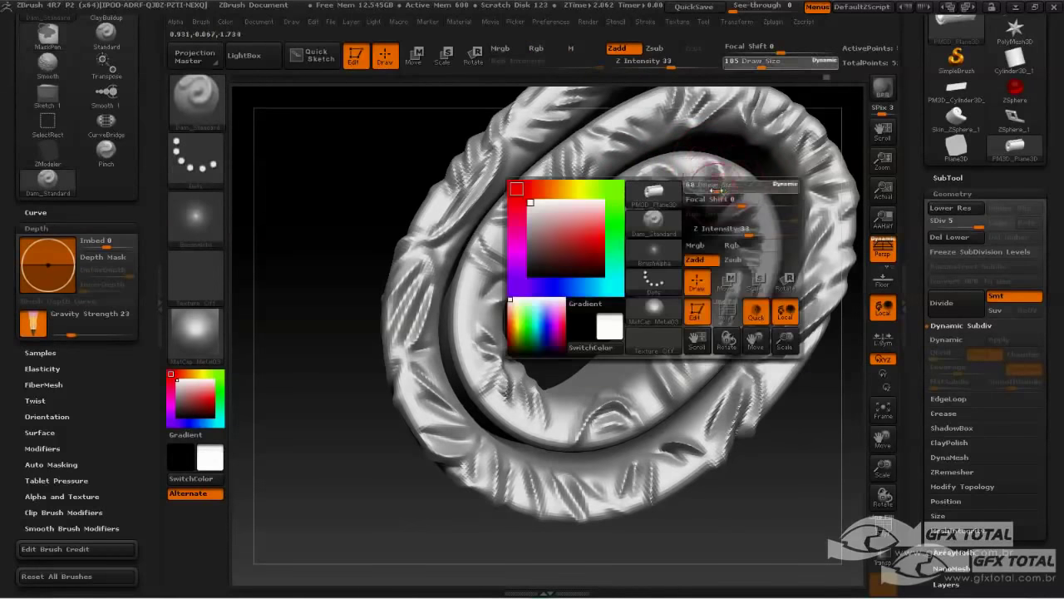
left_click_drag(631, 289, 683, 265)
left_click_drag(741, 217, 780, 202)
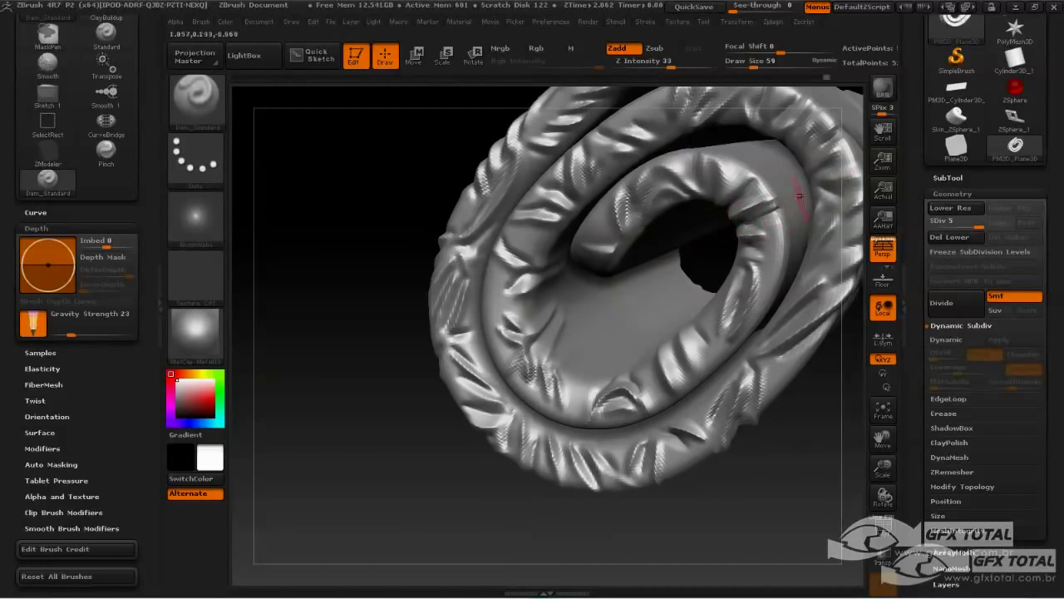
right_click_drag(770, 159, 745, 187)
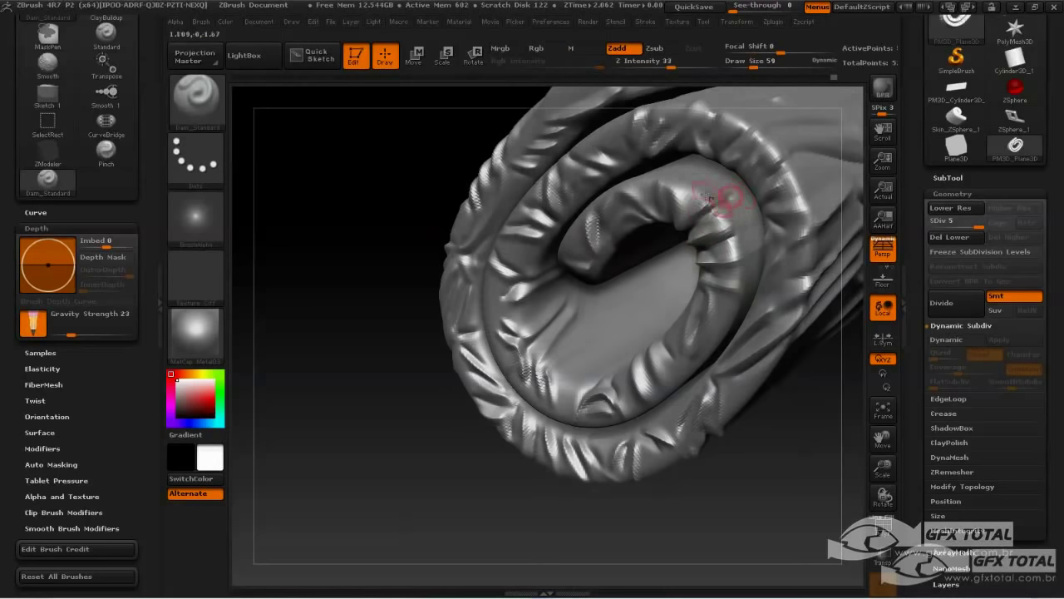
mouse_move(667, 191)
right_mouse_down()
mouse_move(784, 451)
mouse_move(672, 365)
right_mouse_up()
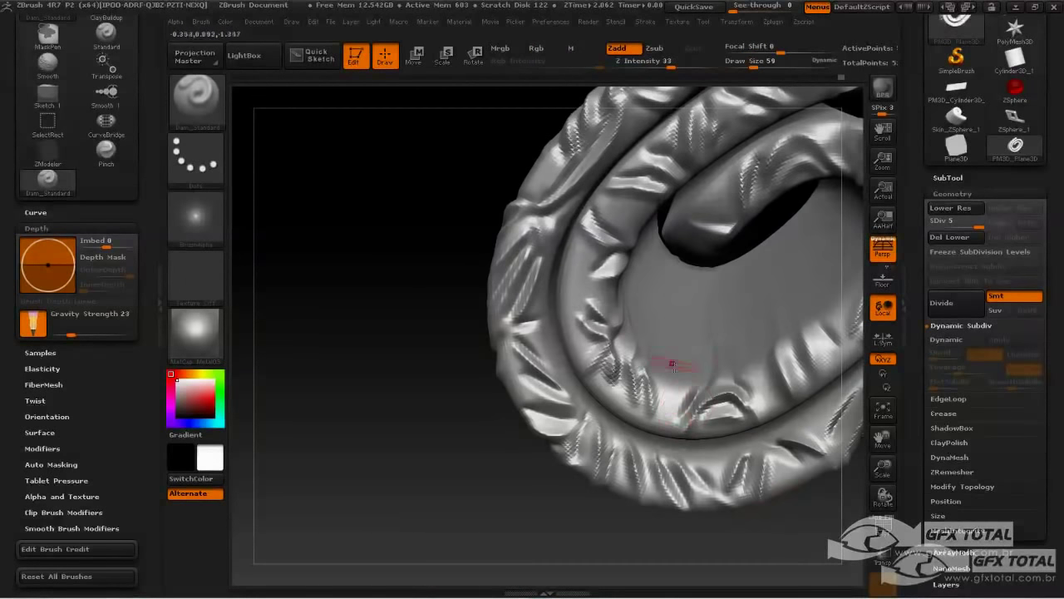
mouse_move(673, 413)
right_mouse_down()
mouse_move(665, 426)
mouse_move(416, 422)
right_mouse_up()
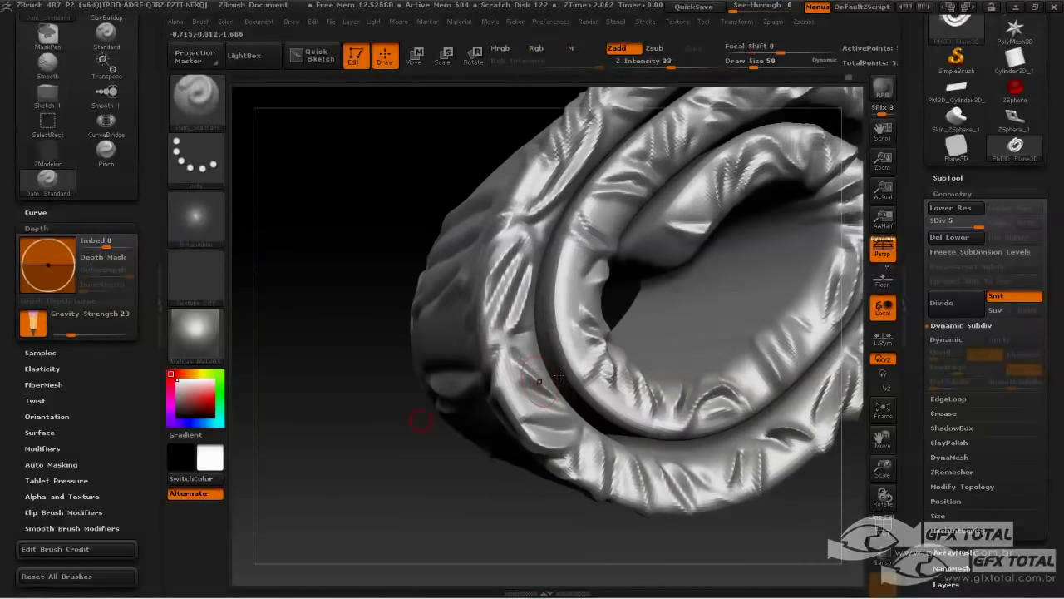
Step: Add and smooth creases on the coil rims, continuing one over the roll's outer edge
mouse_move(646, 221)
right_mouse_down()
mouse_move(535, 321)
mouse_move(611, 249)
right_mouse_up()
mouse_move(585, 296)
right_mouse_down()
mouse_move(795, 142)
mouse_move(743, 261)
right_mouse_up()
mouse_move(743, 261)
left_mouse_down("shift")
mouse_move(765, 231)
mouse_move(673, 336)
mouse_move(730, 318)
left_mouse_up("shift")
left_click_drag(715, 150, 790, 179)
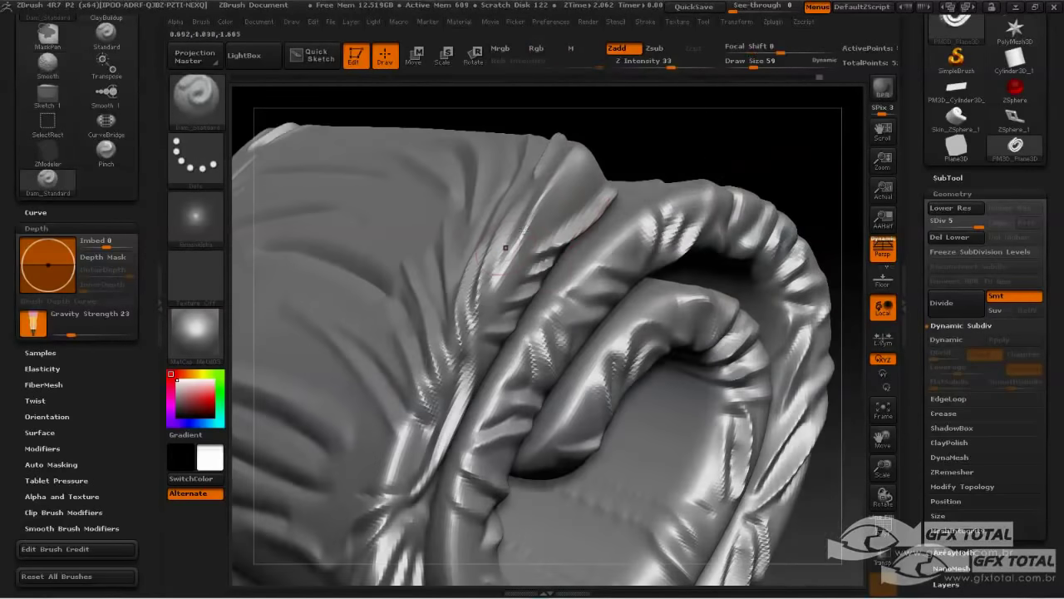
left_click_drag(532, 239, 565, 166)
Step: Carve creases around the lower, side and upper curves of the inner coil's rim
mouse_move(668, 128)
left_mouse_down()
mouse_move(715, 223)
mouse_move(789, 208)
left_mouse_up()
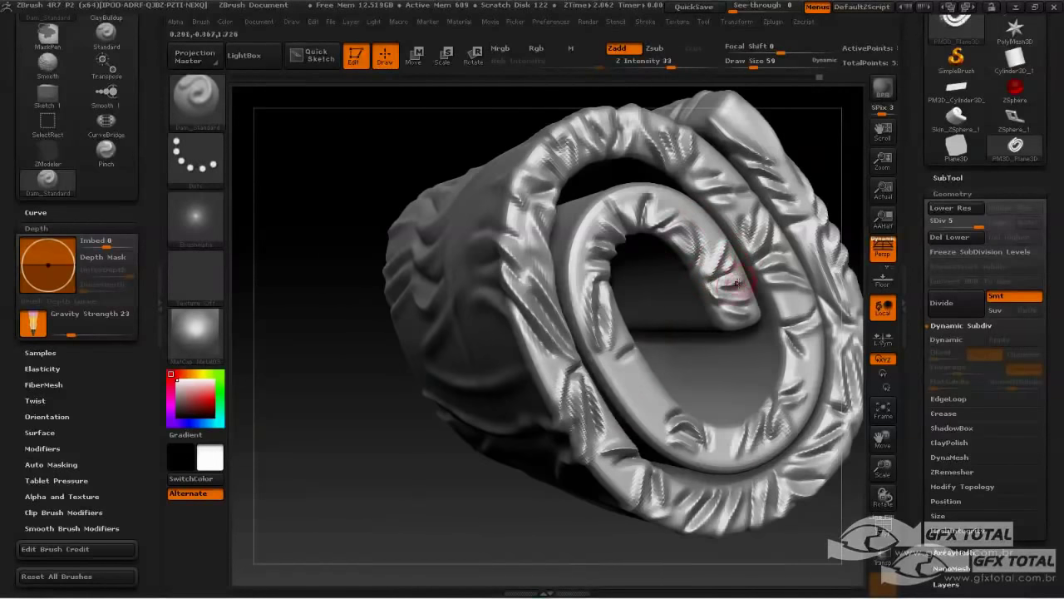
mouse_move(656, 416)
left_mouse_down()
mouse_move(637, 384)
mouse_move(677, 442)
left_mouse_up()
mouse_move(632, 391)
left_mouse_down()
mouse_move(609, 358)
mouse_move(591, 296)
left_mouse_up()
left_click_drag(391, 353, 337, 376)
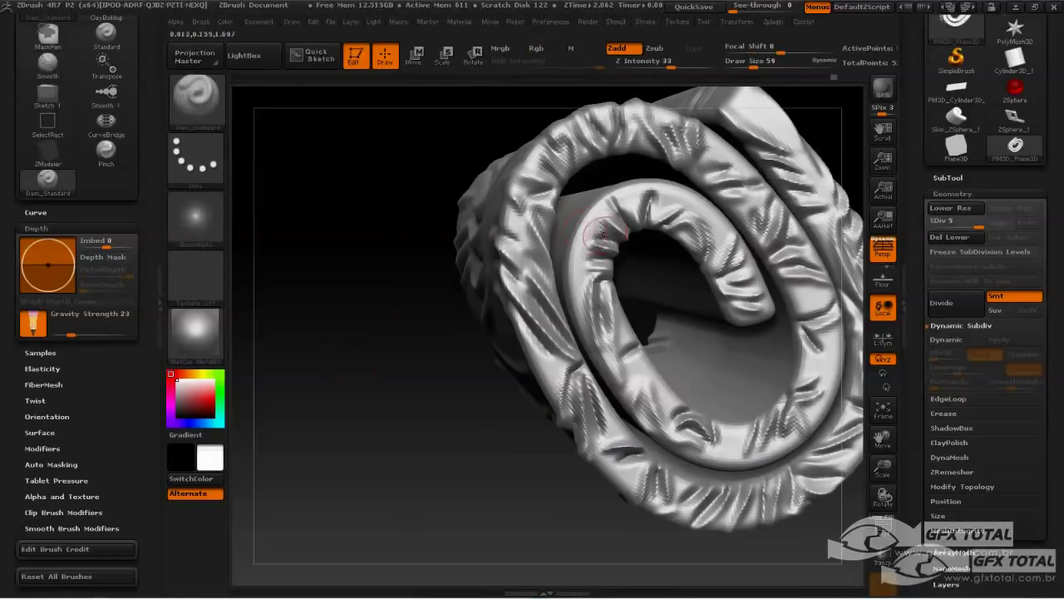
mouse_move(605, 237)
left_mouse_down()
mouse_move(587, 220)
mouse_move(597, 205)
left_mouse_up()
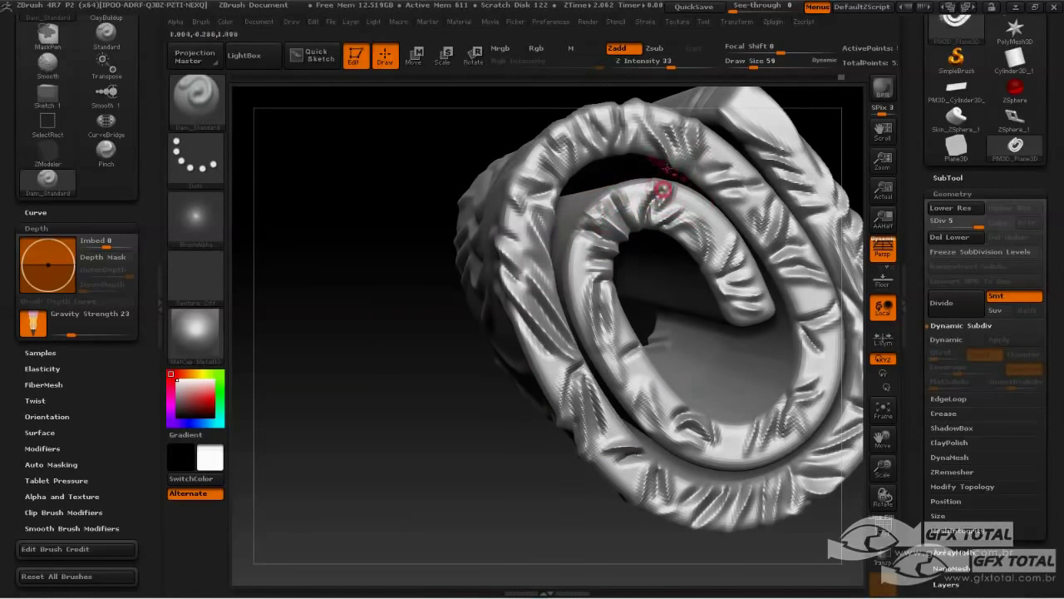
left_click_drag(376, 402, 401, 368)
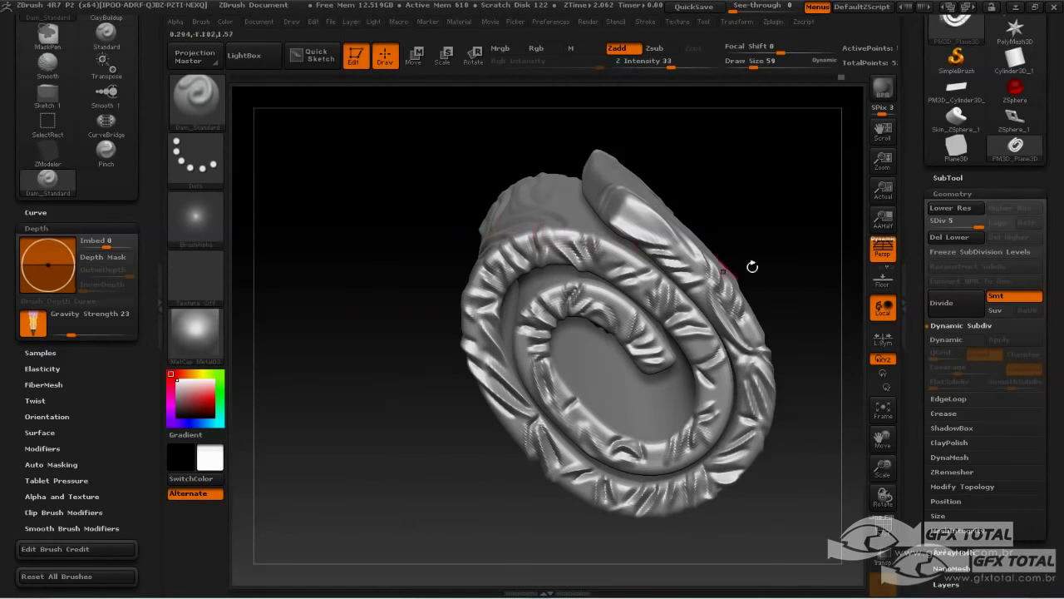
Step: Sculpt a crease from the inner coil's rim into the hollow of the roll
mouse_move(751, 266)
left_mouse_down()
mouse_move(803, 235)
mouse_move(665, 258)
left_mouse_up()
mouse_move(406, 343)
left_mouse_down()
mouse_move(415, 357)
mouse_move(391, 385)
mouse_move(379, 447)
mouse_move(539, 308)
left_mouse_up()
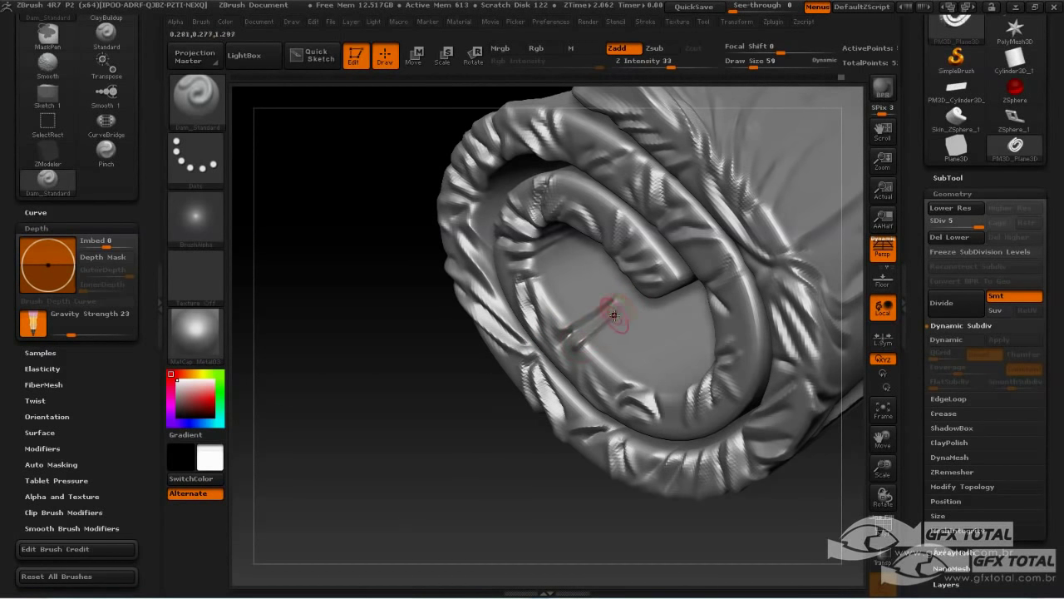
left_click_drag(411, 456, 436, 457)
left_click_drag(584, 483, 649, 386)
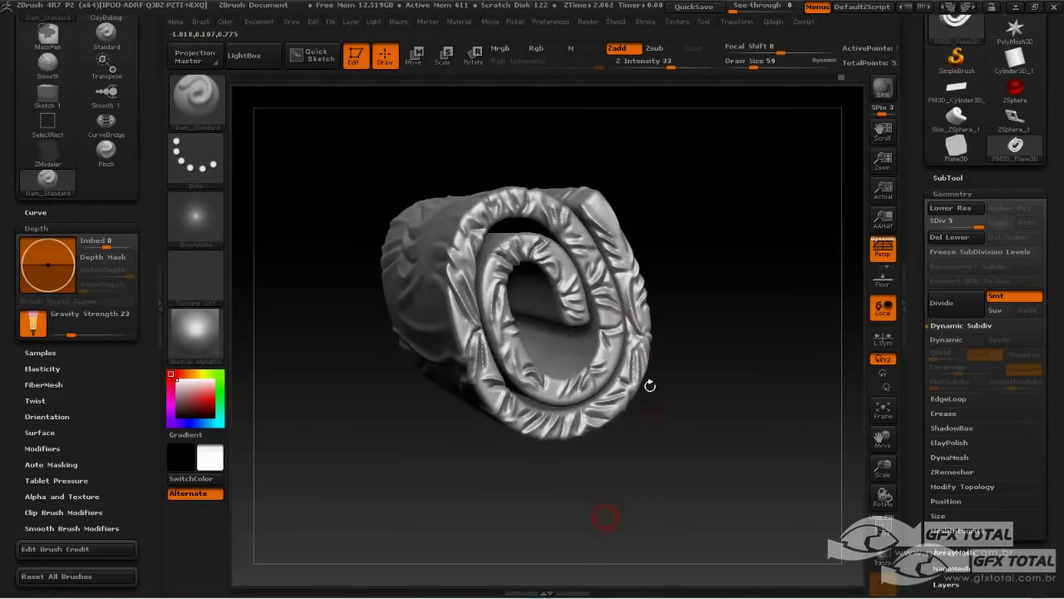
left_click_drag(741, 302, 745, 280)
left_click_drag(327, 291, 514, 259)
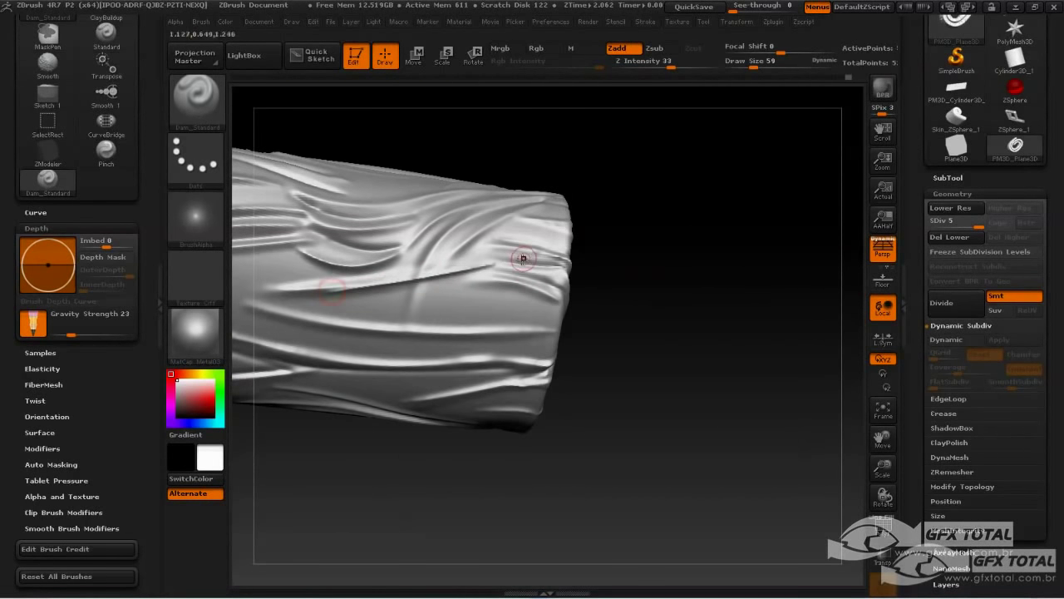
key("ctrl+z")
mouse_move(401, 271)
left_mouse_down()
mouse_move(512, 267)
mouse_move(384, 291)
left_mouse_up()
key("ctrl+z")
Step: Sculpt a long fold from the rim across the bare outer surface beneath the crescent folds, and smooth it
left_click_drag(506, 276, 368, 289)
key("shift")
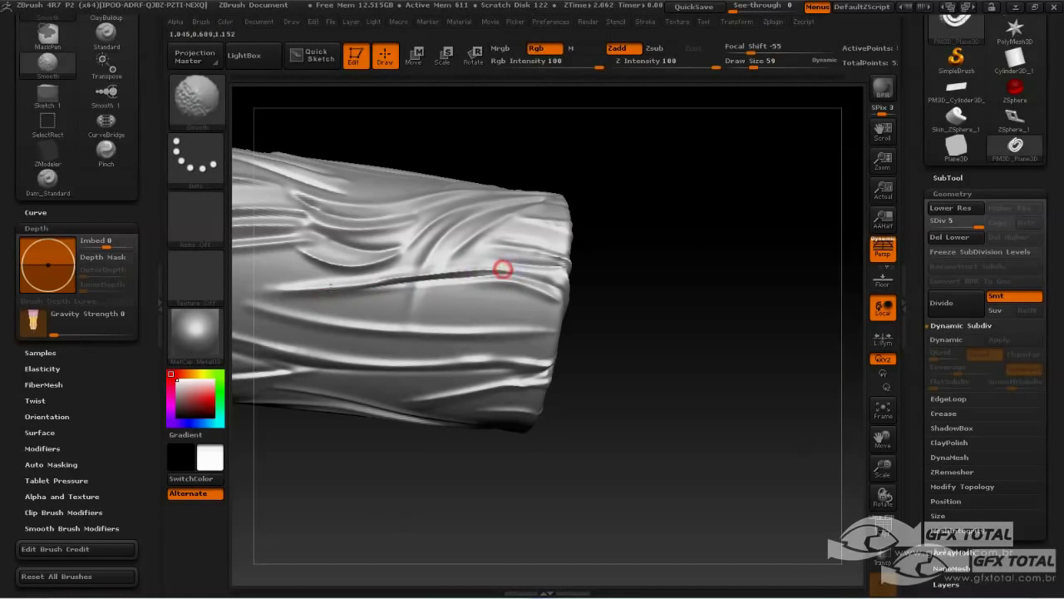
left_click_drag(729, 283, 833, 300, "alt")
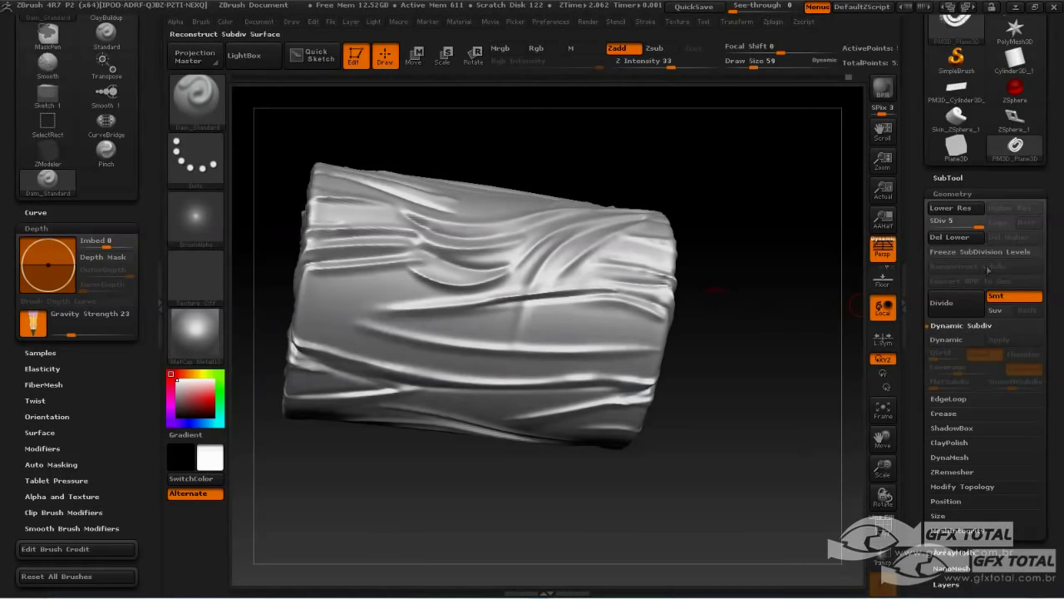
Step: Subdivide the mesh to level 6 and carve fine creases along the outer coil's upper rim
left_click(972, 301)
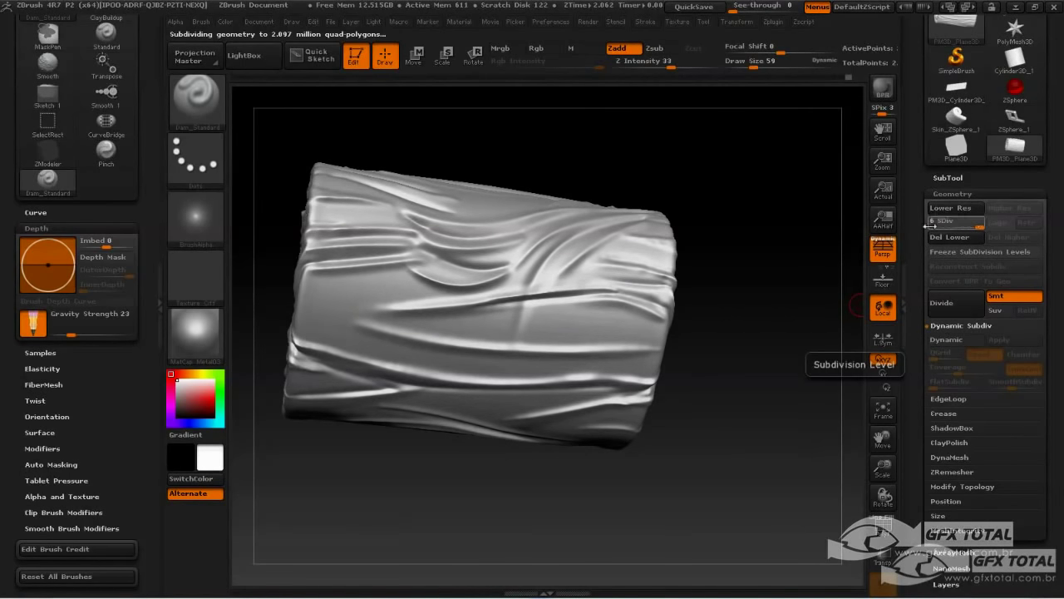
left_click_drag(814, 280, 766, 182)
left_click_drag(766, 197, 750, 356, "alt")
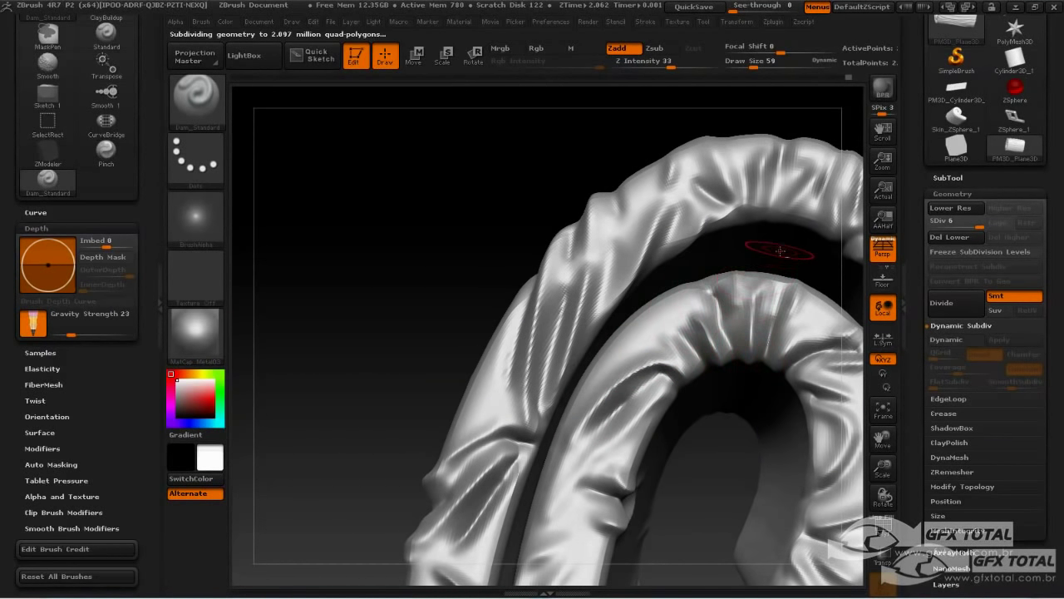
mouse_move(670, 204)
left_mouse_down()
mouse_move(712, 178)
mouse_move(748, 216)
left_mouse_up()
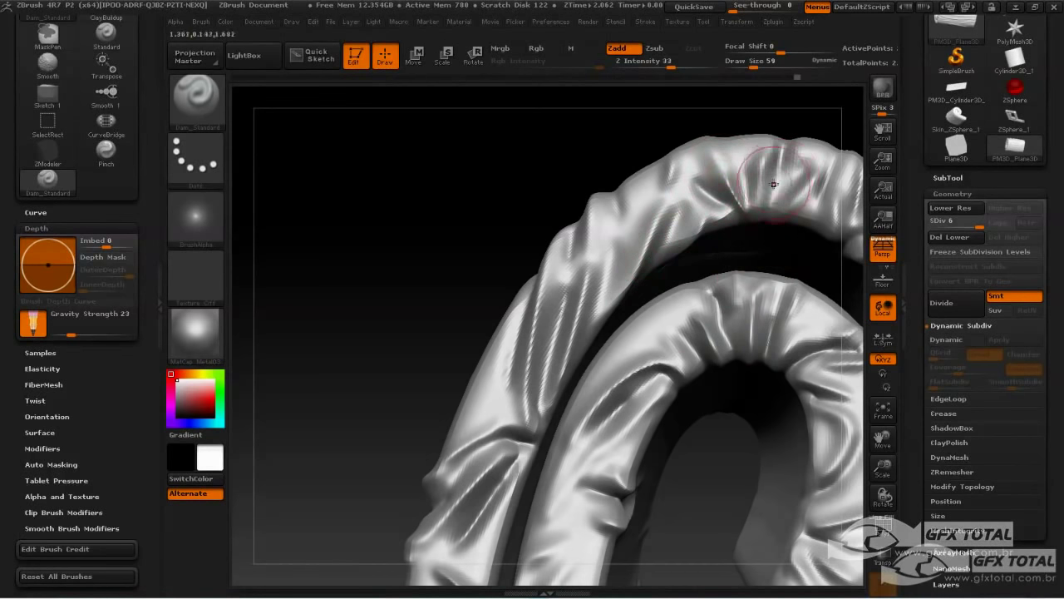
left_click_drag(668, 207, 632, 278)
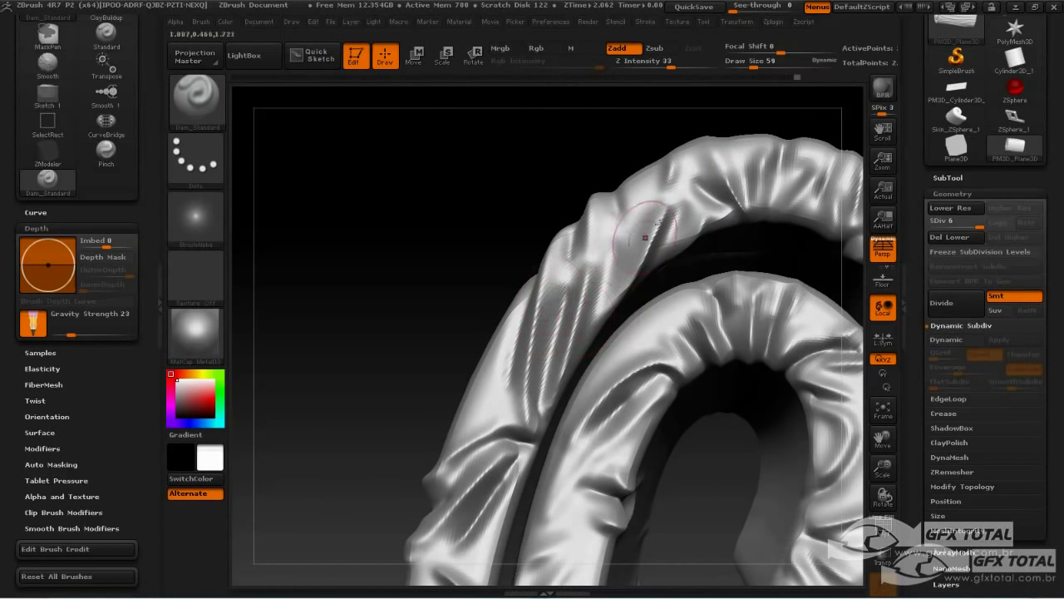
Step: Deepen the creases on the side of the outer coil's rim where it meets the outer surface
left_click_drag(390, 341, 376, 366)
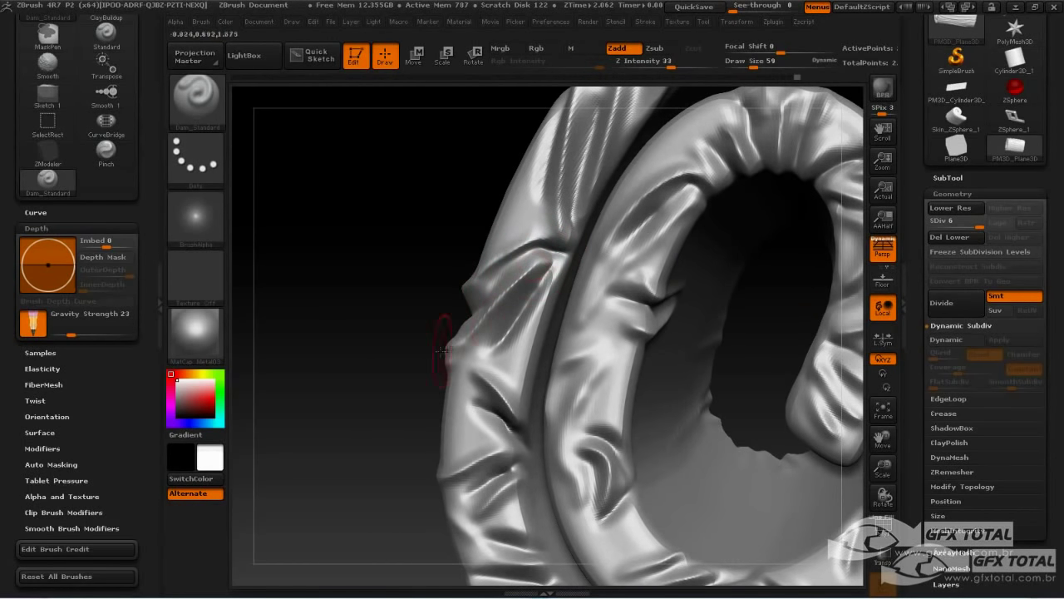
left_click_drag(376, 307, 365, 339)
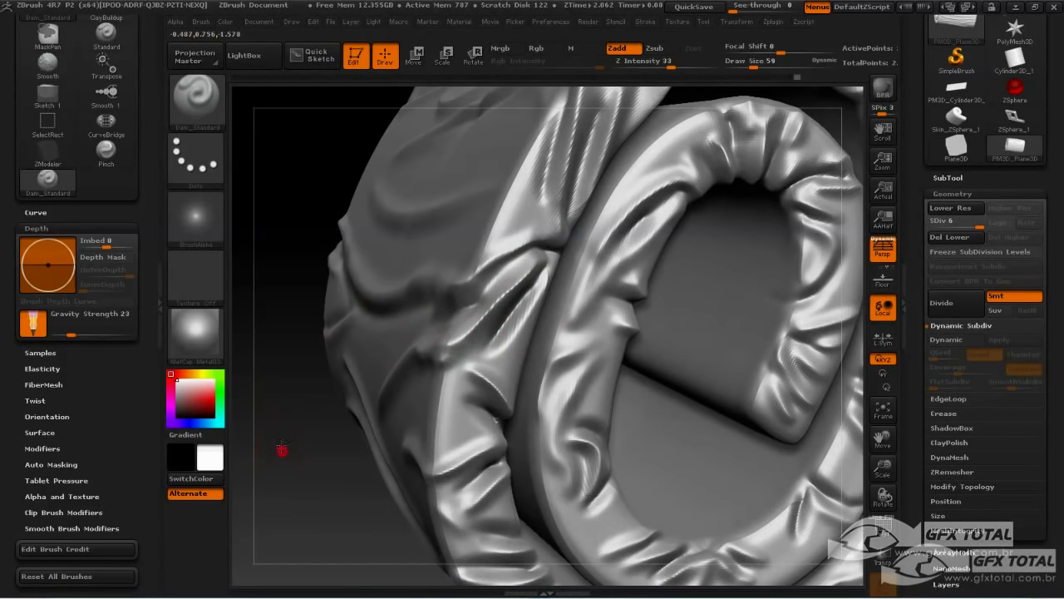
left_click_drag(282, 450, 273, 432)
left_click_drag(304, 286, 416, 304)
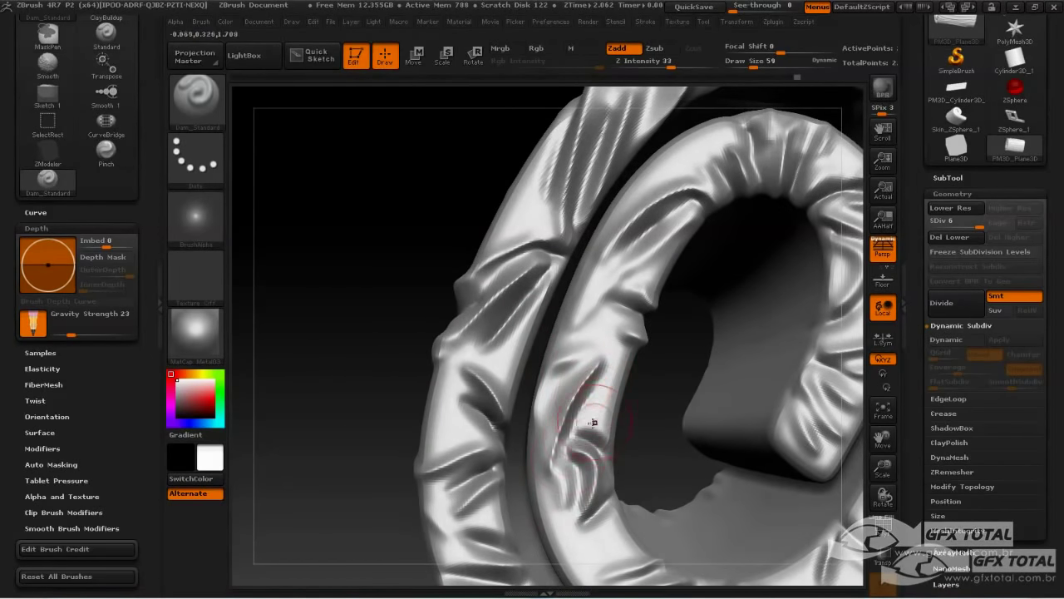
Step: Add sharp creases to the side of the inner coil's rim, extending them into the hollow
left_click_drag(350, 344, 586, 380)
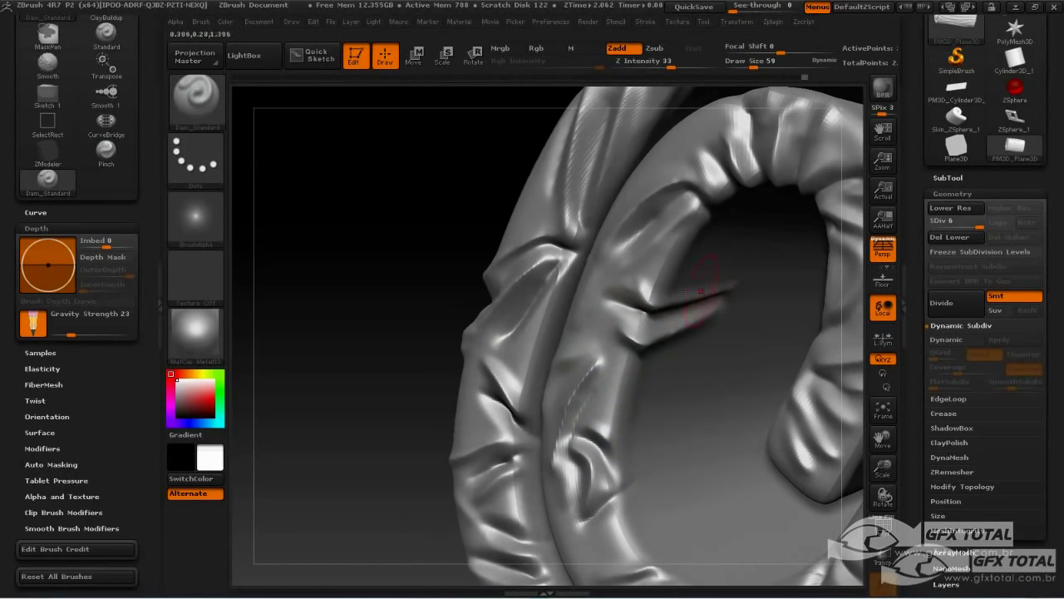
mouse_move(440, 283)
left_mouse_down()
mouse_move(390, 283)
mouse_move(407, 278)
left_mouse_up()
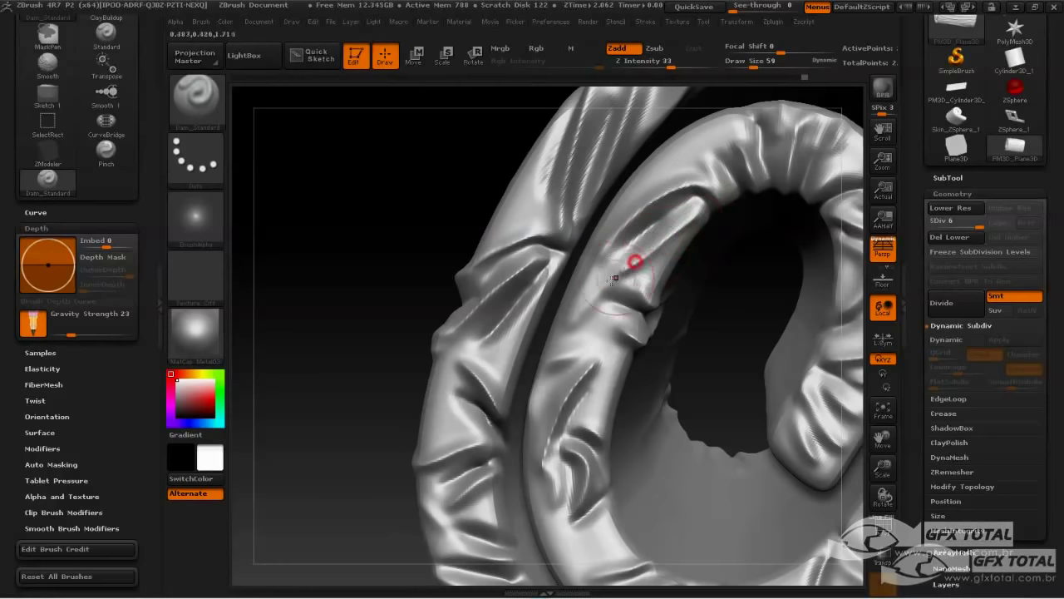
mouse_move(379, 233)
left_mouse_down()
mouse_move(370, 227)
mouse_move(394, 241)
mouse_move(420, 169)
left_mouse_up()
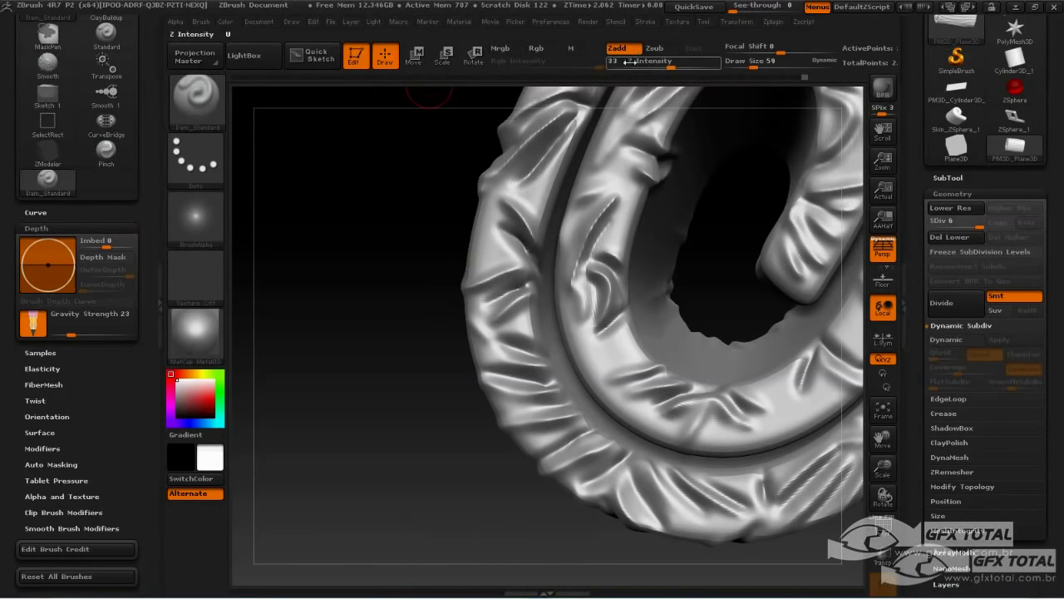
mouse_move(346, 236)
left_mouse_down()
mouse_move(332, 271)
mouse_move(352, 295)
left_mouse_up()
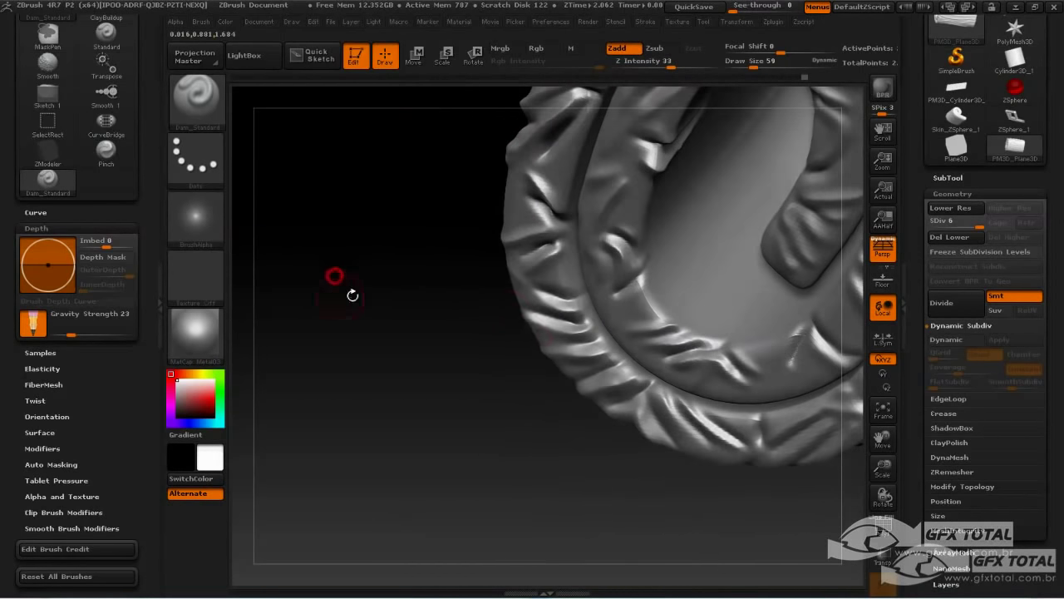
Step: Carve fine creases on the innermost tip of the spiral and soften them
mouse_move(423, 393)
left_mouse_down()
mouse_move(430, 423)
mouse_move(352, 518)
mouse_move(548, 255)
left_mouse_up()
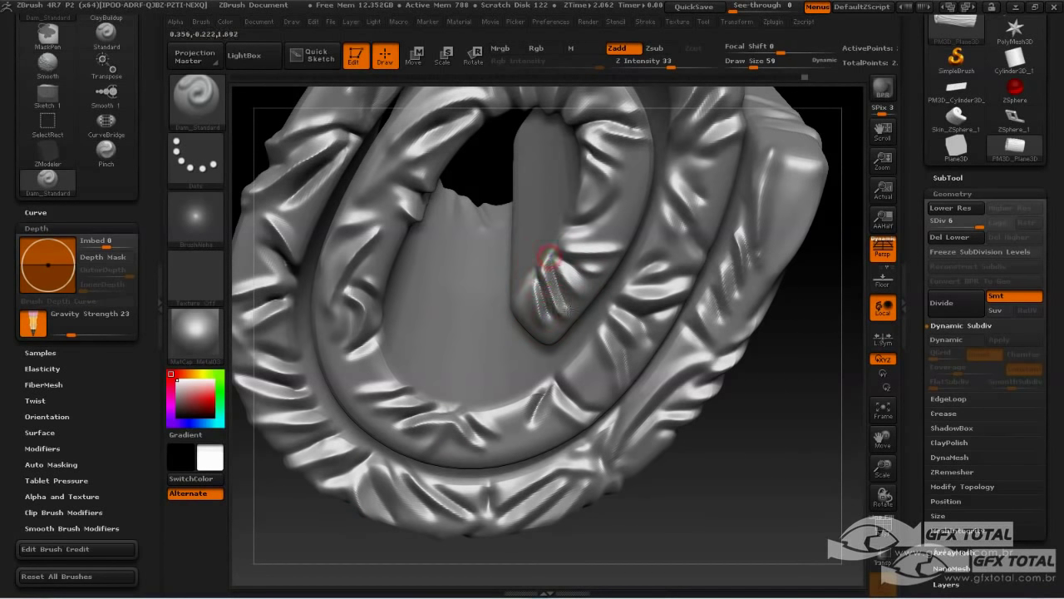
left_click_drag(610, 243, 561, 246)
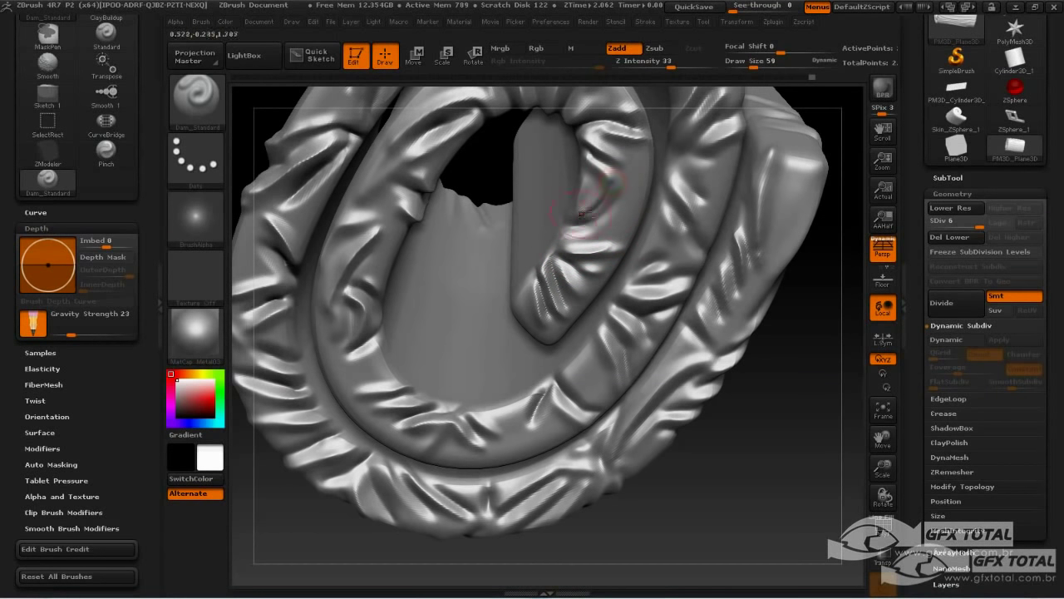
mouse_move(783, 362)
left_mouse_down()
mouse_move(820, 325)
mouse_move(813, 353)
left_mouse_up()
mouse_move(613, 204)
left_mouse_down("shift")
mouse_move(577, 183)
mouse_move(602, 190)
mouse_move(579, 204)
mouse_move(592, 163)
mouse_move(635, 214)
left_mouse_up("shift")
Step: Sculpt branching creases along the outer coil's lower rim up to the roll's loose edge, and smooth them
mouse_move(807, 458)
left_mouse_down("alt")
mouse_move(810, 413)
mouse_move(788, 449)
mouse_move(767, 454)
mouse_move(755, 406)
mouse_move(724, 366)
left_mouse_up("alt")
mouse_move(718, 301)
left_mouse_down()
mouse_move(568, 420)
mouse_move(682, 320)
left_mouse_up()
left_click_drag(727, 447, 716, 415)
mouse_move(665, 382)
left_mouse_down("shift")
mouse_move(691, 380)
mouse_move(644, 382)
left_mouse_up("shift")
left_click_drag(769, 399, 786, 386)
mouse_move(756, 265)
left_mouse_down()
mouse_move(738, 217)
mouse_move(782, 228)
left_mouse_up()
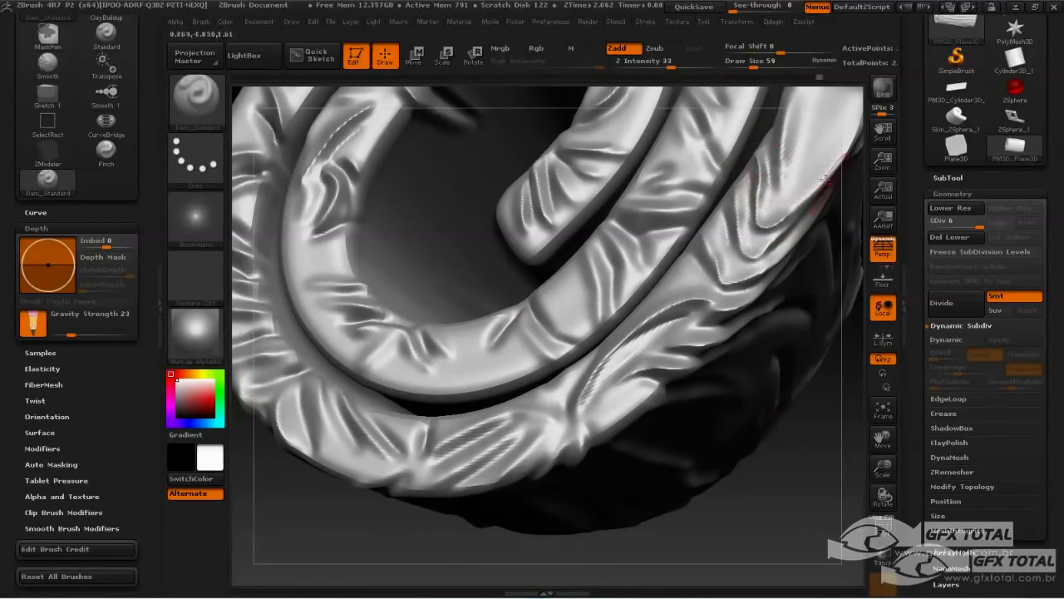
left_click_drag(811, 179, 789, 199)
left_click_drag(741, 247, 784, 190, "shift")
Step: Carve a series of short creases across the rim of the spiral end's coils
left_click_drag(723, 499, 740, 545)
left_click_drag(489, 359, 450, 334)
mouse_move(475, 378)
left_mouse_down()
mouse_move(441, 337)
mouse_move(398, 364)
left_mouse_up()
mouse_move(407, 342)
left_mouse_down()
mouse_move(370, 332)
mouse_move(339, 303)
left_mouse_up()
mouse_move(677, 478)
left_mouse_down()
mouse_move(651, 470)
mouse_move(773, 573)
left_mouse_up()
left_click_drag(477, 287, 457, 346)
left_click_drag(471, 366, 487, 336)
Step: Extend the outer coil's creases over the rim onto the roll's outer surface
right_click_drag(481, 340, 462, 332)
mouse_move(357, 293)
left_mouse_down()
mouse_move(392, 291)
mouse_move(360, 334)
left_mouse_up()
right_click_drag(399, 375, 515, 425)
left_click_drag(392, 401, 324, 370)
left_click_drag(412, 434, 326, 424)
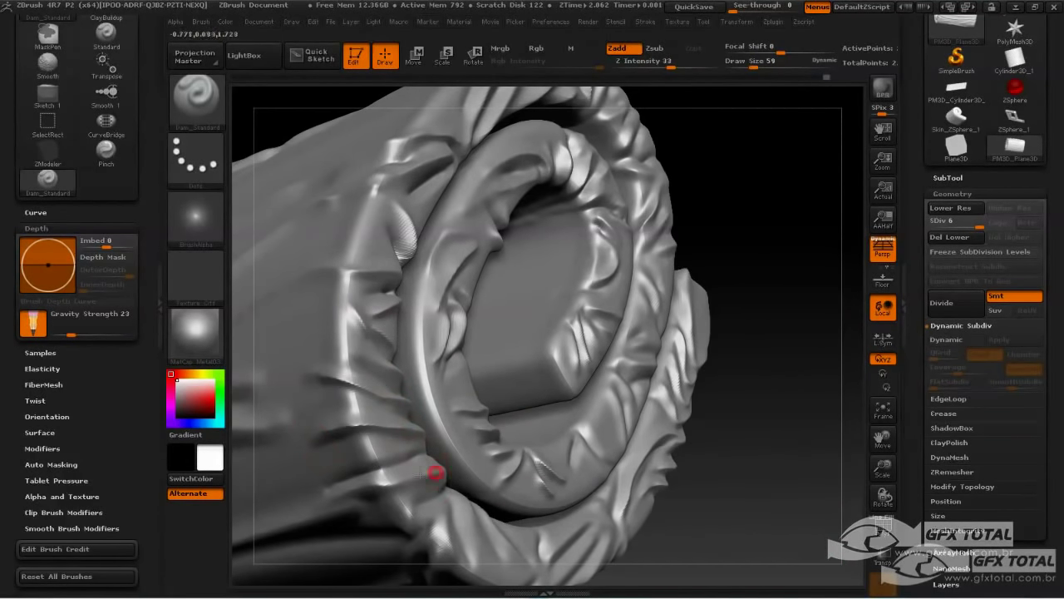
left_click_drag(435, 470, 366, 497)
Step: Pull short folds from the lower rim edge onto the roll's underside surface
mouse_move(750, 526)
left_mouse_down()
mouse_move(787, 328)
mouse_move(725, 345)
left_mouse_up()
left_click_drag(522, 327, 471, 351)
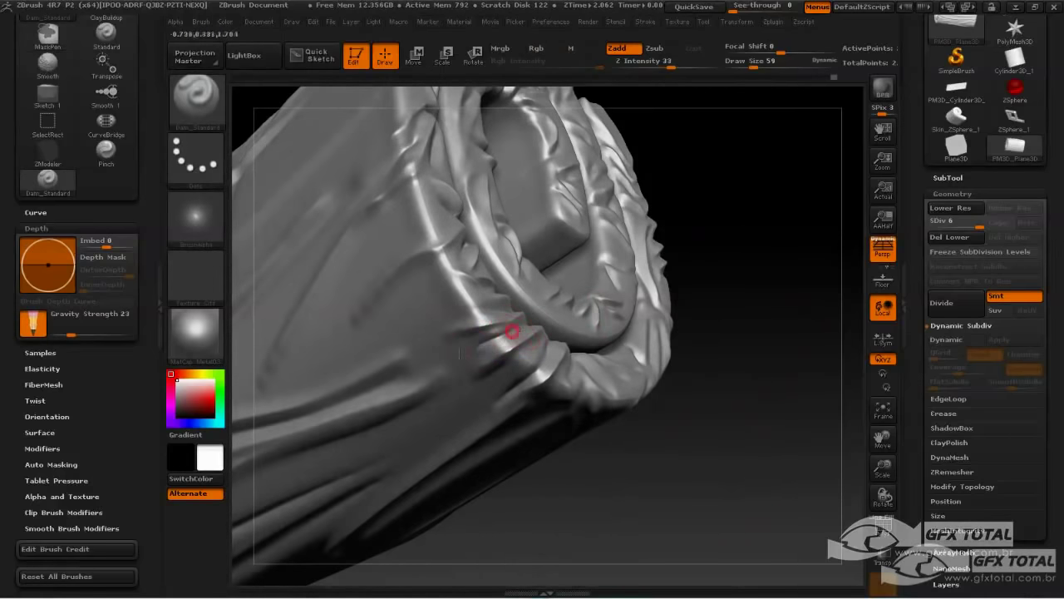
left_click_drag(500, 308, 449, 319)
left_click_drag(483, 283, 442, 291)
left_click_drag(732, 374, 768, 341)
left_click_drag(570, 373, 514, 436)
Step: Carve and smooth small creases on the lower curve of the outer coil's rim
left_click_drag(776, 244, 735, 301)
left_click_drag(577, 306, 587, 329)
mouse_move(579, 316)
left_mouse_down("shift")
mouse_move(619, 339)
mouse_move(590, 311)
left_mouse_up("shift")
left_click_drag(773, 416, 748, 466)
left_click_drag(597, 287, 635, 332)
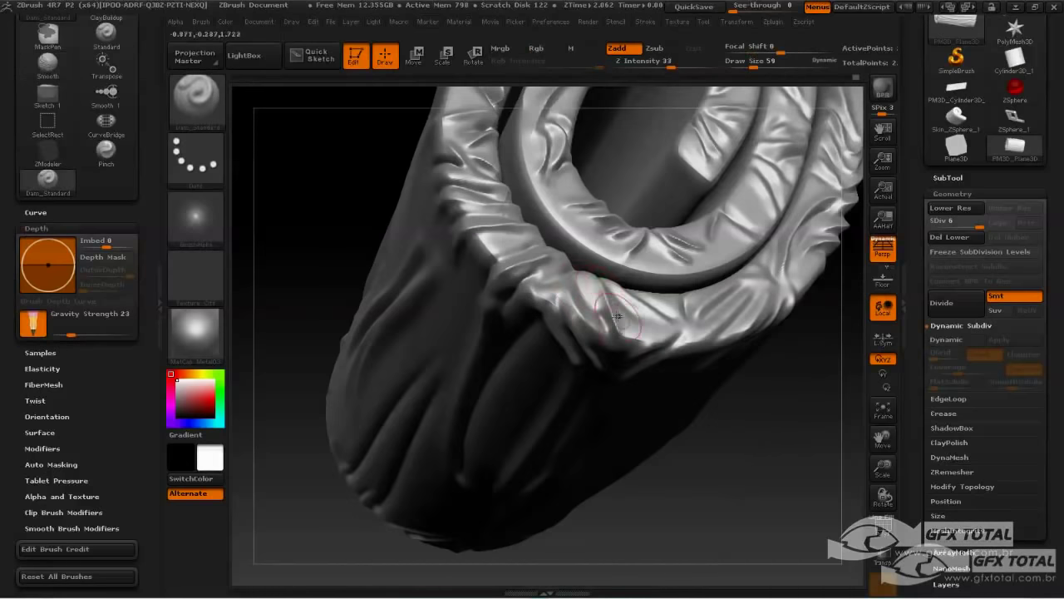
Step: Carve and smooth short creases across the lower curve of the inner coil's rim
left_click_drag(765, 399, 748, 466)
left_click_drag(661, 226, 637, 262)
mouse_move(670, 229)
left_mouse_down()
mouse_move(698, 250)
mouse_move(692, 259)
left_mouse_up()
left_click_drag(687, 253, 607, 251, "shift")
mouse_move(628, 219)
left_mouse_down()
mouse_move(587, 233)
mouse_move(576, 221)
mouse_move(577, 208)
mouse_move(635, 239)
left_mouse_up()
mouse_move(673, 226)
left_mouse_down()
mouse_move(710, 258)
mouse_move(685, 237)
left_mouse_up()
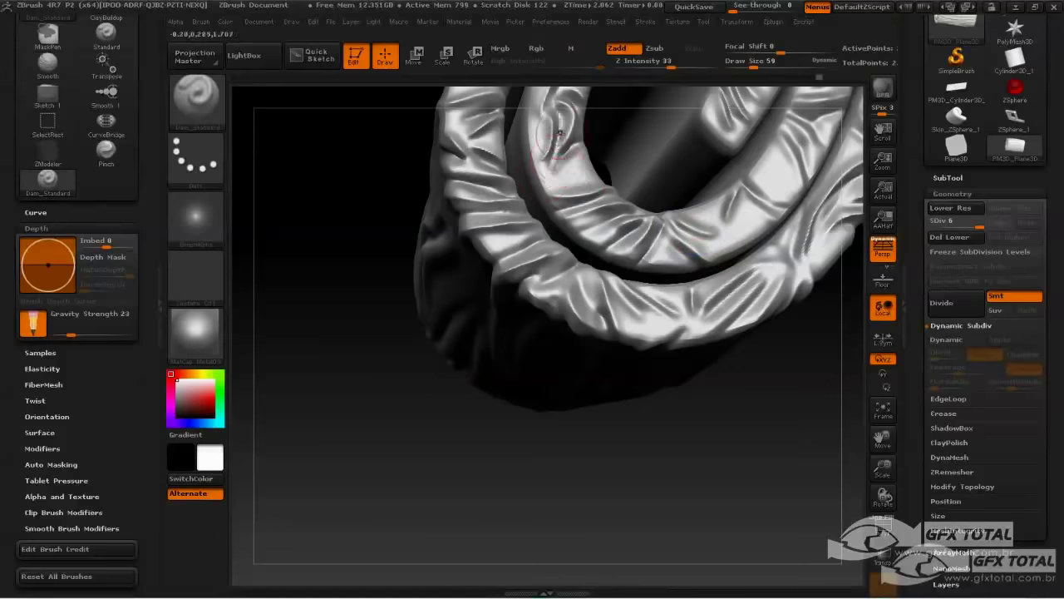
Step: Carve and smooth further creases along the side of the inner coil's rim
left_click_drag(326, 158, 316, 208)
left_click_drag(552, 300, 531, 331)
left_click_drag(533, 326, 542, 312, "shift")
left_click_drag(342, 225, 339, 270)
left_click_drag(519, 280, 539, 236)
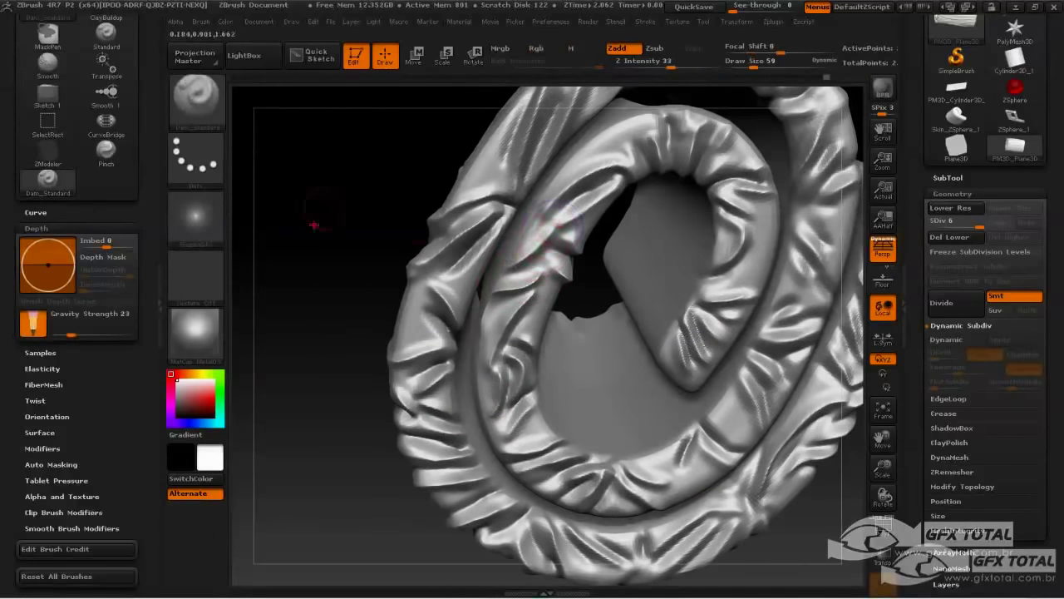
Step: Set the draw size to 105 and carve and smooth broader folds at the roll's outer edge
mouse_move(319, 226)
left_mouse_down()
mouse_move(366, 270)
mouse_move(418, 271)
mouse_move(437, 292)
left_mouse_up()
key("space")
left_click_drag(409, 246, 420, 271, "shift")
mouse_move(401, 268)
left_mouse_down()
mouse_move(433, 301)
mouse_move(419, 271)
left_mouse_up()
left_click_drag(407, 274, 433, 292)
Step: Carve and smooth long lengthwise folds down the middle of the roll's outer surface
mouse_move(798, 217)
left_mouse_down("alt")
mouse_move(812, 162)
mouse_move(734, 228)
mouse_move(703, 391)
left_mouse_up("alt")
left_click_drag(438, 327, 462, 500)
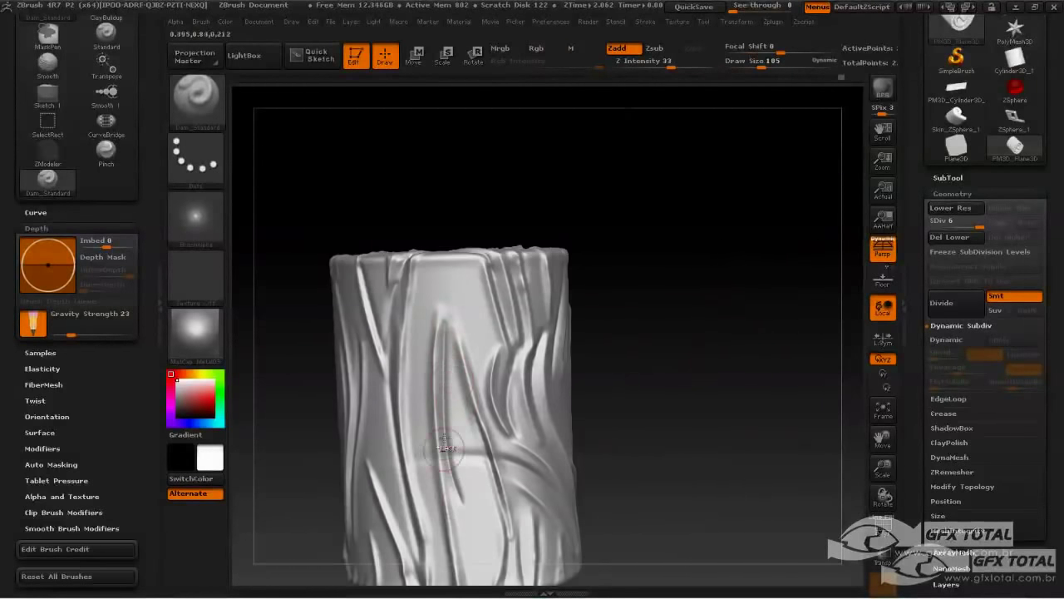
left_click_drag(636, 407, 625, 299, "alt")
left_click_drag(434, 217, 439, 413)
left_click_drag(427, 244, 438, 393, "shift")
left_click_drag(434, 218, 457, 458)
left_click_drag(427, 249, 454, 424, "shift")
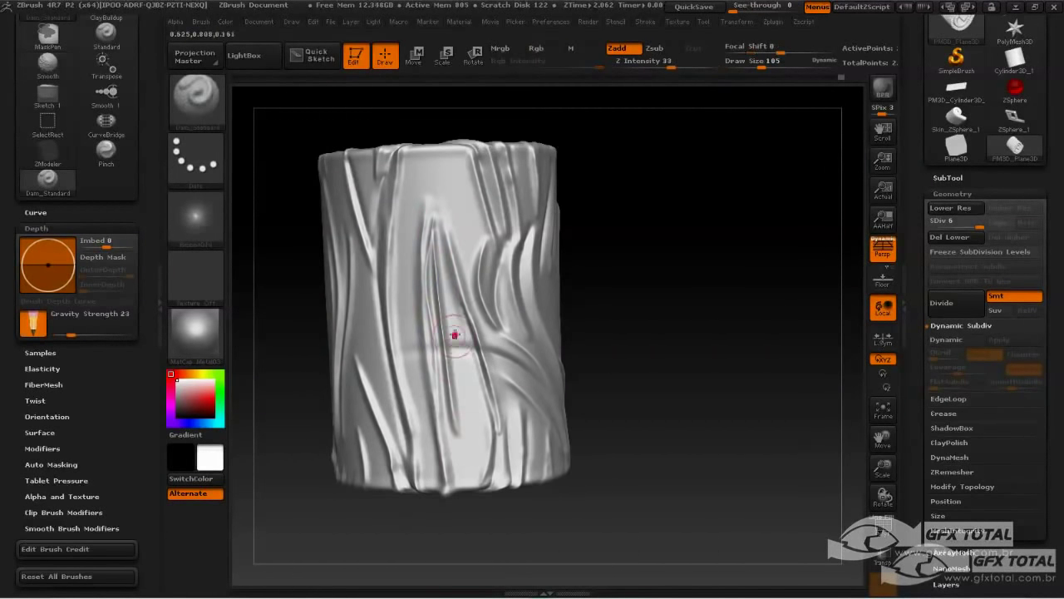
left_click_drag(454, 335, 464, 483)
mouse_move(462, 341)
left_mouse_down("shift")
mouse_move(465, 381)
mouse_move(472, 337)
left_mouse_up("shift")
Step: Carve soft folds running inward on the inner surface of the roll's central opening
mouse_move(690, 358)
left_mouse_down()
mouse_move(736, 251)
mouse_move(772, 230)
mouse_move(780, 336)
left_mouse_up()
mouse_move(692, 397)
left_mouse_down()
mouse_move(718, 392)
mouse_move(703, 433)
mouse_move(632, 451)
mouse_move(644, 471)
mouse_move(597, 447)
left_mouse_up()
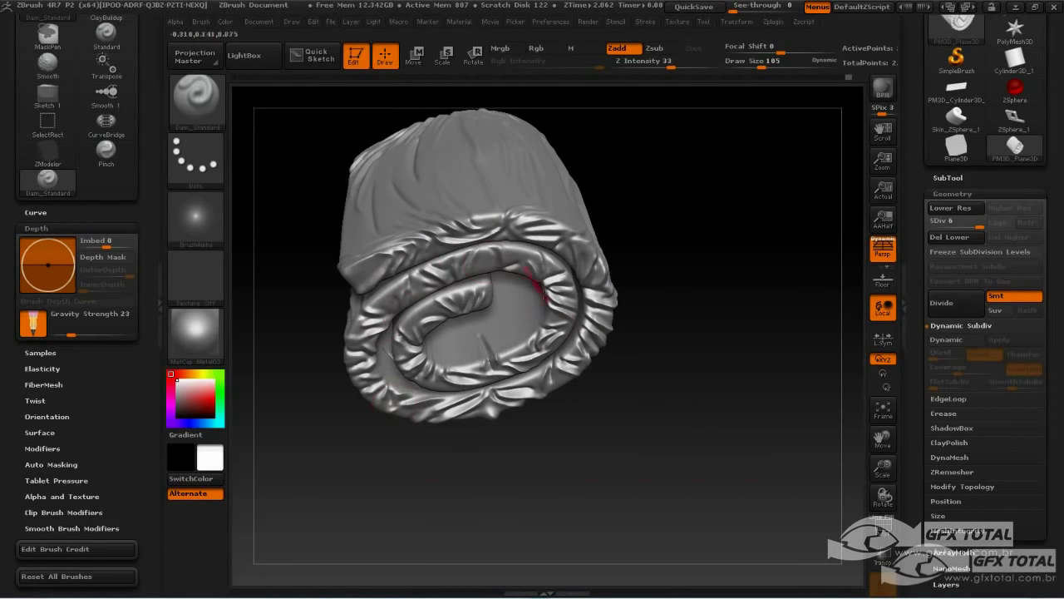
left_click_drag(652, 424, 662, 437, "alt")
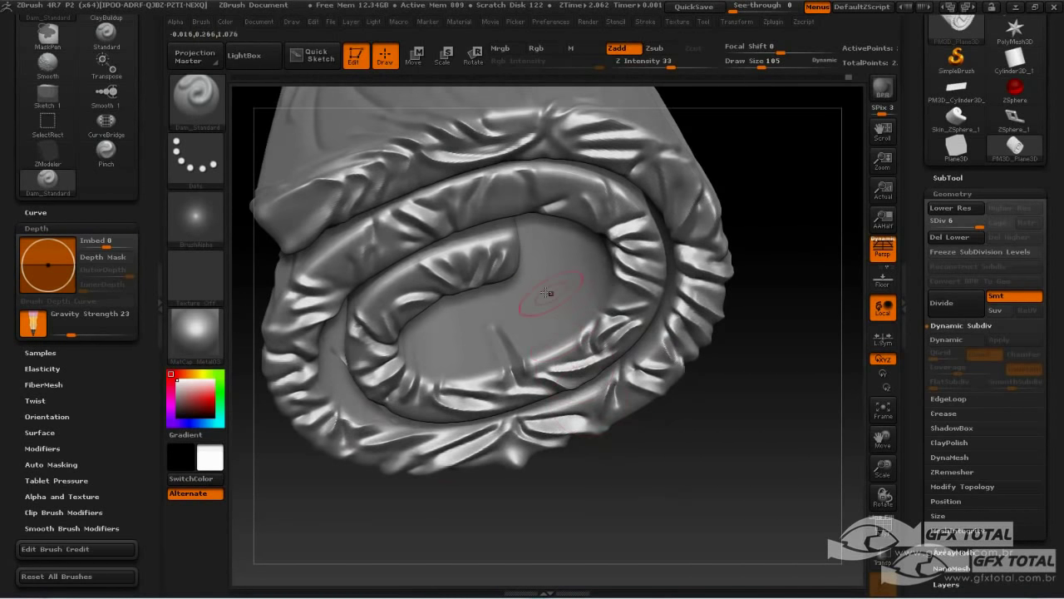
left_click_drag(577, 349, 532, 288)
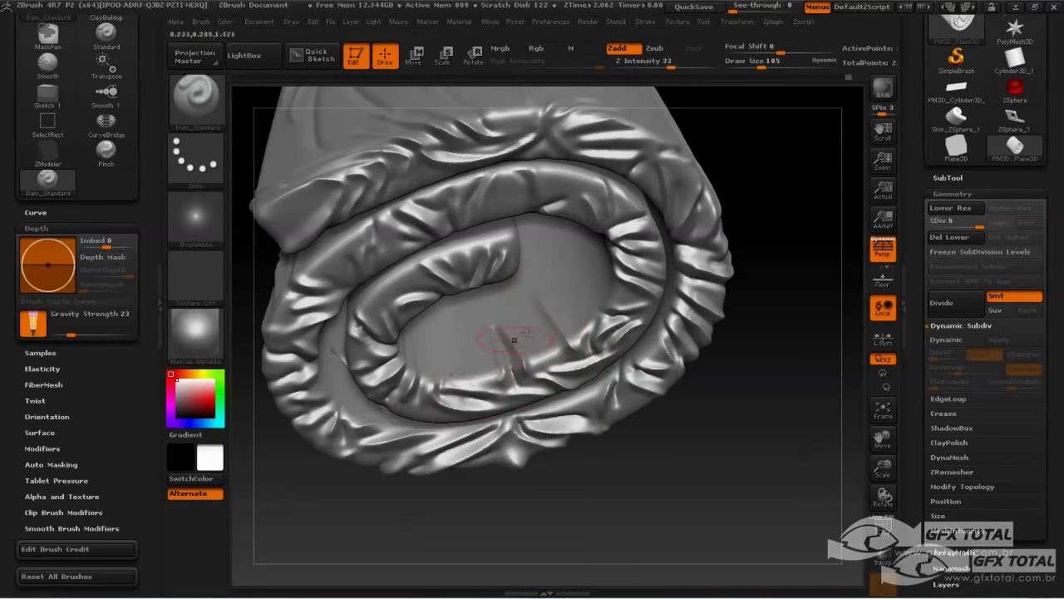
left_click_drag(502, 525, 461, 357)
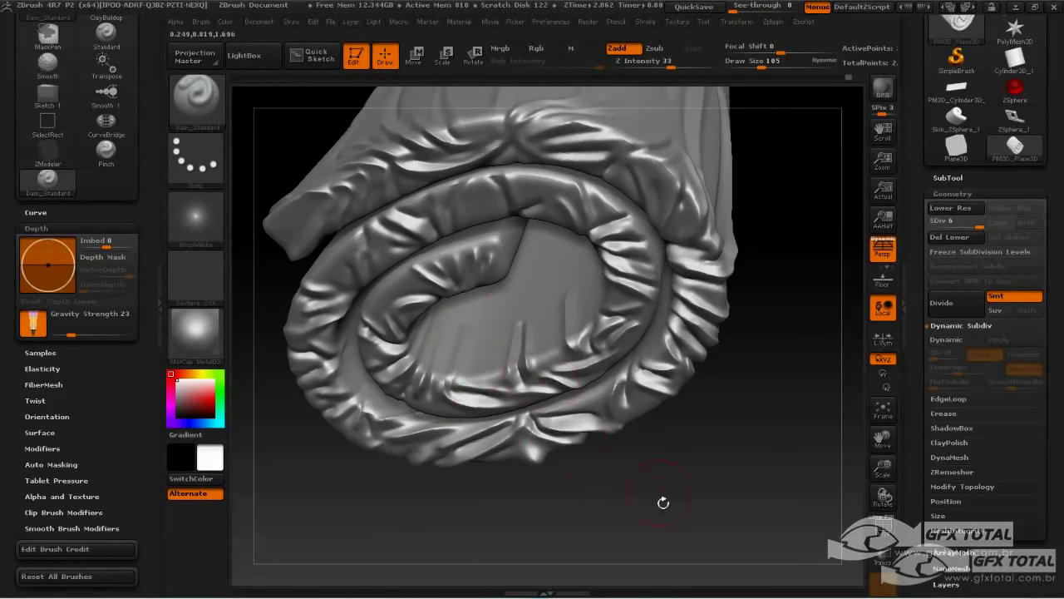
left_click_drag(663, 502, 588, 319)
mouse_move(630, 509)
left_mouse_down()
mouse_move(635, 520)
mouse_move(573, 405)
left_mouse_up()
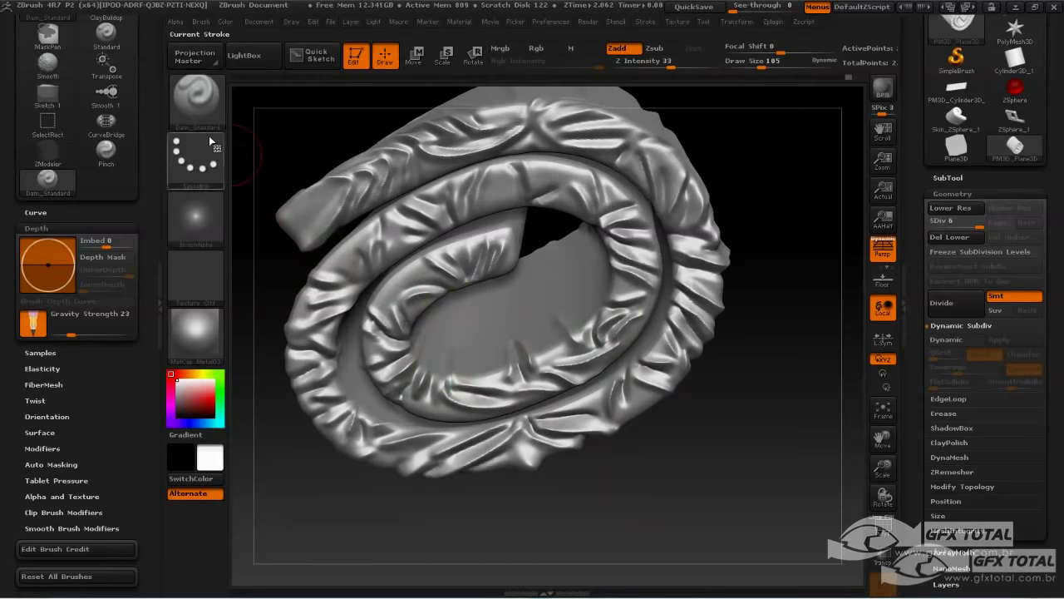
Step: Reshape the innermost coil's rim with the Move brush at draw size 145
left_click(196, 102)
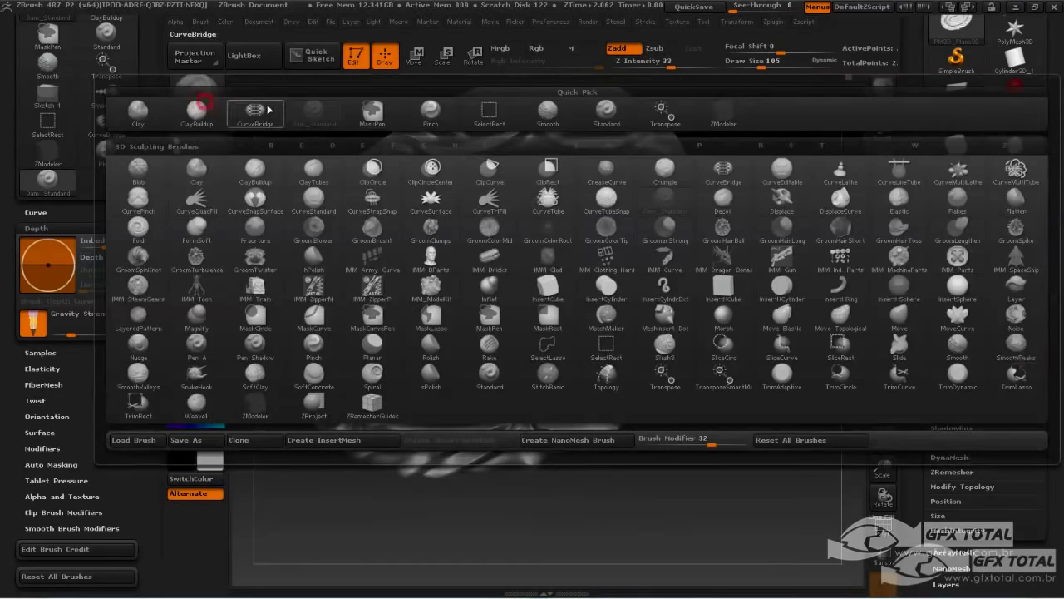
left_click(896, 323)
left_click_drag(796, 412, 801, 391)
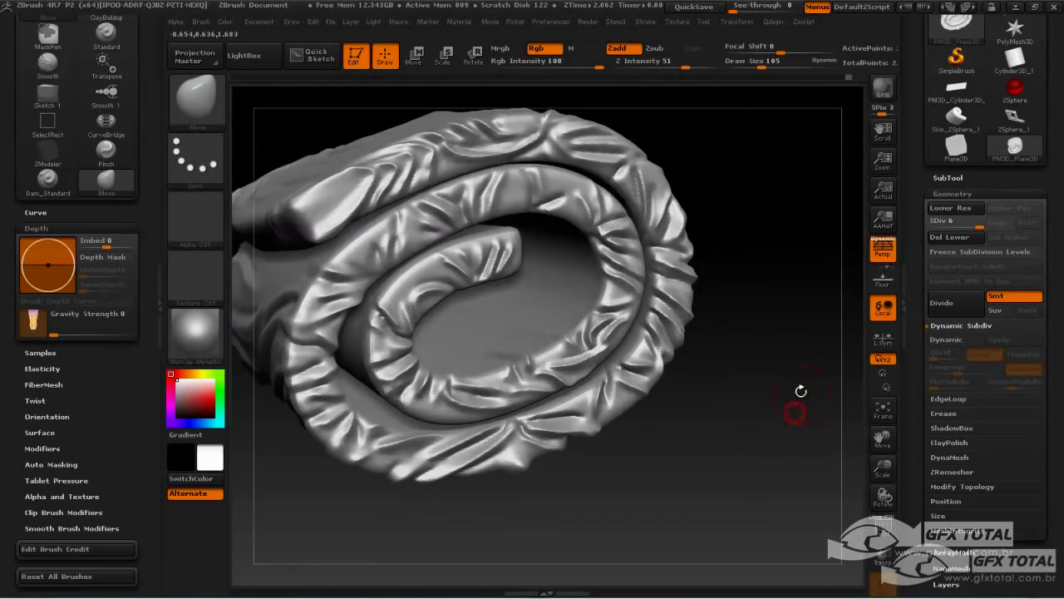
key("space")
left_click_drag(753, 353, 760, 352)
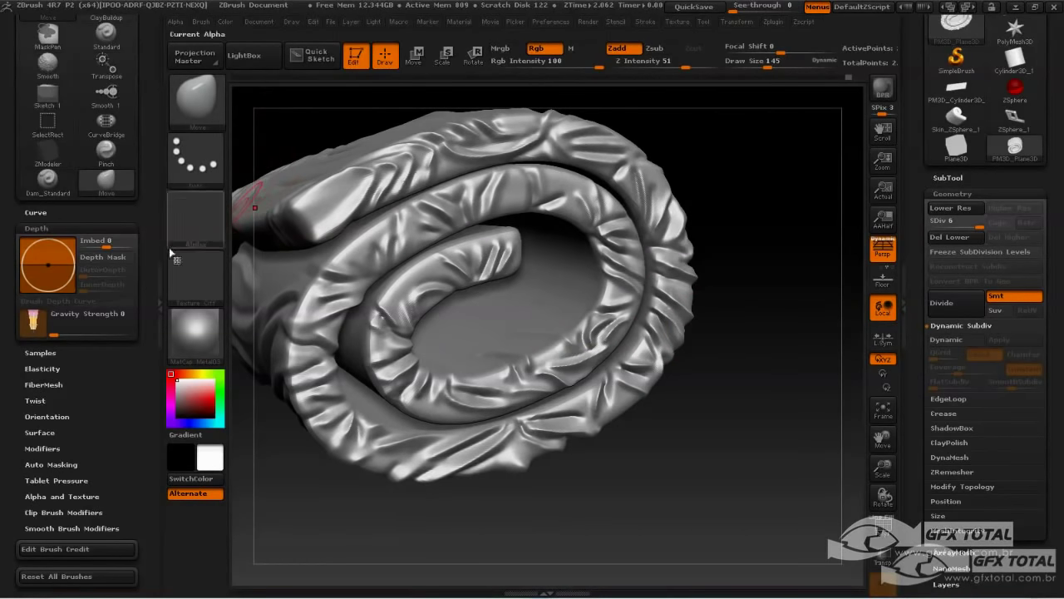
left_click(63, 229)
left_click_drag(674, 459, 663, 470)
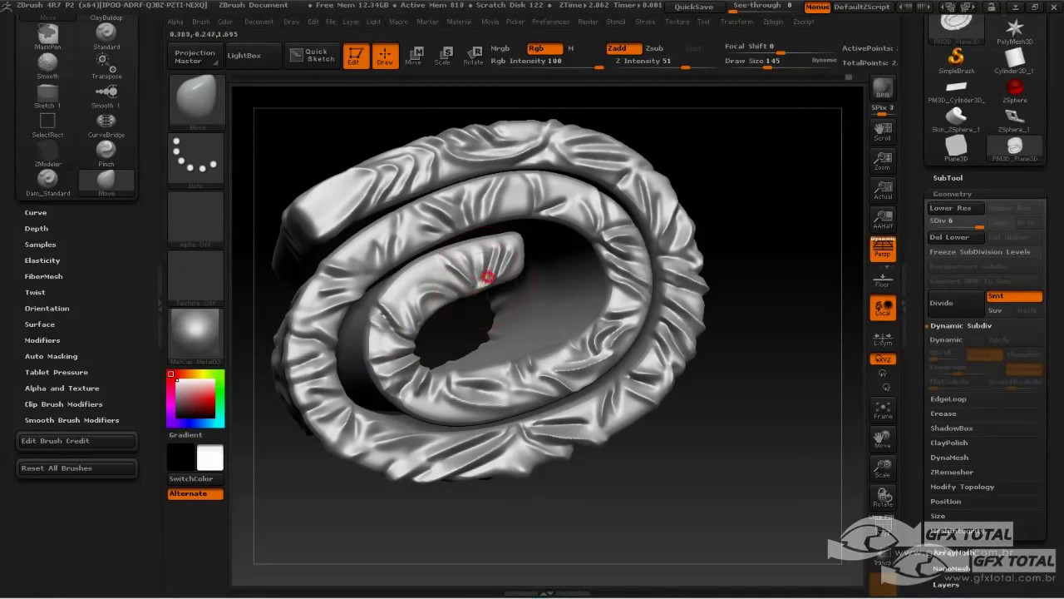
left_click_drag(412, 332, 385, 355)
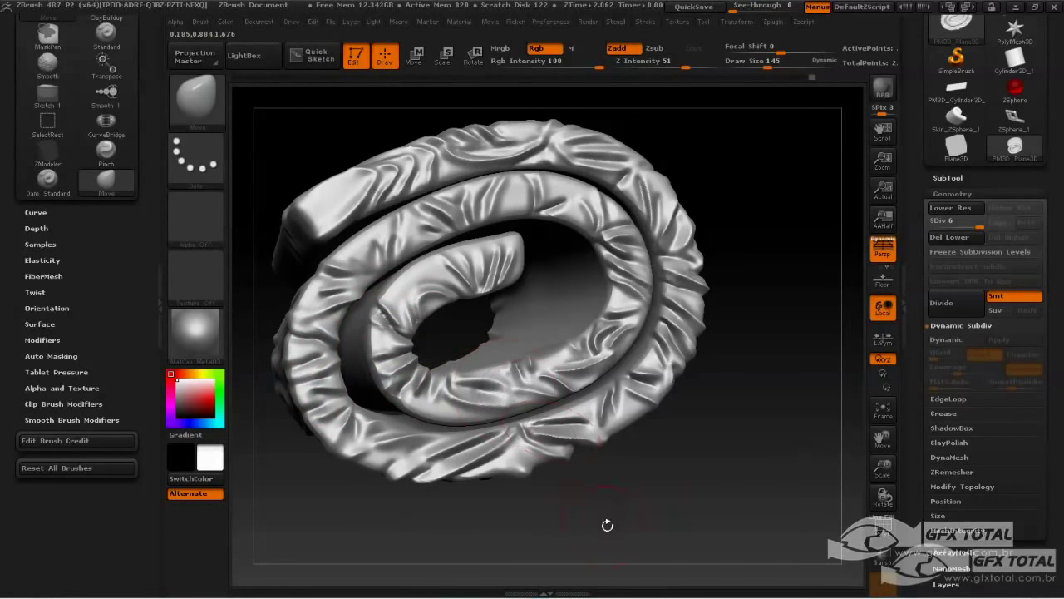
Step: Adjust the contours of the inner and outer coils' rims around the lower part of the spiral end
left_click_drag(607, 525, 588, 383)
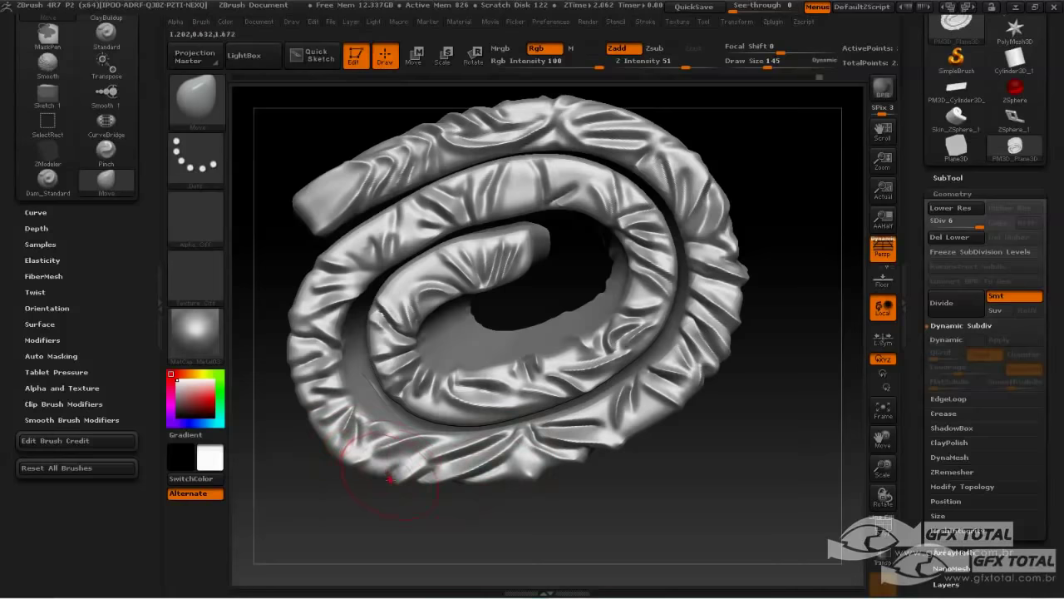
left_click_drag(317, 527, 706, 342)
mouse_move(682, 397)
left_mouse_down()
mouse_move(696, 446)
mouse_move(689, 425)
left_mouse_up()
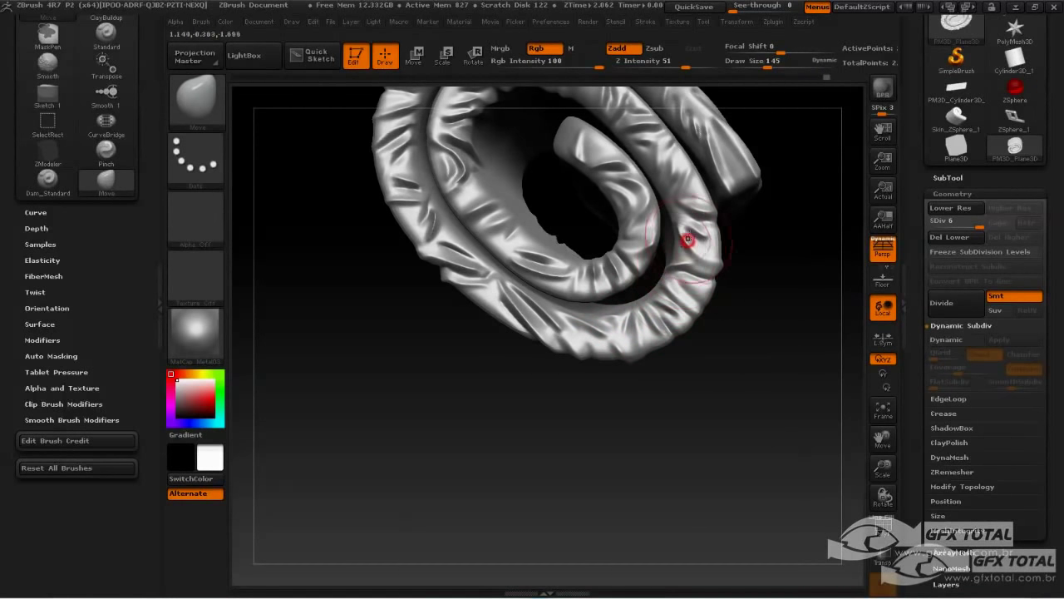
mouse_move(597, 171)
left_mouse_down("shift")
mouse_move(612, 199)
mouse_move(580, 174)
left_mouse_up("shift")
left_click_drag(511, 226, 503, 254)
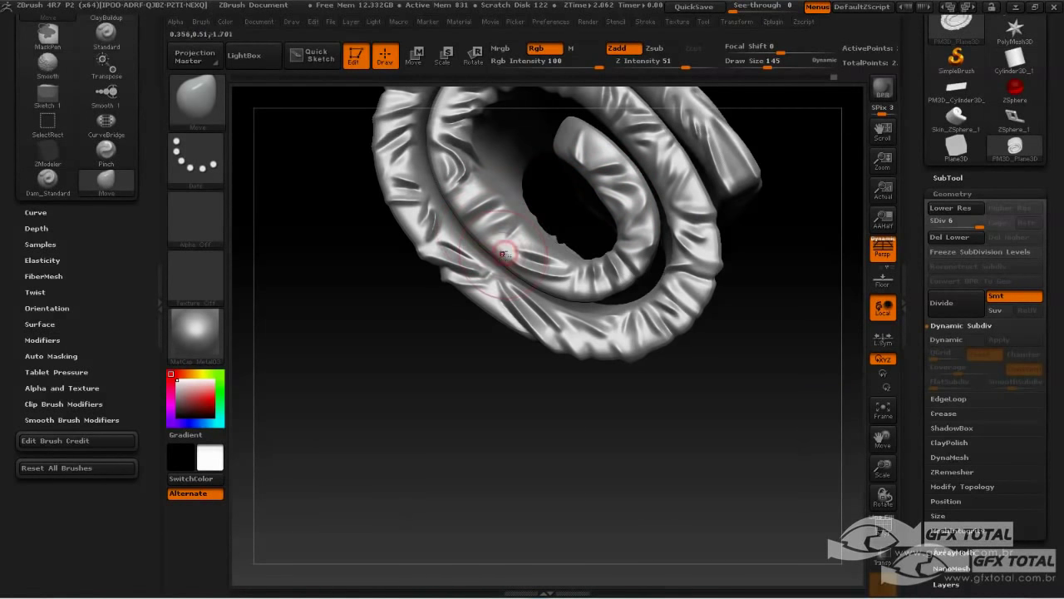
left_click_drag(466, 294, 461, 300)
left_click_drag(406, 218, 411, 225)
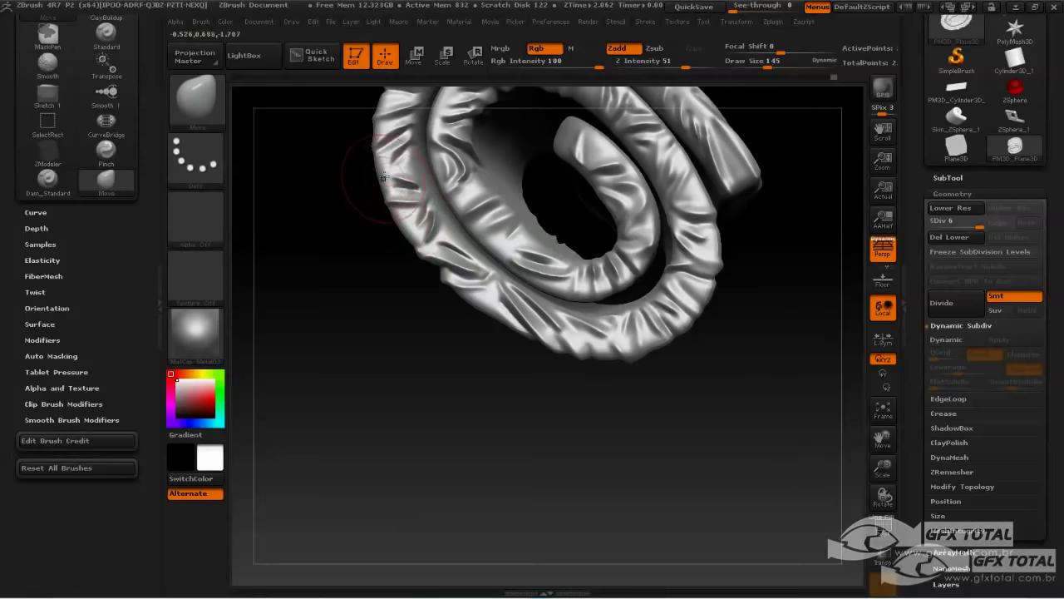
Step: Nudge the outer coil's edge at the side and upper curve of the spiral end to refine its silhouette
left_click_drag(330, 198, 280, 218)
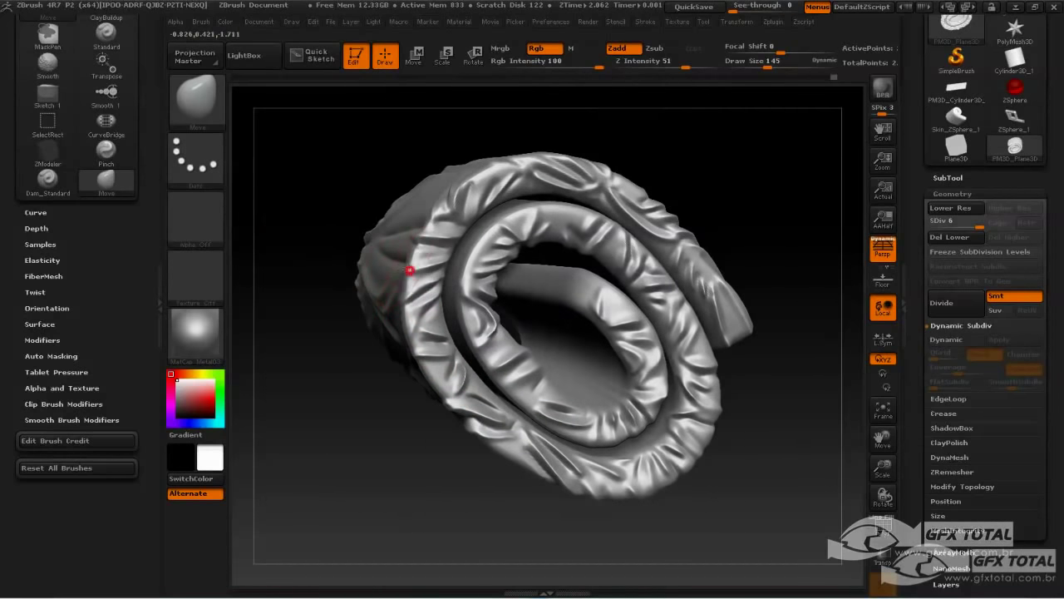
left_click_drag(410, 270, 414, 268)
left_click_drag(449, 193, 455, 188)
mouse_move(659, 173)
left_mouse_down()
mouse_move(720, 169)
mouse_move(754, 294)
left_mouse_up()
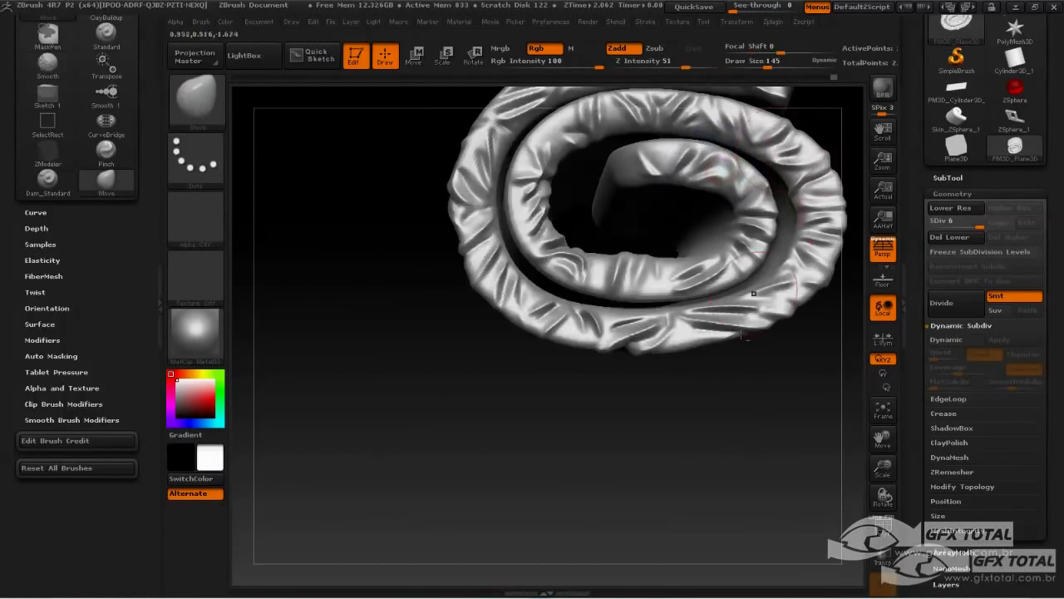
left_click_drag(743, 333, 606, 443)
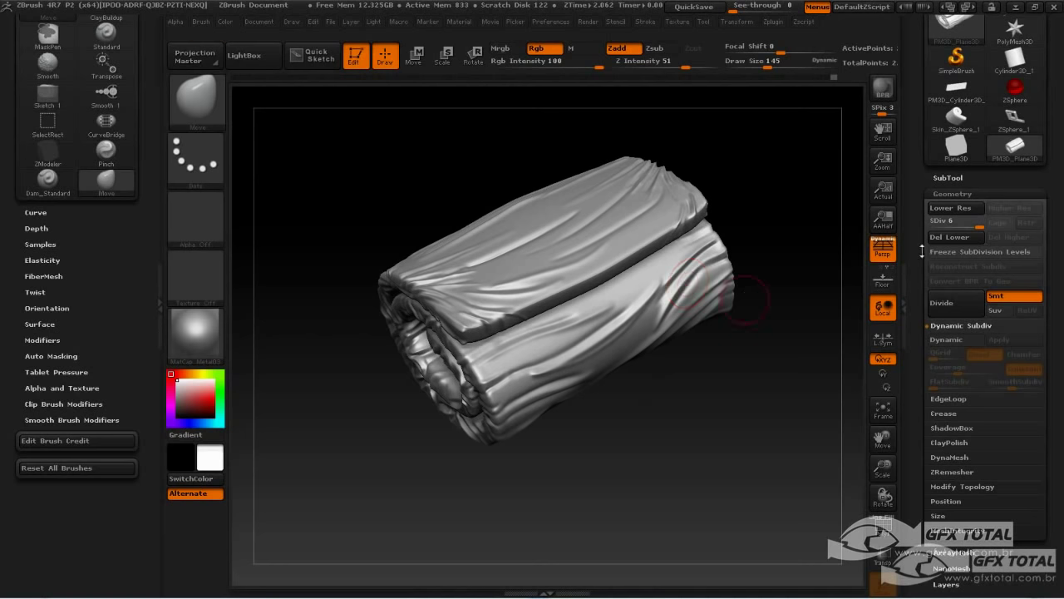
Step: Examine the roll's wireframe at subdivision level 1 and at level 6, and return to the plain shaded display
left_click_drag(952, 222, 928, 223)
left_click_drag(785, 336, 830, 343)
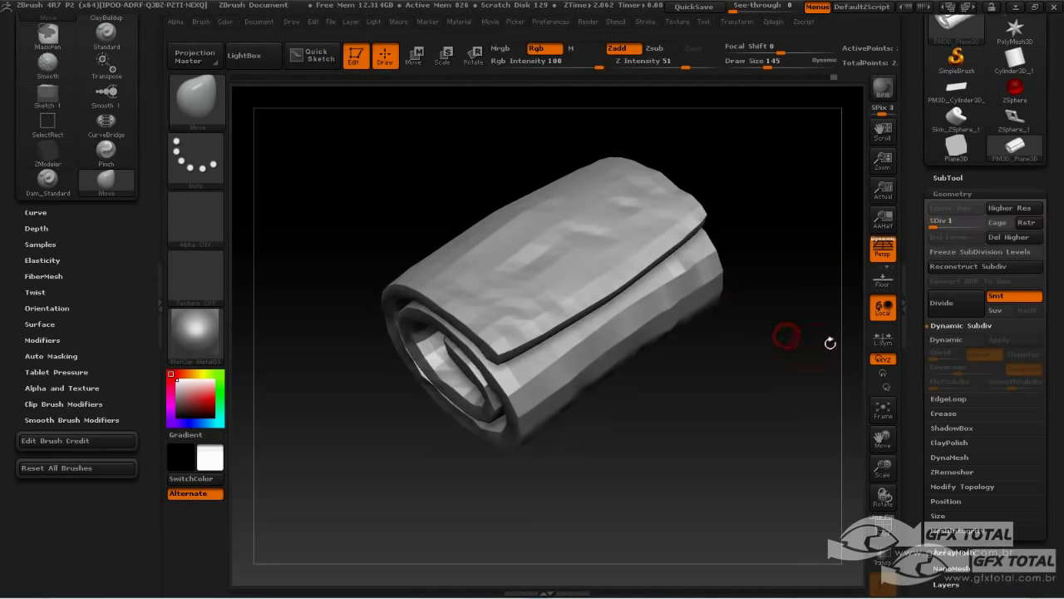
left_click(883, 527)
left_click_drag(693, 411, 737, 378)
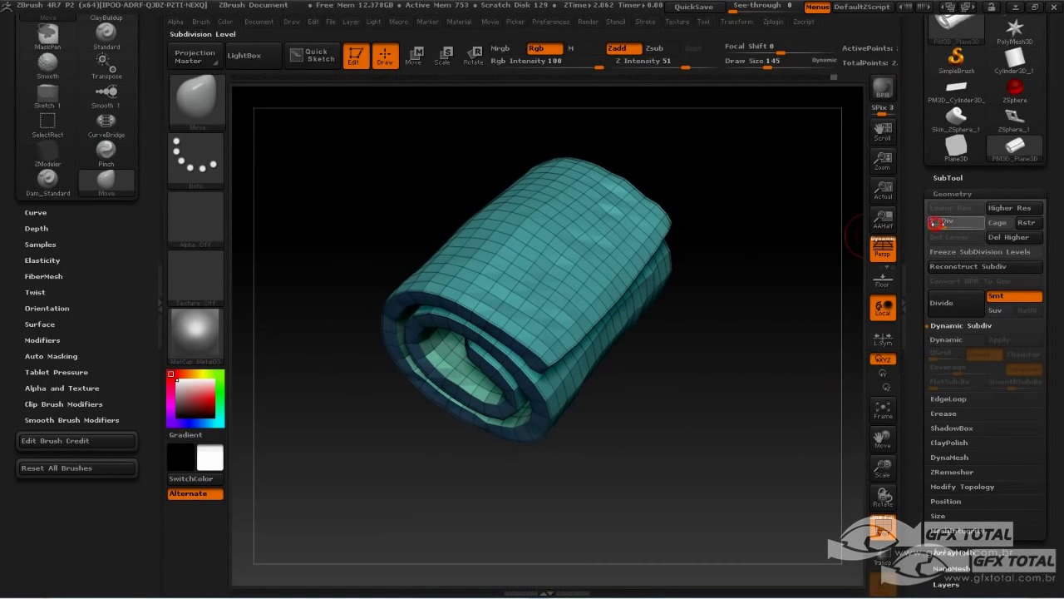
left_click_drag(934, 222, 979, 226)
left_click_drag(769, 308, 763, 331)
left_click_drag(805, 457, 811, 488)
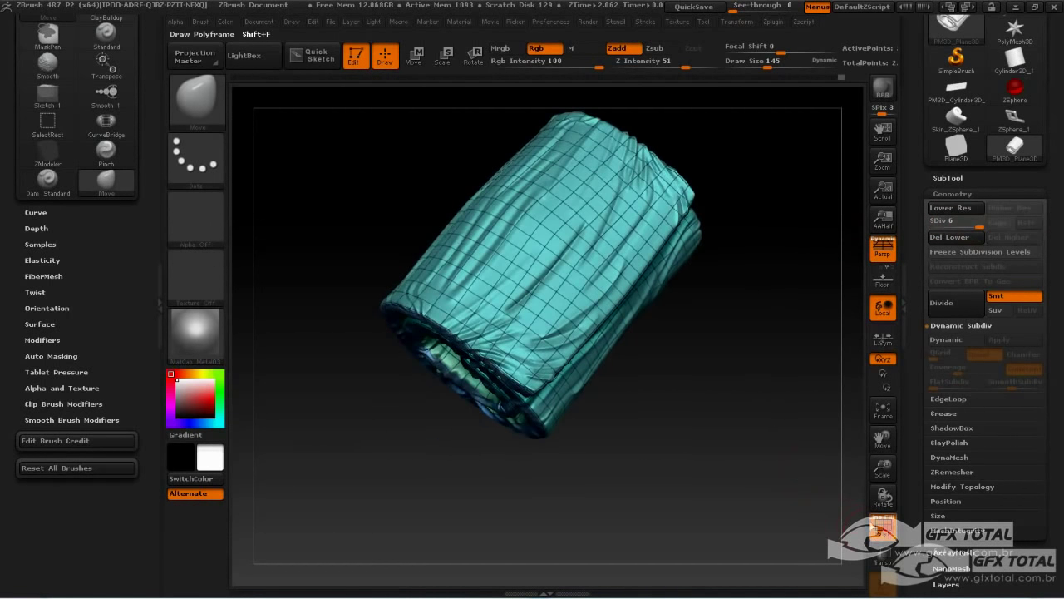
left_click(879, 528)
Step: Review the sculpted roll from both ends and the front, and bring up the organograma image in Windows Photo Viewer
left_click_drag(751, 371, 714, 413)
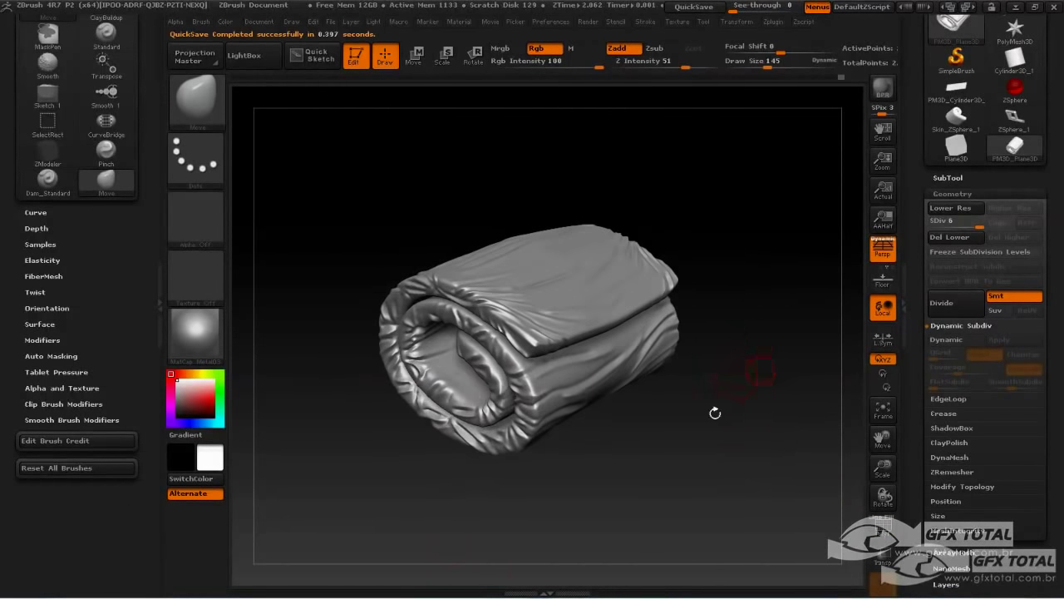
left_click_drag(770, 207, 561, 261)
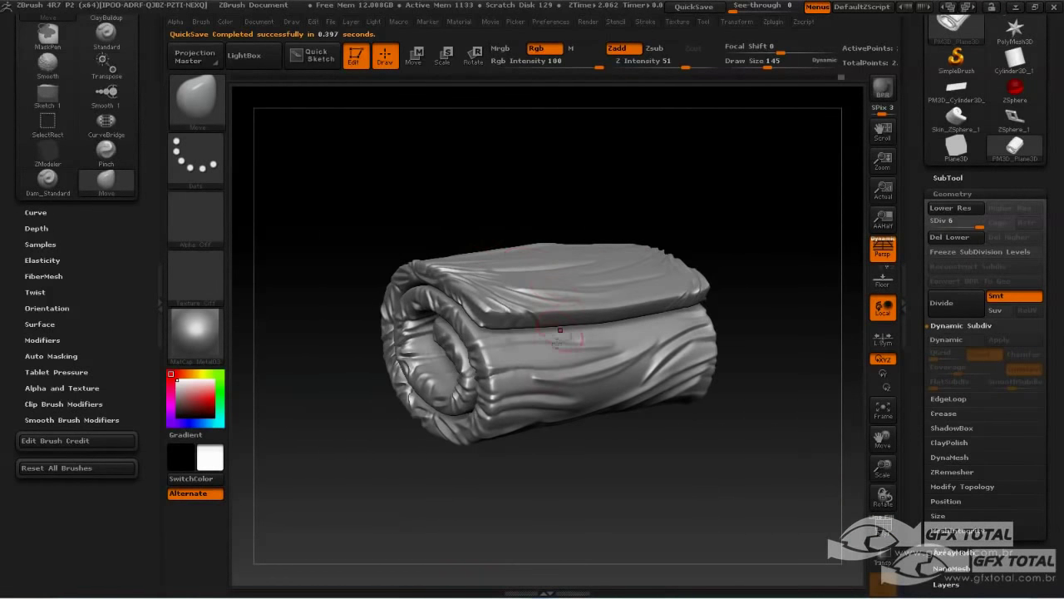
left_click_drag(638, 446, 574, 490)
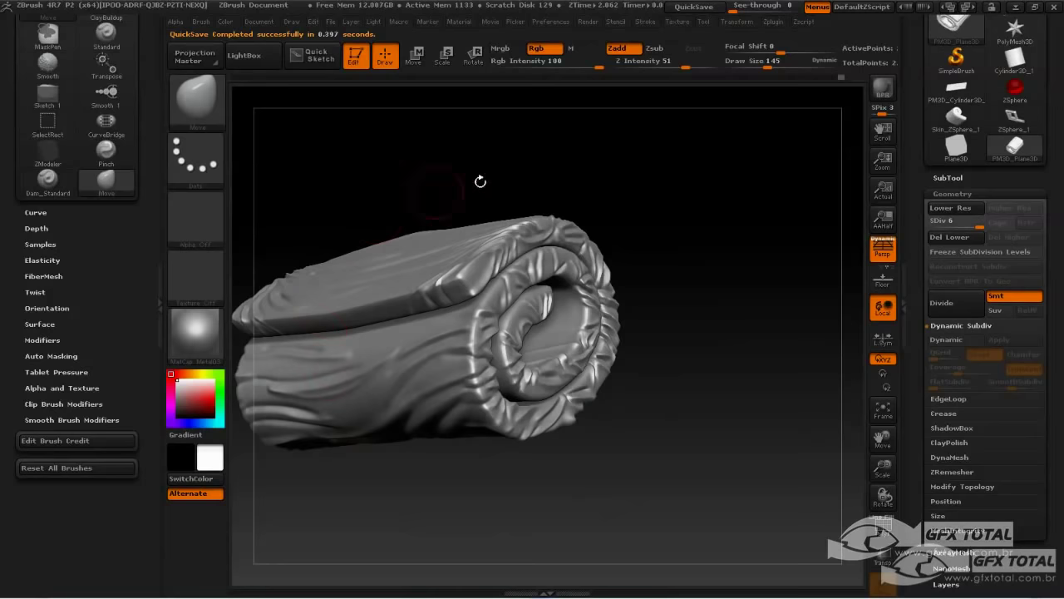
left_click_drag(765, 223, 780, 261)
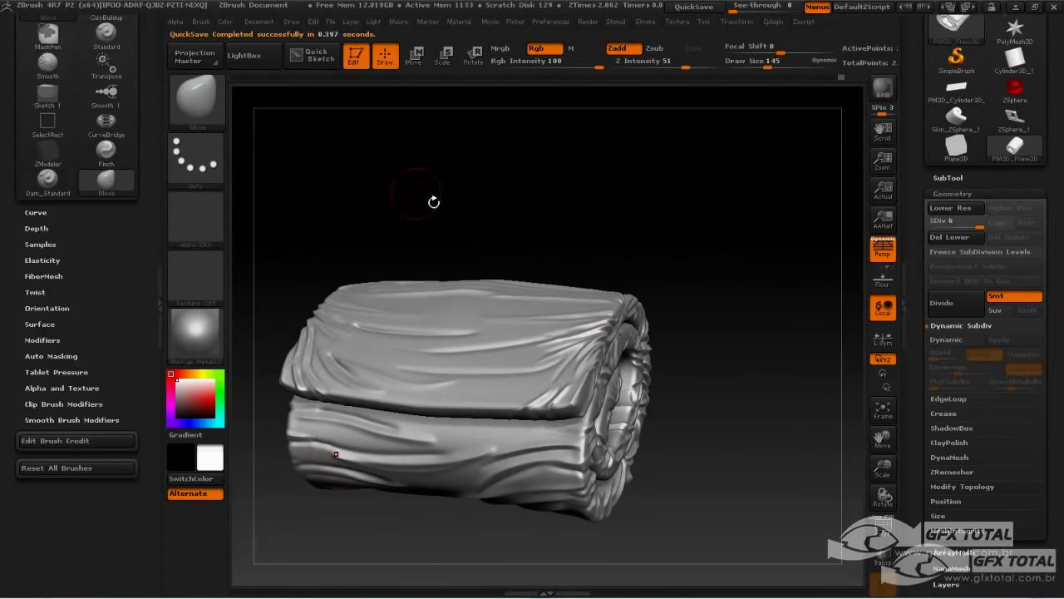
left_click_drag(433, 202, 599, 238, "shift")
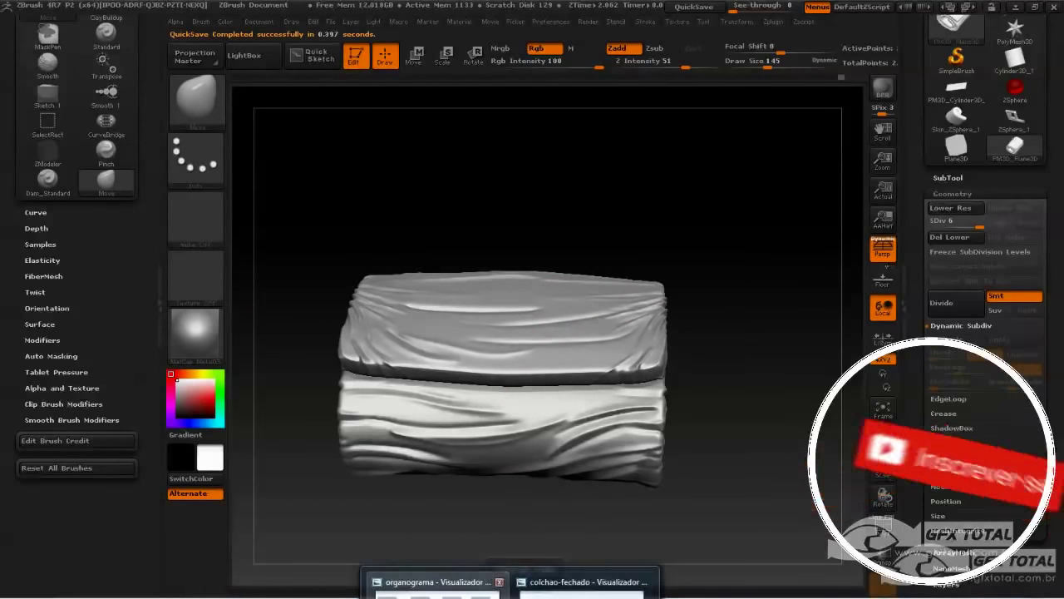
left_click(432, 587)
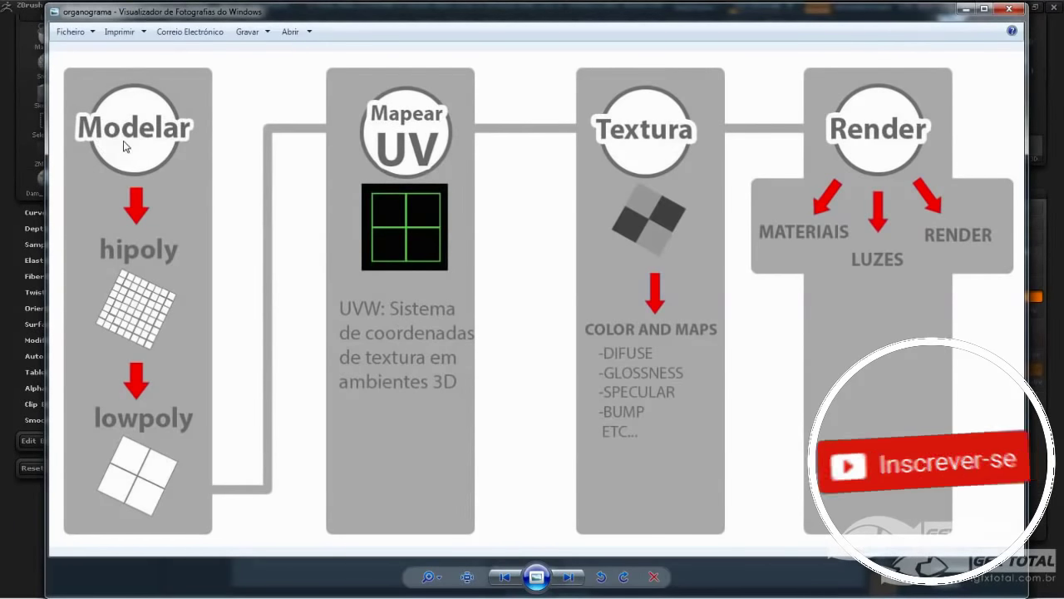